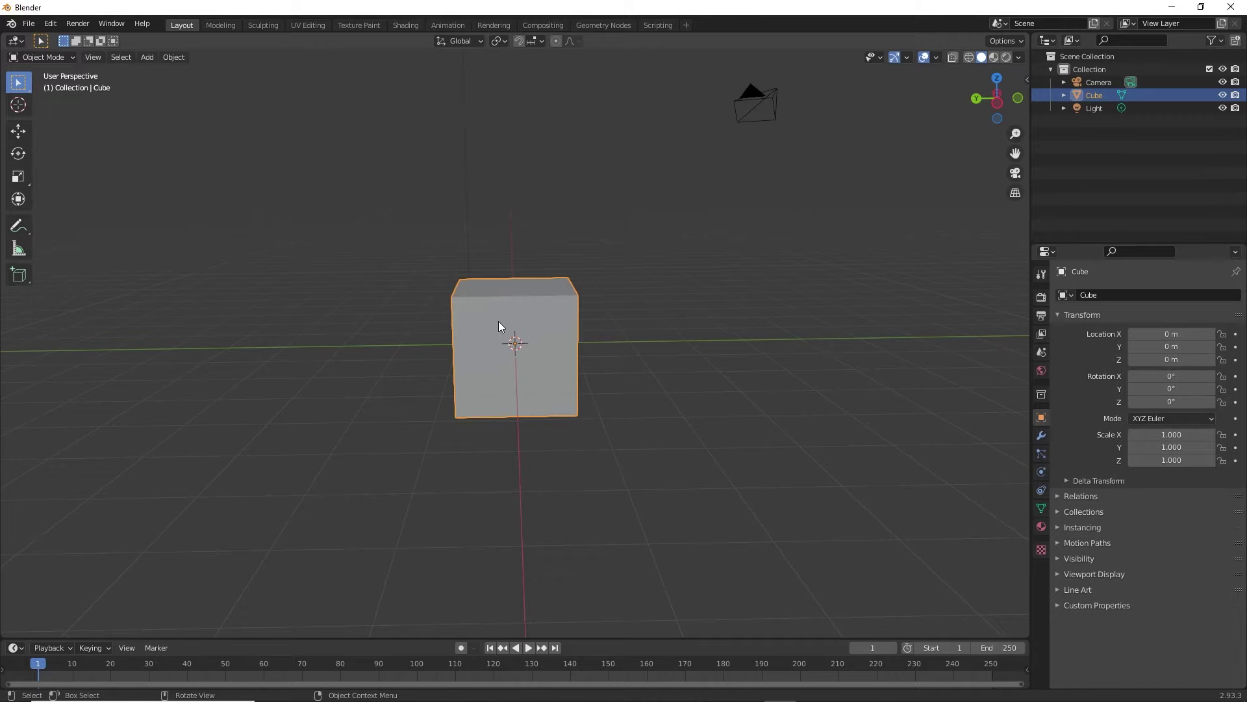
Try moving the cube upward, clear its location, and switch briefly into Edit Mode and back to Object Mode
{"action": "key", "text": "g"}
{"action": "left_click", "coordinate": [514, 263]}
{"action": "key", "text": "alt+g"}
{"action": "key", "text": "Tab"}
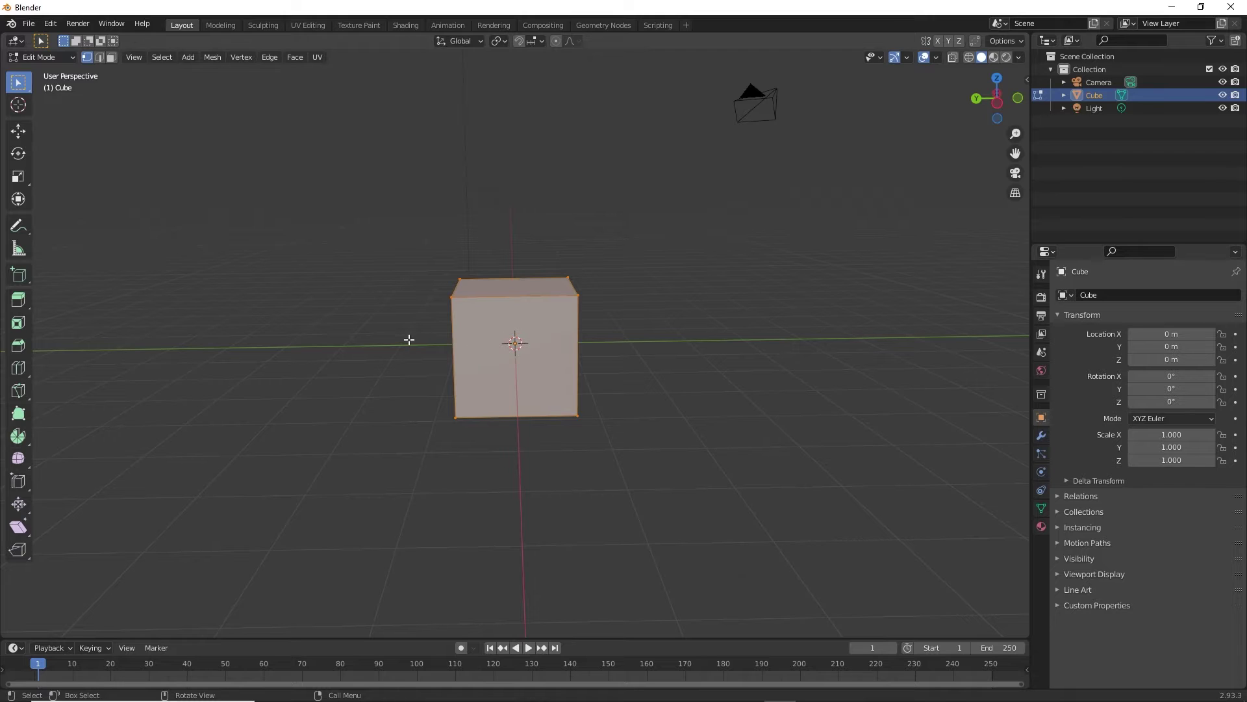
{"action": "key", "text": "Tab"}
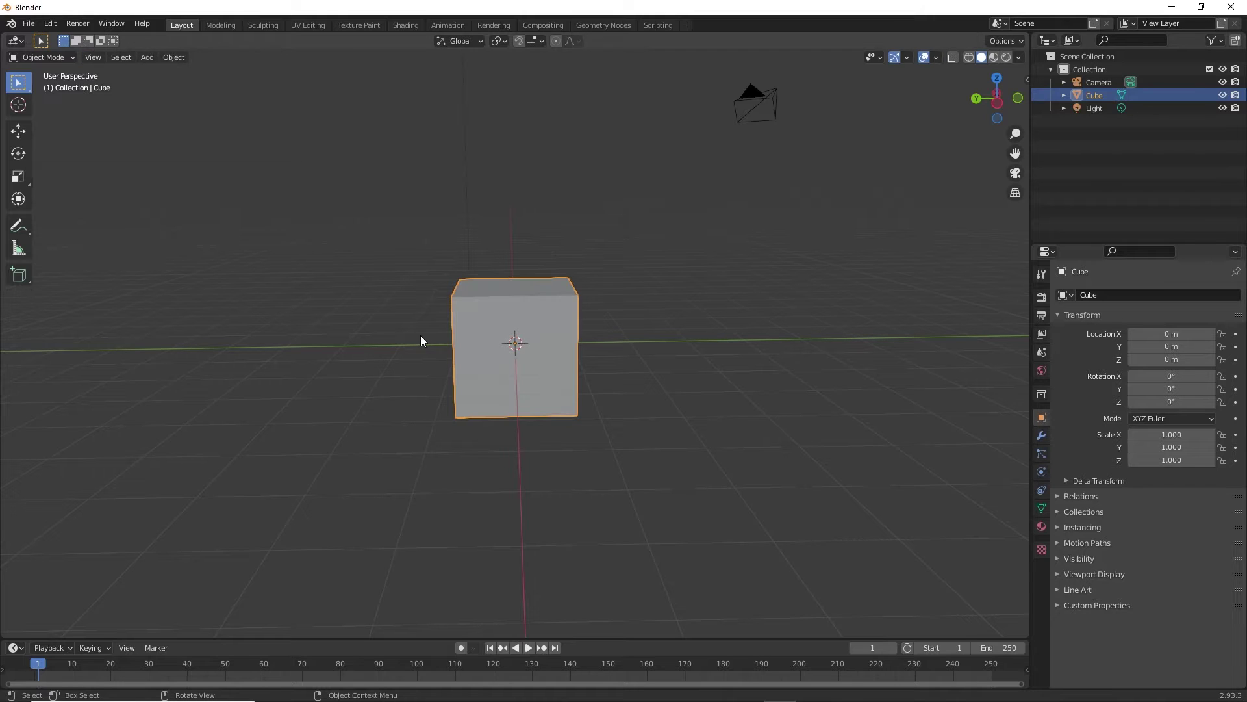
Examine the cube from the back, top and right orthographic views, and orbit around it in perspective
{"action": "left_click", "coordinate": [976, 99]}
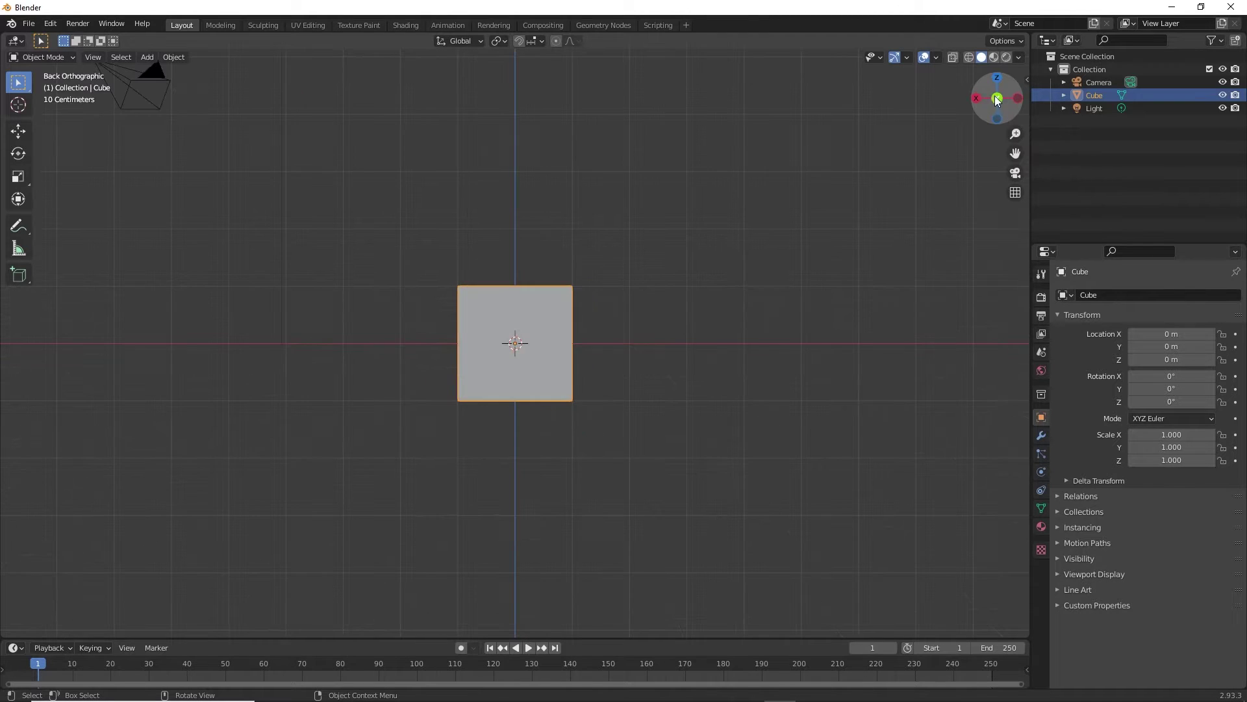
{"action": "left_click", "coordinate": [997, 77]}
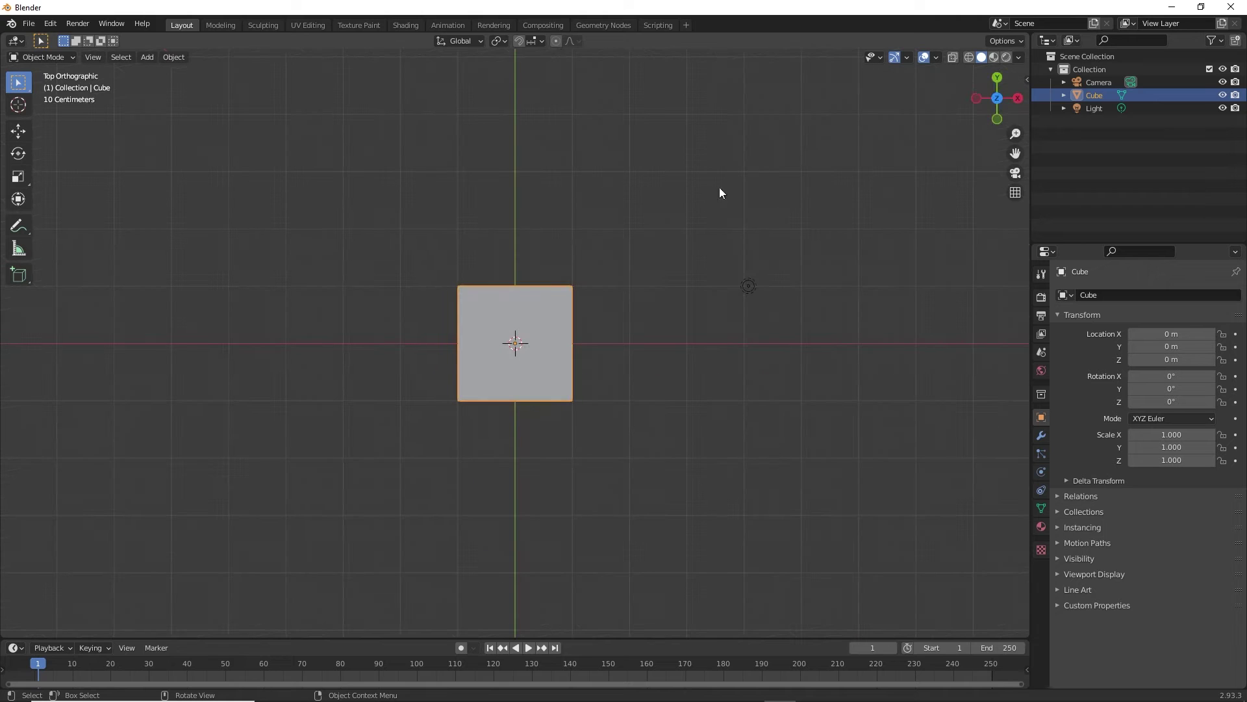
{"action": "left_click", "coordinate": [1016, 98]}
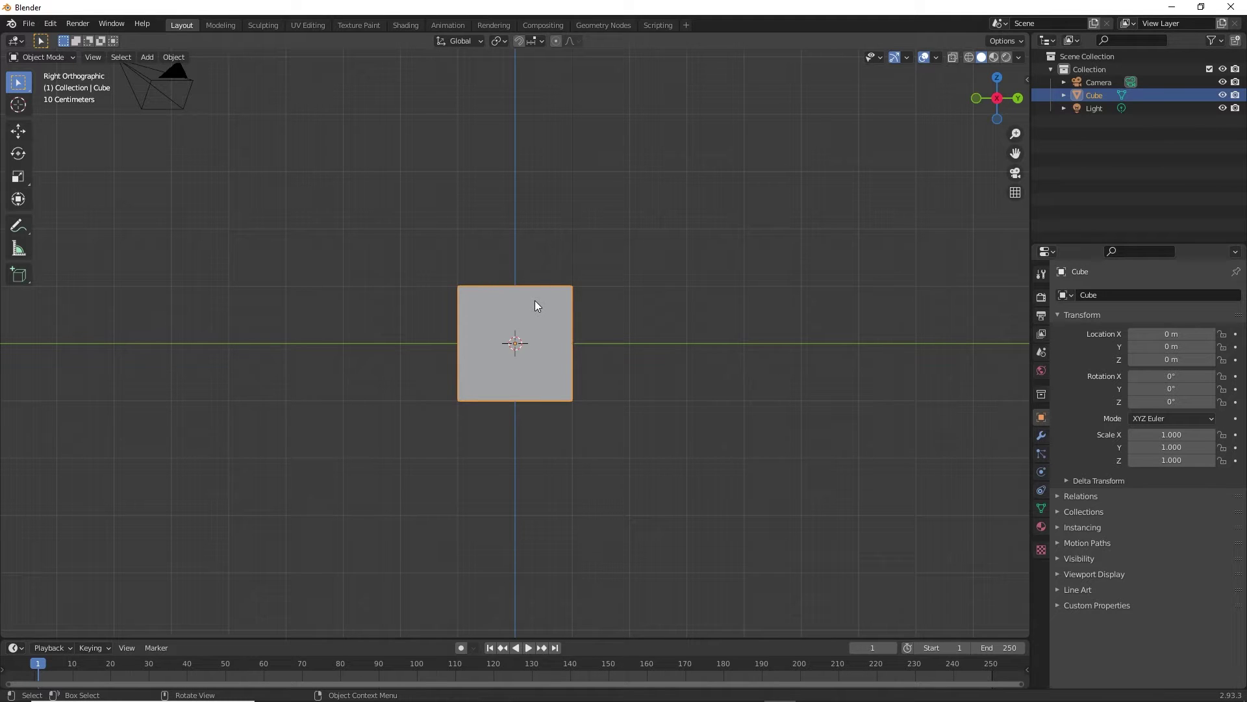
{"action": "middle_click_drag", "start_coordinate": [533, 300], "coordinate": [310, 337]}
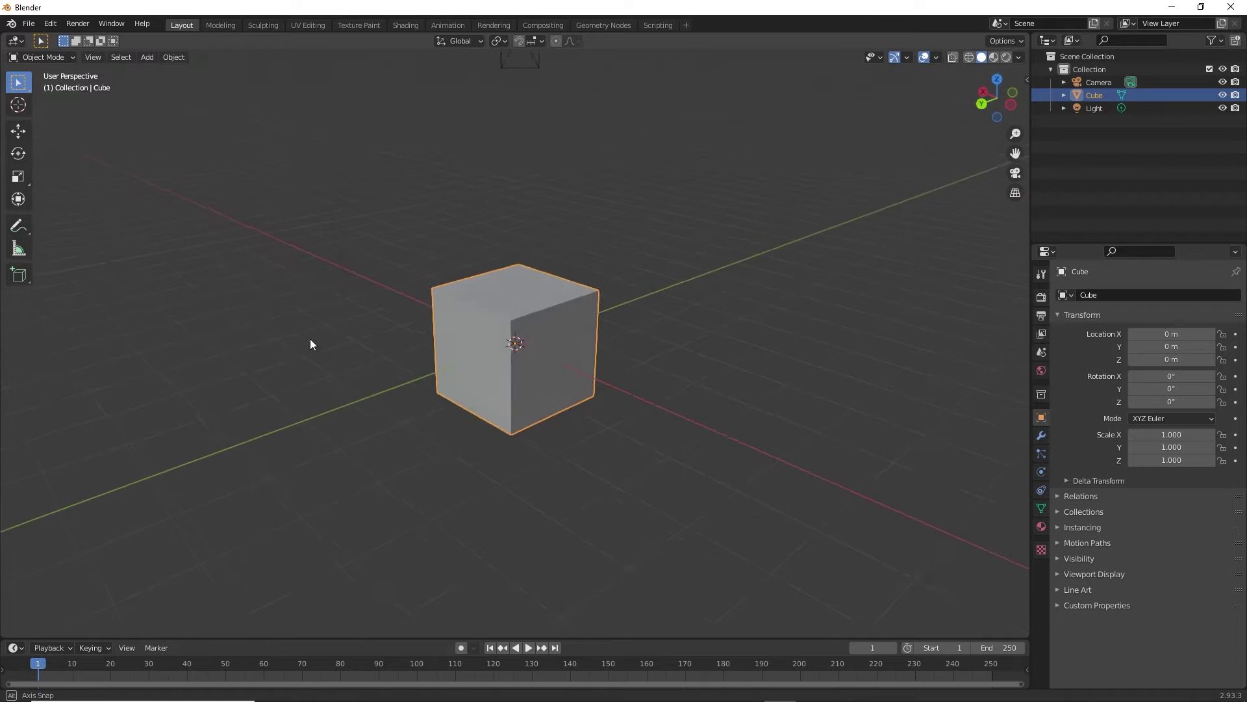
{"action": "left_click", "coordinate": [983, 91]}
{"action": "middle_click_drag", "start_coordinate": [620, 280], "coordinate": [412, 322]}
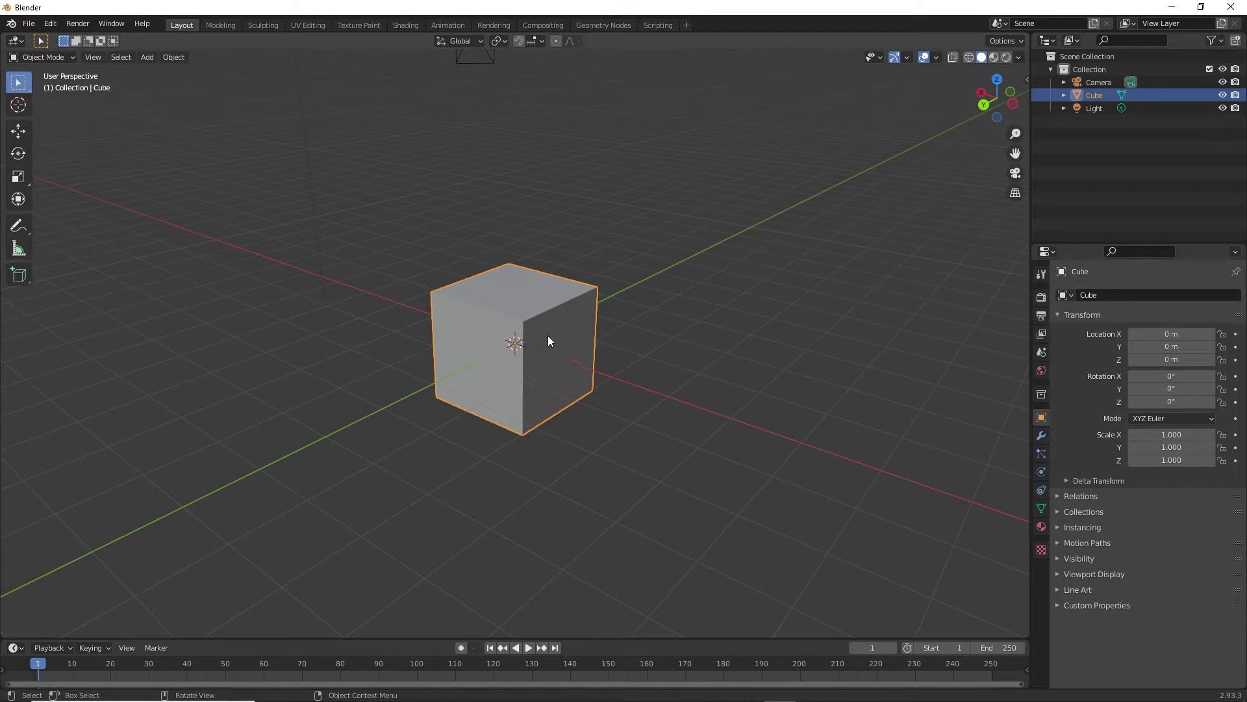
{"action": "middle_click_drag", "start_coordinate": [524, 333], "coordinate": [568, 339]}
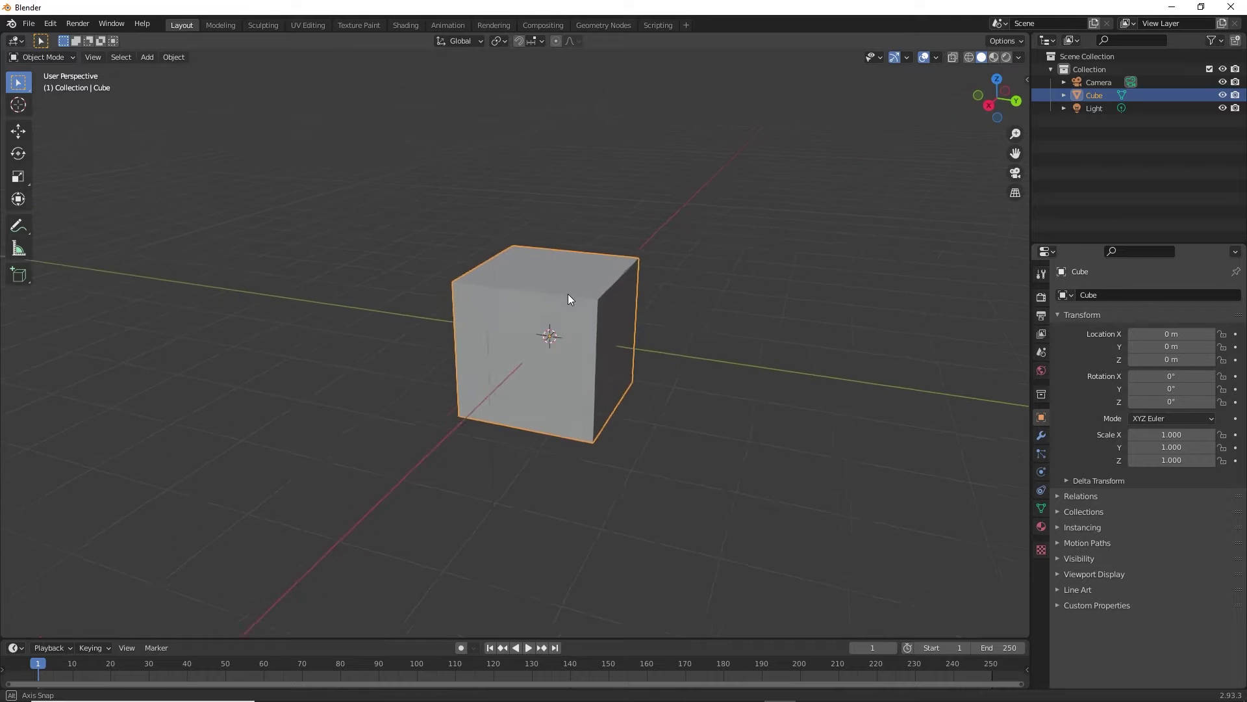
{"action": "middle_click_drag", "start_coordinate": [567, 293], "coordinate": [534, 308]}
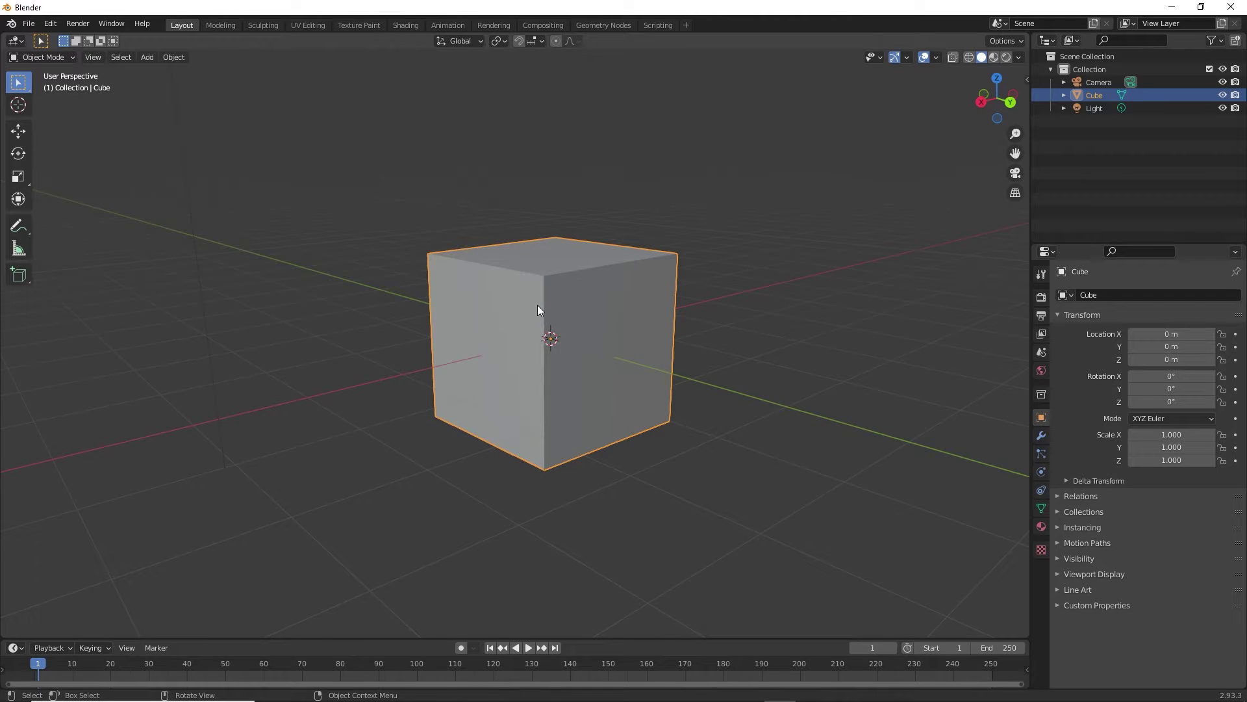
Deselect the cube and toggle repeatedly between Edit Mode and Object Mode, ending in Object Mode
{"action": "left_click", "coordinate": [391, 187]}
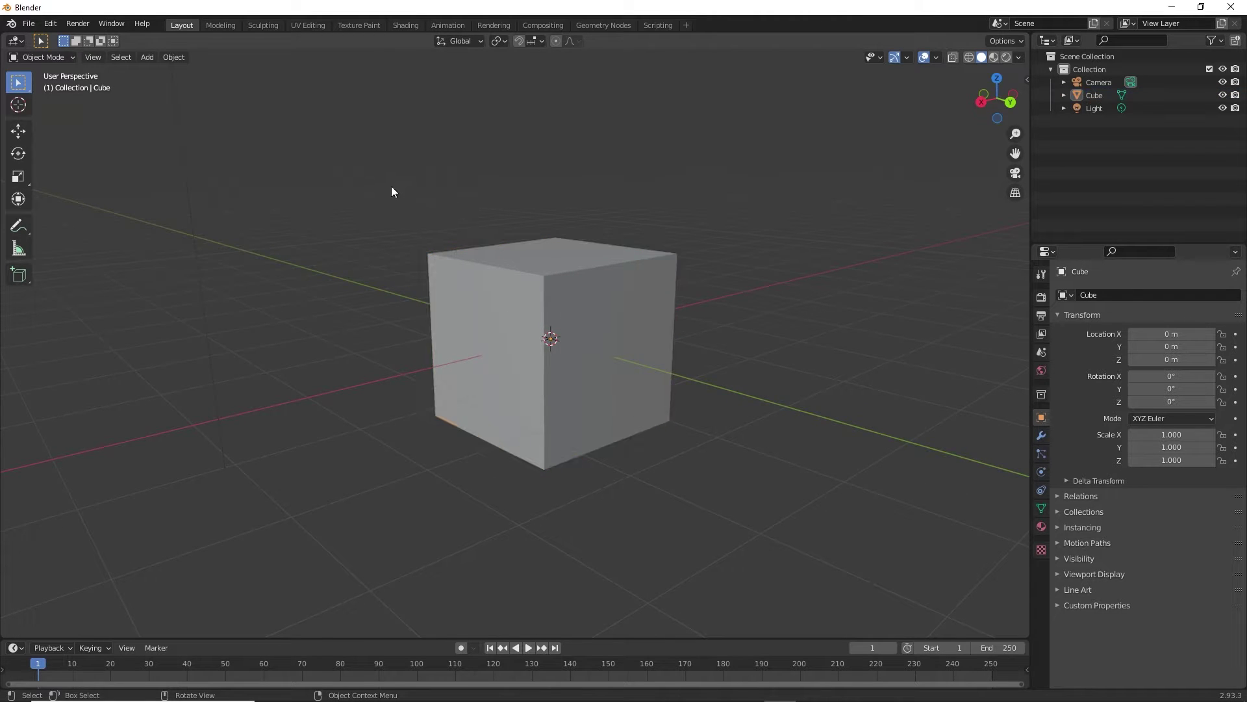
{"action": "key", "text": "Tab"}
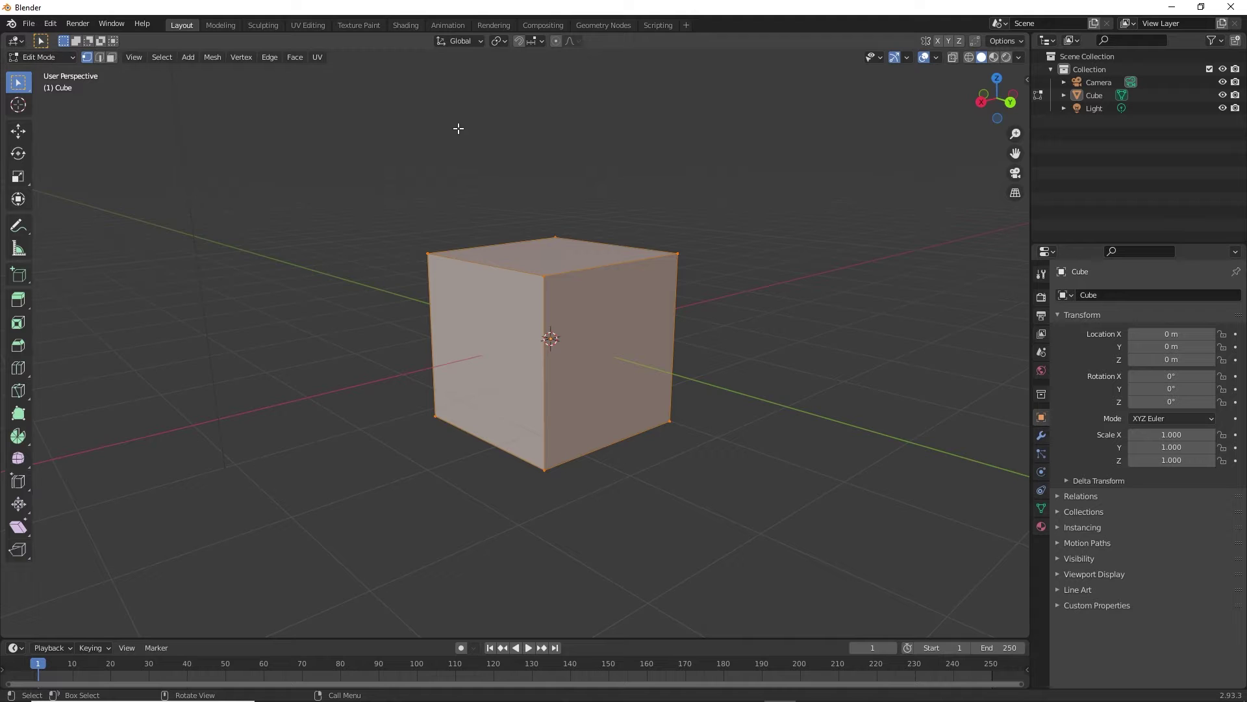
{"action": "key", "text": "Tab"}
{"action": "key", "text": "Tab"}
{"action": "key", "text": "Tab"}
{"action": "key", "text": "Tab"}
{"action": "key", "text": "Tab"}
{"action": "key", "text": "Tab"}
{"action": "key", "text": "Tab"}
Select the default cube and delete it from the scene
{"action": "middle_click_drag", "start_coordinate": [423, 274], "coordinate": [563, 301]}
{"action": "left_click", "coordinate": [586, 291]}
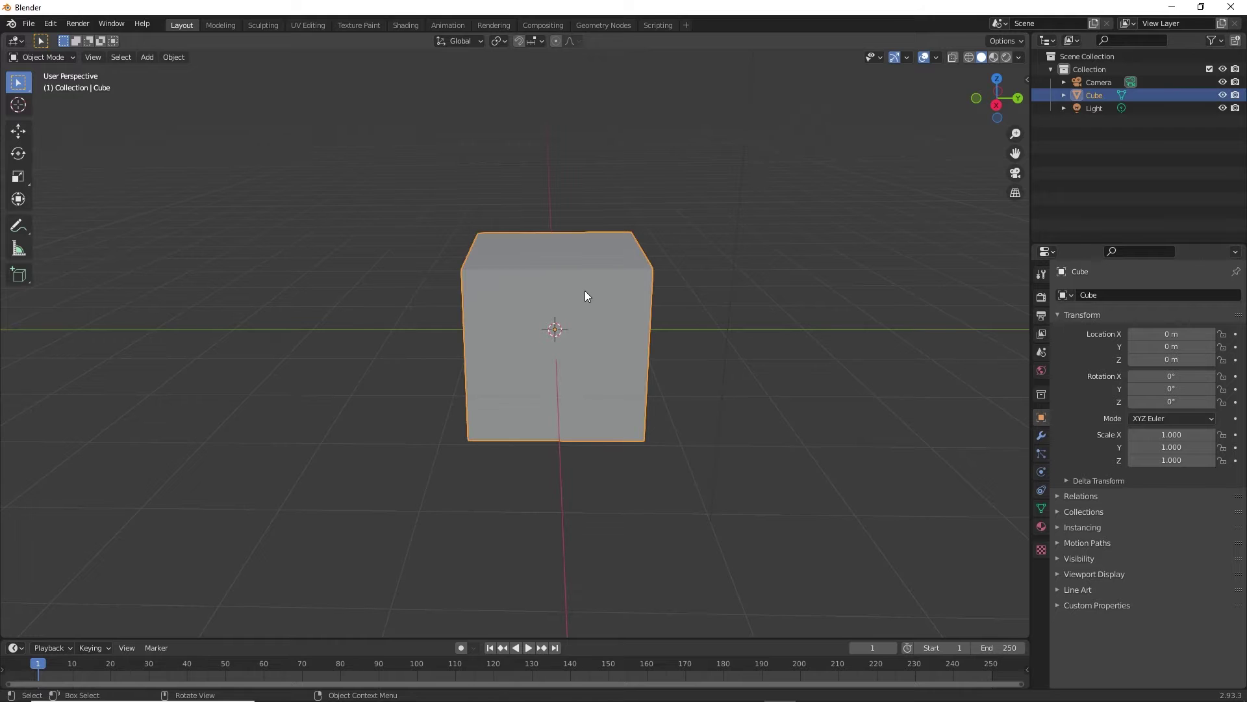
{"action": "key", "text": "Delete"}
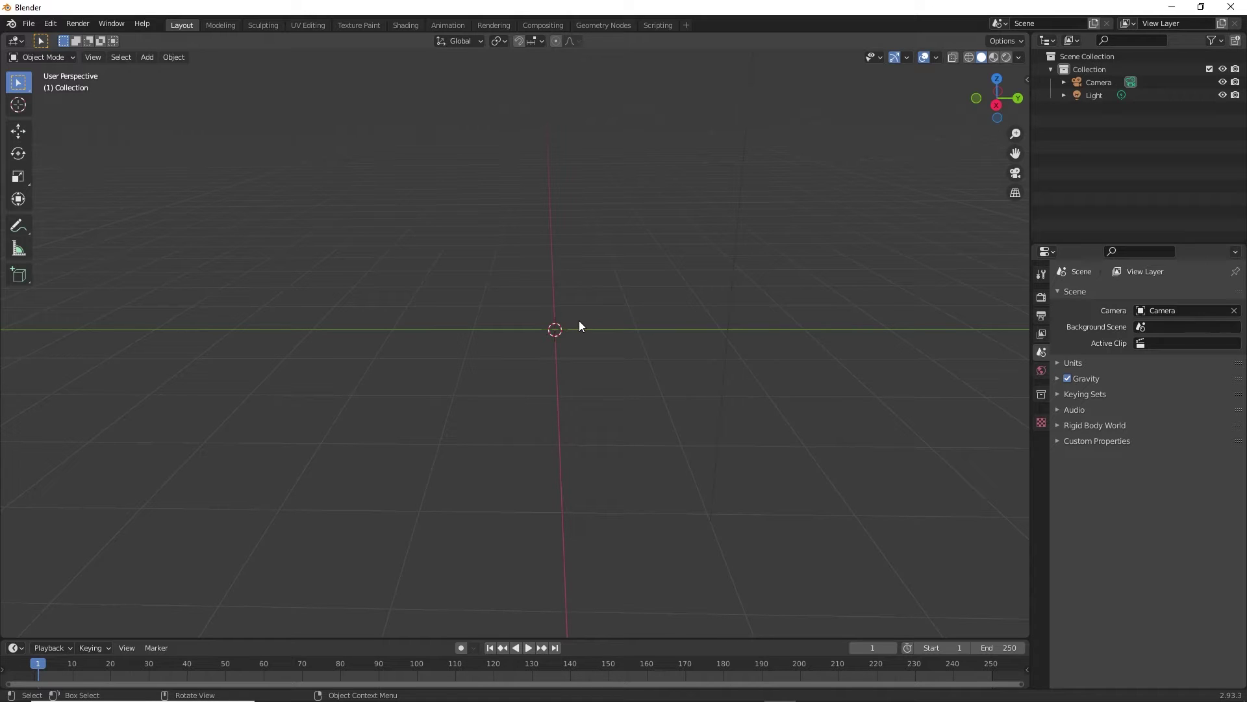
Add a text object at the world origin and look at how it lies on the grid
{"action": "key", "text": "shift+a"}
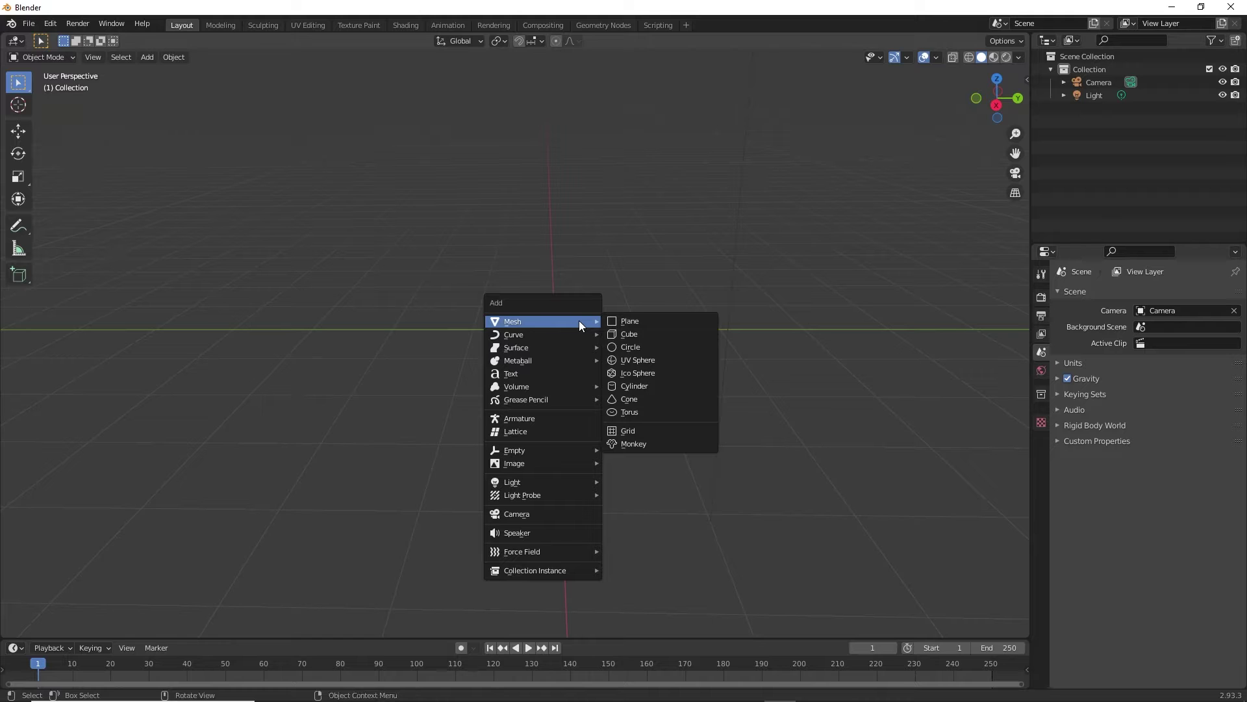
{"action": "left_click", "coordinate": [498, 375]}
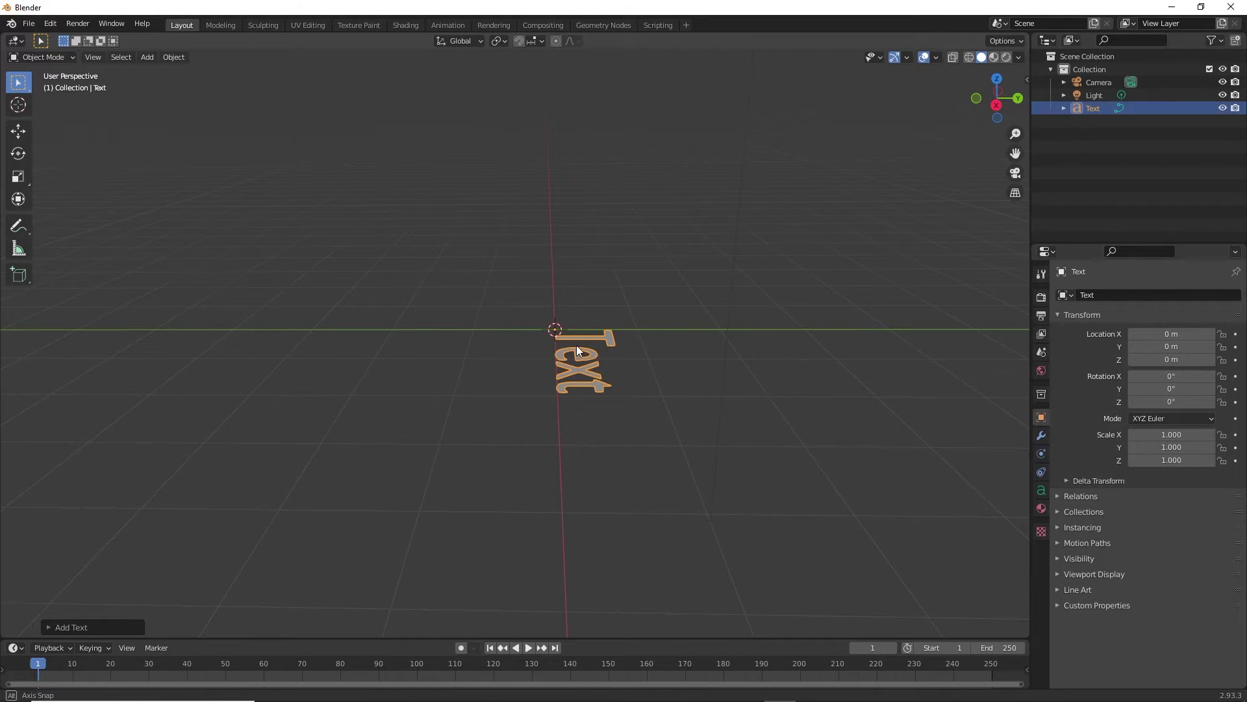
{"action": "middle_click_drag", "start_coordinate": [575, 345], "coordinate": [544, 311]}
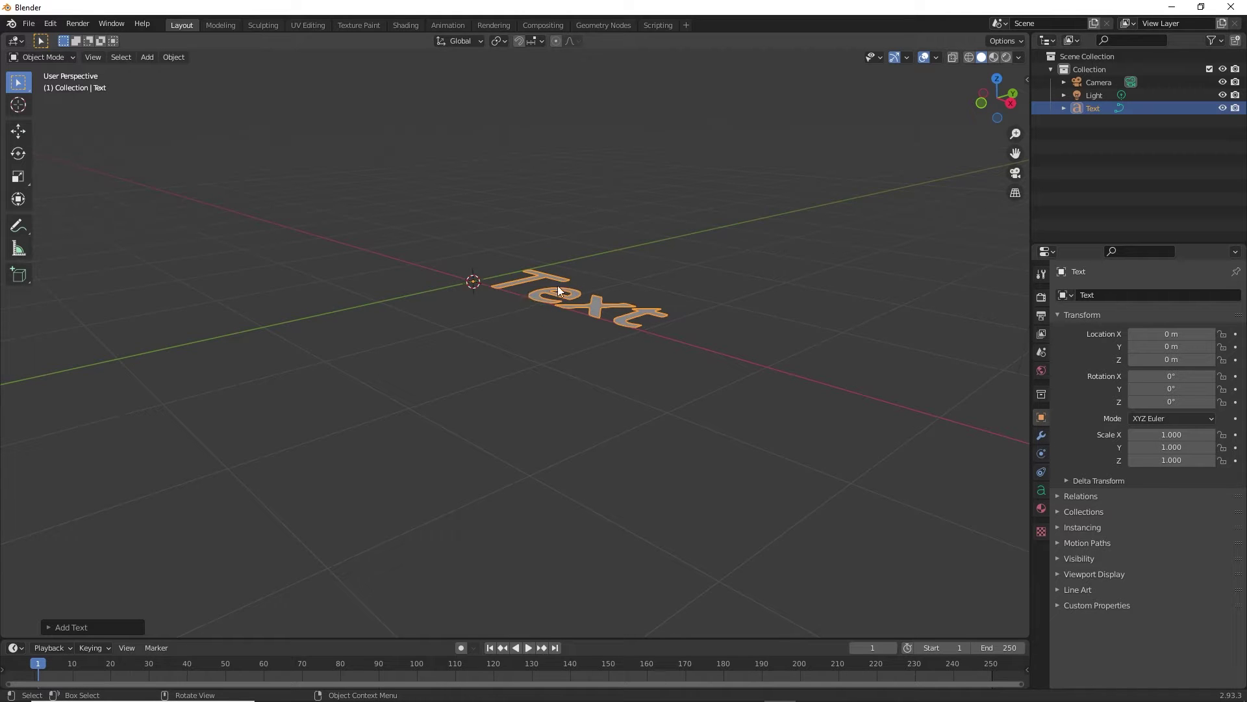
{"action": "middle_click_drag", "start_coordinate": [557, 286], "coordinate": [525, 313]}
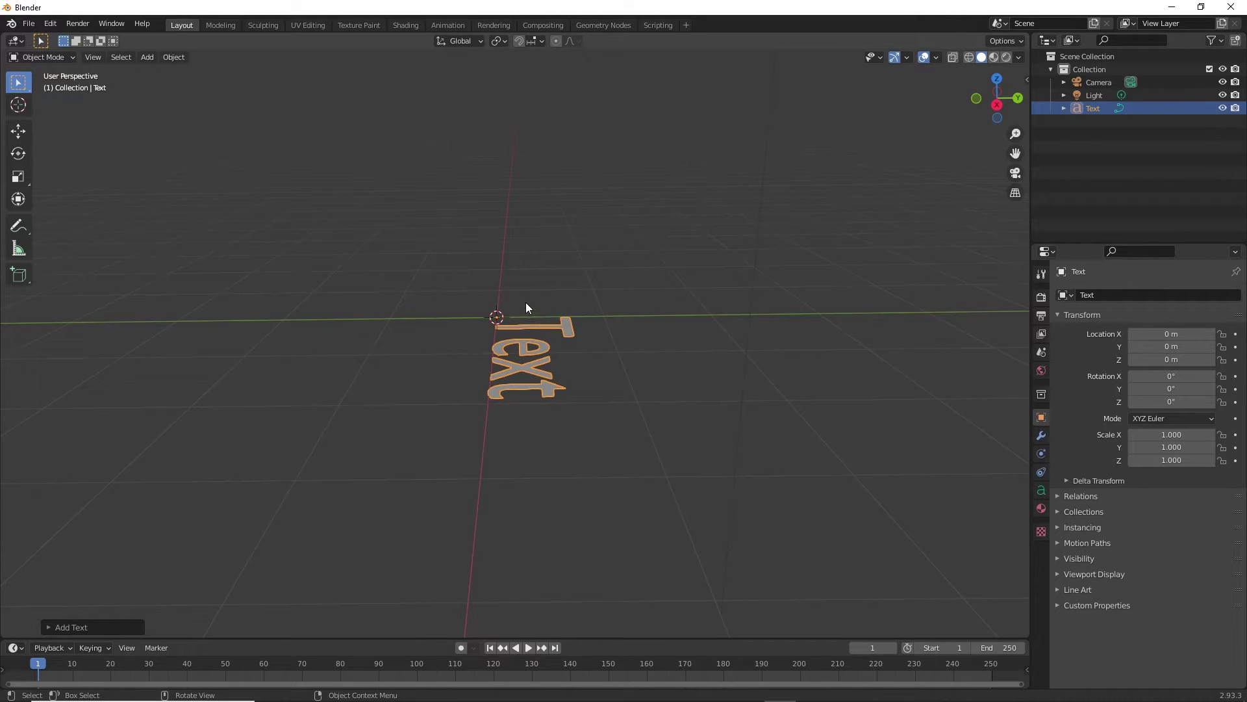
{"action": "middle_click_drag", "start_coordinate": [549, 304], "coordinate": [579, 303]}
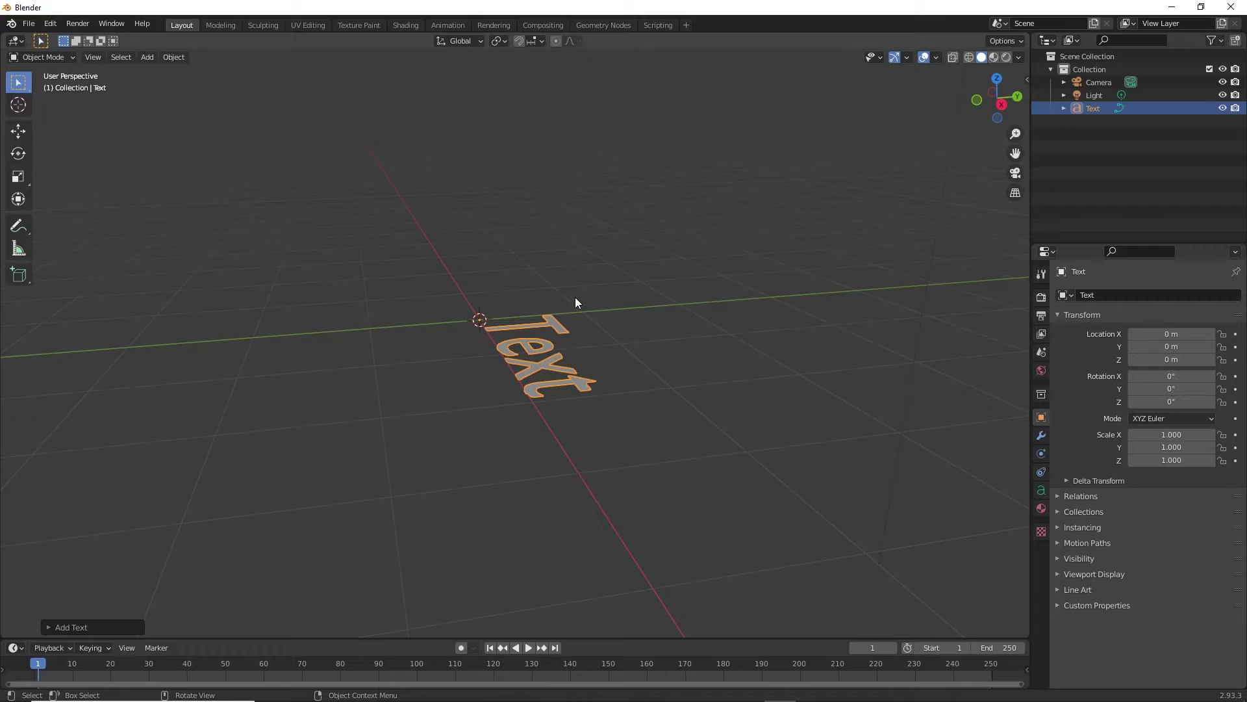
Rotate the text object 90° about the global X axis so it stands upright
{"action": "type", "text": "rx"}
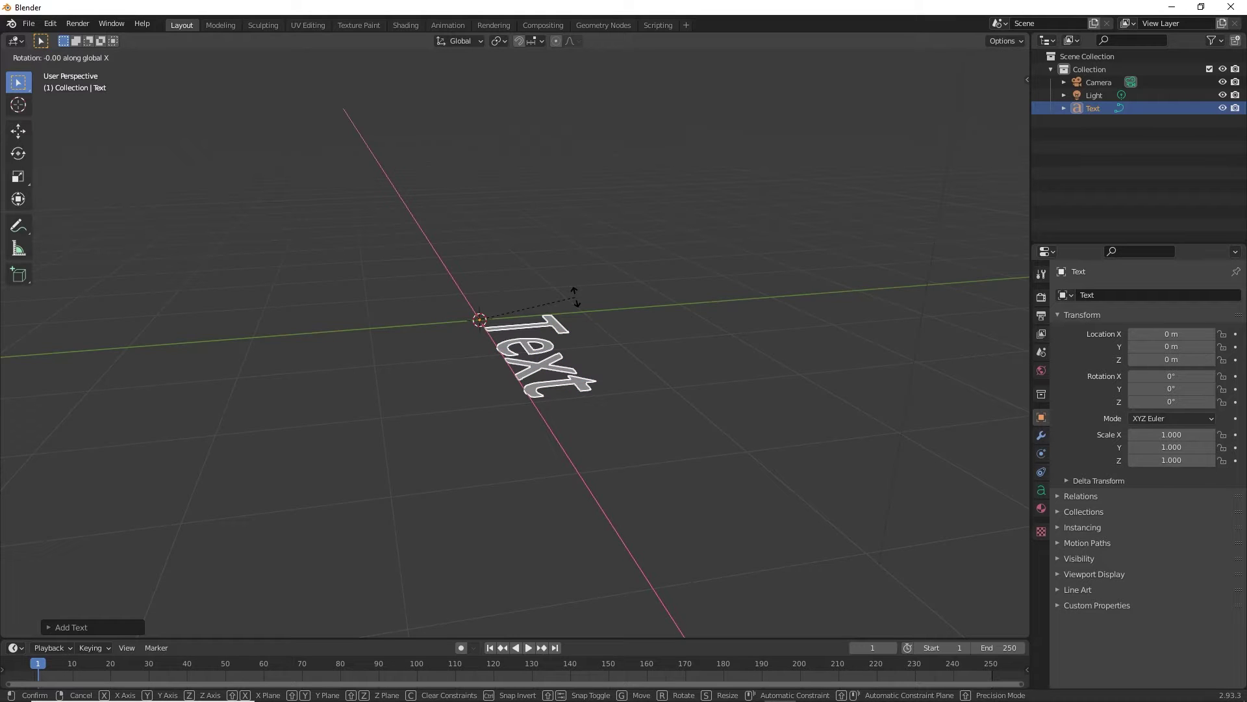
{"action": "type", "text": "90"}
{"action": "key", "text": "Return"}
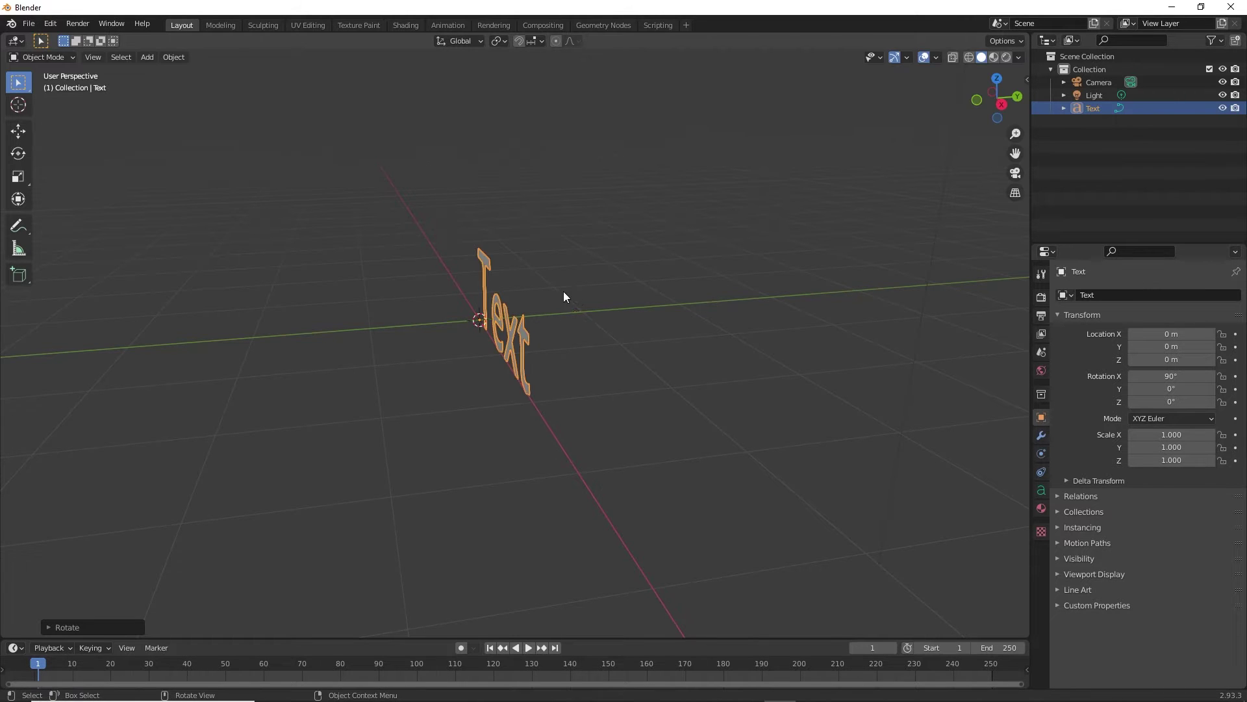
Face the front of the standing text and open its text data properties
{"action": "middle_click_drag", "start_coordinate": [514, 297], "coordinate": [539, 306]}
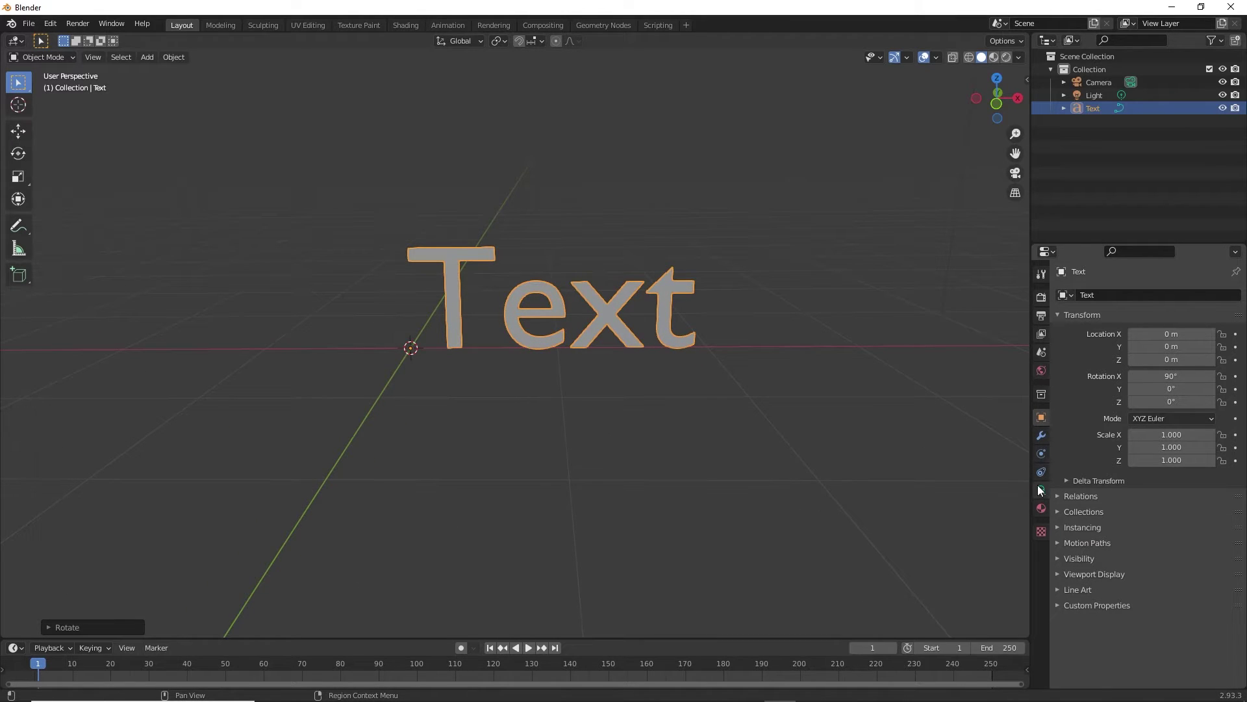
{"action": "left_click", "coordinate": [1042, 490]}
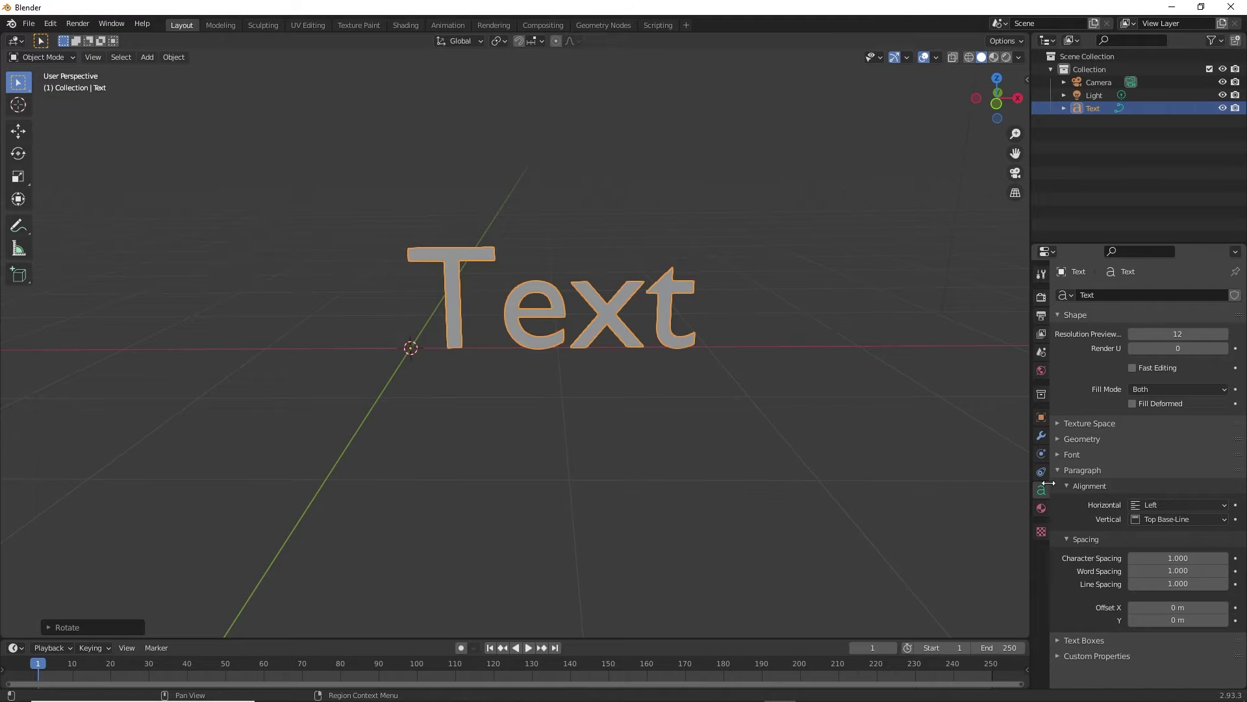
{"action": "scroll", "coordinate": [561, 258], "scroll_direction": "down", "scroll_amount": 2}
{"action": "scroll", "coordinate": [438, 262], "scroll_direction": "up", "scroll_amount": 7}
{"action": "scroll", "coordinate": [469, 245], "scroll_direction": "down", "scroll_amount": 3}
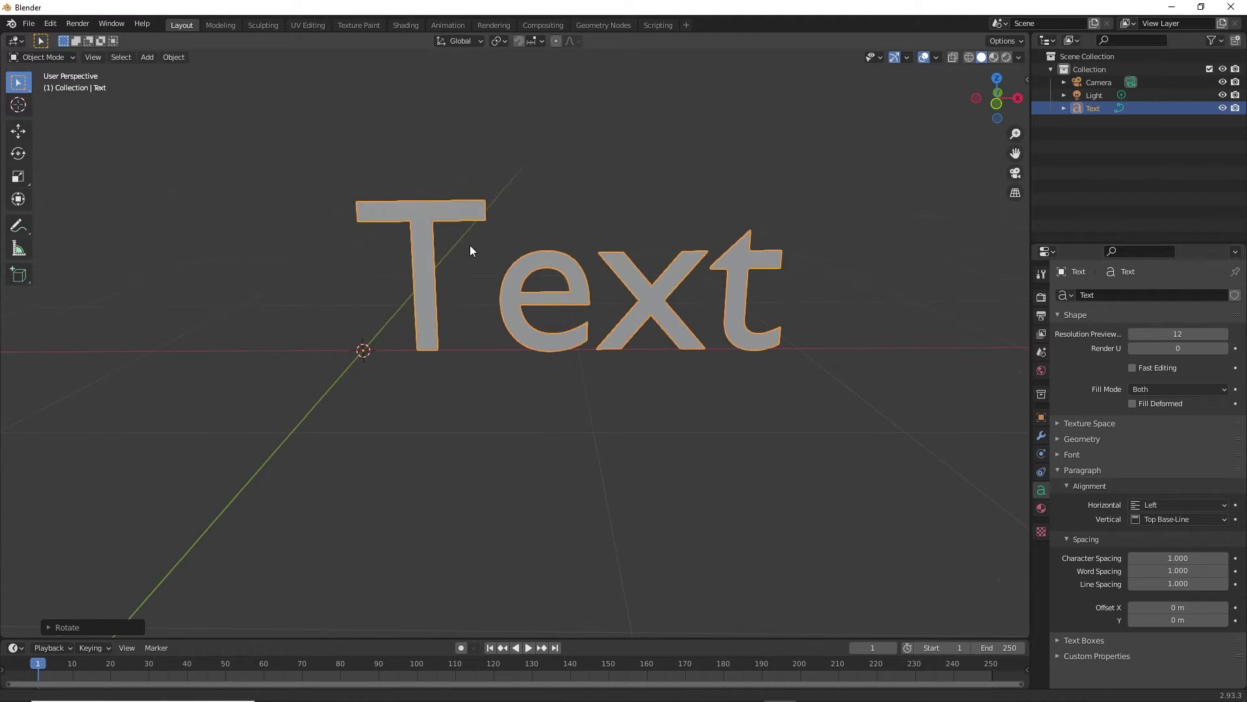
{"action": "middle_click_drag", "start_coordinate": [470, 246], "coordinate": [516, 285]}
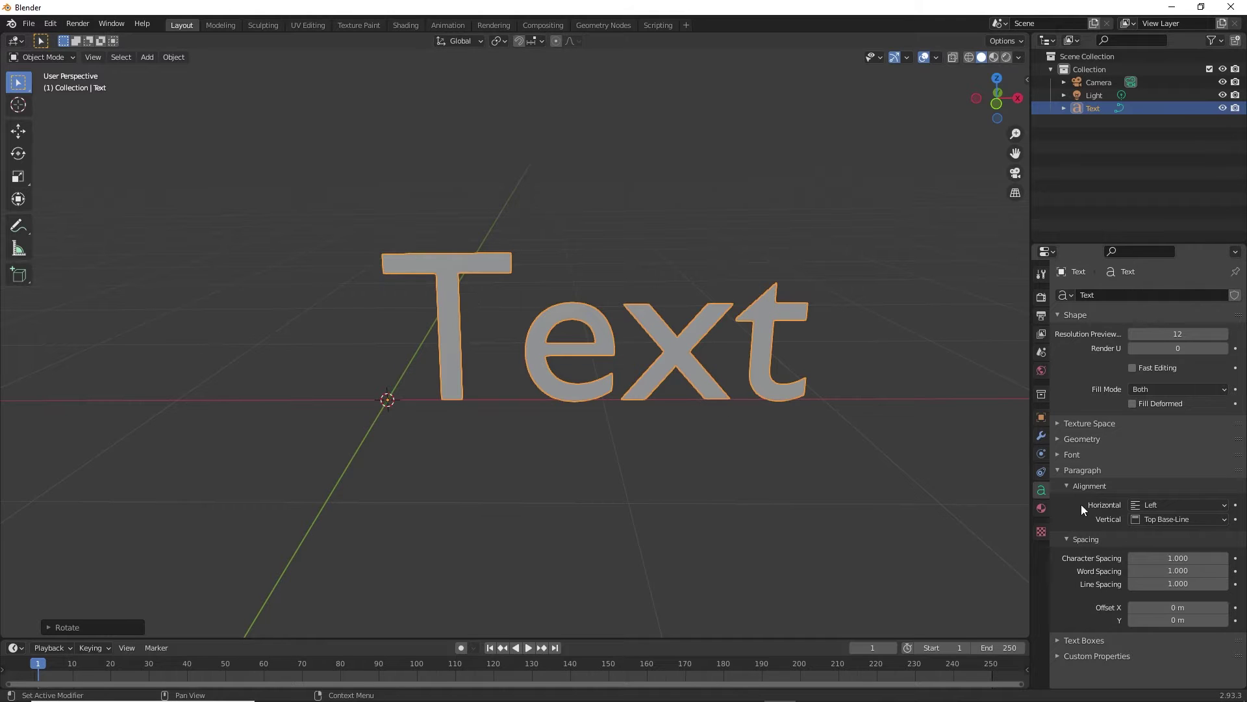
{"action": "left_click", "coordinate": [1071, 486]}
{"action": "left_click", "coordinate": [1059, 468]}
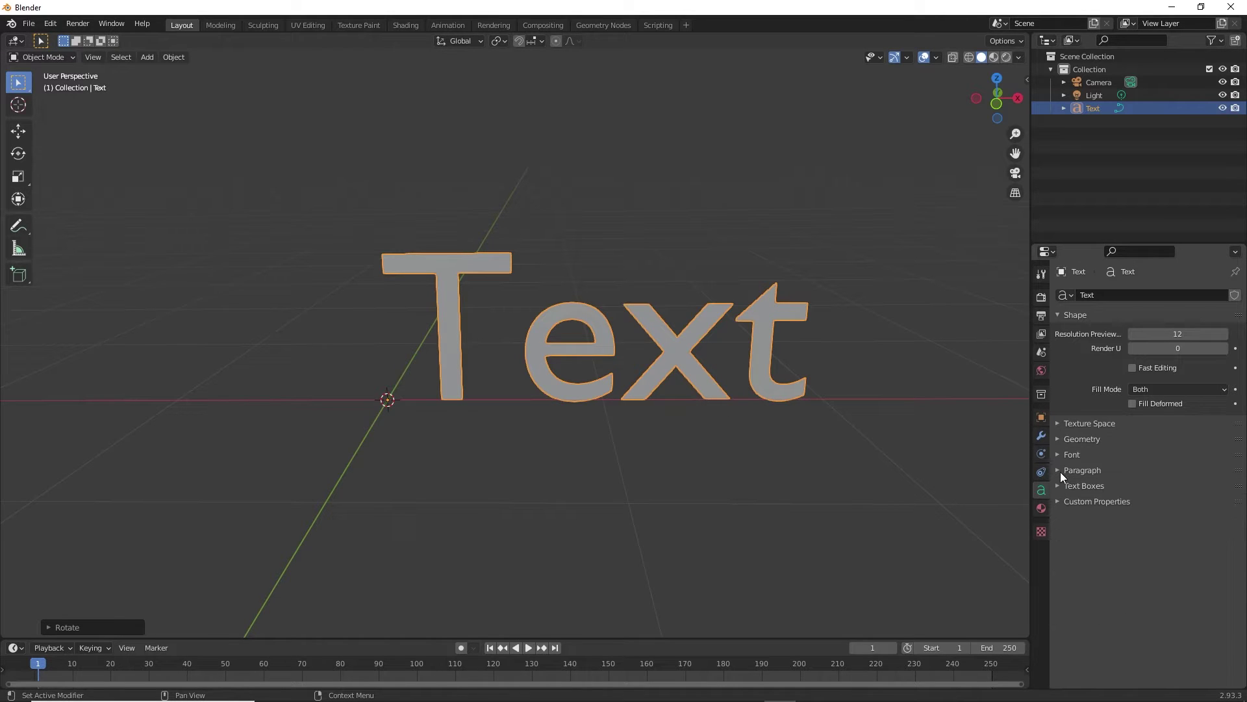
{"action": "left_click", "coordinate": [1060, 470]}
{"action": "left_click", "coordinate": [1058, 470]}
{"action": "left_click", "coordinate": [1062, 469]}
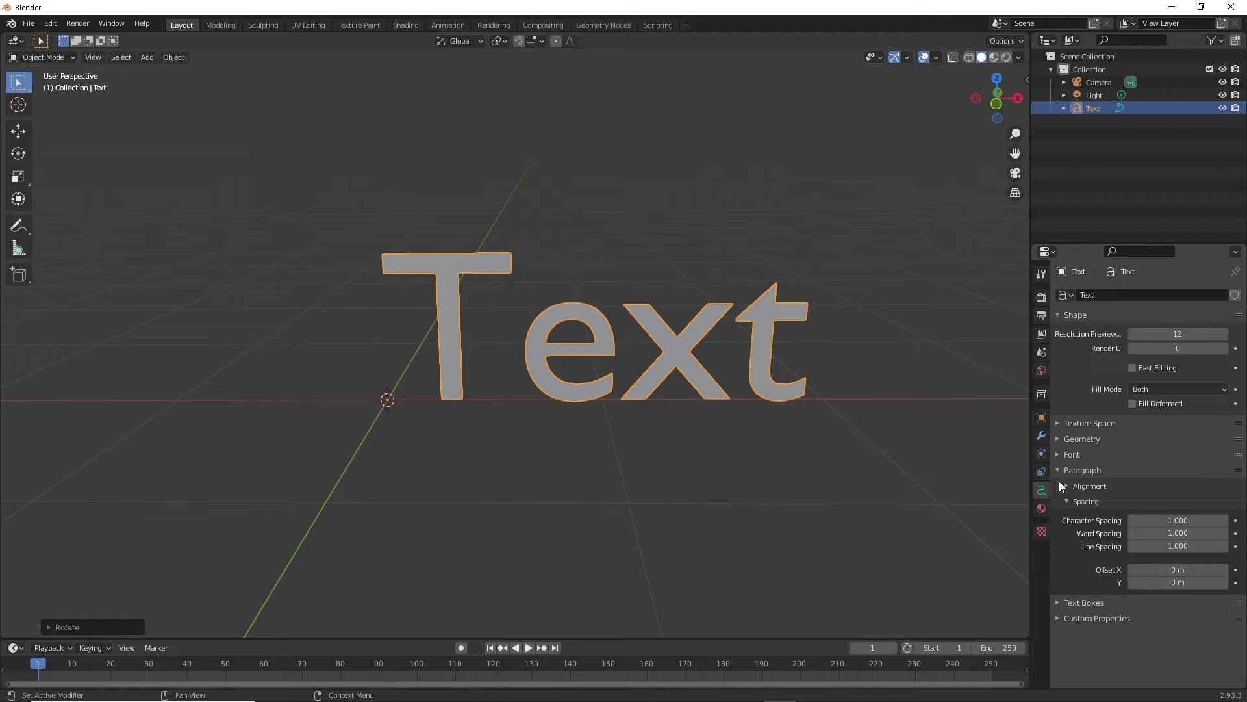
{"action": "left_click", "coordinate": [1066, 485]}
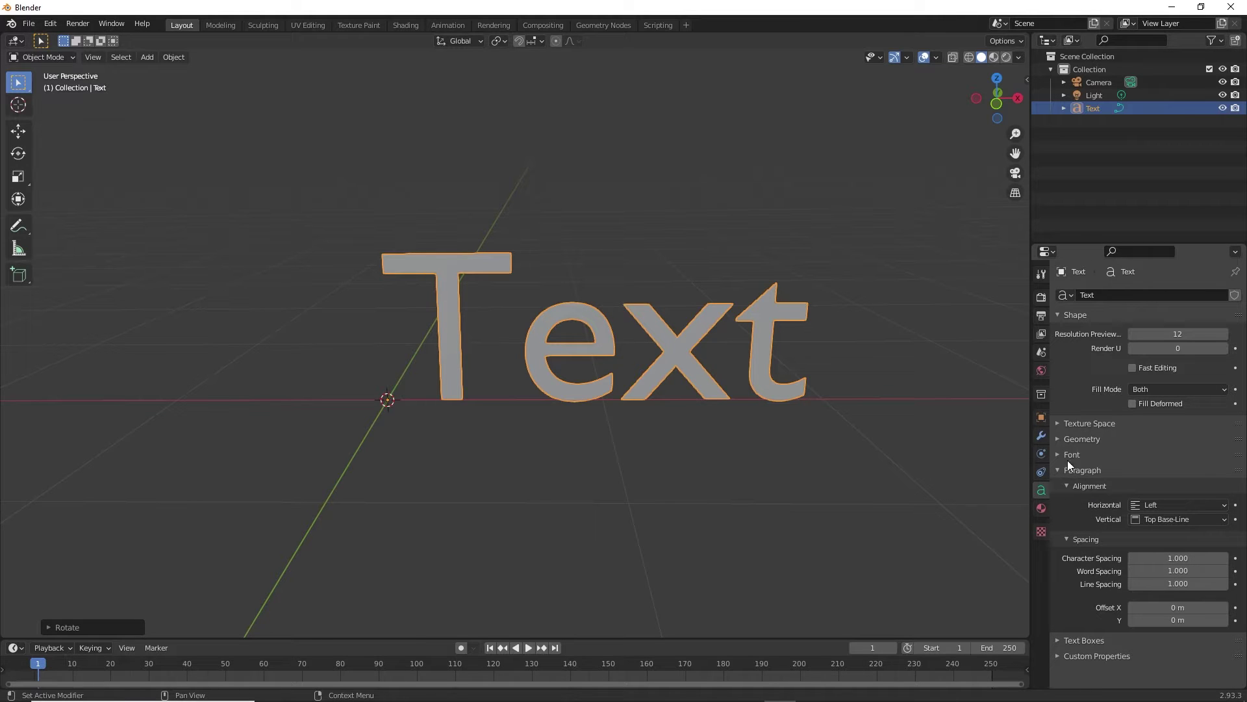
Set the text's horizontal paragraph alignment to Center
{"action": "left_click", "coordinate": [567, 313]}
{"action": "left_click", "coordinate": [567, 313]}
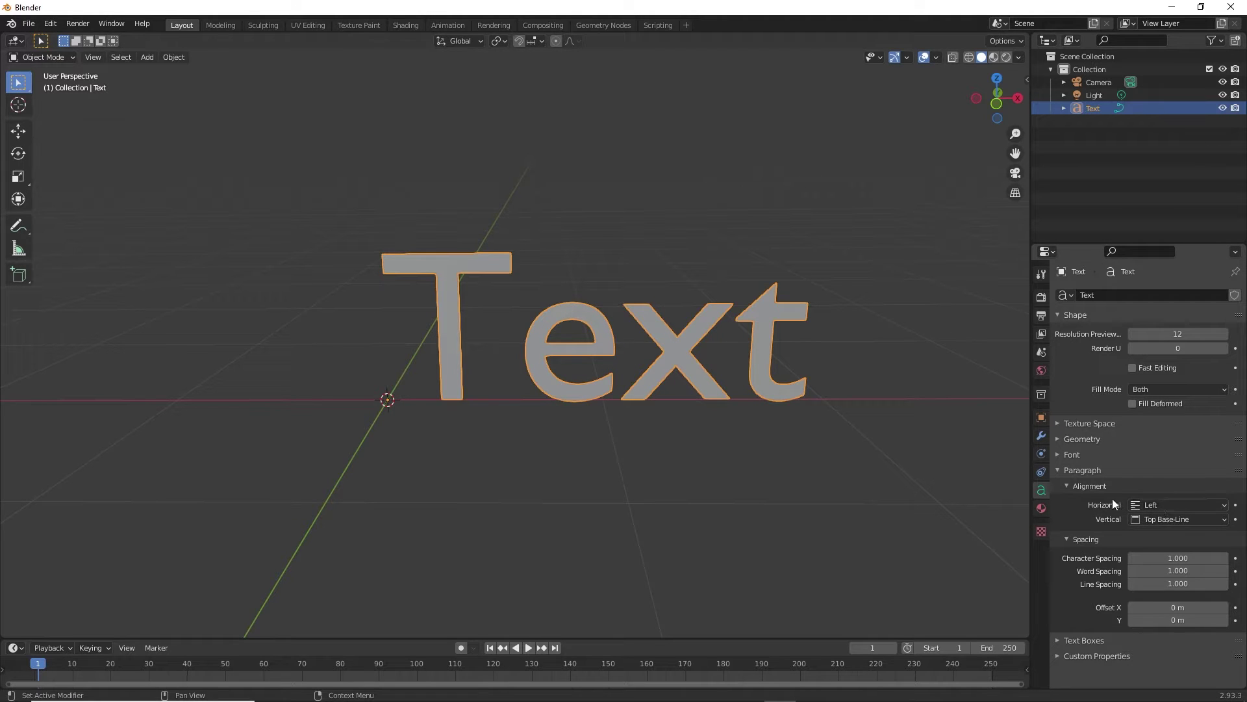
{"action": "left_click", "coordinate": [1147, 504]}
{"action": "left_click", "coordinate": [1150, 519]}
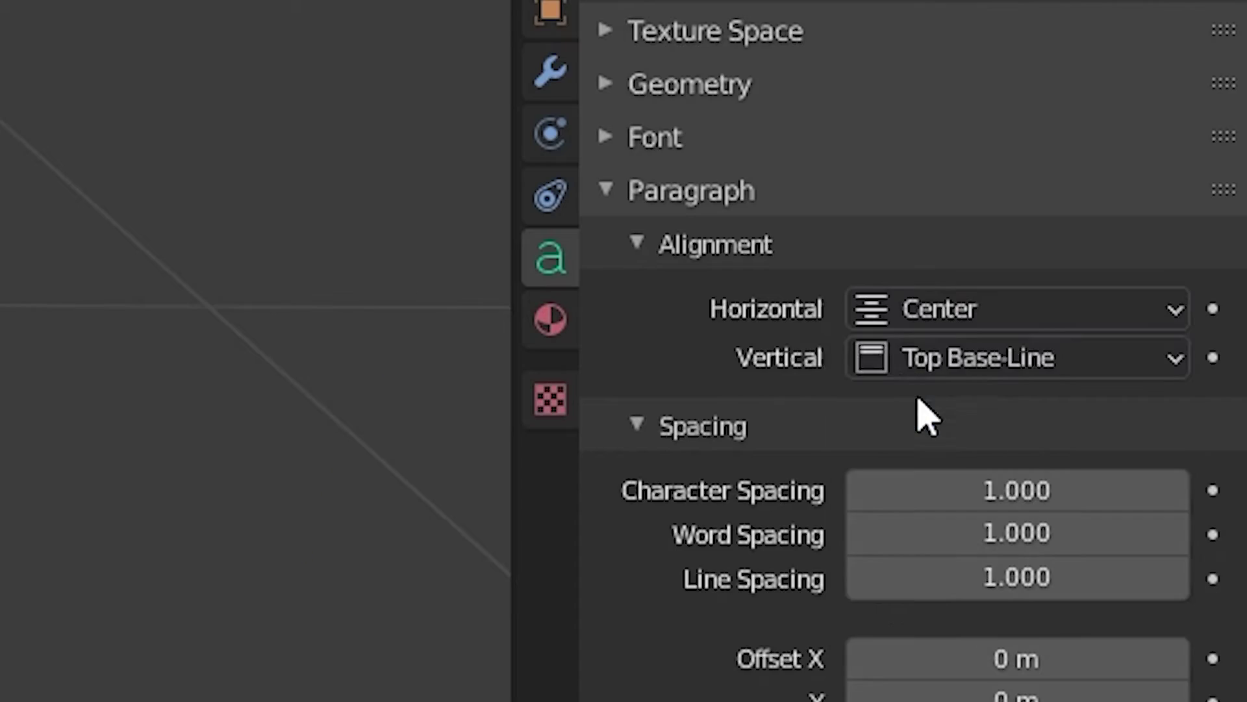
{"action": "middle_click_drag", "start_coordinate": [298, 352], "coordinate": [445, 318]}
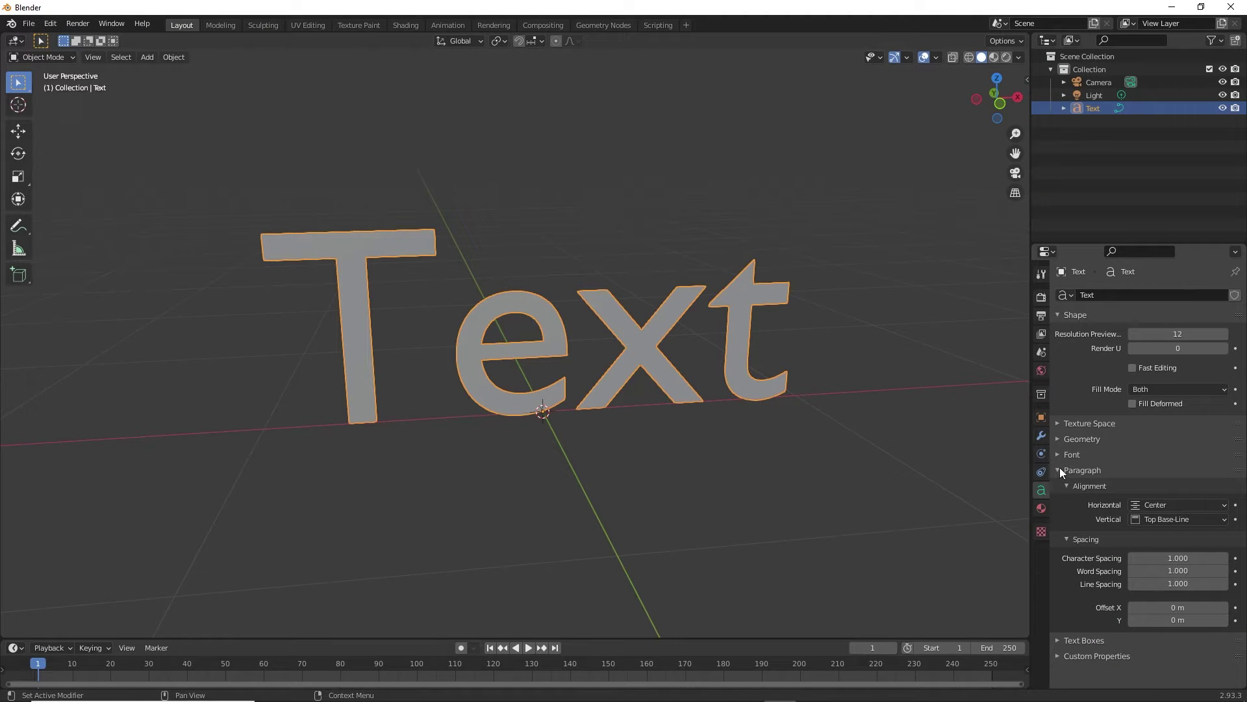
Enter Edit Mode on the text object and erase all four letters of the default word
{"action": "middle_click_drag", "start_coordinate": [554, 311], "coordinate": [505, 304]}
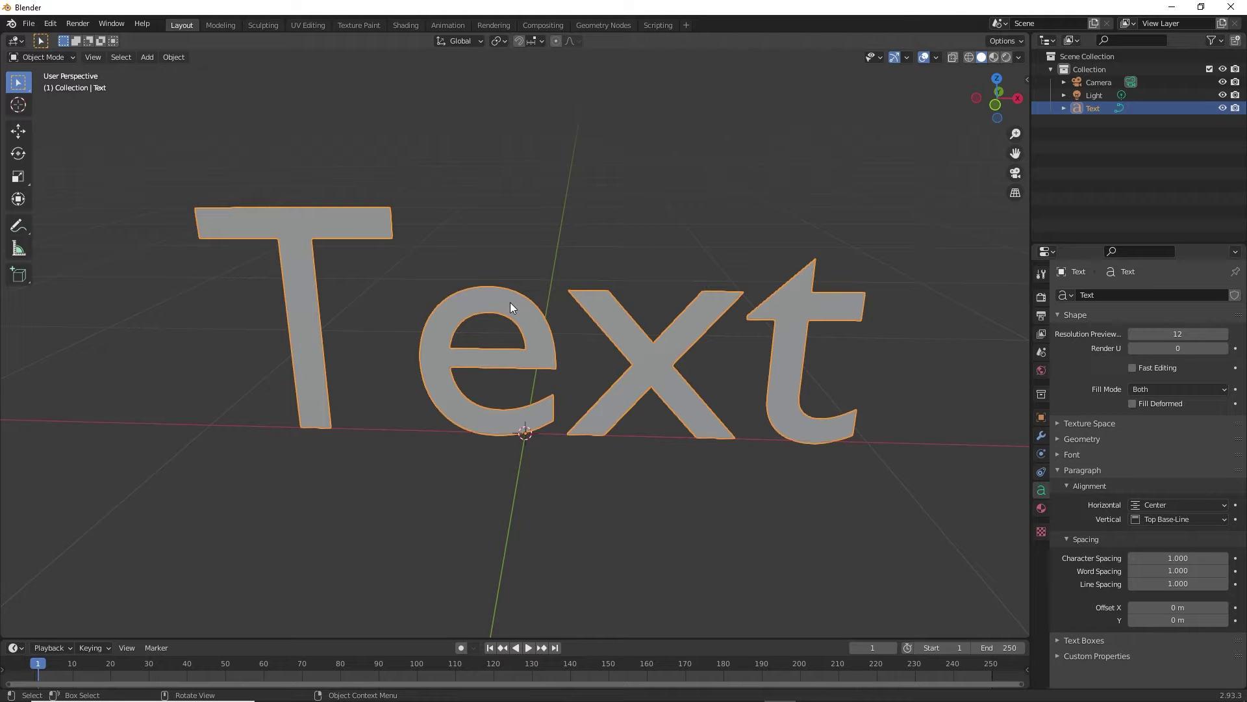
{"action": "key", "text": "Tab"}
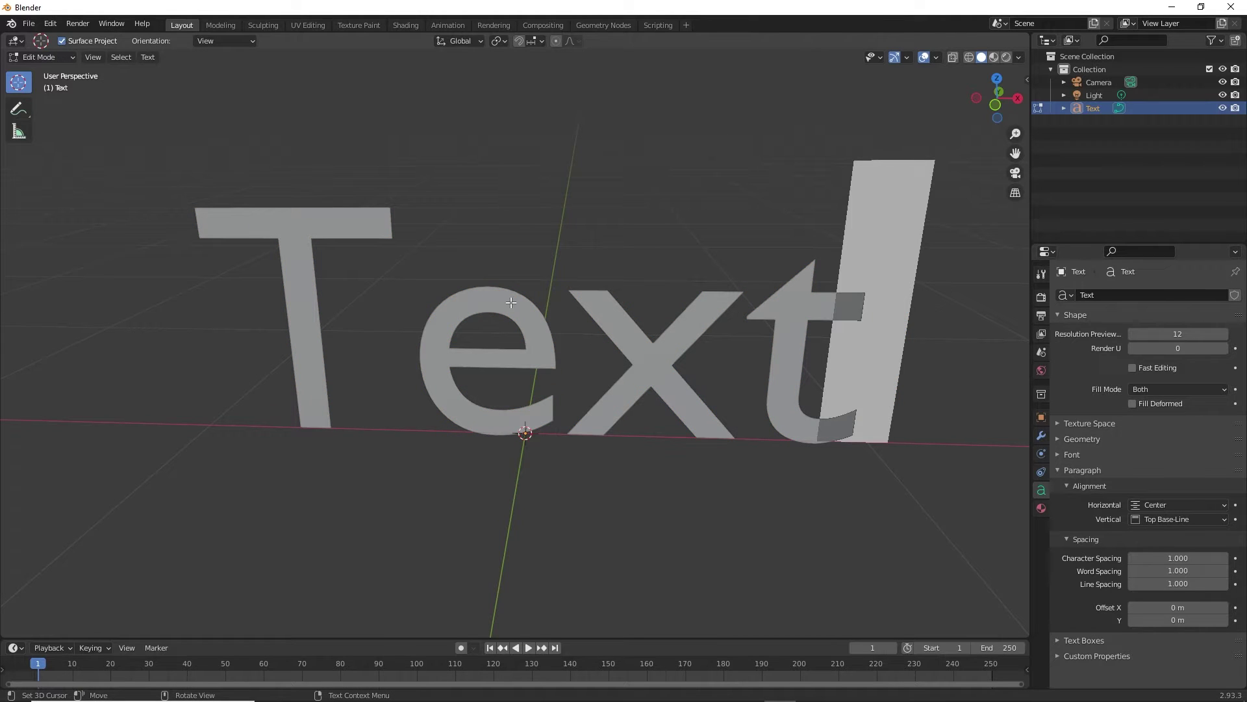
{"action": "key", "text": "BackSpace"}
{"action": "key", "text": "BackSpace"}
{"action": "key", "text": "BackSpace"}
{"action": "key", "text": "BackSpace"}
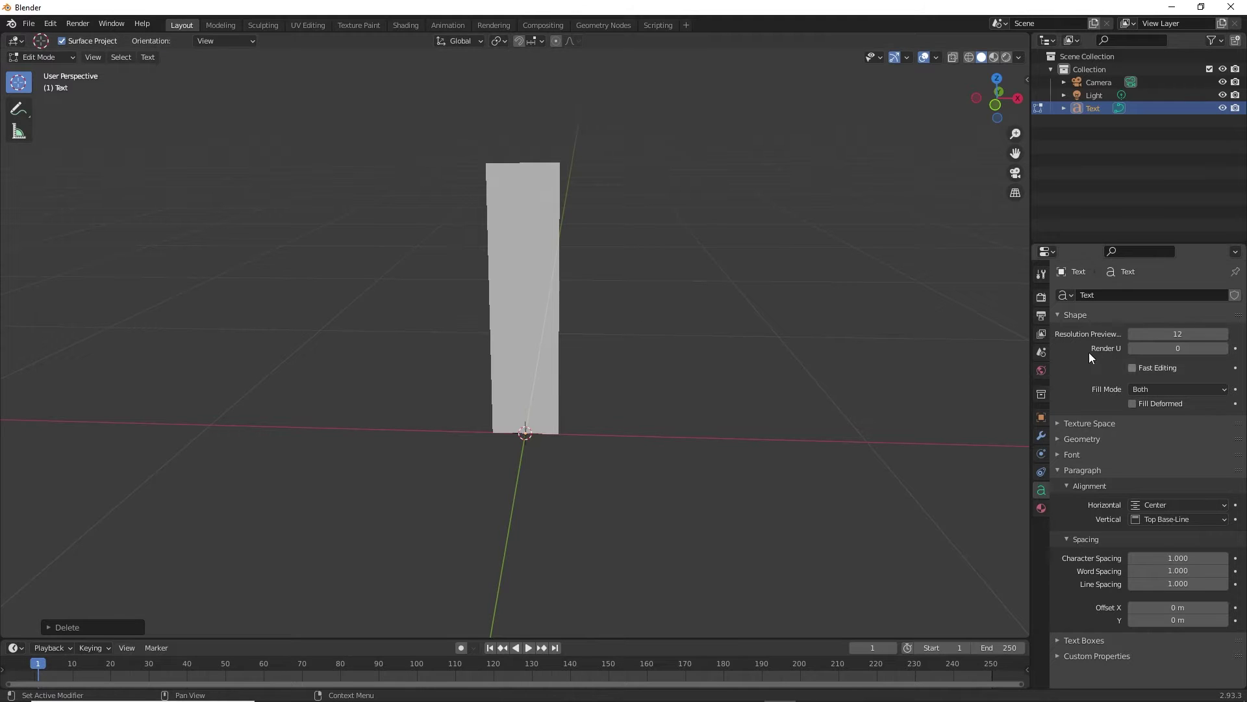
Collapse the text's Paragraph settings and expand its Font settings
{"action": "left_click", "coordinate": [1064, 485]}
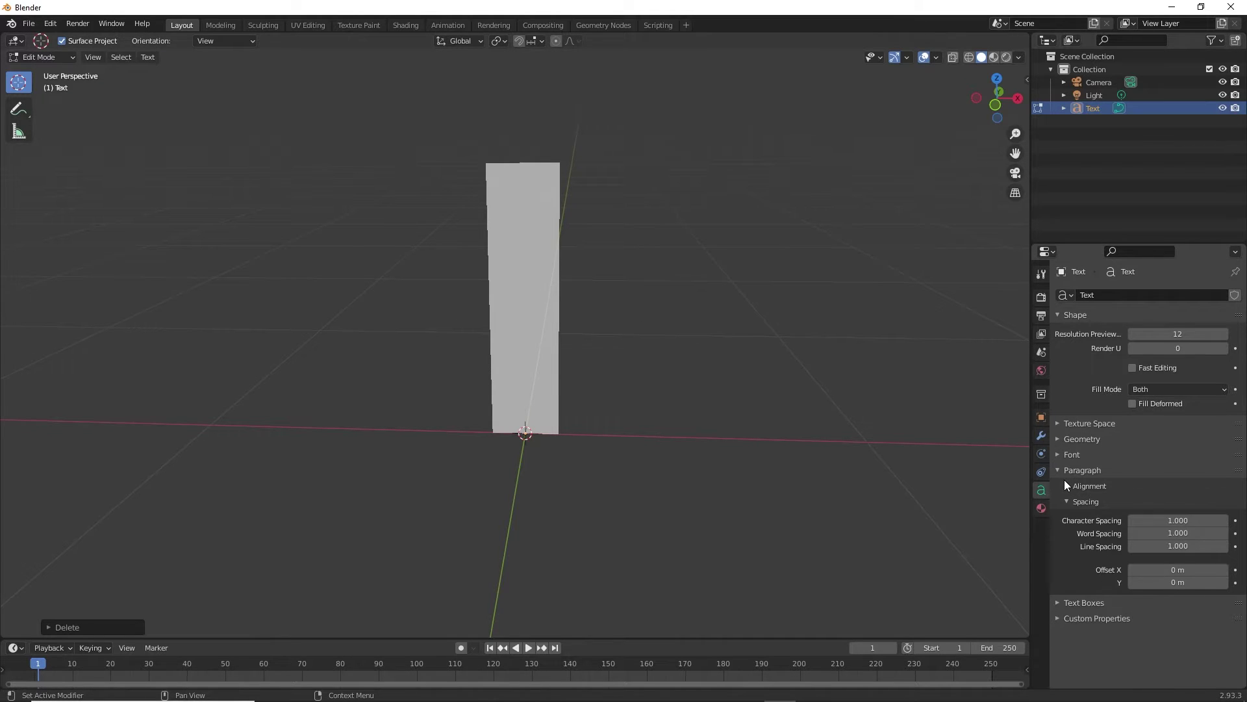
{"action": "left_click", "coordinate": [1060, 471]}
{"action": "left_click", "coordinate": [1061, 455]}
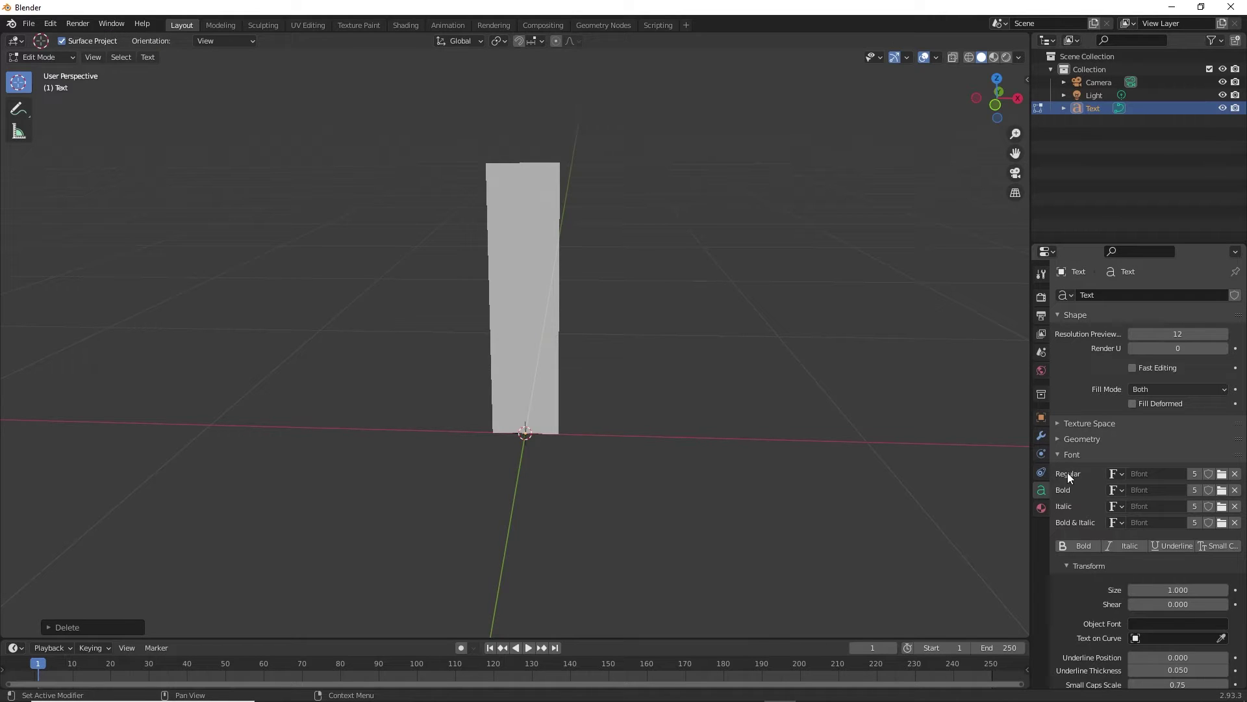
Load BurbankBigCondensed-Bold.otf from the E:\fonts folder as the text's Regular font
{"action": "left_click", "coordinate": [1221, 475]}
{"action": "left_click", "coordinate": [934, 490]}
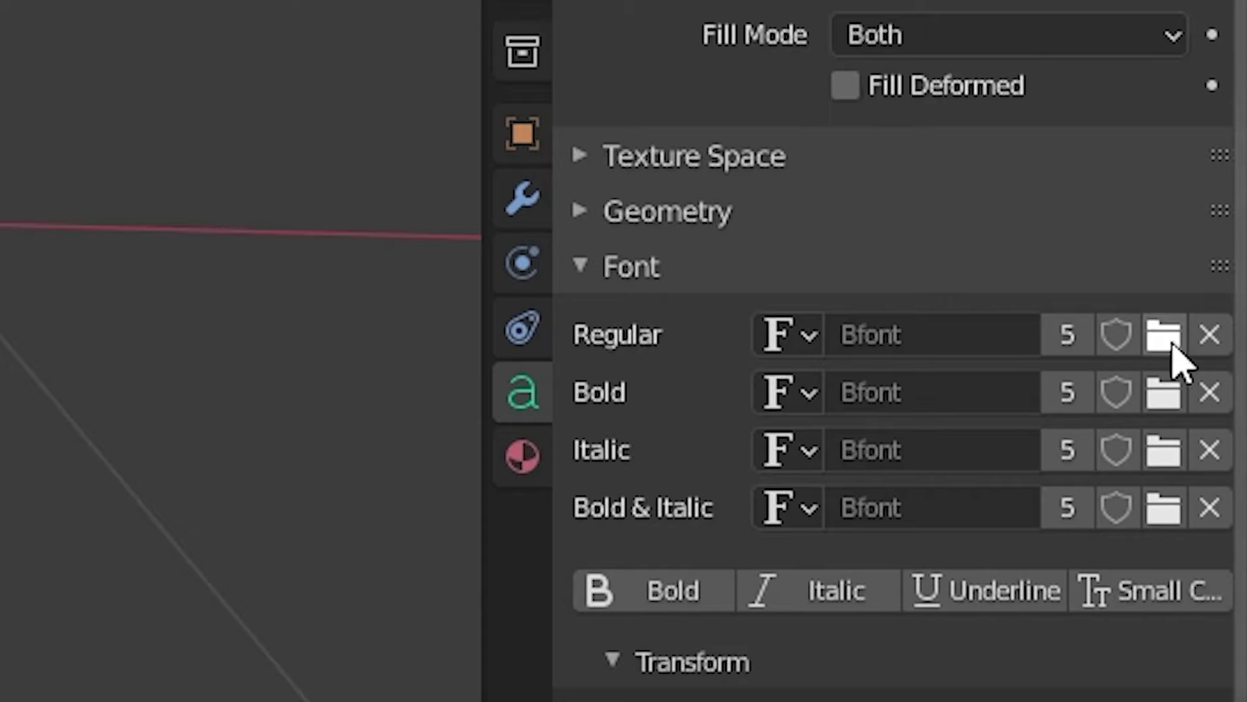
{"action": "left_click", "coordinate": [1221, 475]}
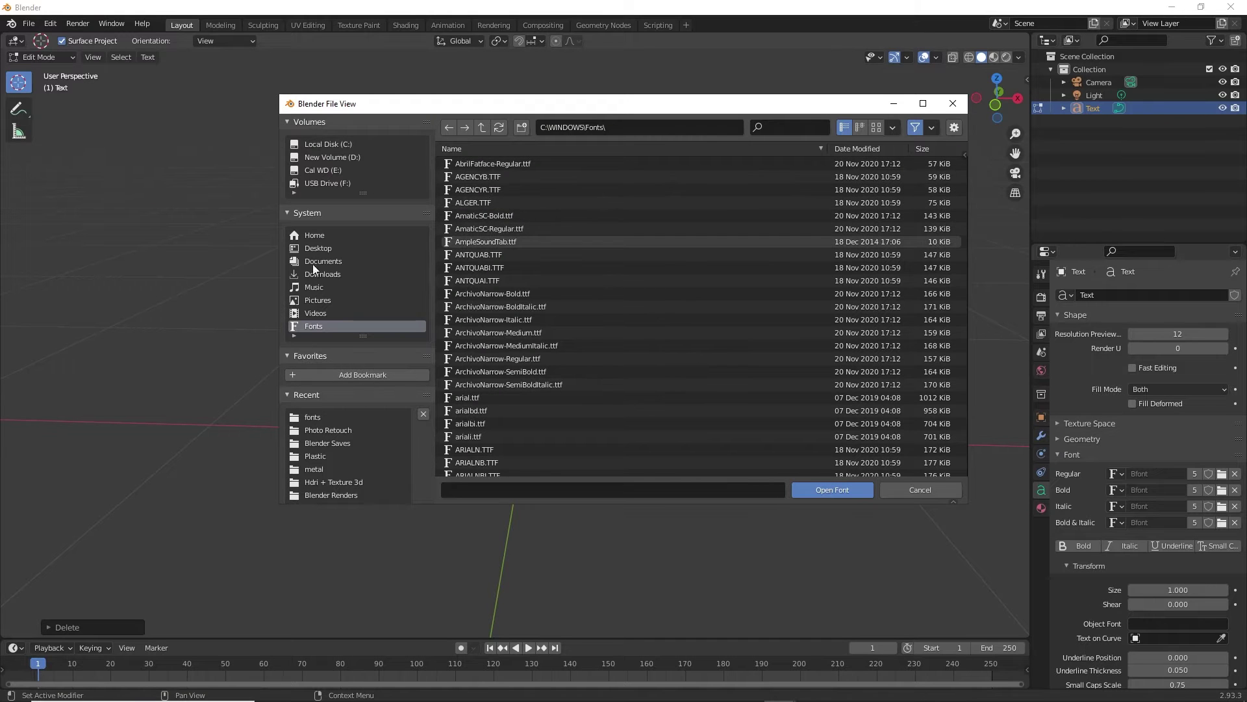
{"action": "left_click", "coordinate": [321, 169]}
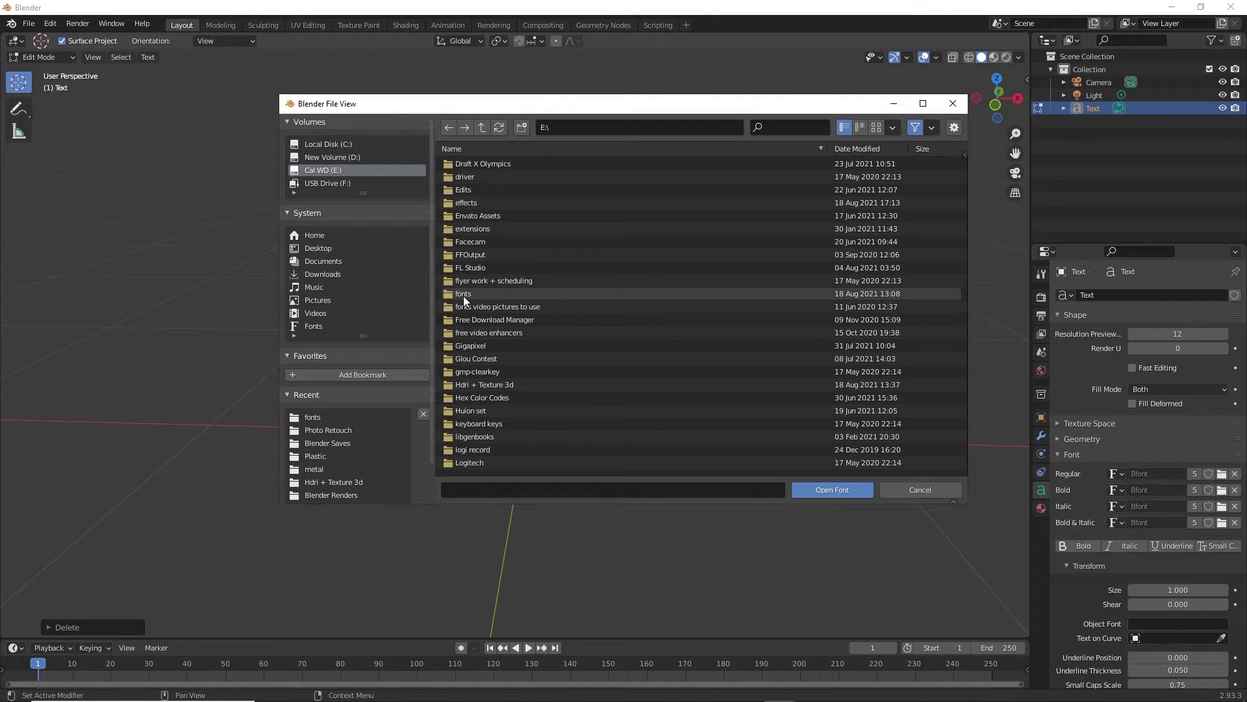
{"action": "double_click", "coordinate": [463, 294]}
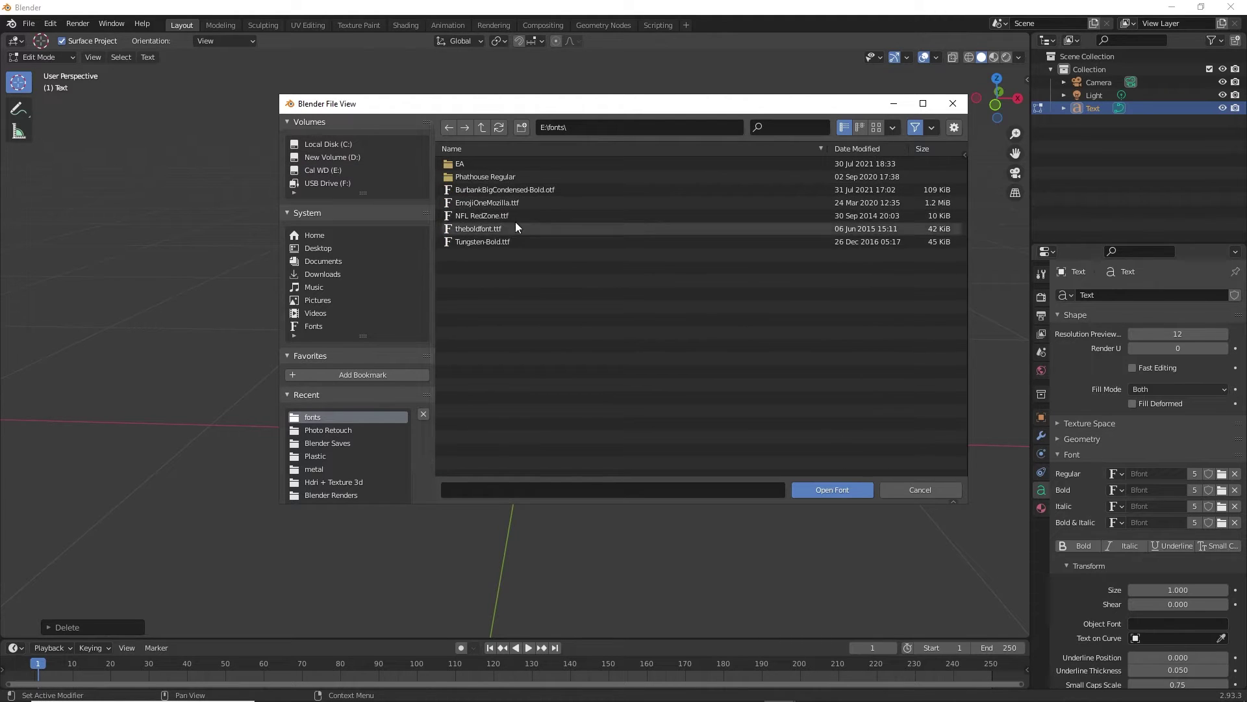
{"action": "left_click", "coordinate": [496, 191]}
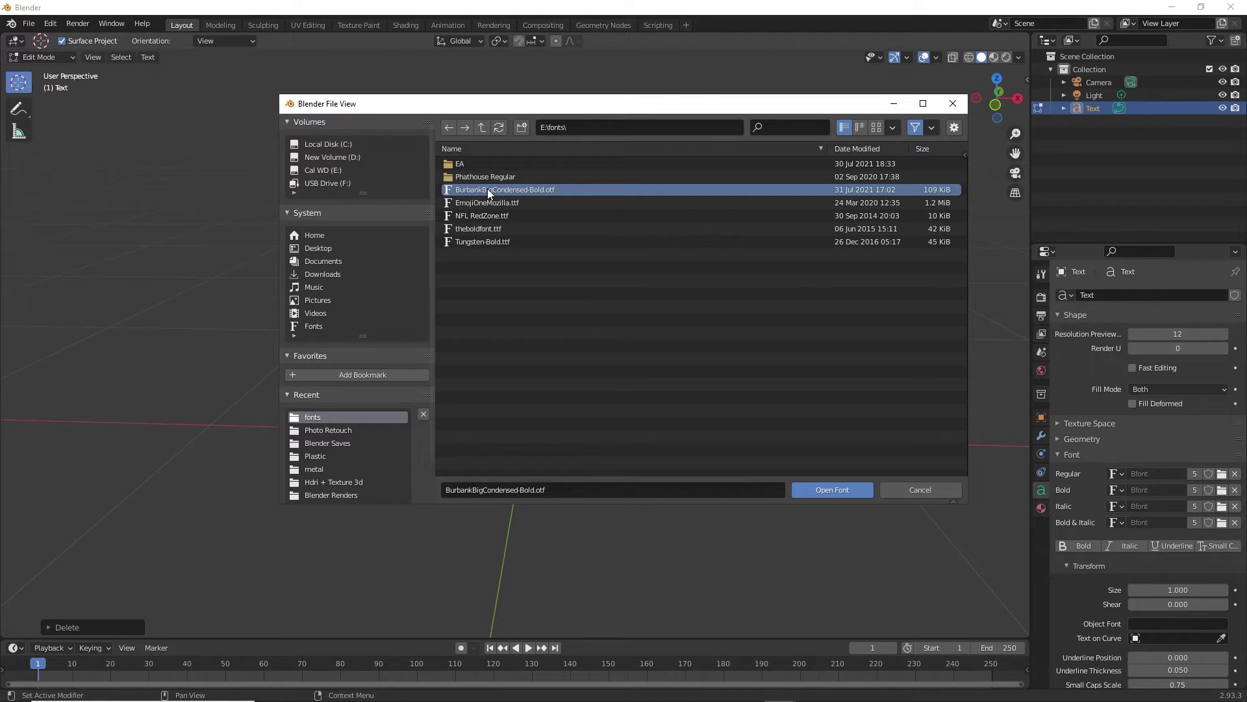
{"action": "double_click", "coordinate": [487, 189]}
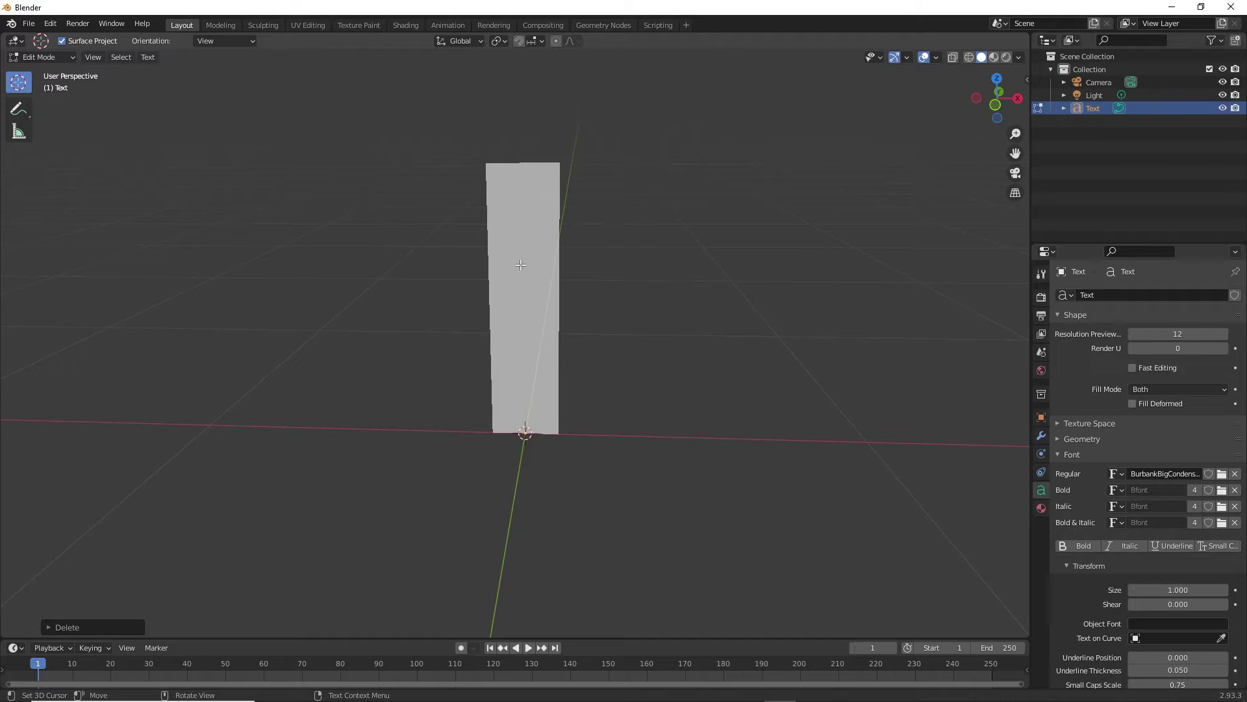
Enter the wording "3D TEXT" in the text object and return to Object Mode
{"action": "type", "text": "3D TEXT"}
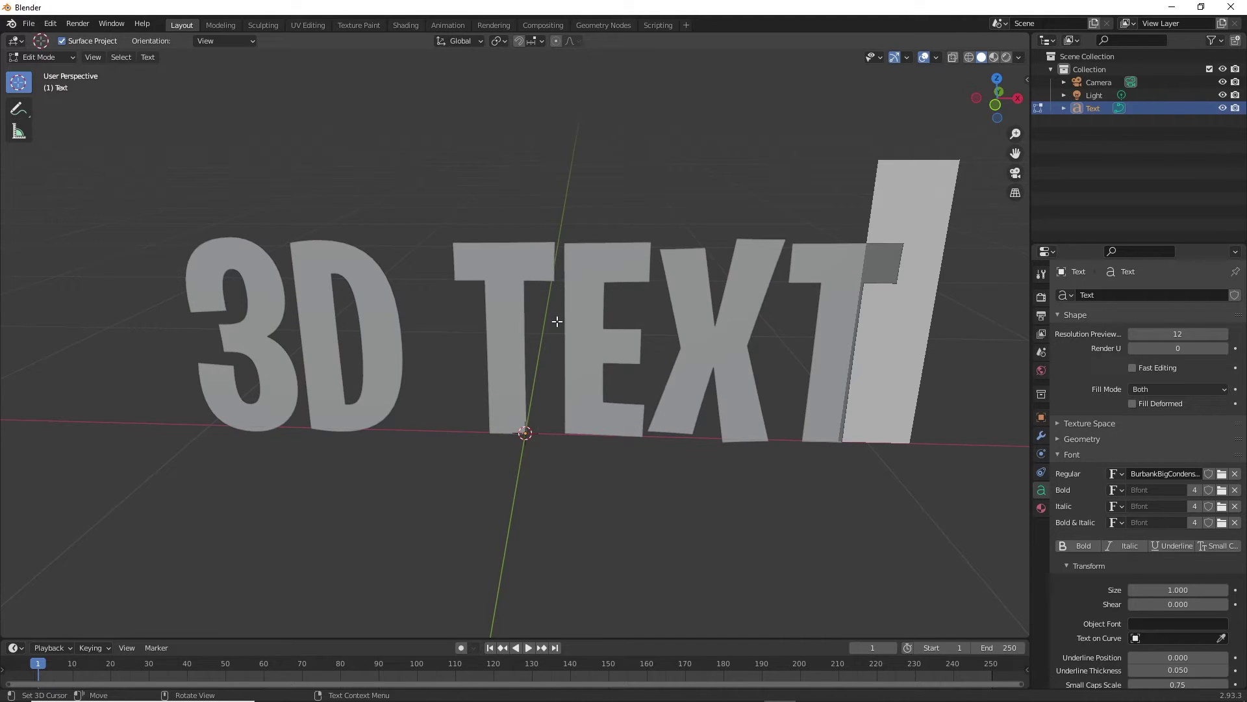
{"action": "mouse_move", "coordinate": [556, 321]}
{"action": "middle_mouse_down"}
{"action": "mouse_move", "coordinate": [581, 303]}
{"action": "mouse_move", "coordinate": [554, 308]}
{"action": "middle_mouse_up"}
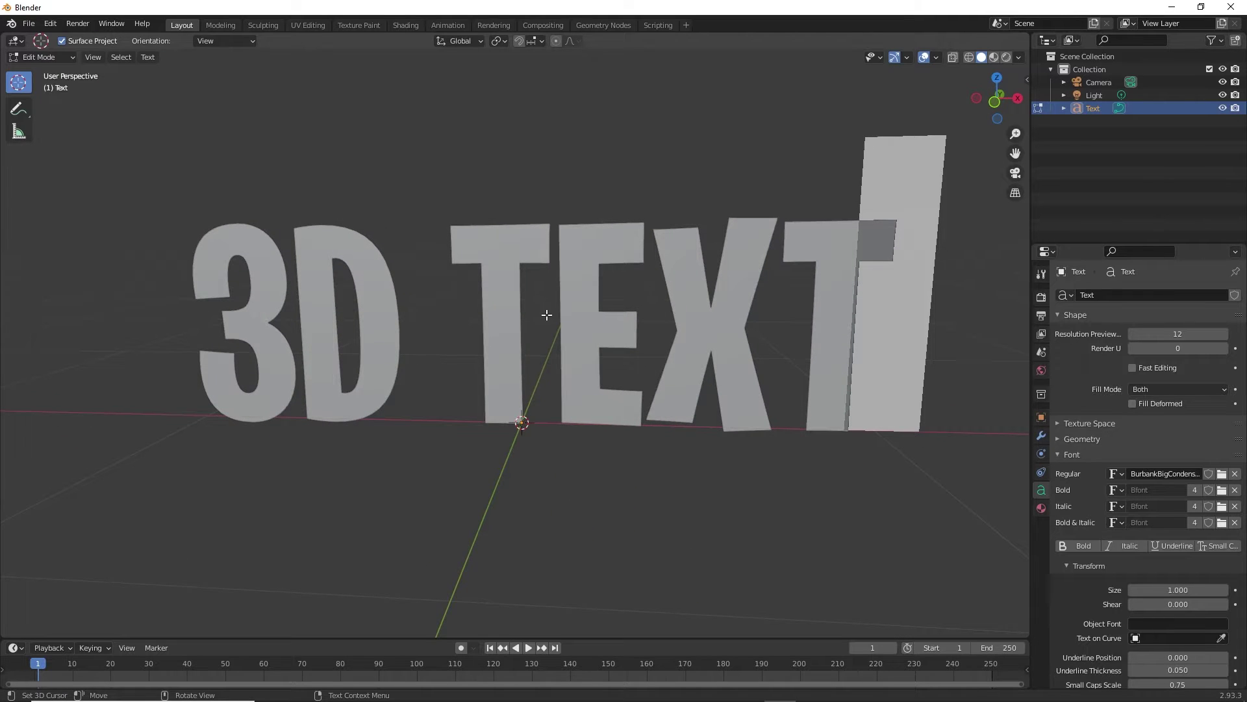
{"action": "key", "text": "Tab"}
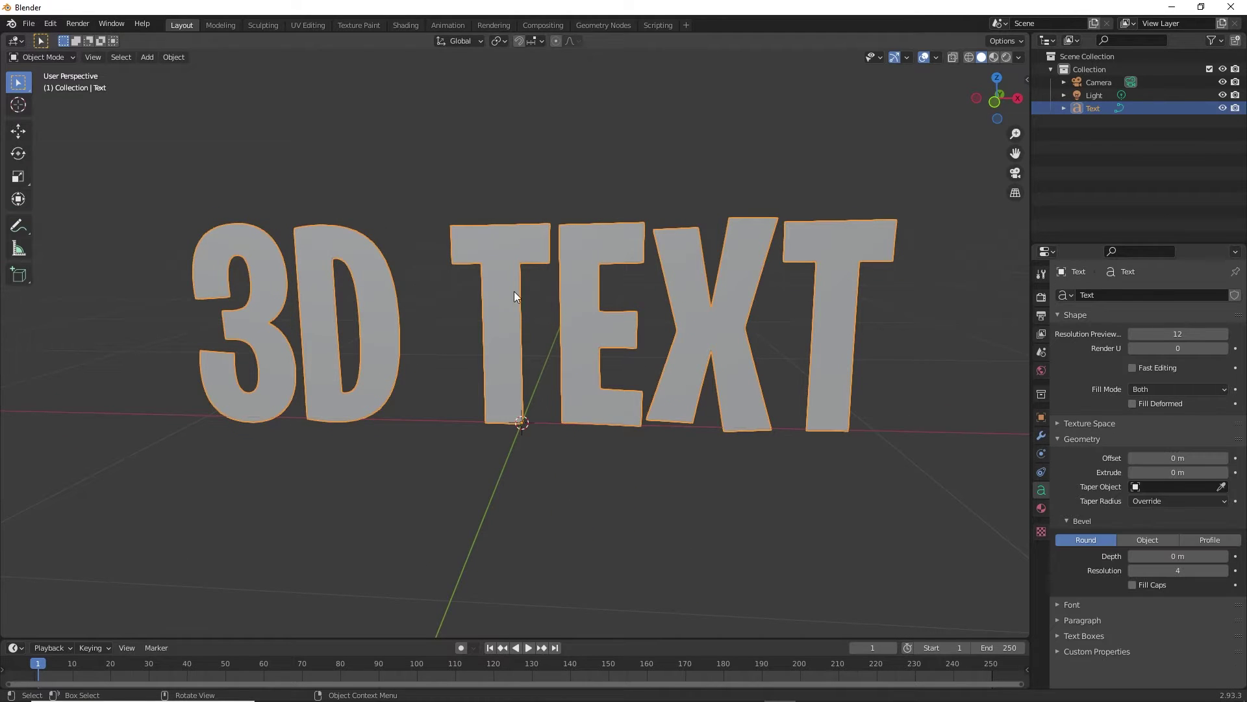
Give the flat text depth by setting its Geometry Extrude value to 0.08 m
{"action": "mouse_move", "coordinate": [495, 309]}
{"action": "middle_mouse_down"}
{"action": "mouse_move", "coordinate": [633, 311]}
{"action": "mouse_move", "coordinate": [508, 293]}
{"action": "middle_mouse_up"}
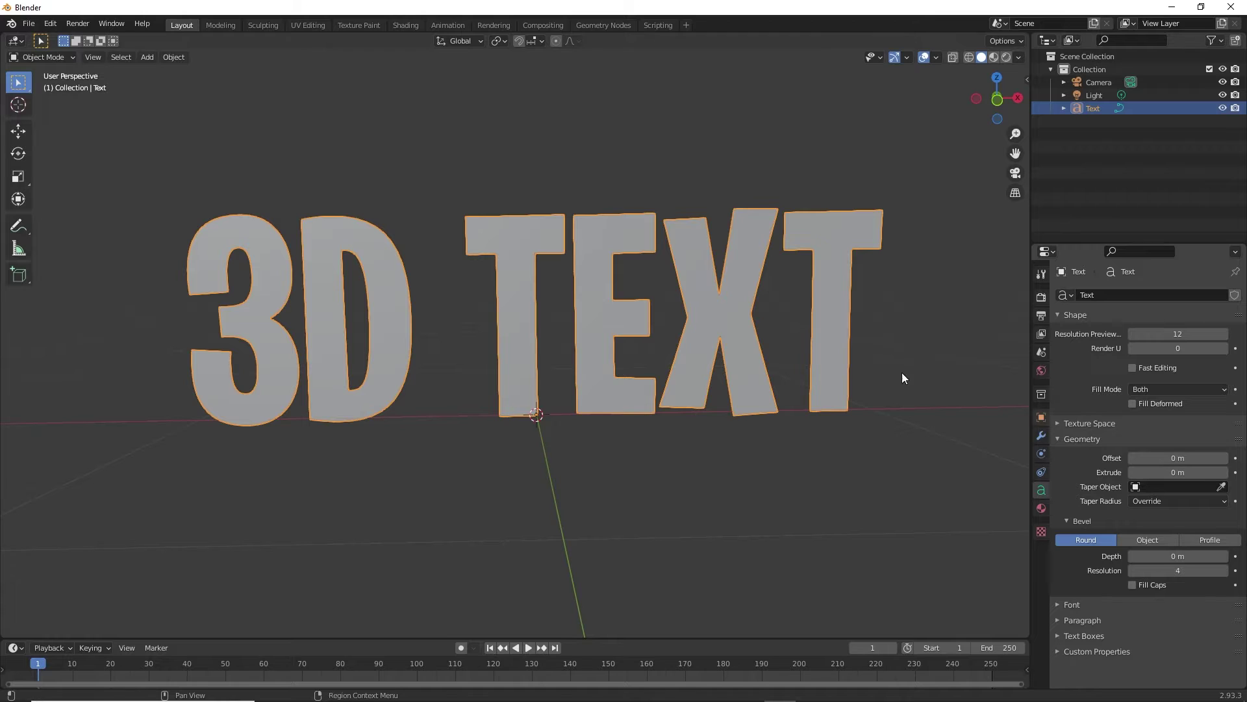
{"action": "middle_click_drag", "start_coordinate": [462, 276], "coordinate": [404, 282]}
{"action": "left_click", "coordinate": [1065, 439]}
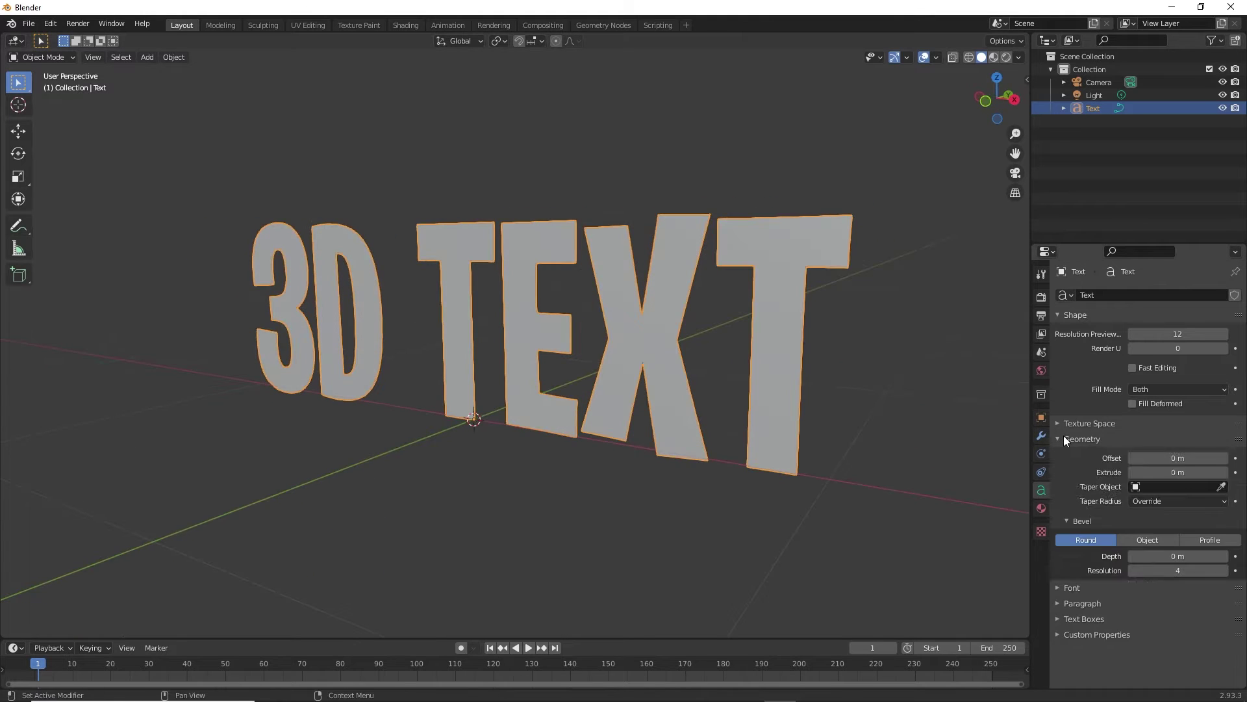
{"action": "left_click", "coordinate": [1189, 472]}
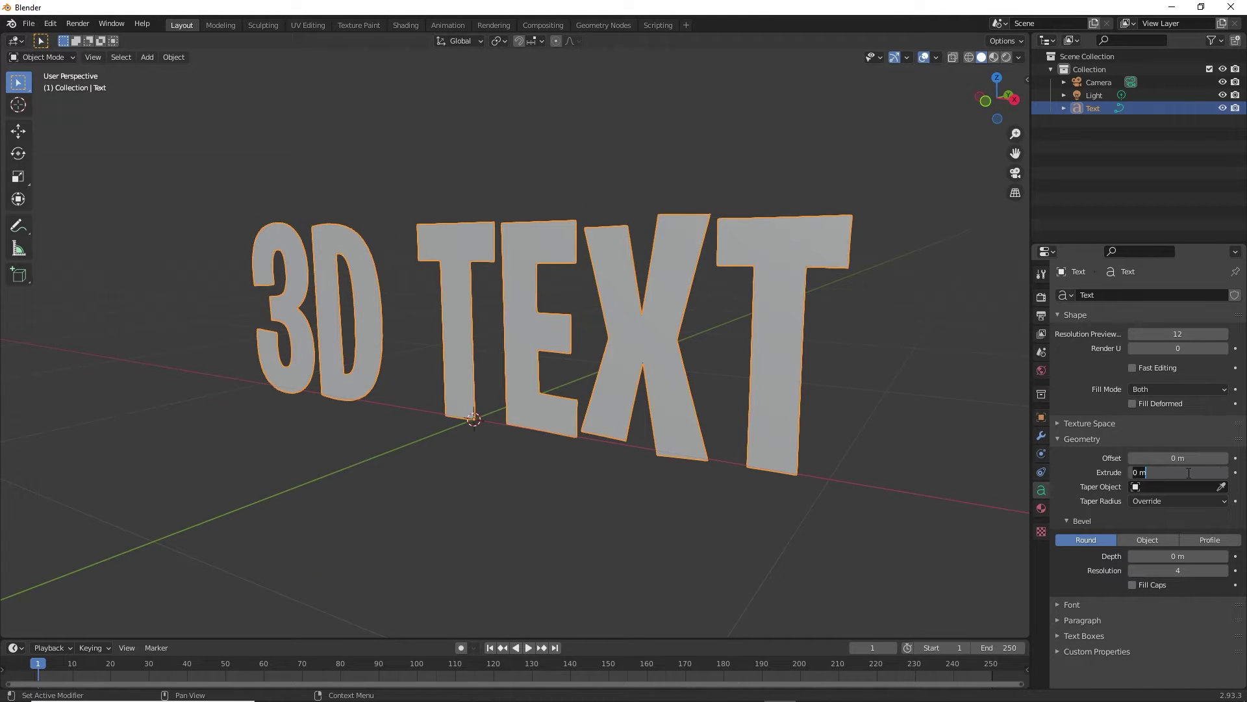
{"action": "key", "text": "BackSpace"}
{"action": "key", "text": "Return"}
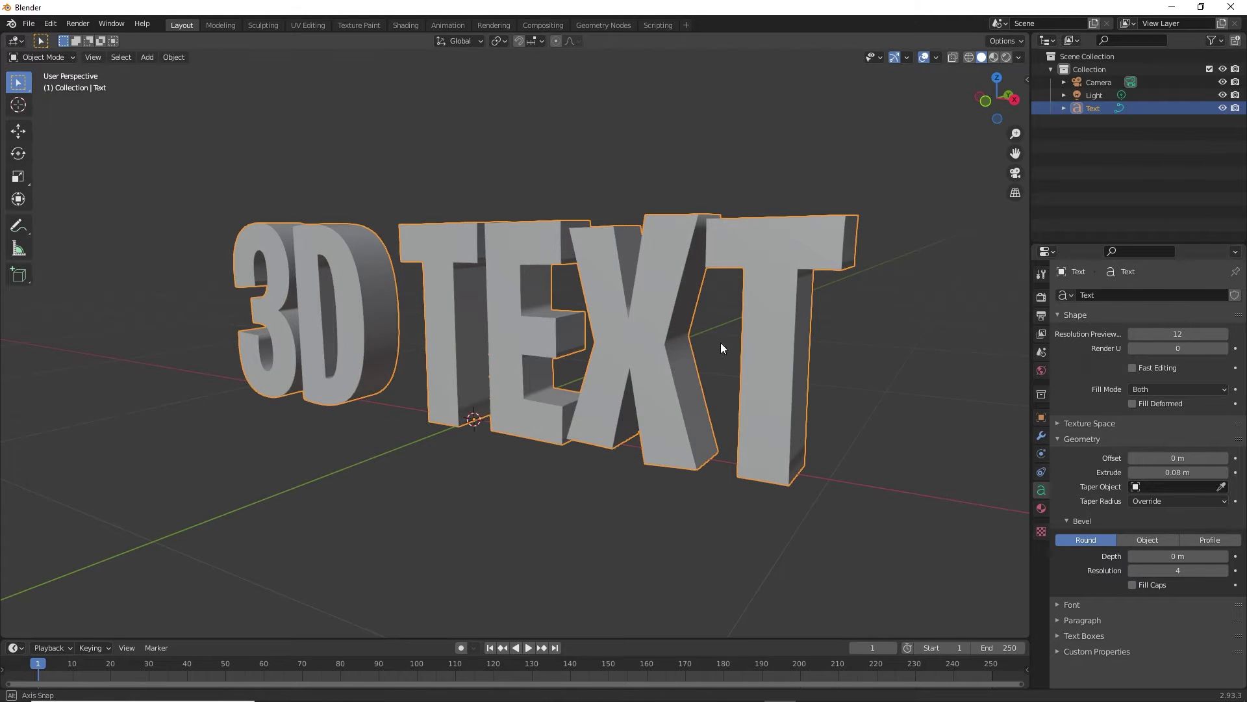
Set the extruded text's Fill Mode to None in its Shape settings so only the side walls remain
{"action": "middle_click_drag", "start_coordinate": [720, 342], "coordinate": [775, 344]}
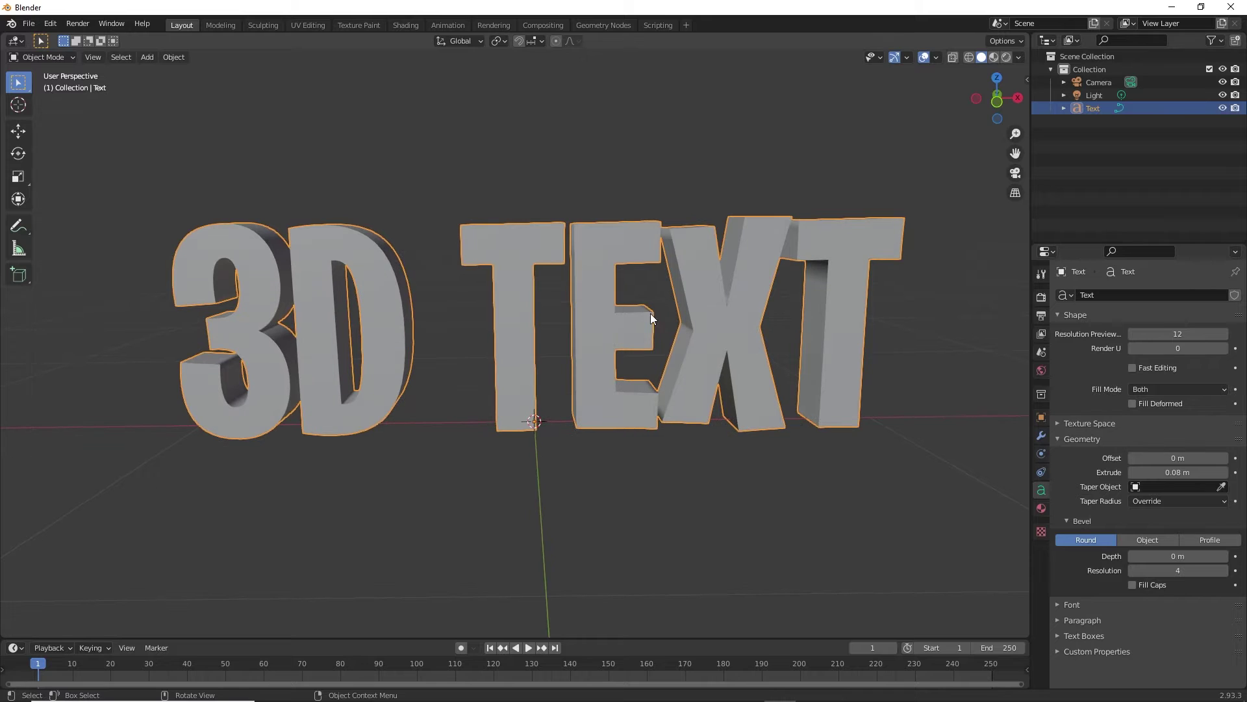
{"action": "middle_click_drag", "start_coordinate": [645, 265], "coordinate": [665, 300]}
{"action": "left_click", "coordinate": [1058, 315]}
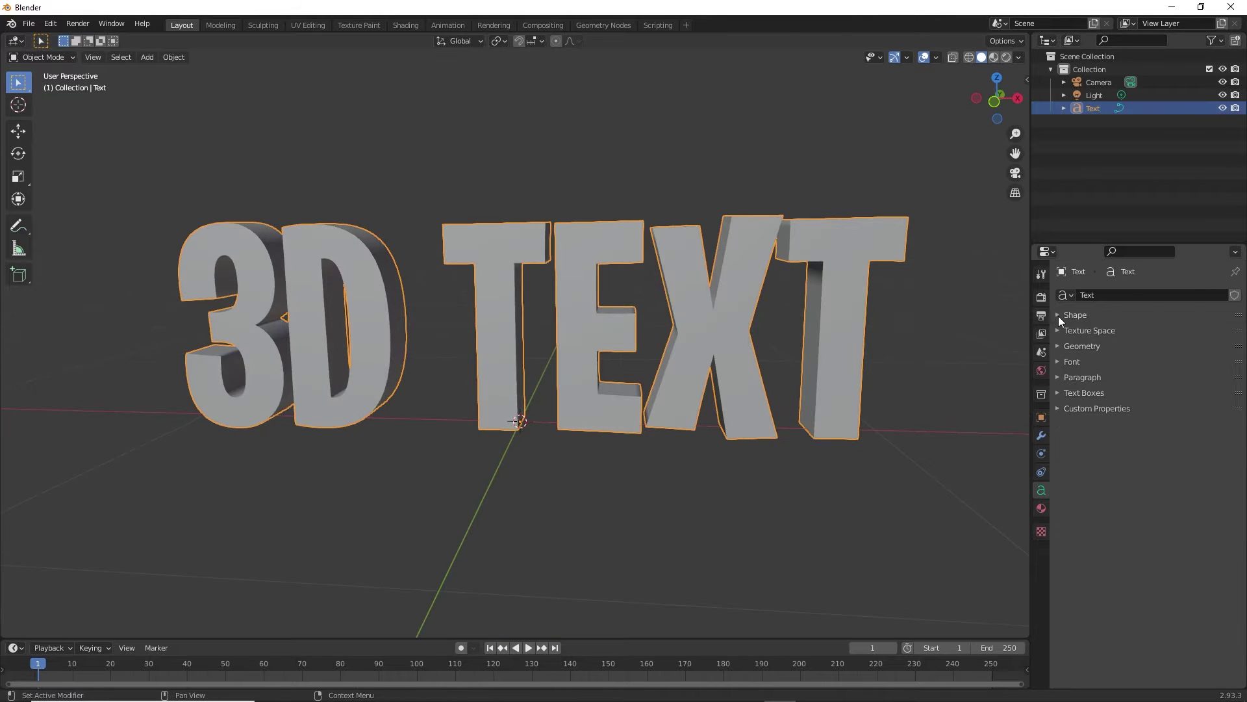
{"action": "left_click", "coordinate": [1058, 315]}
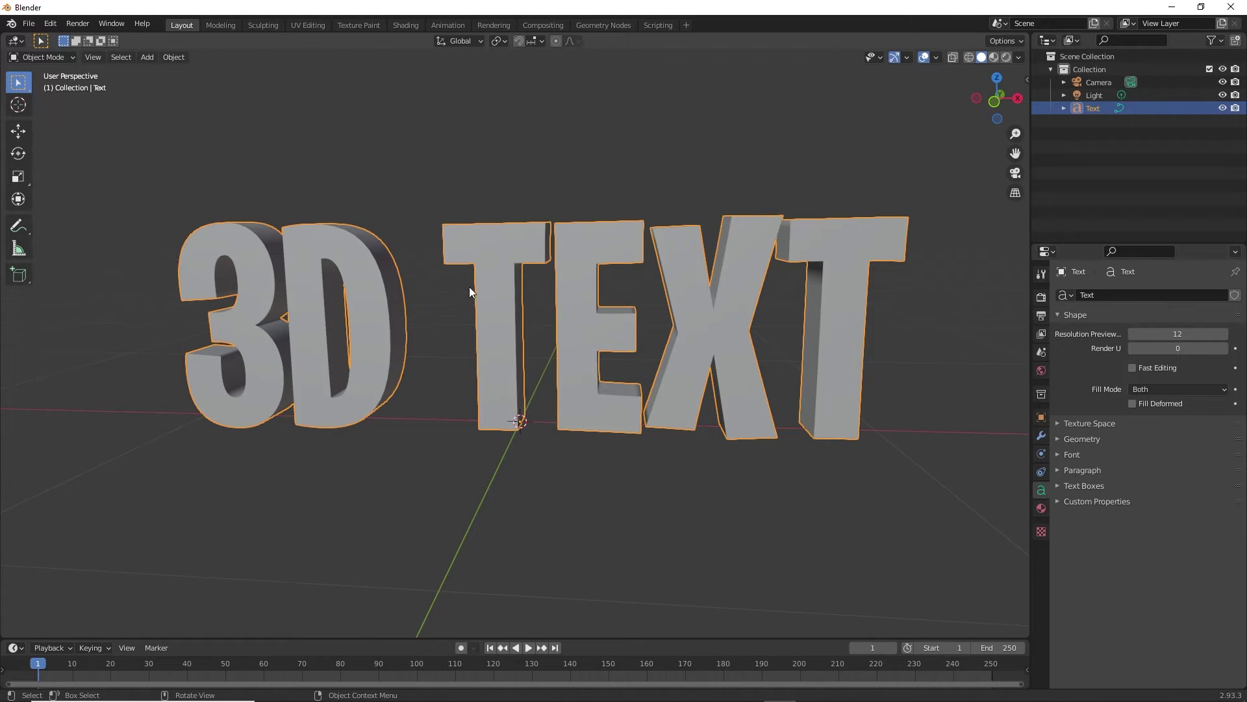
{"action": "middle_click_drag", "start_coordinate": [469, 287], "coordinate": [457, 307]}
{"action": "middle_click_drag", "start_coordinate": [325, 296], "coordinate": [341, 304]}
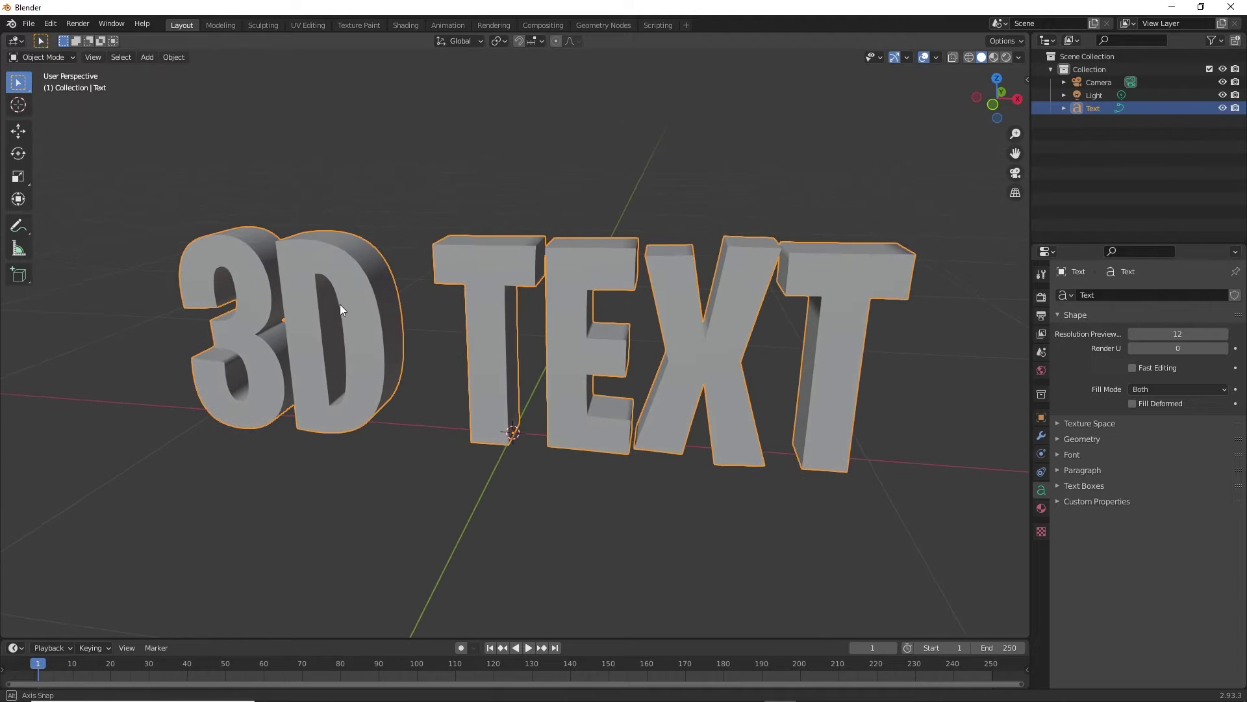
{"action": "left_click", "coordinate": [1154, 389]}
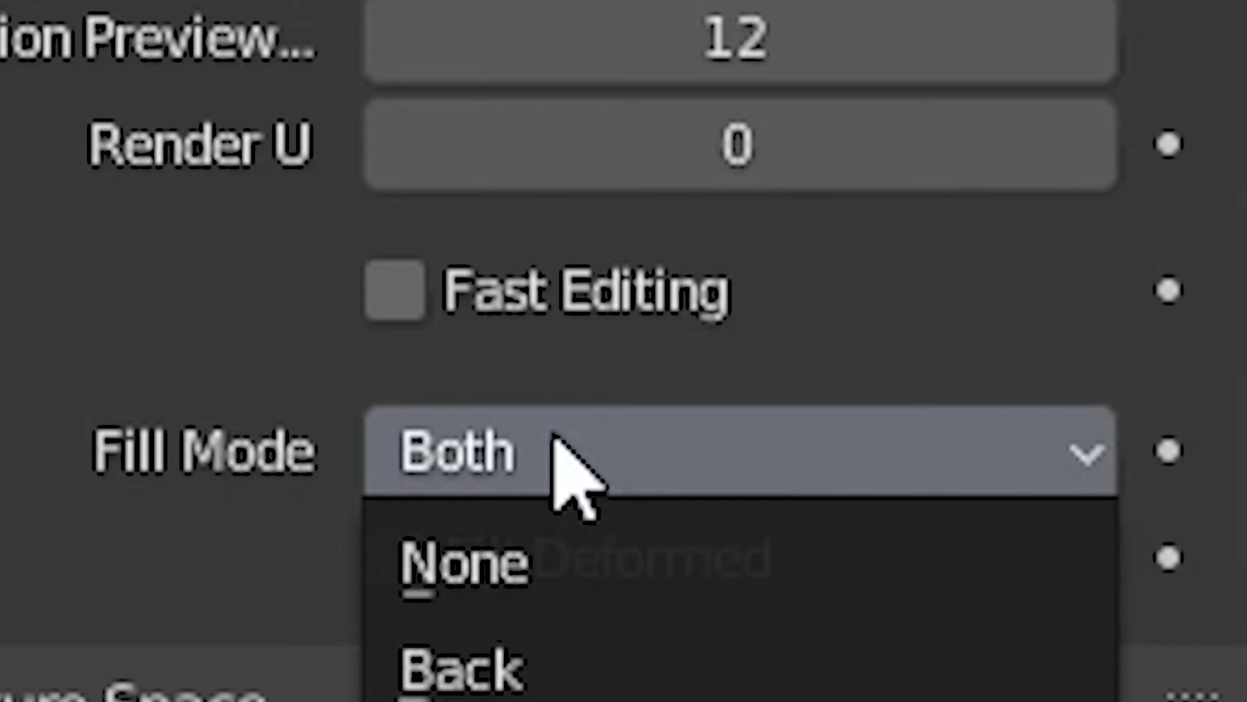
{"action": "left_click", "coordinate": [531, 570]}
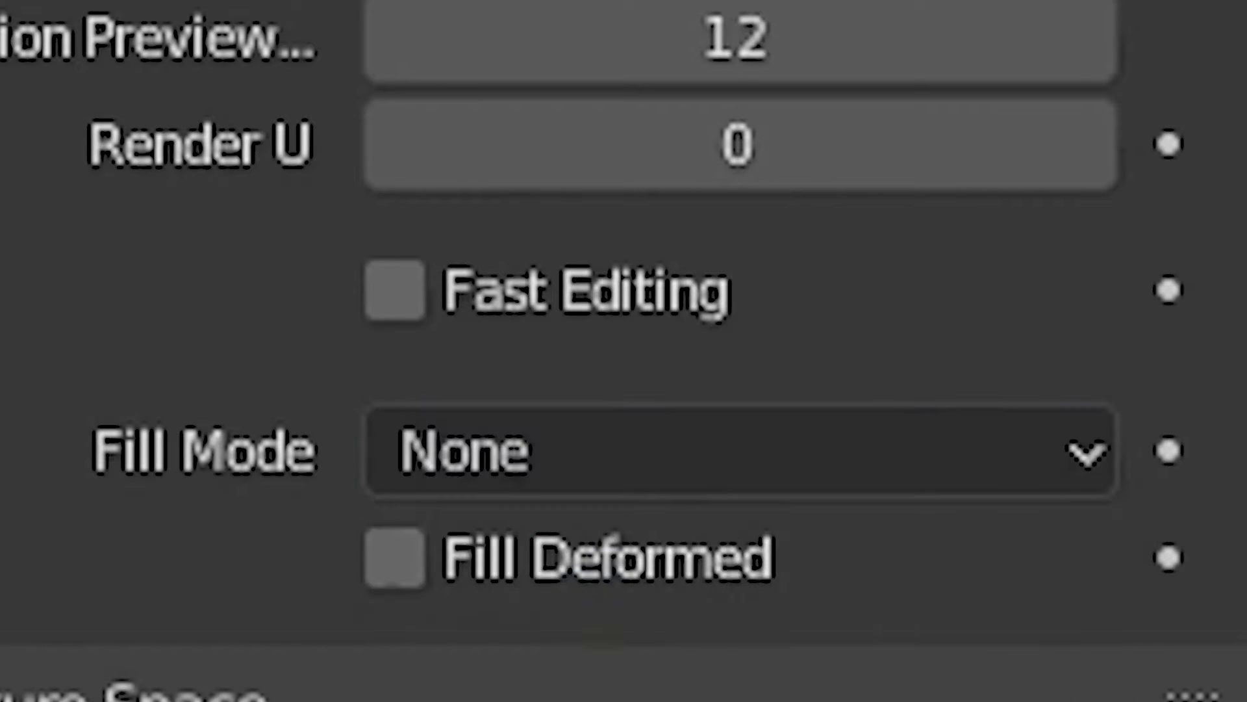
{"action": "middle_click_drag", "start_coordinate": [471, 356], "coordinate": [547, 341]}
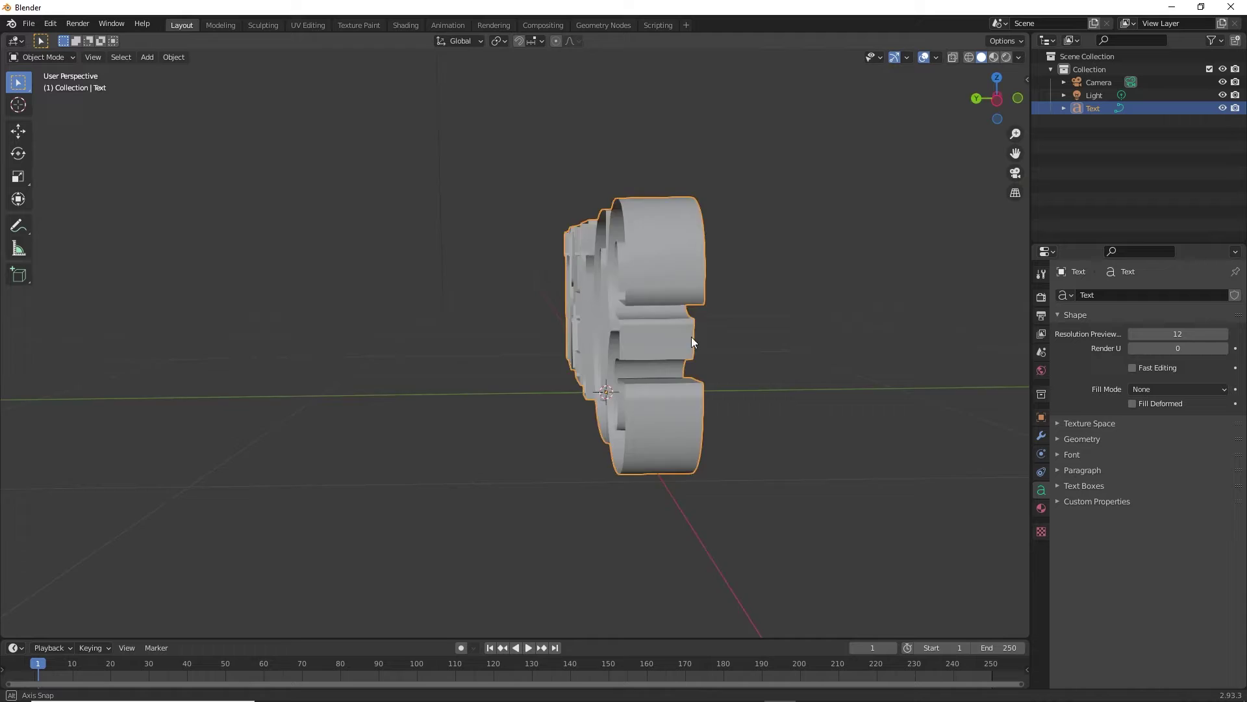
Select the hollow text and duplicate it, keeping the copy at the original's position
{"action": "left_click", "coordinate": [528, 159]}
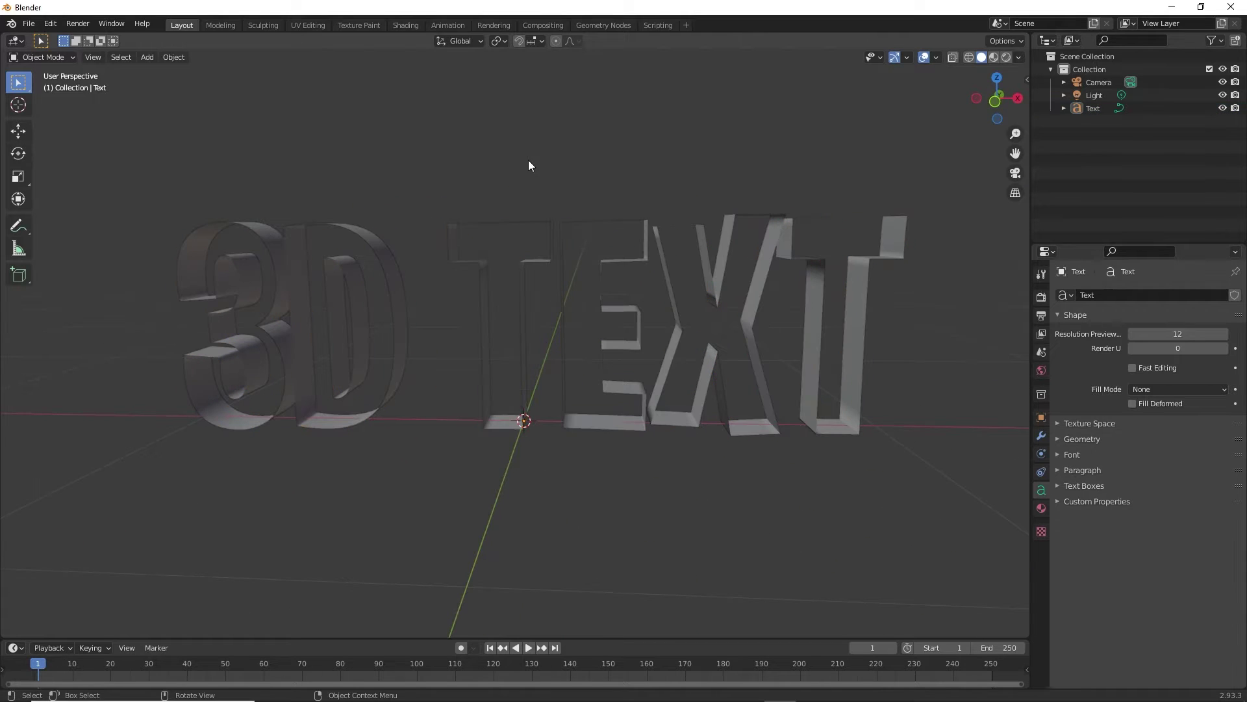
{"action": "left_click", "coordinate": [386, 273]}
{"action": "middle_click_drag", "start_coordinate": [384, 271], "coordinate": [402, 291]}
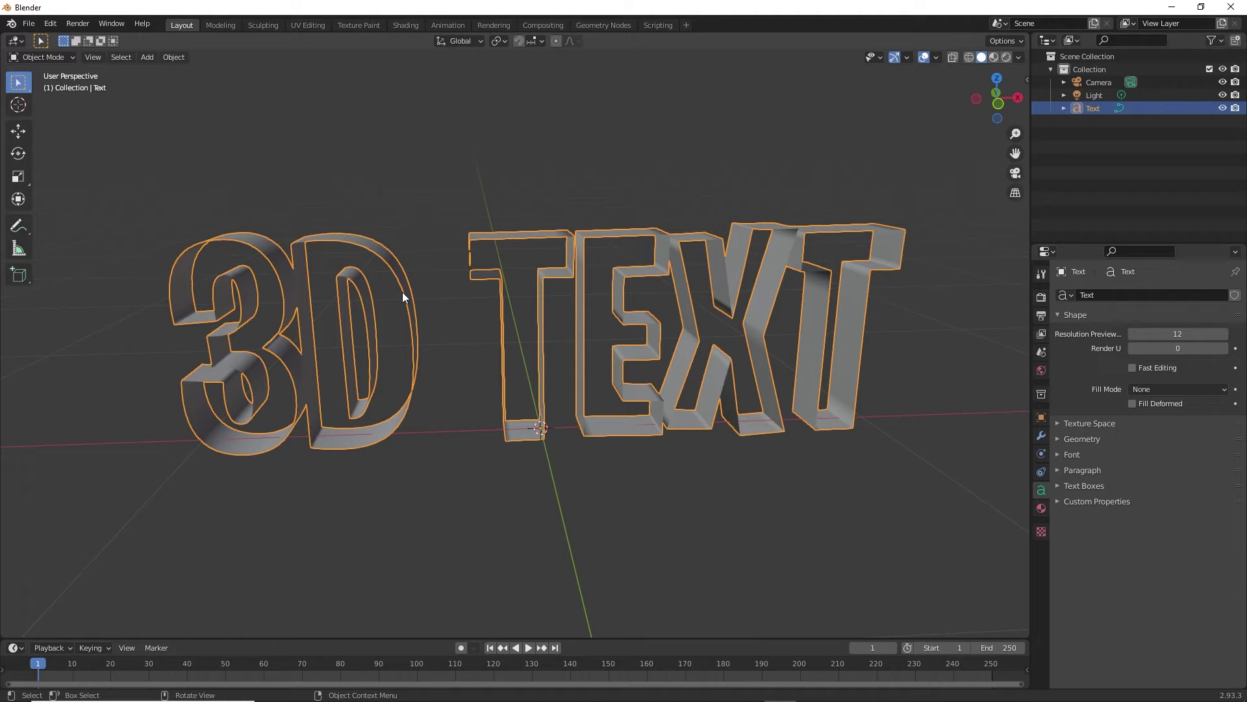
{"action": "key", "text": "shift+d"}
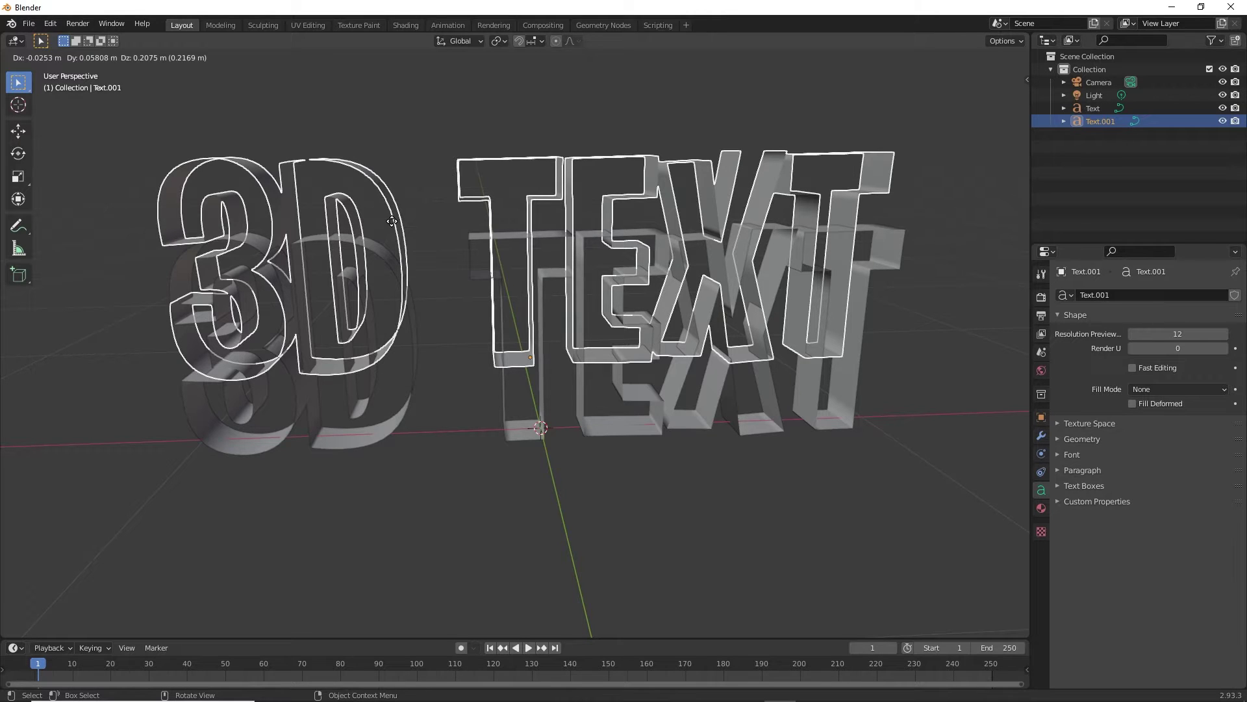
{"action": "right_click", "coordinate": [392, 221]}
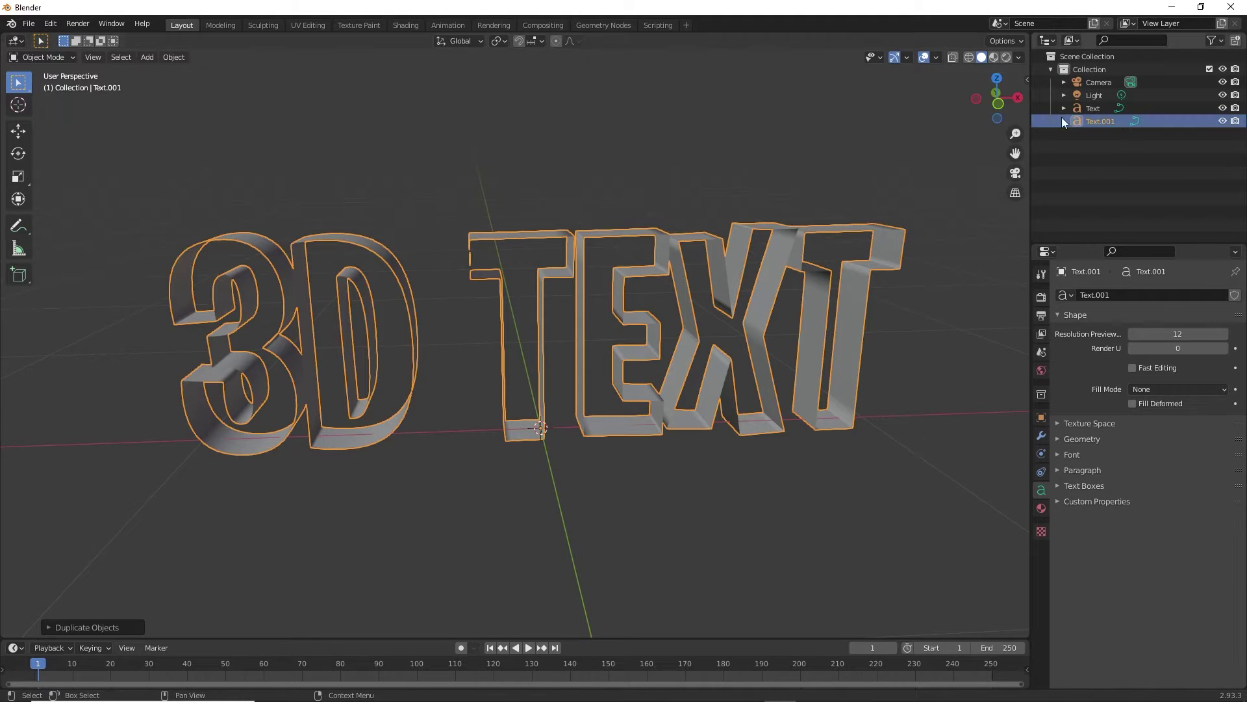
Check the original's visibility against the copy, and set the duplicate text's Fill Mode to Both
{"action": "left_click", "coordinate": [1222, 108]}
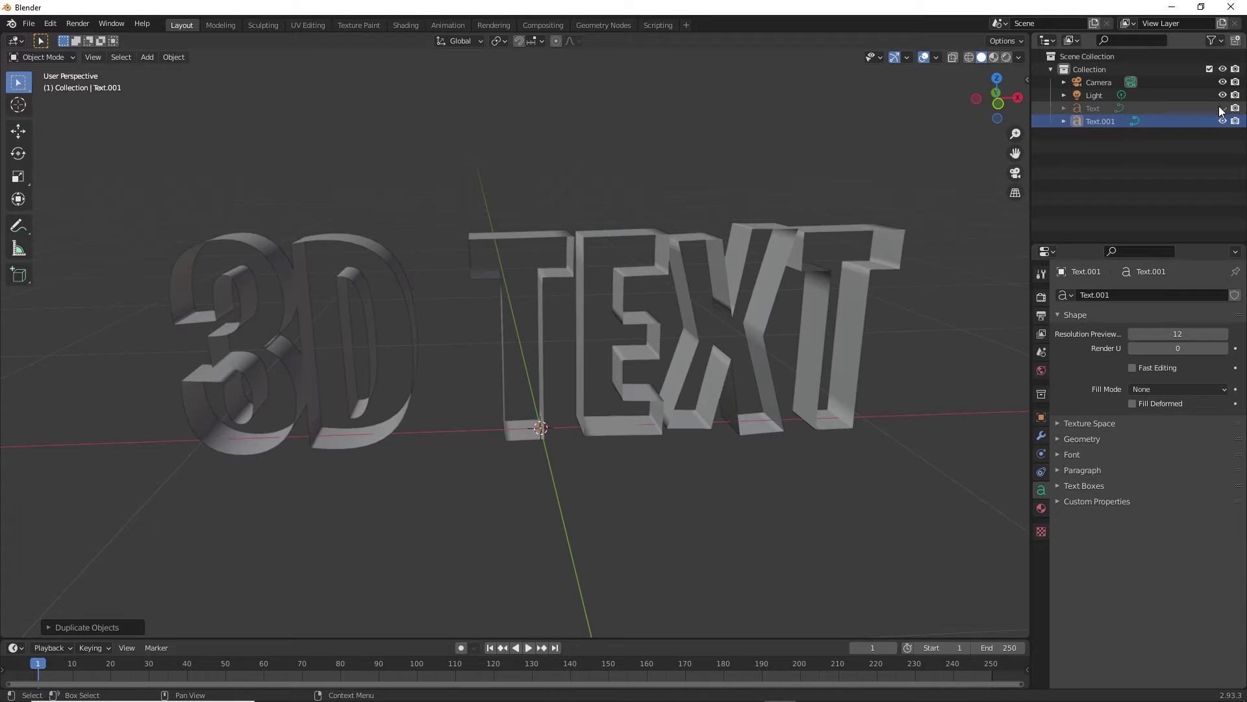
{"action": "left_click", "coordinate": [1222, 108]}
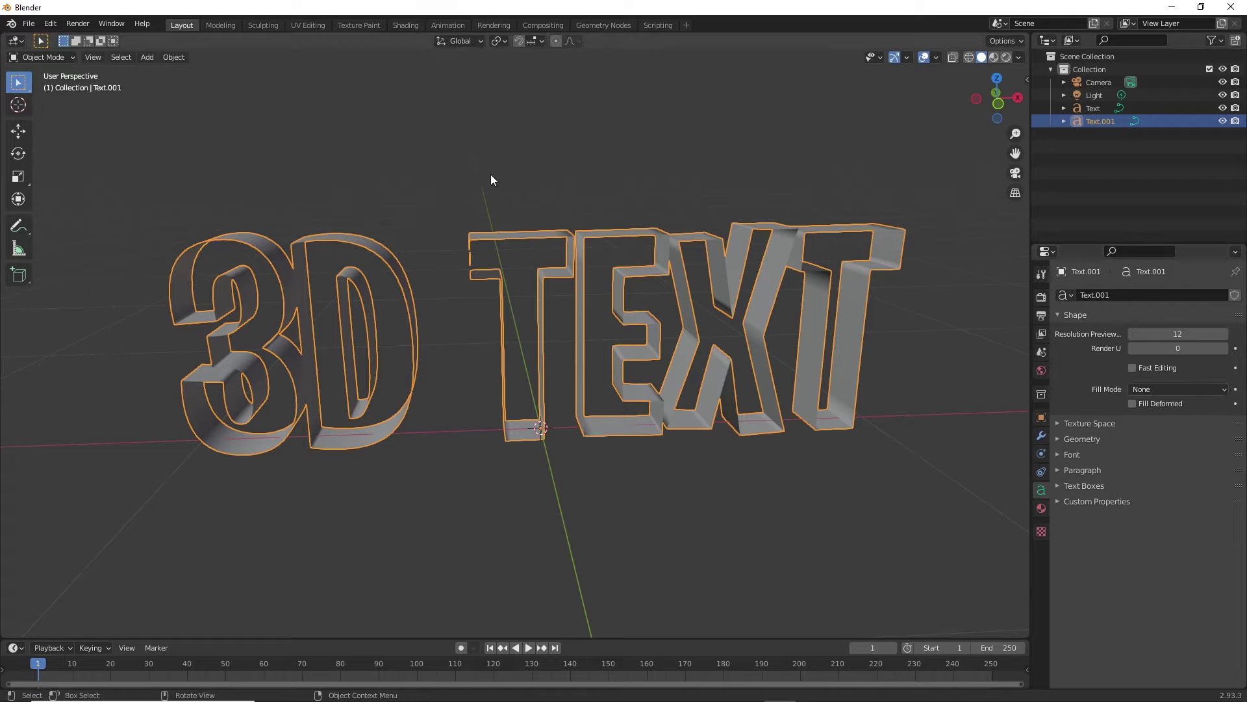
{"action": "left_click", "coordinate": [1151, 391]}
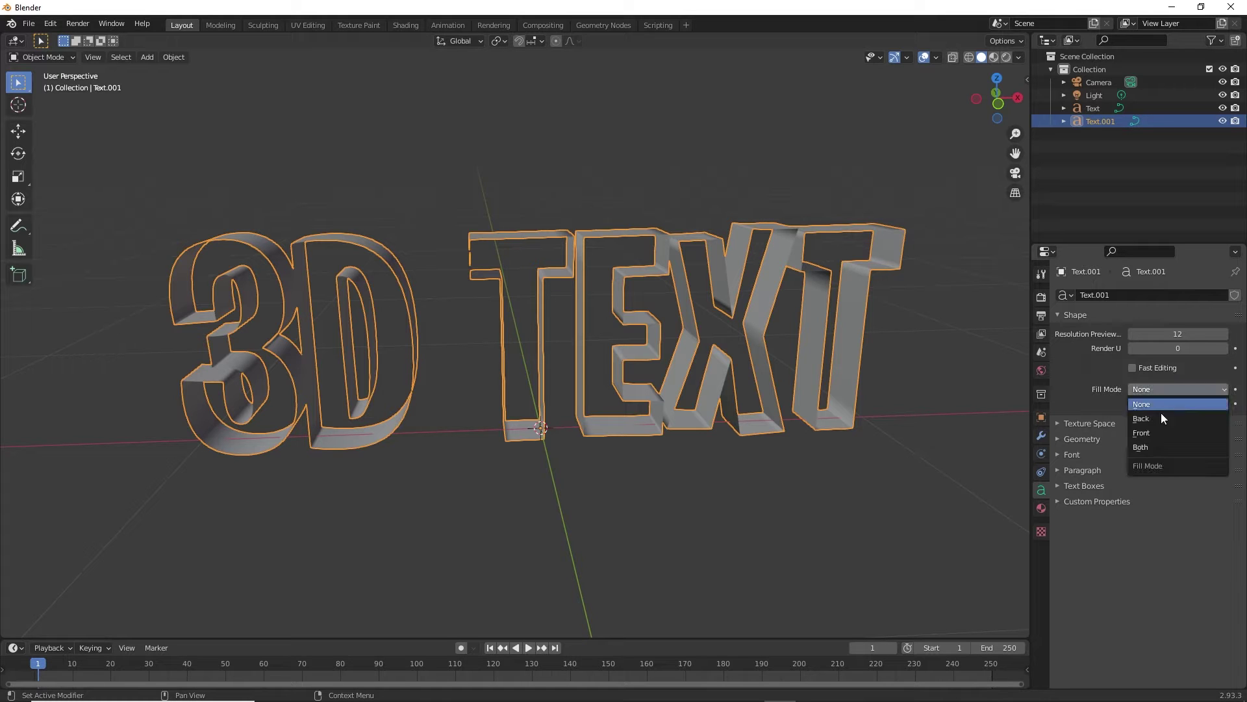
{"action": "left_click", "coordinate": [1148, 446]}
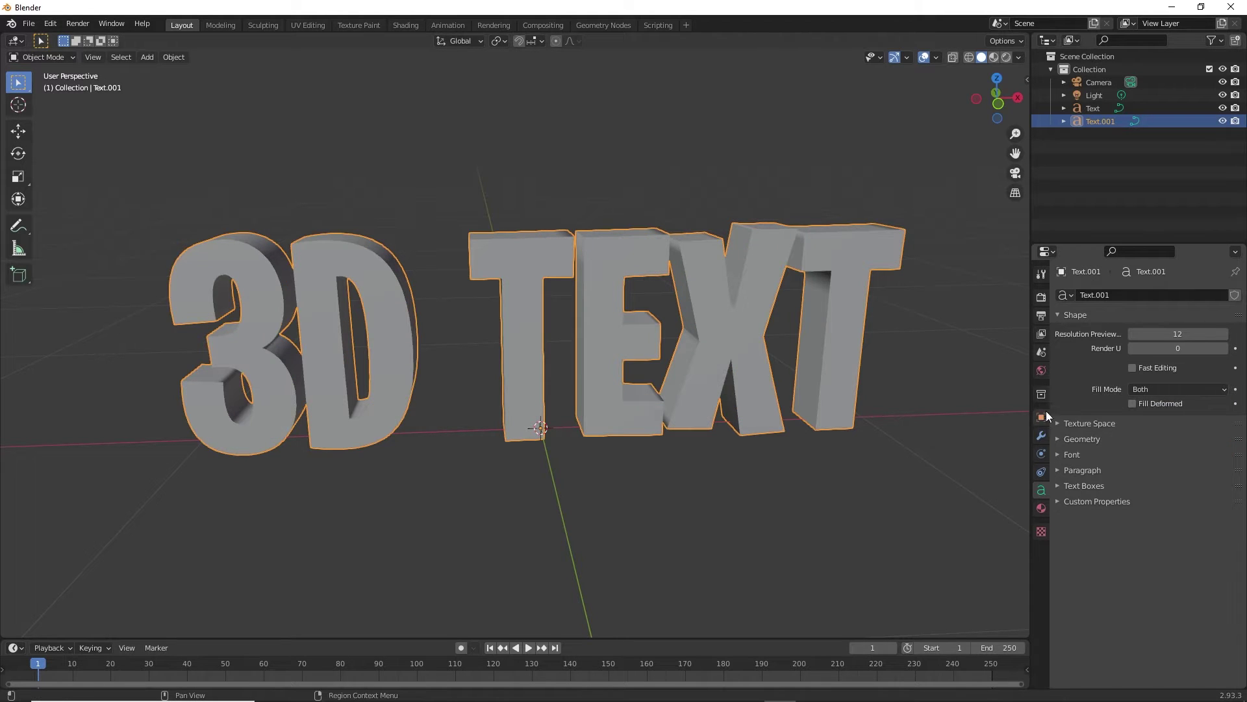
Toggle the filled duplicate's visibility to identify it and rename it as INSIDE
{"action": "double_click", "coordinate": [1093, 123]}
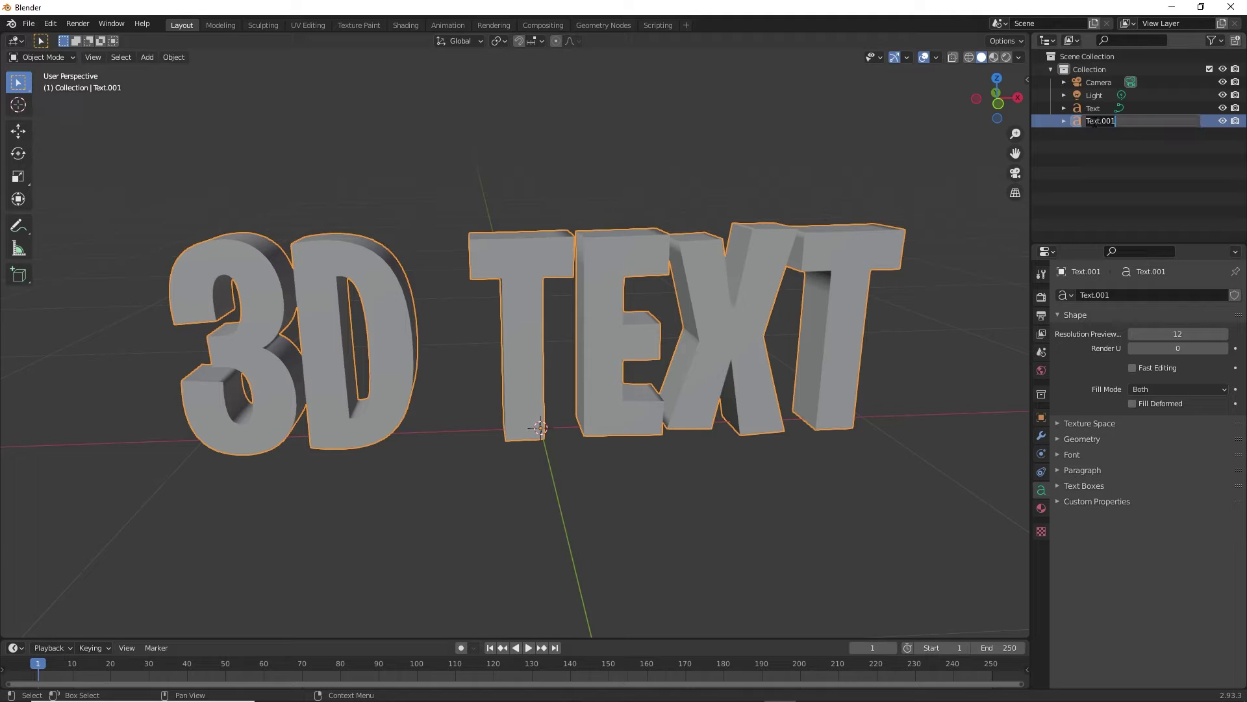
{"action": "left_click", "coordinate": [1223, 122]}
{"action": "left_click", "coordinate": [1222, 122]}
{"action": "left_click", "coordinate": [1223, 121]}
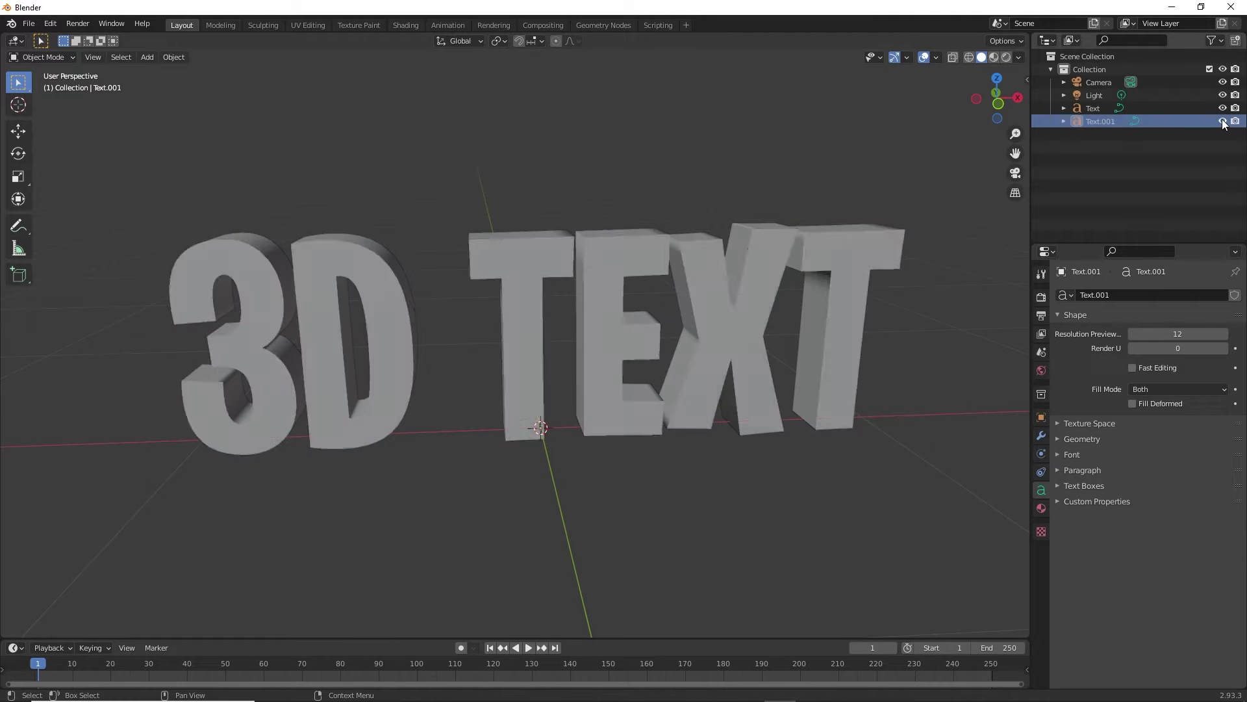
{"action": "left_click", "coordinate": [1223, 121]}
{"action": "left_click", "coordinate": [1222, 121]}
{"action": "double_click", "coordinate": [1102, 122]}
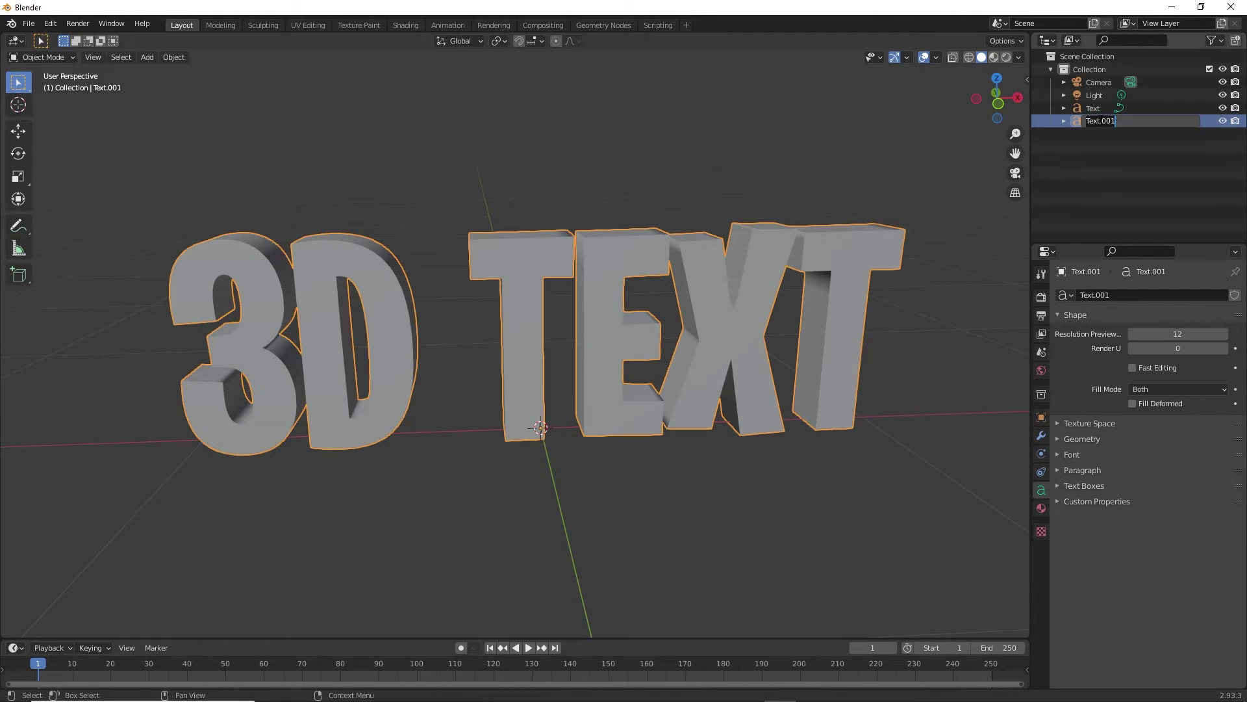
{"action": "type", "text": "INSIDE"}
{"action": "key", "text": "Return"}
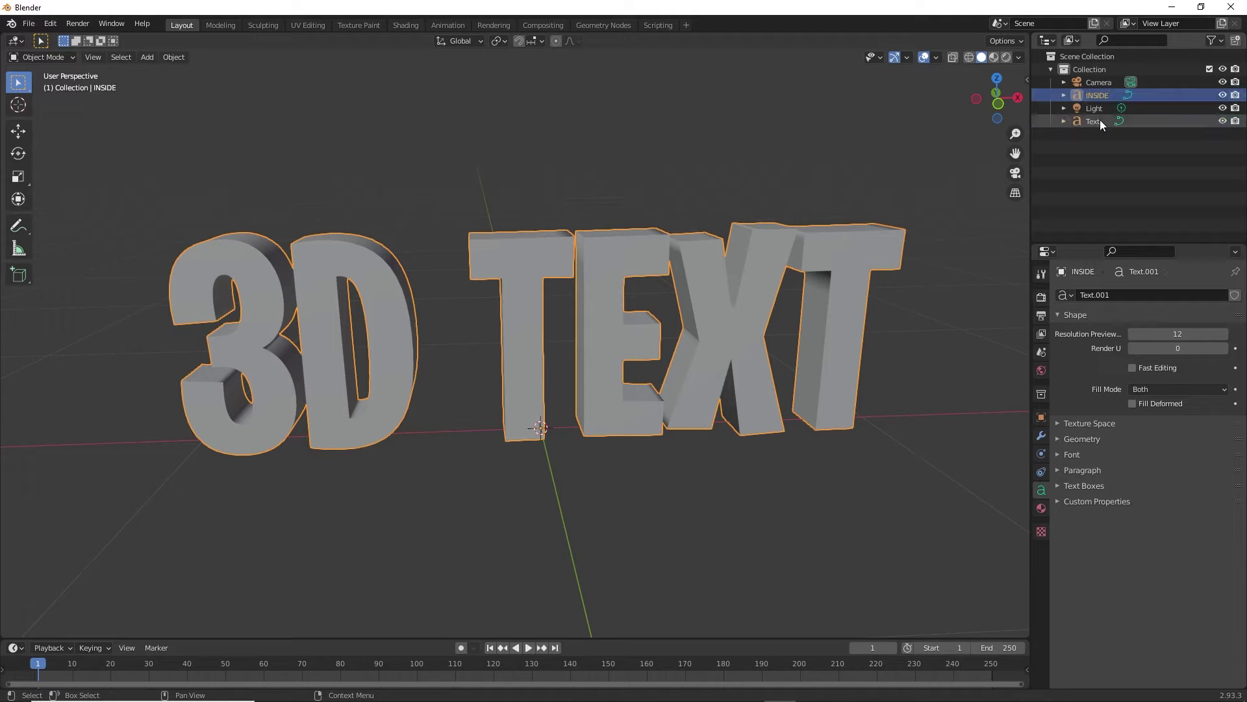
Rename the original hollow text object as OUTSIDE and open its Geometry settings
{"action": "double_click", "coordinate": [1099, 122]}
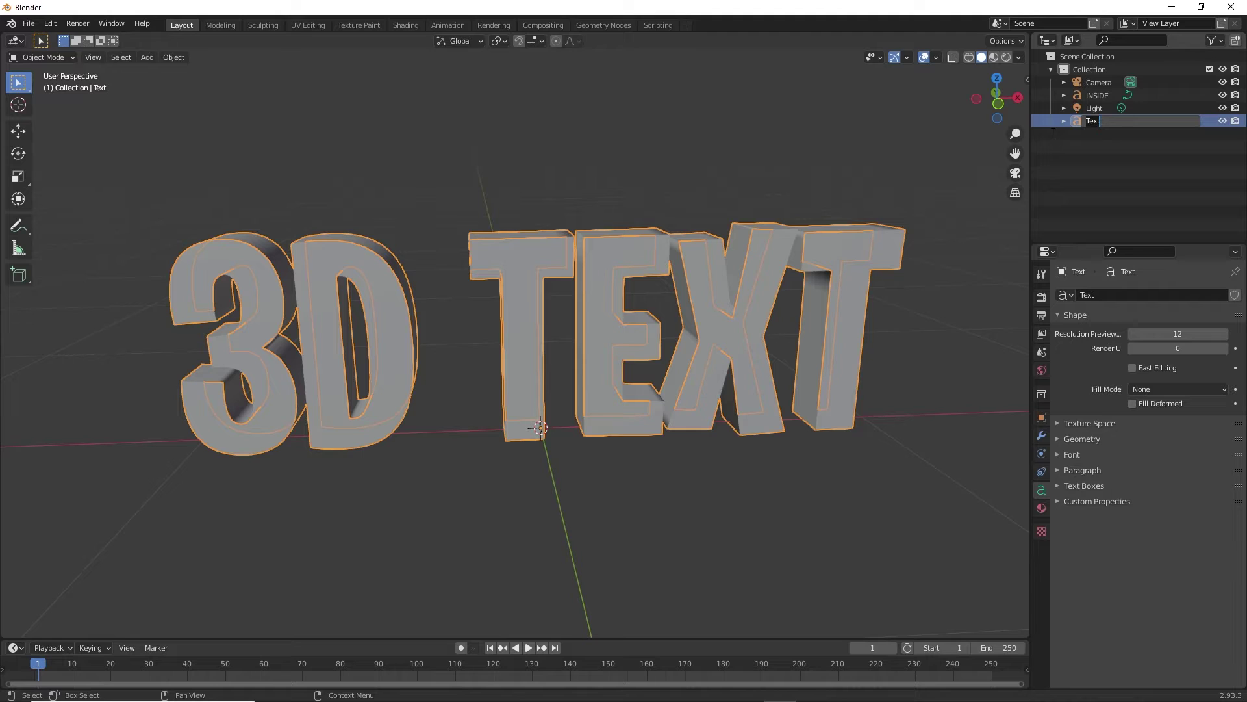
{"action": "type", "text": "OUTSIDE"}
{"action": "key", "text": "Return"}
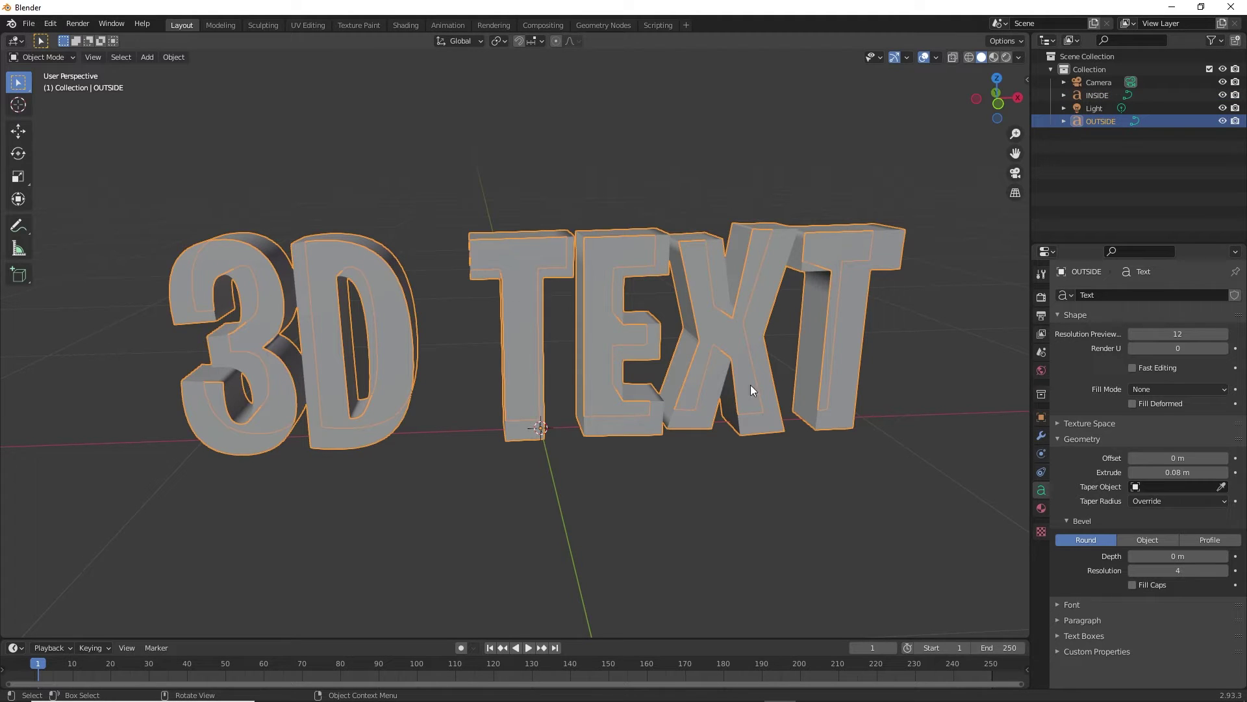
{"action": "left_click", "coordinate": [1065, 439]}
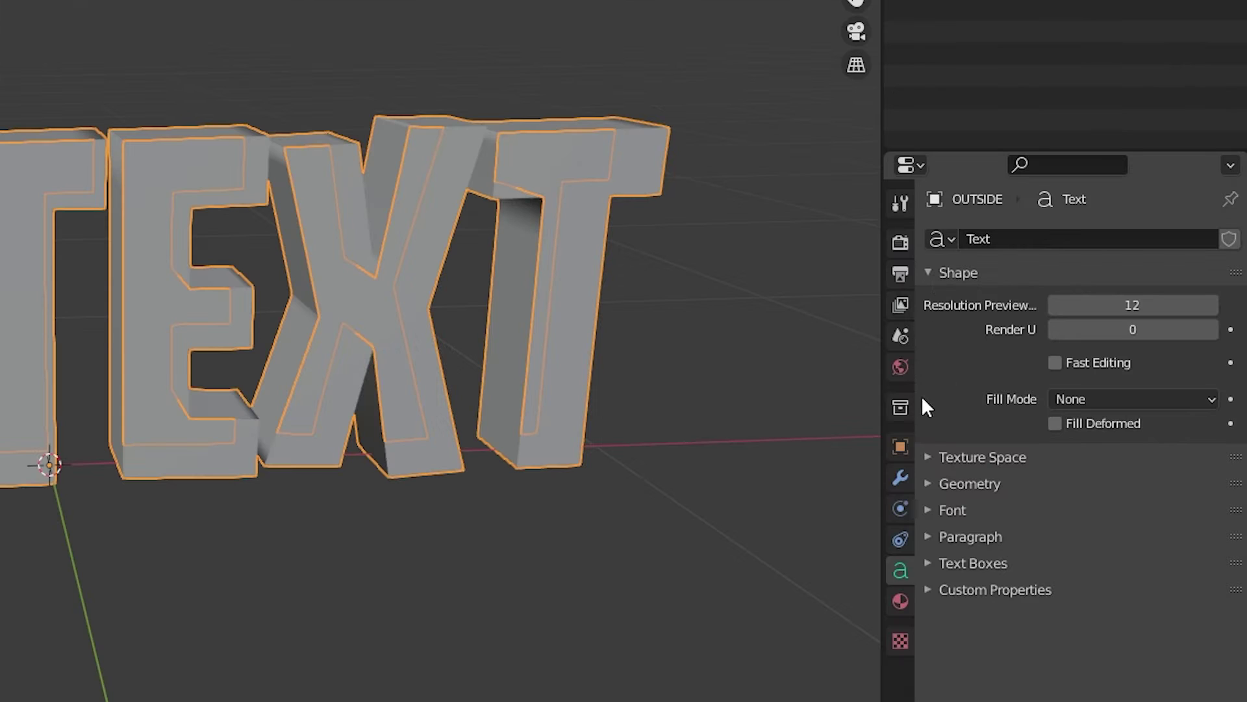
Give the OUTSIDE text a round bevel with a depth of 0.01 m and collapse its Shape settings
{"action": "left_click", "coordinate": [941, 486]}
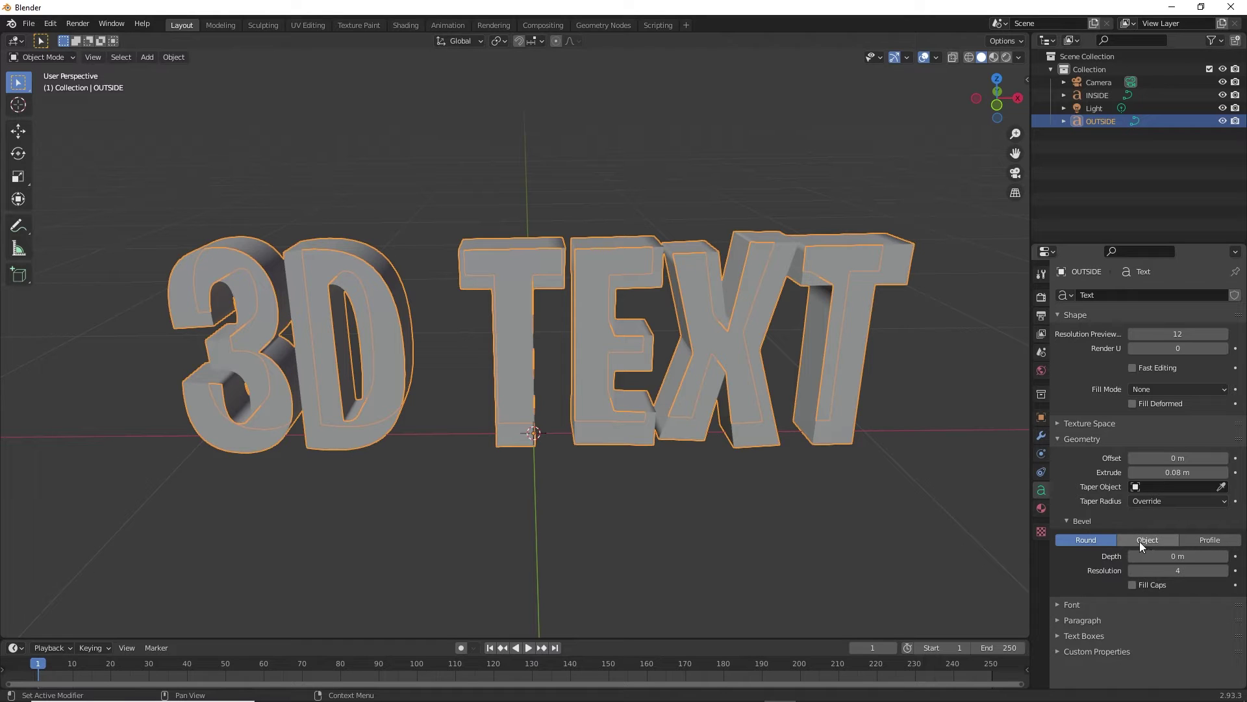
{"action": "left_click", "coordinate": [1197, 555]}
{"action": "key", "text": "BackSpace"}
{"action": "type", "text": ".01"}
{"action": "key", "text": "Return"}
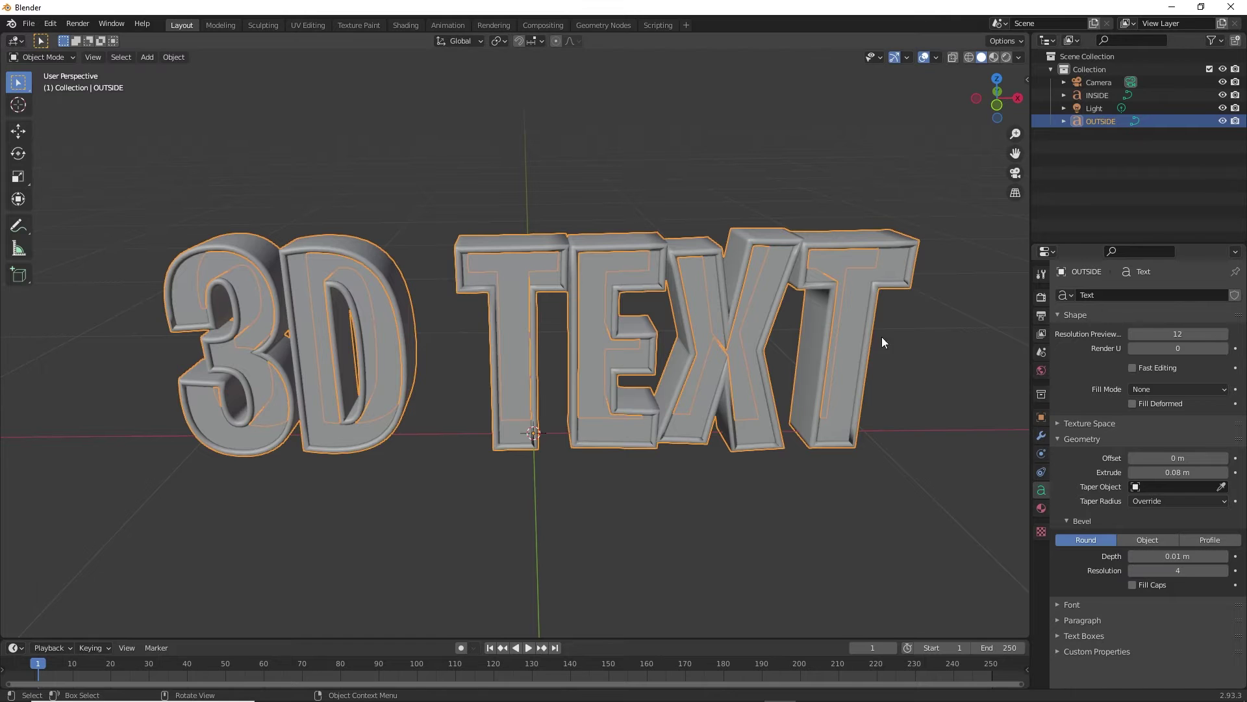
{"action": "middle_click_drag", "start_coordinate": [883, 337], "coordinate": [618, 268]}
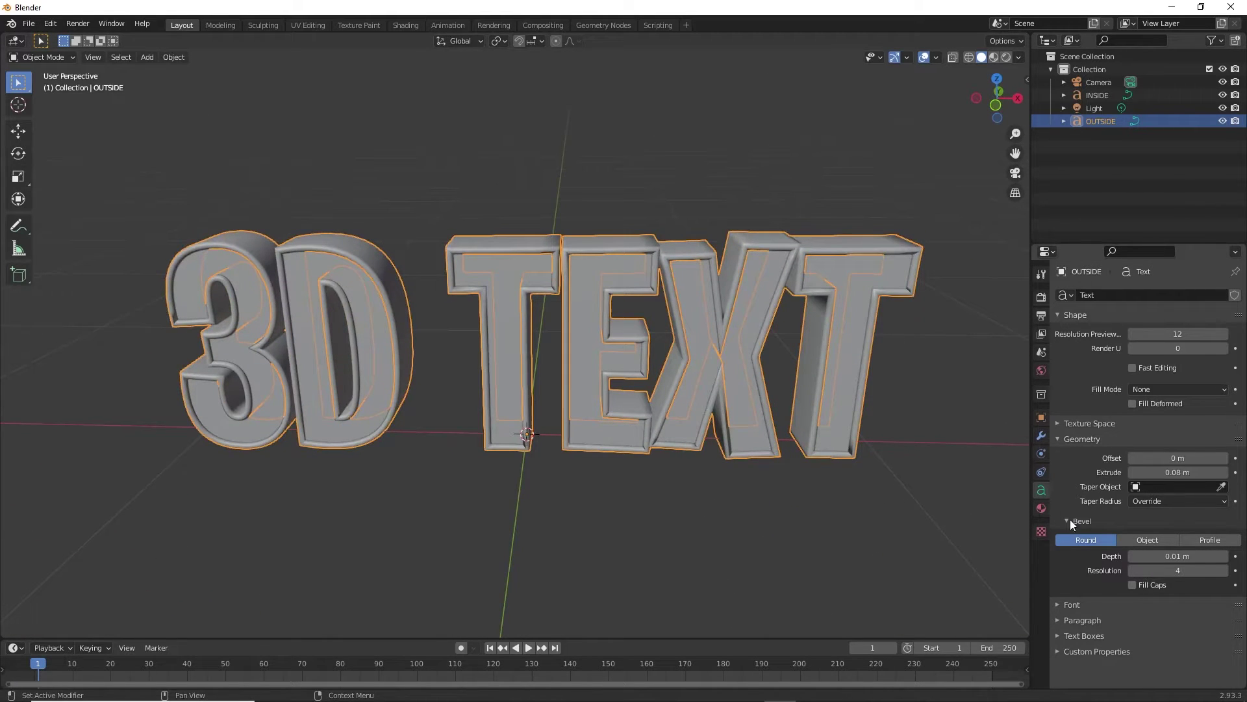
{"action": "left_click", "coordinate": [1060, 315]}
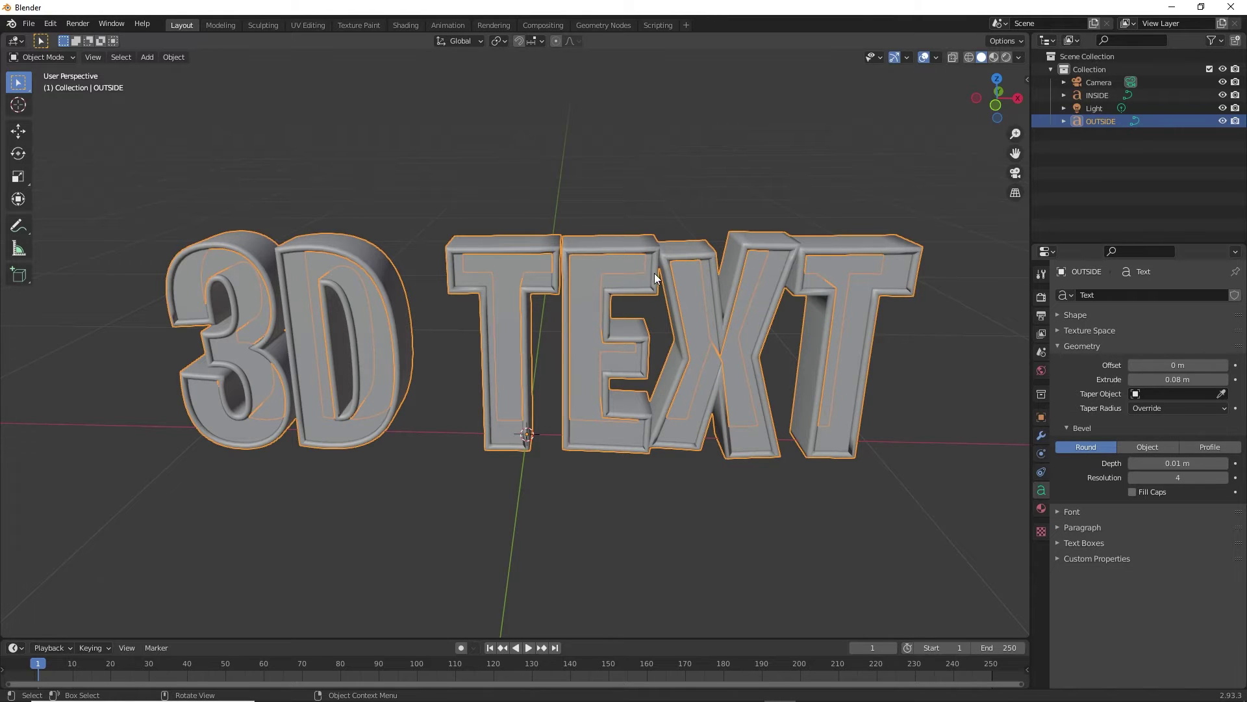
Select the INSIDE text object and convert it to a mesh
{"action": "mouse_move", "coordinate": [654, 273]}
{"action": "middle_mouse_down"}
{"action": "mouse_move", "coordinate": [594, 268]}
{"action": "mouse_move", "coordinate": [695, 271]}
{"action": "mouse_move", "coordinate": [663, 269]}
{"action": "middle_mouse_up"}
{"action": "left_click", "coordinate": [567, 225]}
{"action": "middle_click_drag", "start_coordinate": [565, 217], "coordinate": [550, 183]}
{"action": "left_click", "coordinate": [556, 233]}
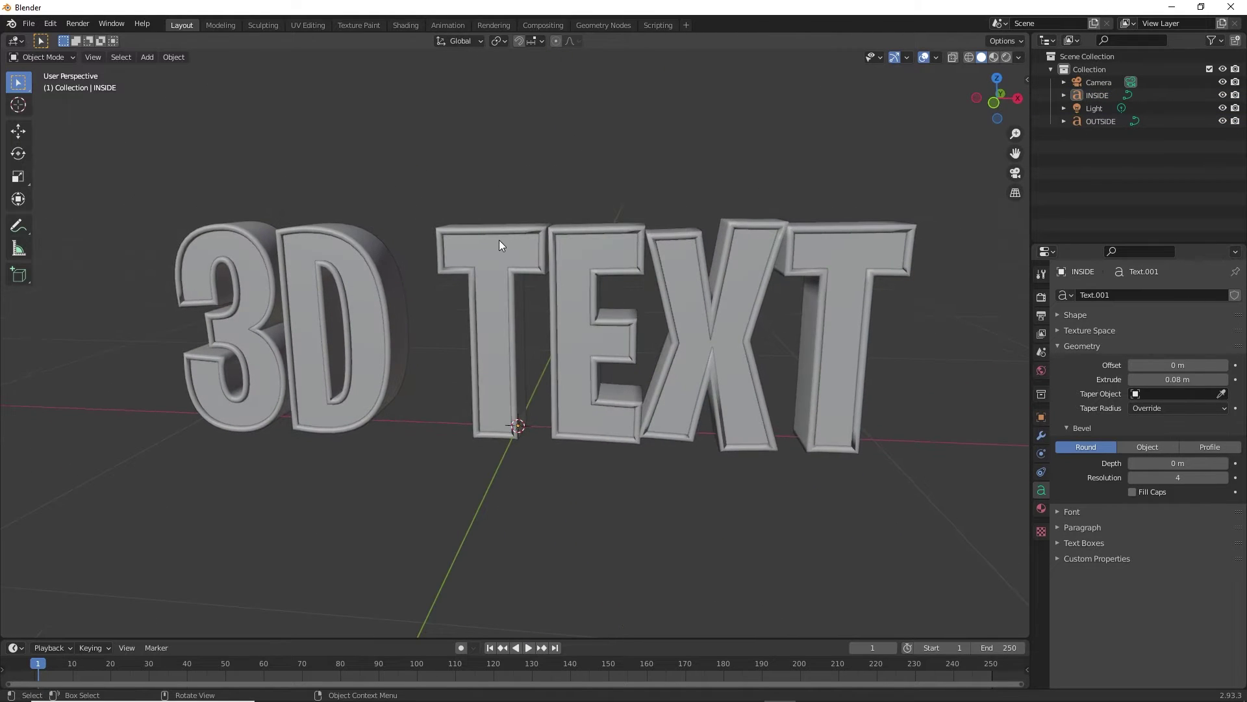
{"action": "scroll", "coordinate": [499, 240], "scroll_direction": "up", "scroll_amount": 4}
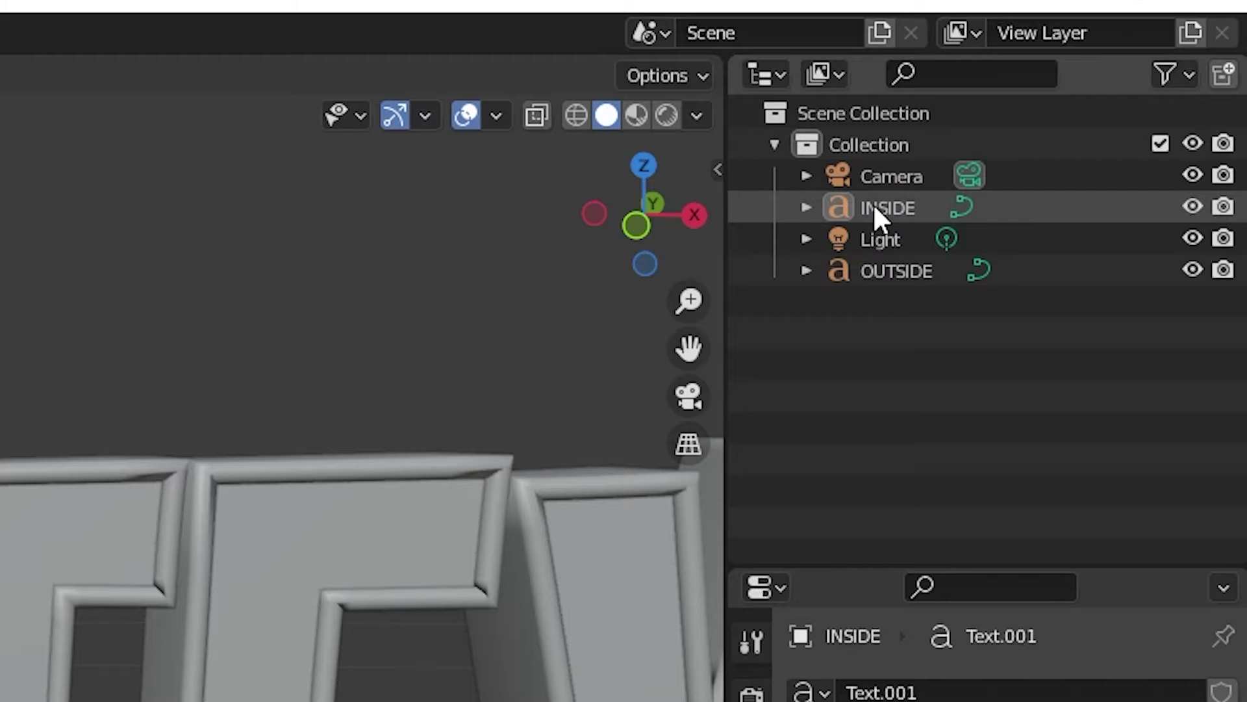
{"action": "left_click", "coordinate": [871, 203]}
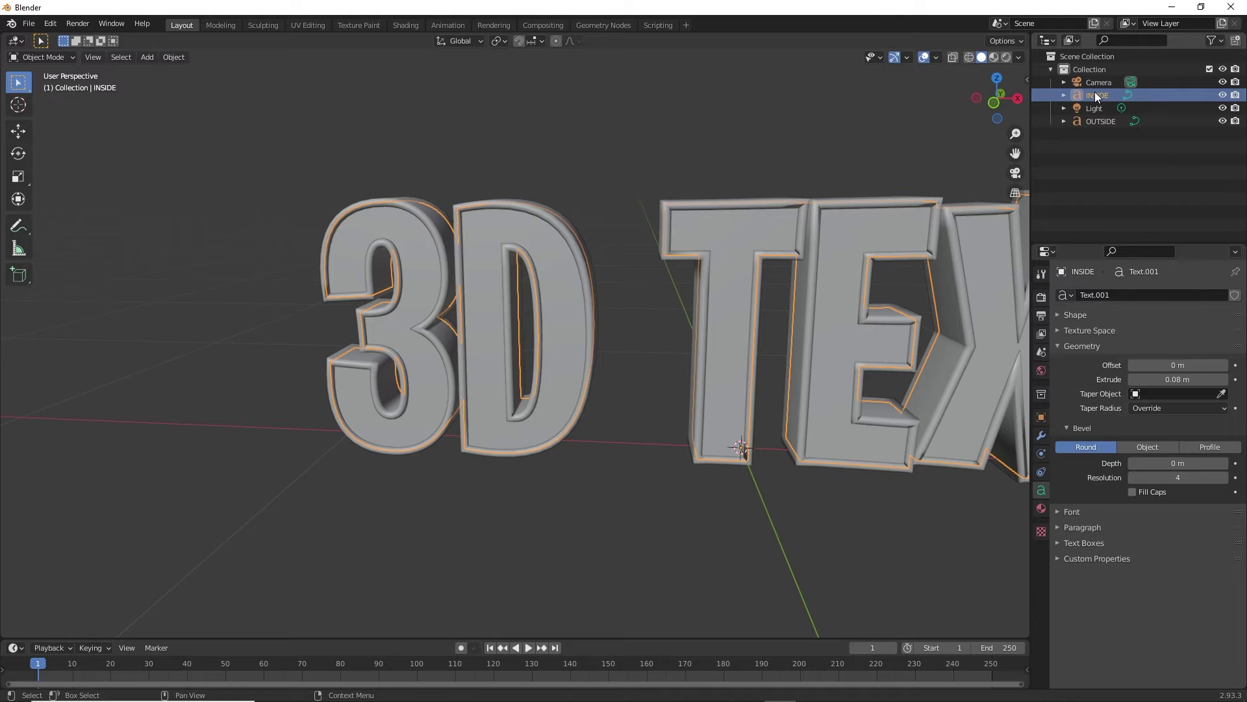
{"action": "right_click", "coordinate": [453, 225]}
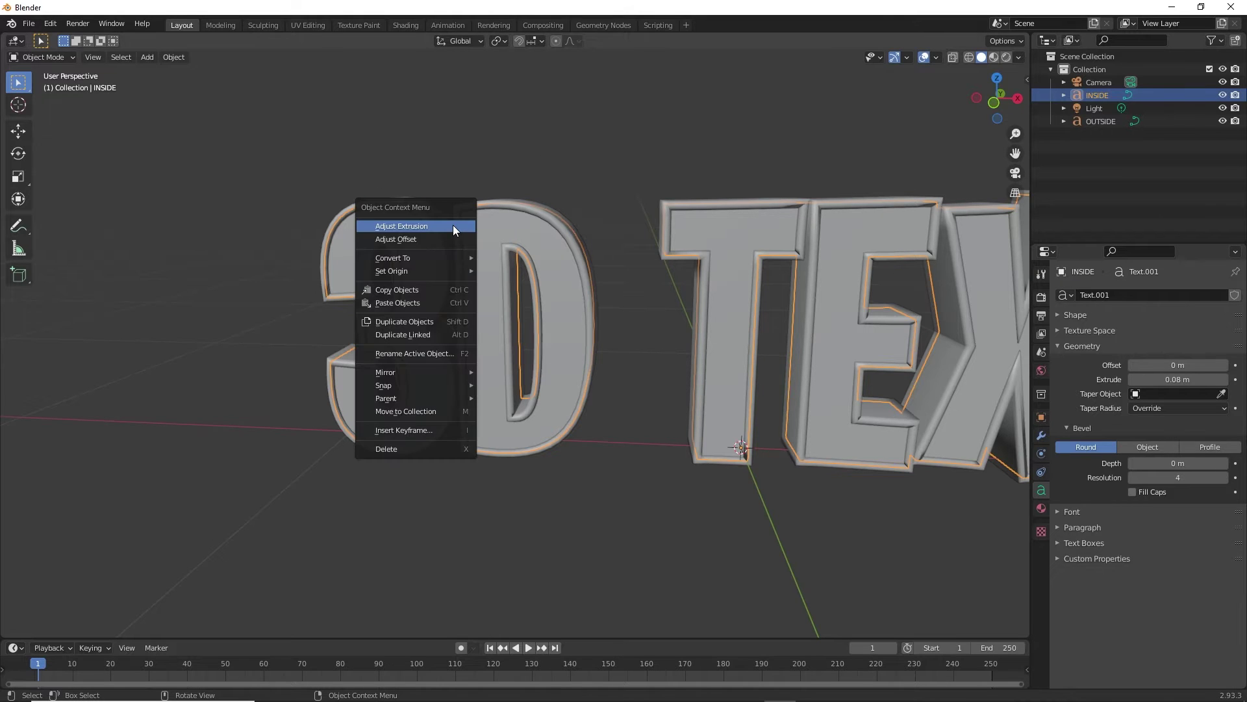
{"action": "mouse_move", "coordinate": [432, 256]}
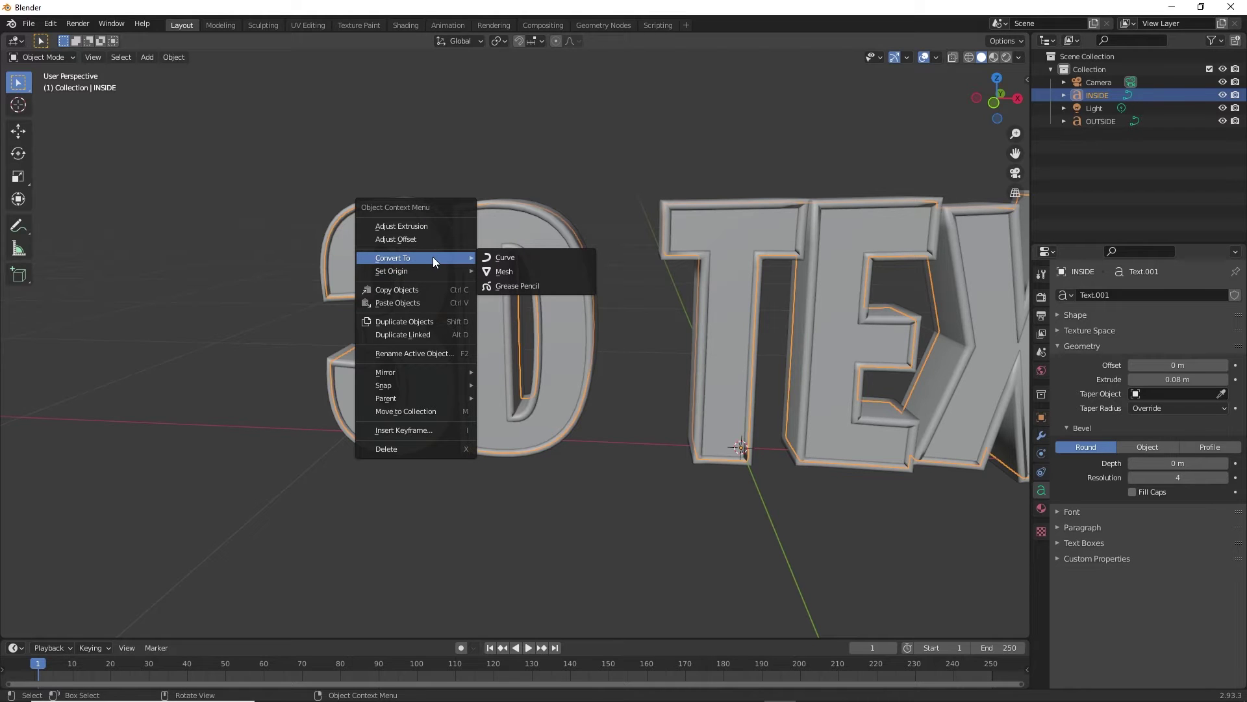
{"action": "left_click", "coordinate": [504, 271]}
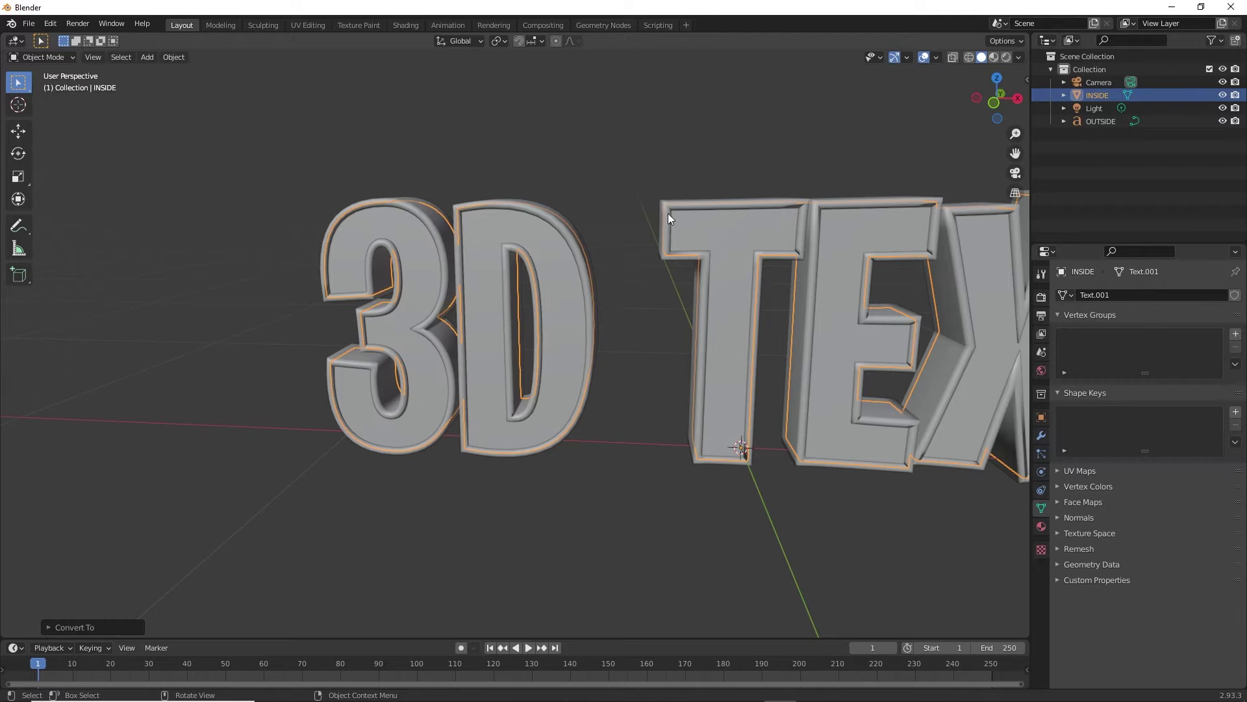
Select the OUTSIDE text object and convert it to a mesh
{"action": "left_click", "coordinate": [1092, 121]}
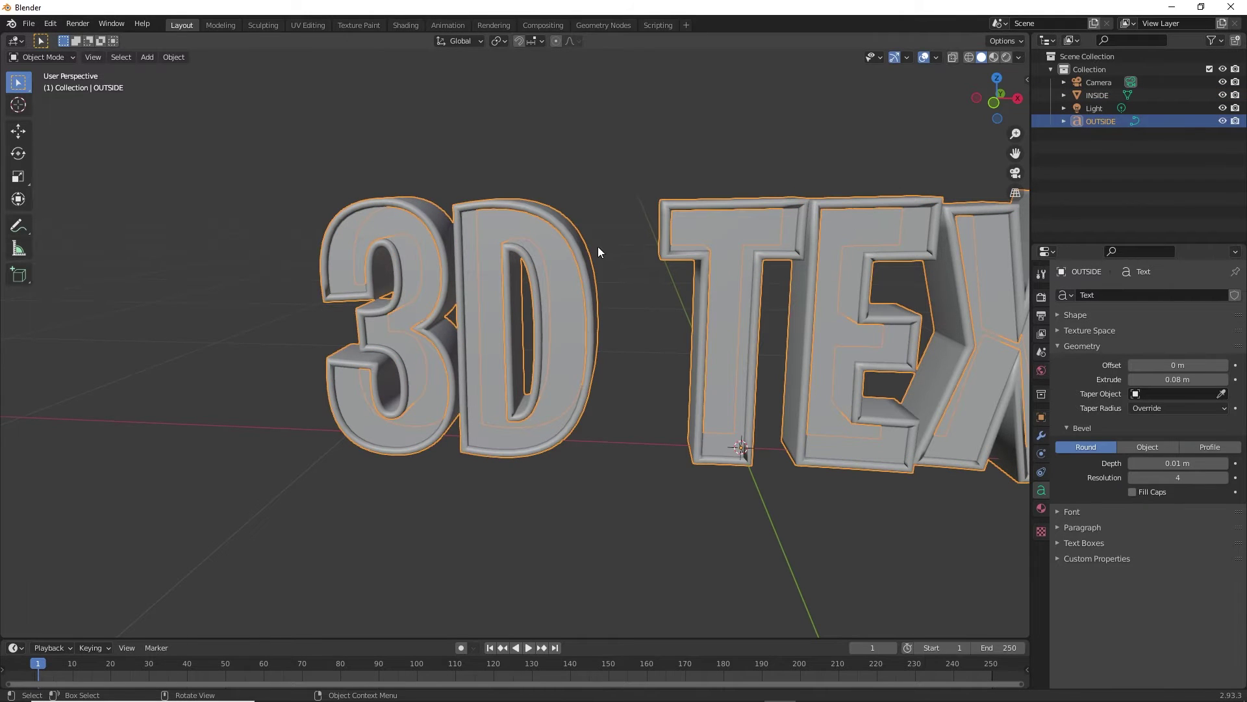
{"action": "right_click", "coordinate": [575, 239]}
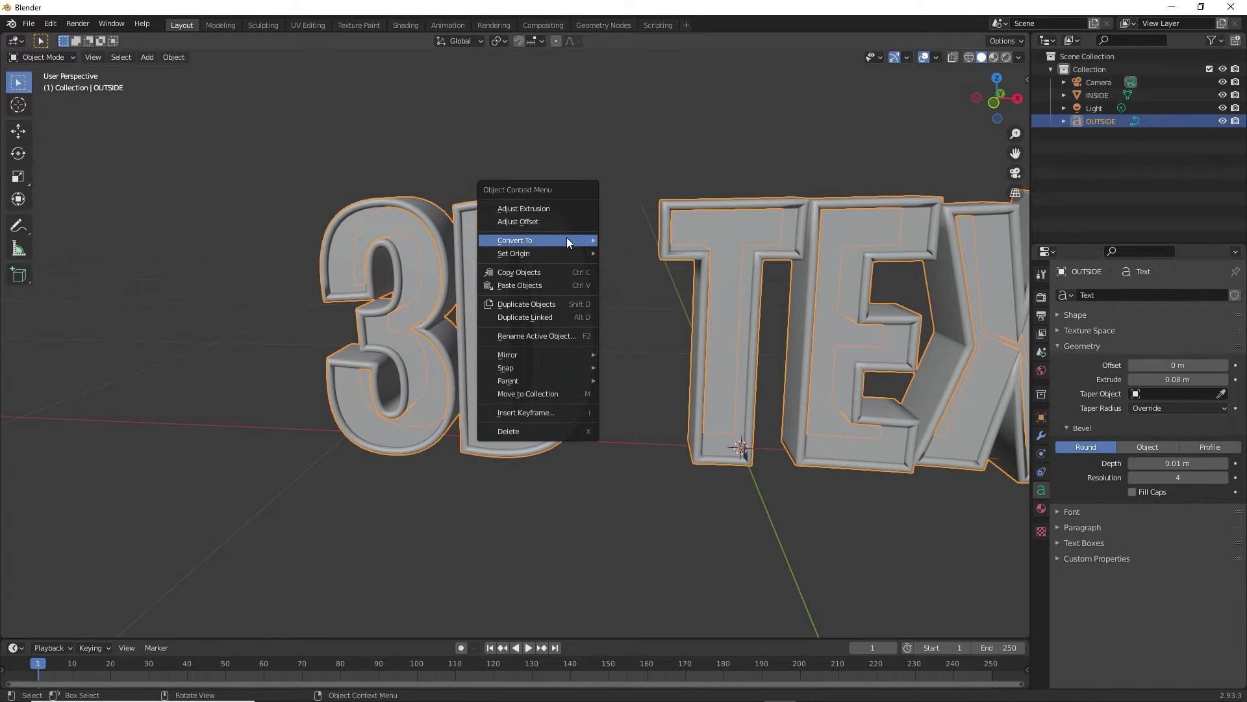
{"action": "mouse_move", "coordinate": [569, 237]}
{"action": "left_click", "coordinate": [653, 256]}
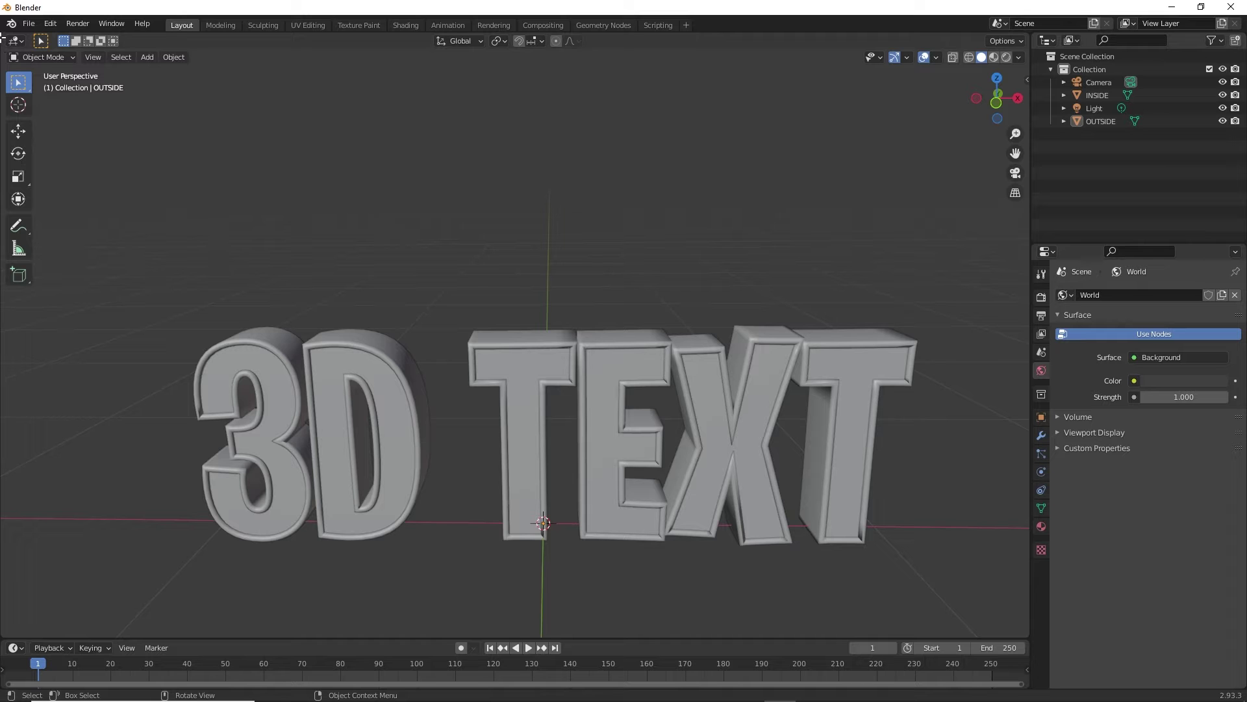
Split the 3D viewport into one large and two smaller stacked areas, and set both smaller areas to the UV Editor
{"action": "left_click_drag", "start_coordinate": [3, 37], "coordinate": [389, 62]}
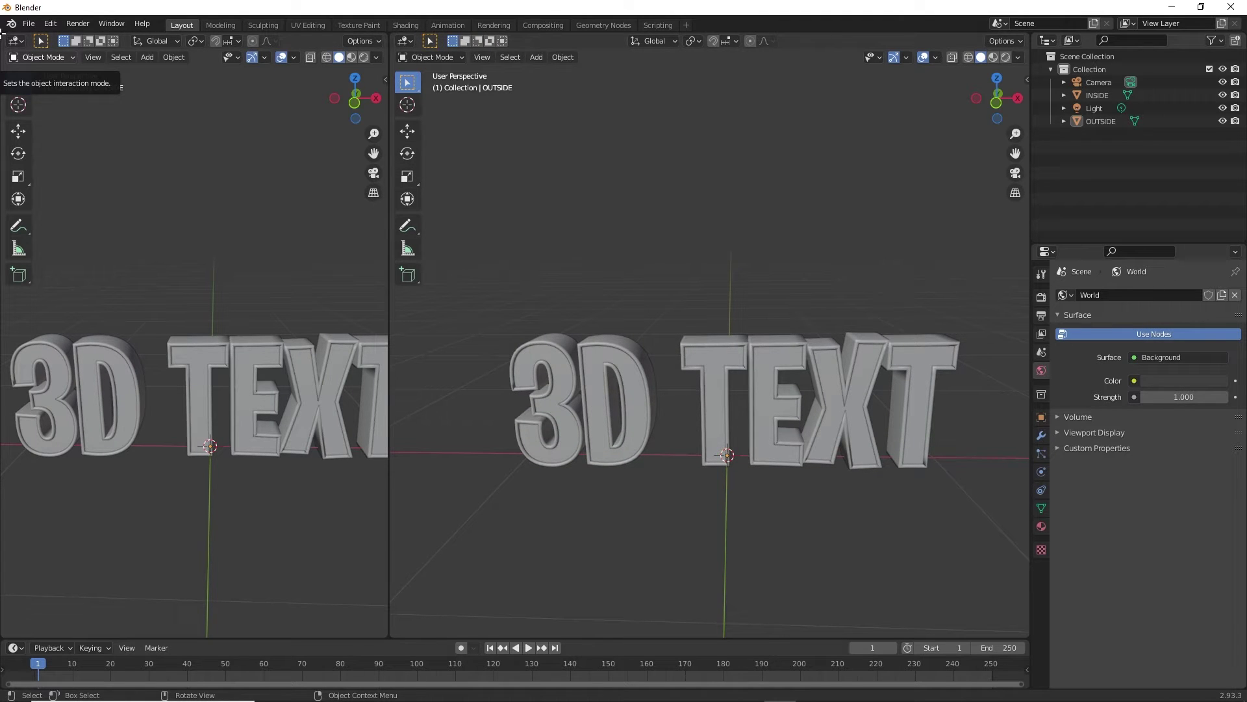
{"action": "left_click_drag", "start_coordinate": [3, 37], "coordinate": [25, 332]}
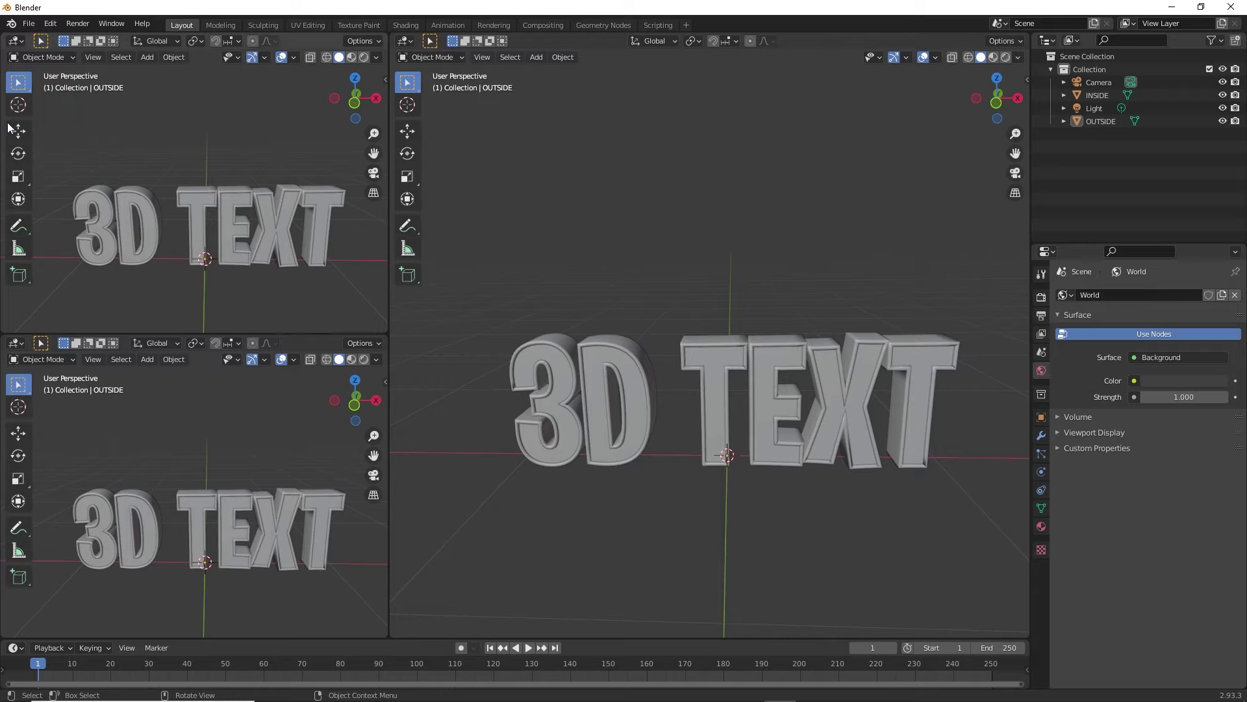
{"action": "left_click", "coordinate": [17, 41]}
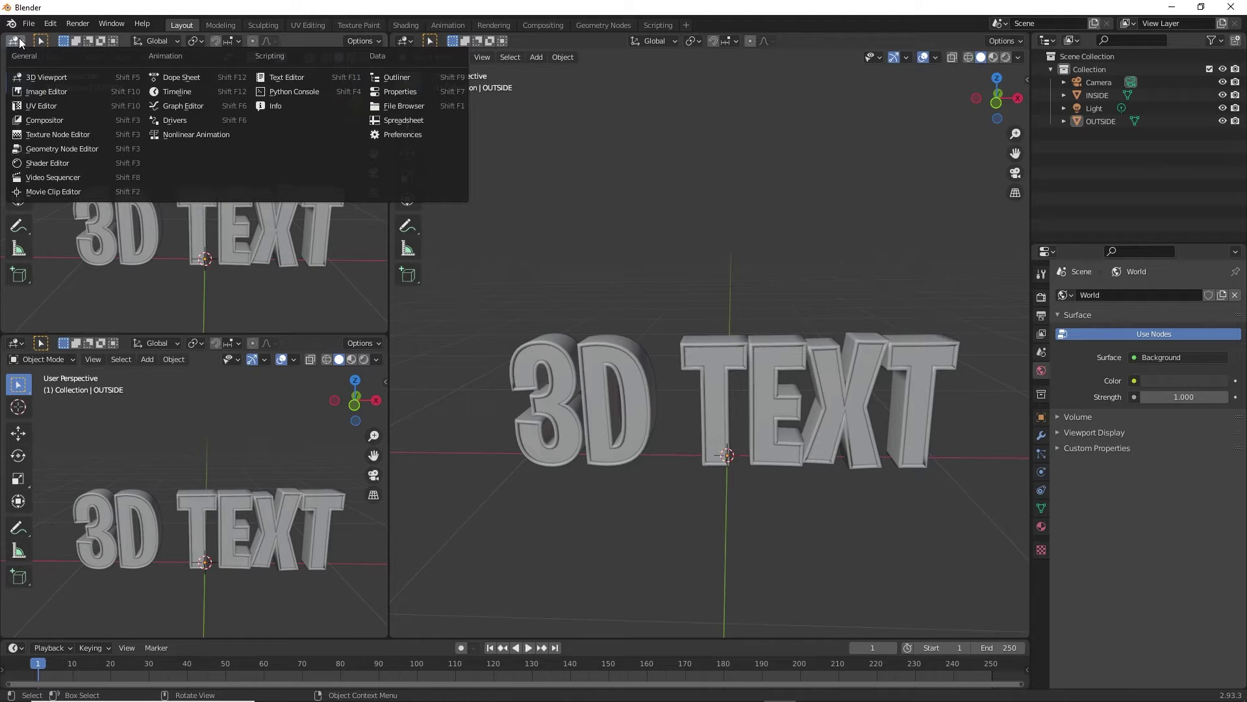
{"action": "left_click", "coordinate": [27, 105]}
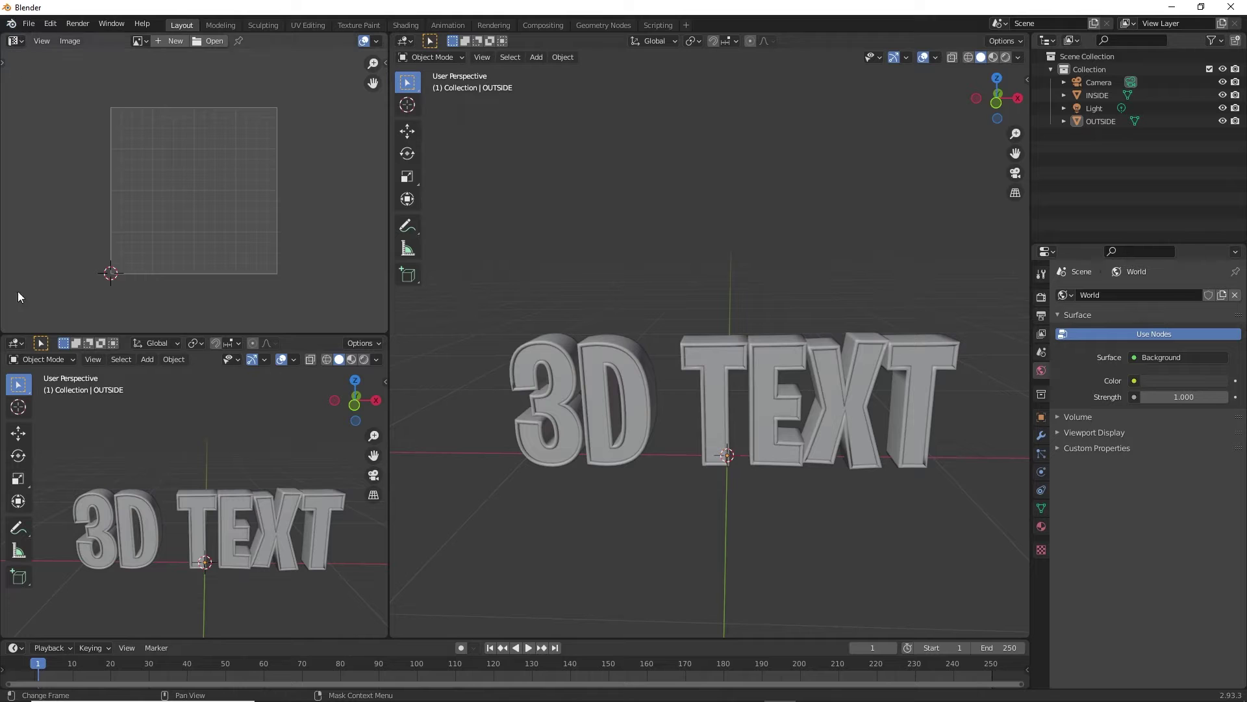
{"action": "left_click", "coordinate": [16, 343]}
{"action": "left_click", "coordinate": [41, 410]}
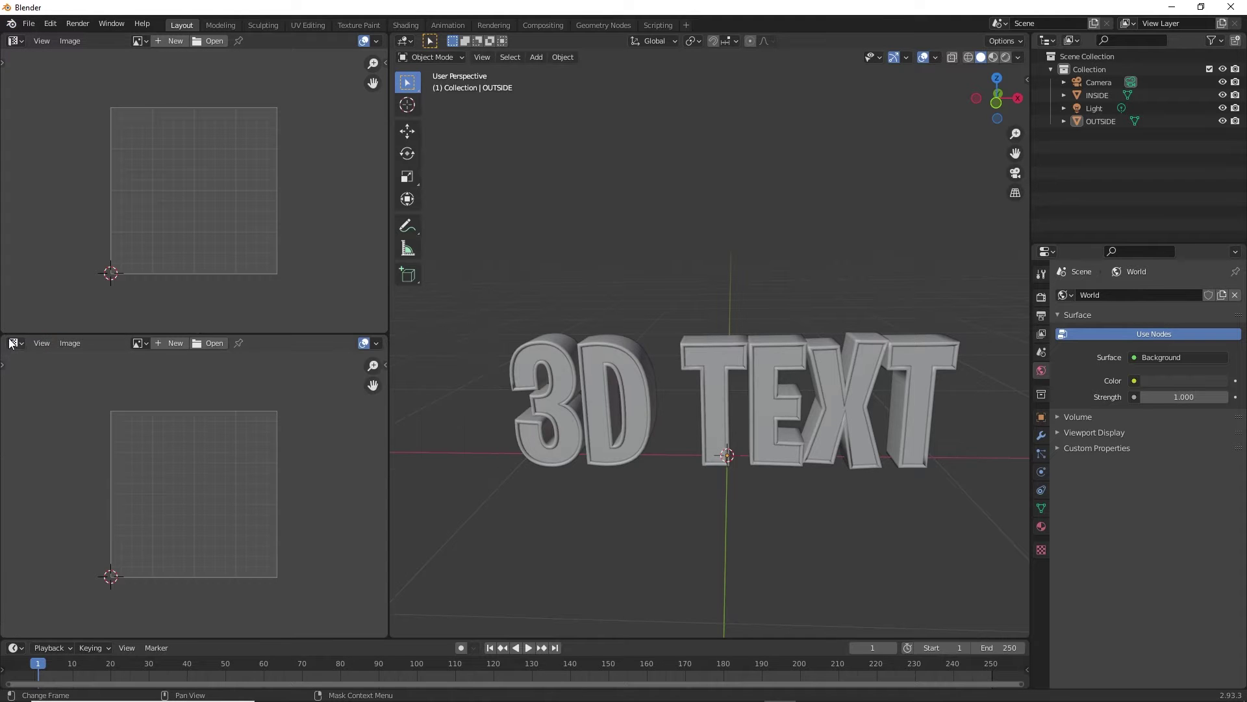
Change the upper of the two small areas to the Shader Editor and hide its sidebar
{"action": "left_click", "coordinate": [15, 342]}
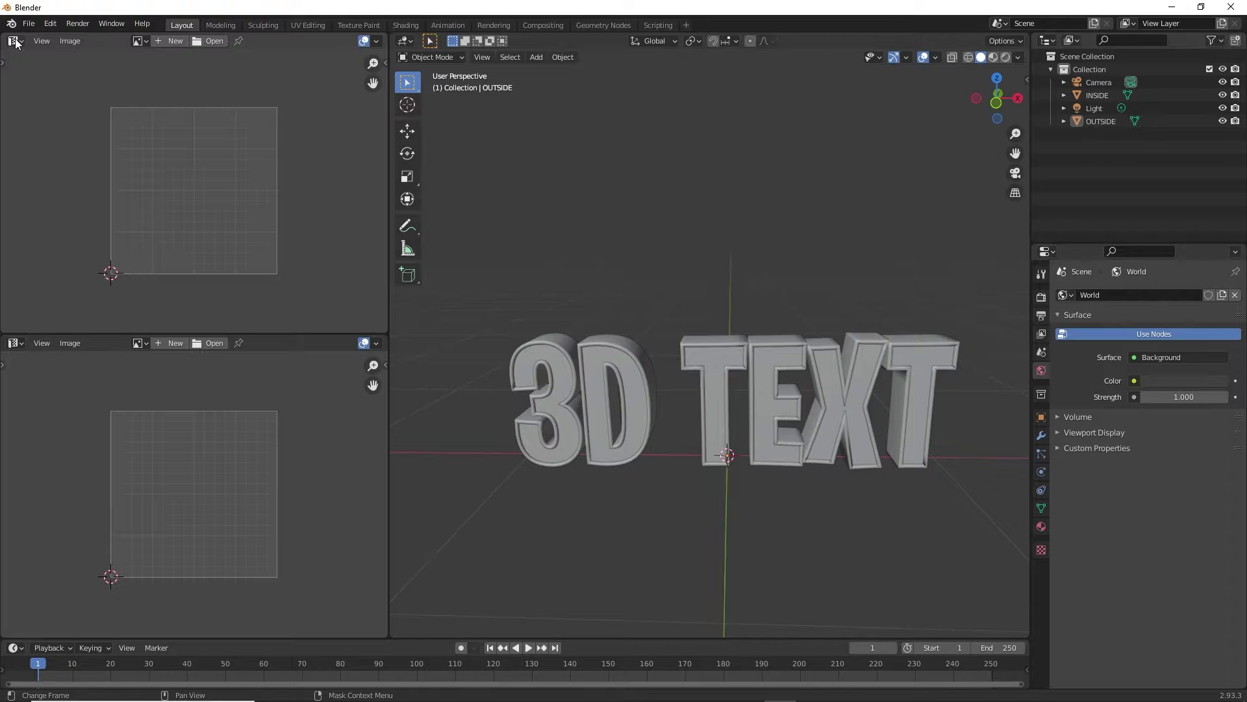
{"action": "left_click", "coordinate": [16, 41]}
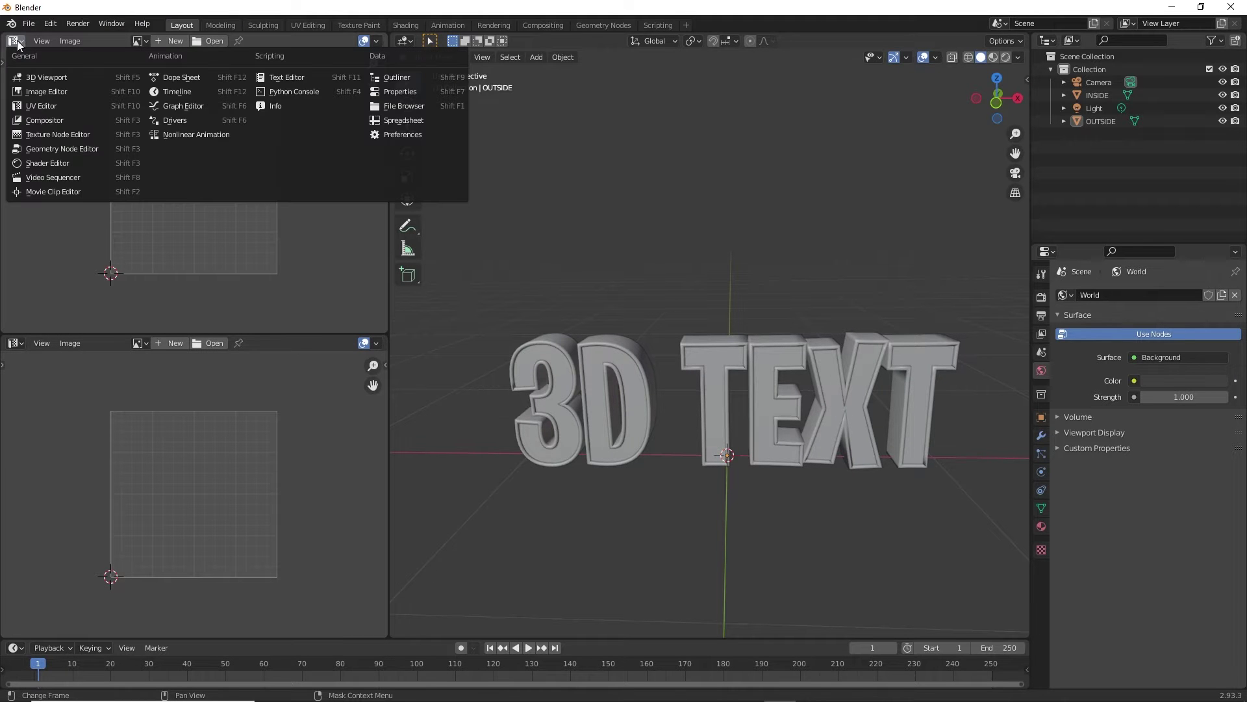
{"action": "left_click", "coordinate": [34, 163]}
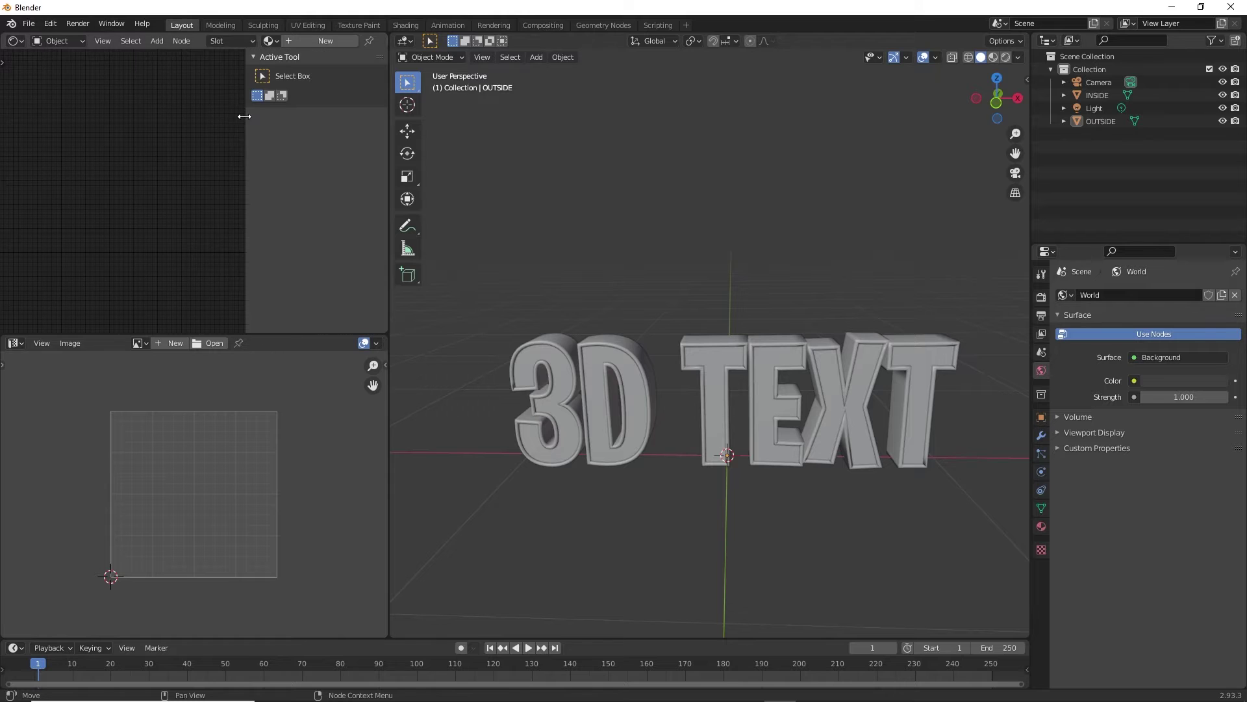
{"action": "key", "text": "n"}
{"action": "key", "text": "n"}
{"action": "key", "text": "n"}
{"action": "key", "text": "n"}
{"action": "key", "text": "n"}
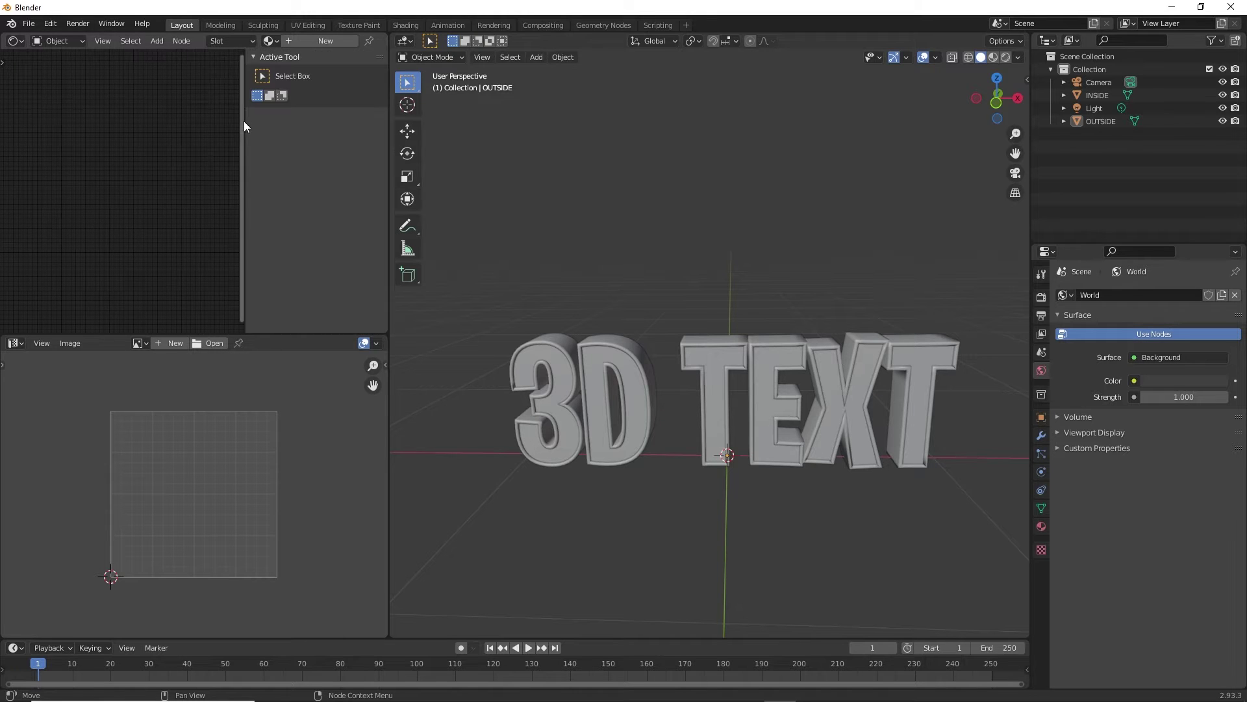
{"action": "key", "text": "n"}
{"action": "key", "text": "n"}
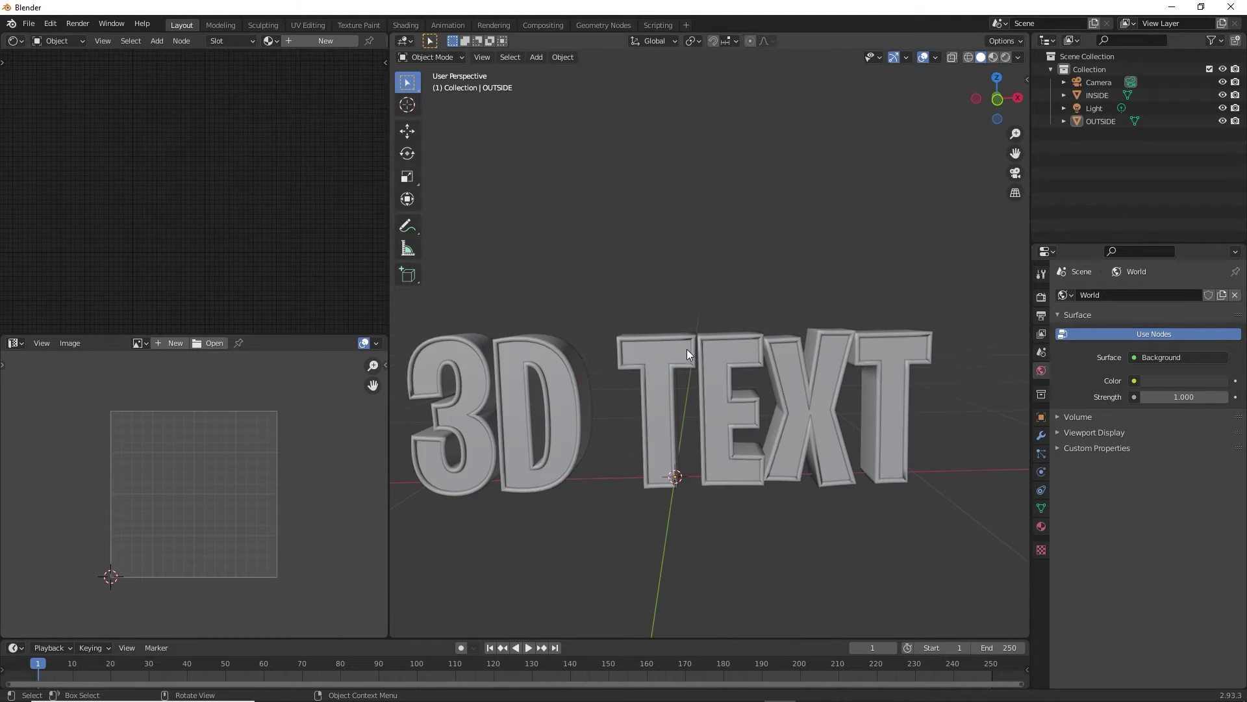
Use an Environment Texture as the world color and load mealie_road_4k.hdr from the Hdri + Texture 3d folder on the E: drive
{"action": "mouse_move", "coordinate": [685, 349]}
{"action": "middle_mouse_down", "text": "shift"}
{"action": "mouse_move", "coordinate": [726, 352]}
{"action": "mouse_move", "coordinate": [700, 353]}
{"action": "middle_mouse_up", "text": "shift"}
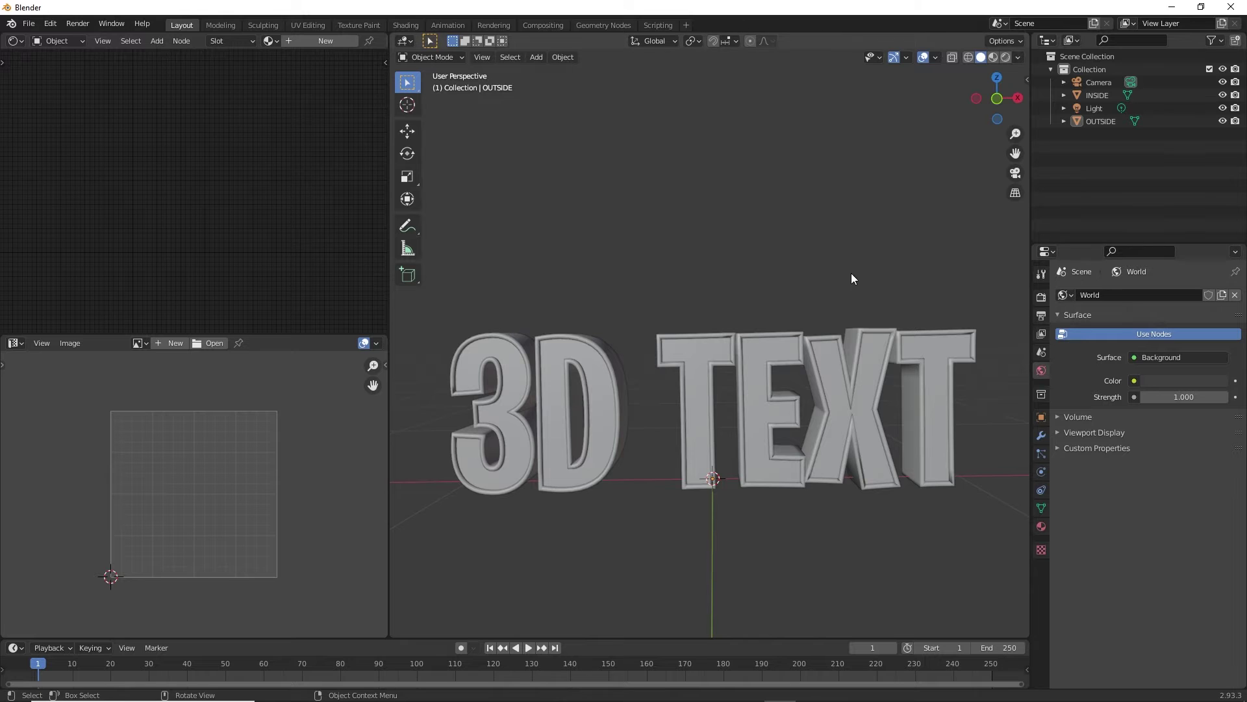
{"action": "mouse_move", "coordinate": [677, 333]}
{"action": "middle_mouse_down"}
{"action": "mouse_move", "coordinate": [680, 355]}
{"action": "mouse_move", "coordinate": [680, 304]}
{"action": "mouse_move", "coordinate": [695, 326]}
{"action": "middle_mouse_up"}
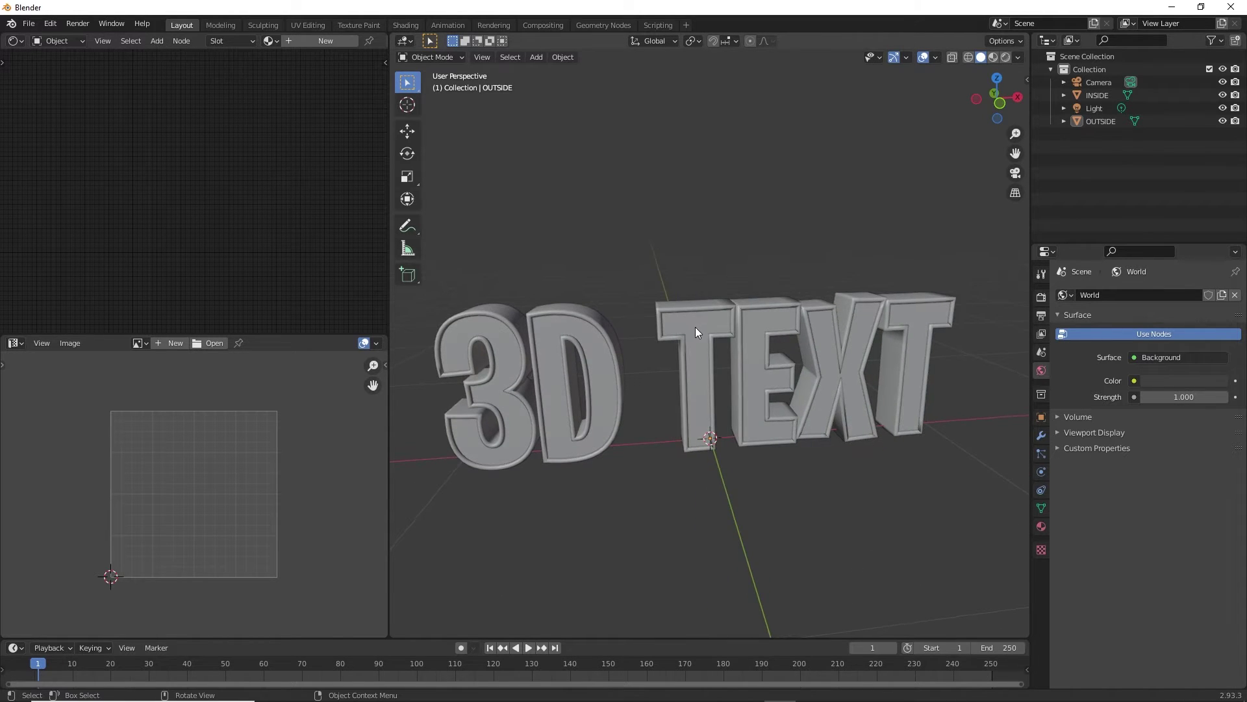
{"action": "left_click", "coordinate": [1134, 380]}
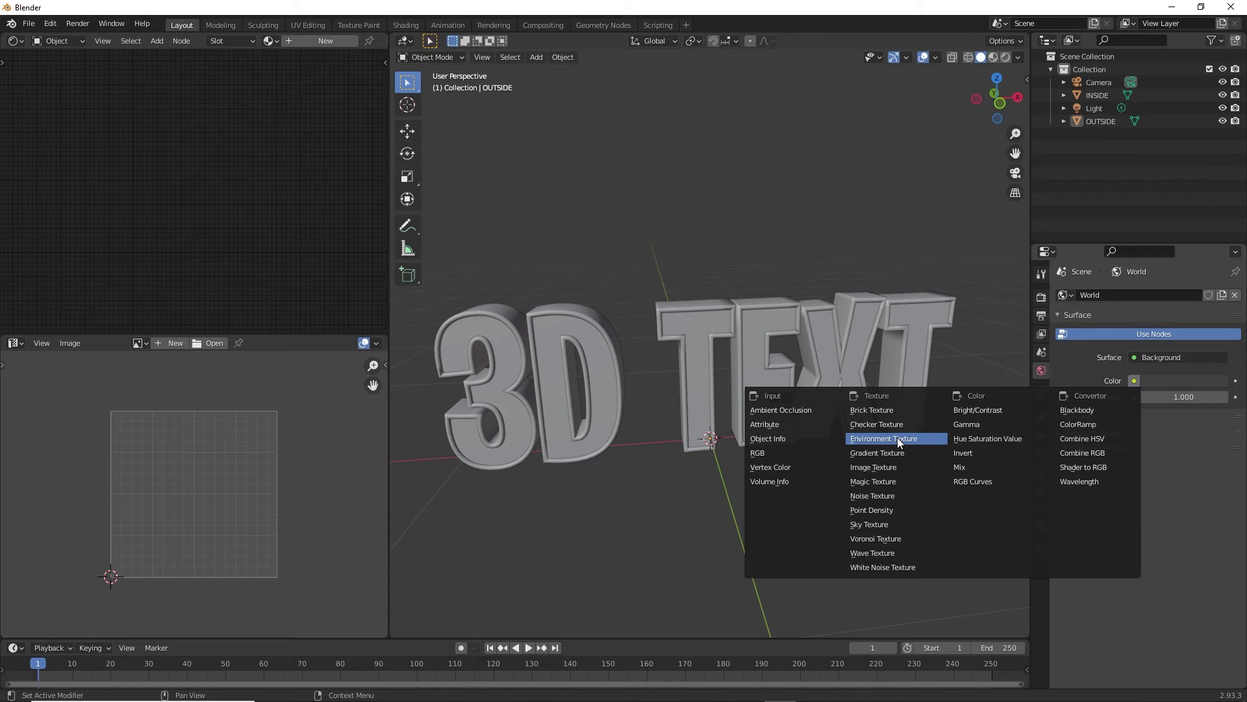
{"action": "left_click", "coordinate": [480, 299]}
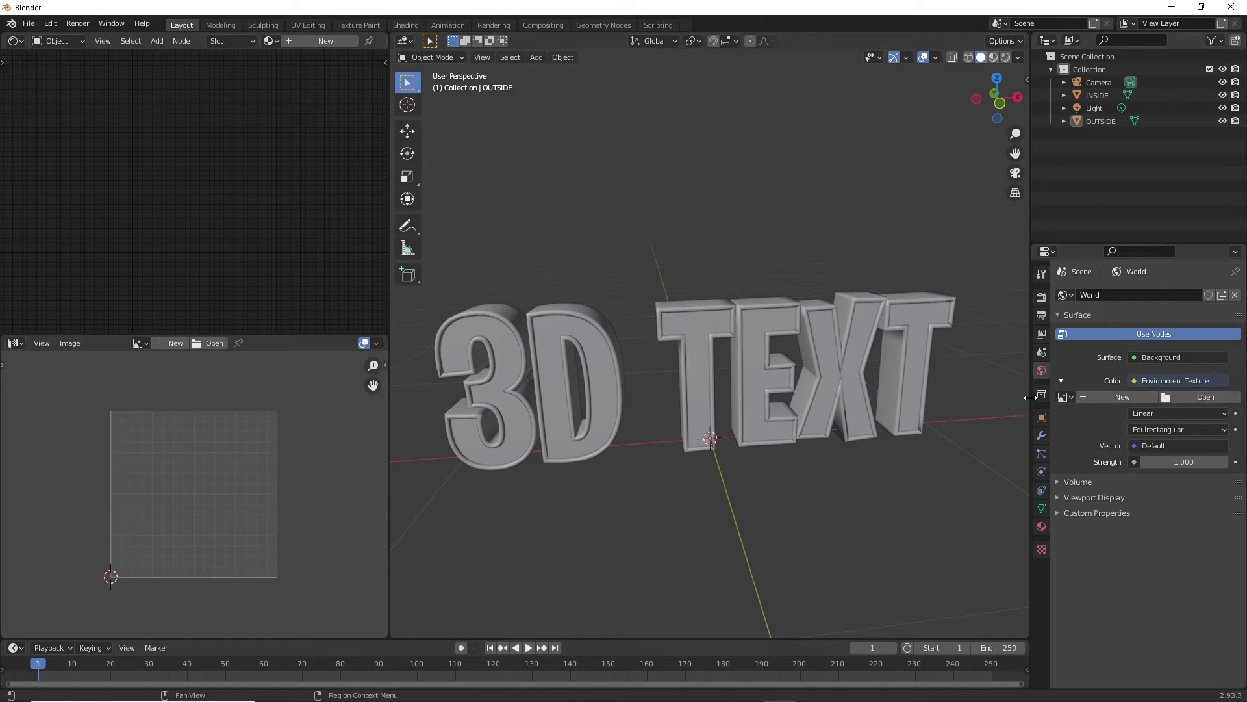
{"action": "left_click", "coordinate": [1184, 398]}
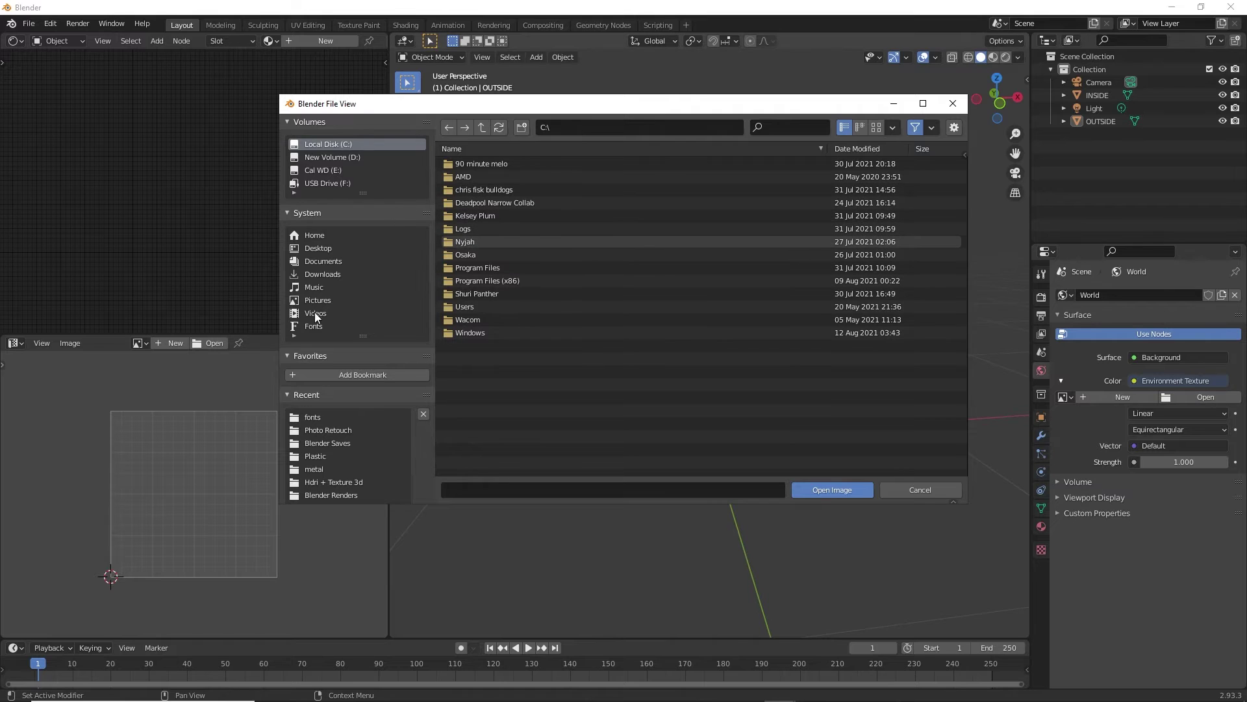
{"action": "left_click", "coordinate": [316, 167]}
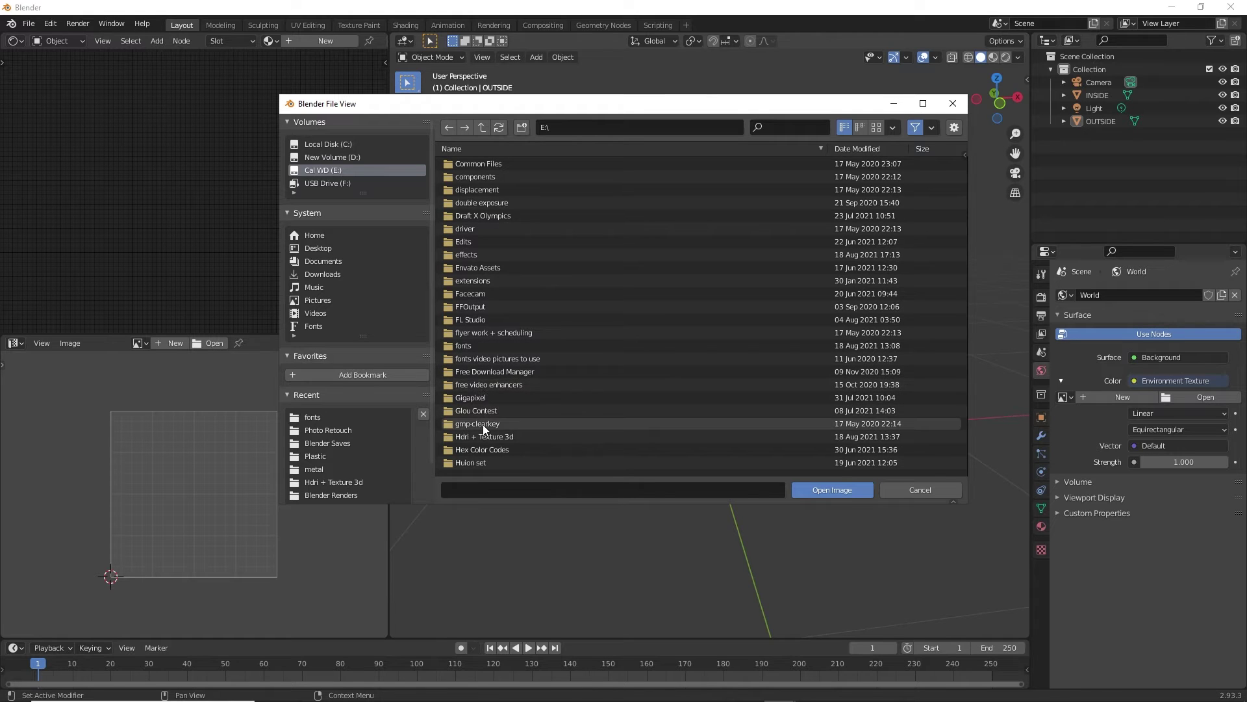
{"action": "double_click", "coordinate": [481, 432]}
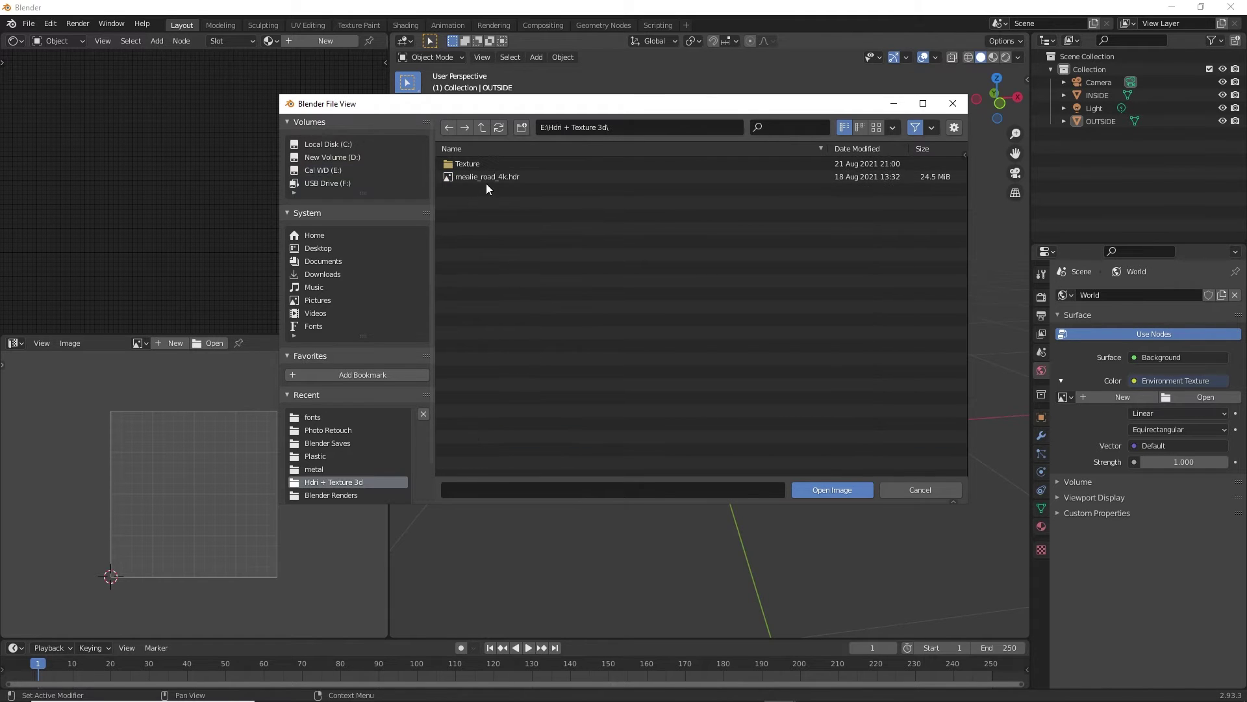
{"action": "double_click", "coordinate": [490, 177]}
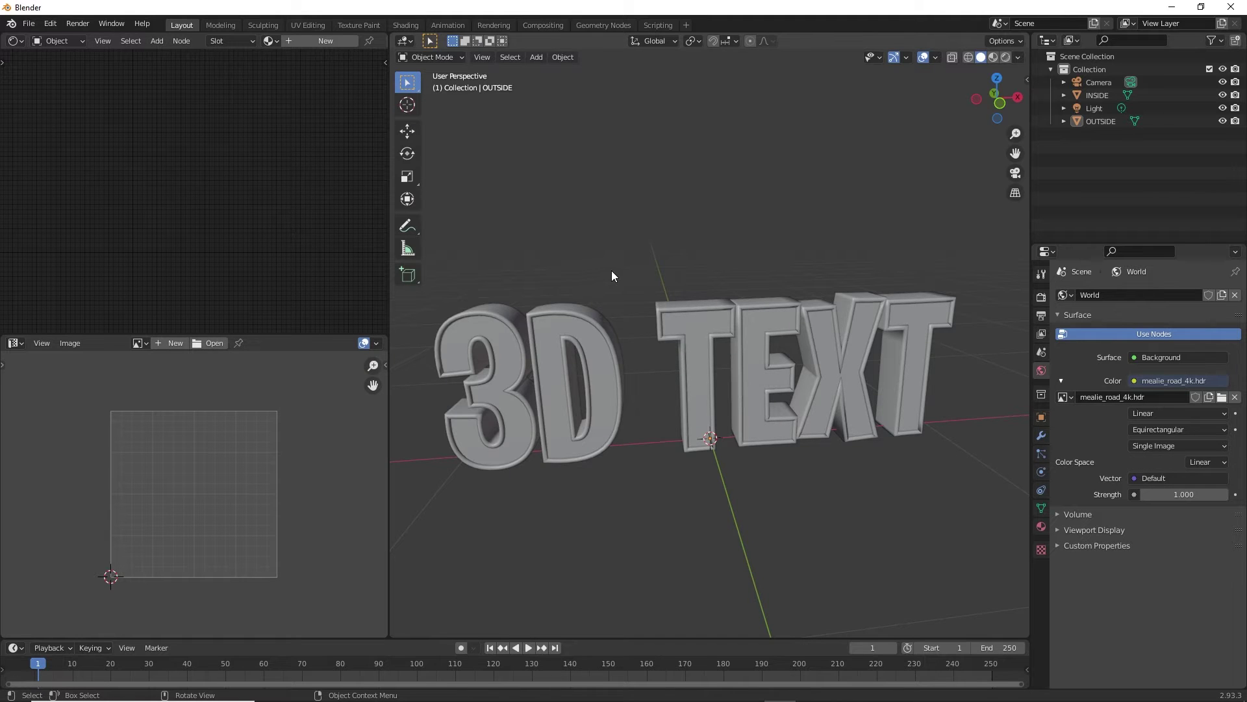
Preview the text against the HDRI environment in Rendered shading and return the viewport to Solid shading
{"action": "middle_click_drag", "start_coordinate": [612, 272], "coordinate": [602, 258]}
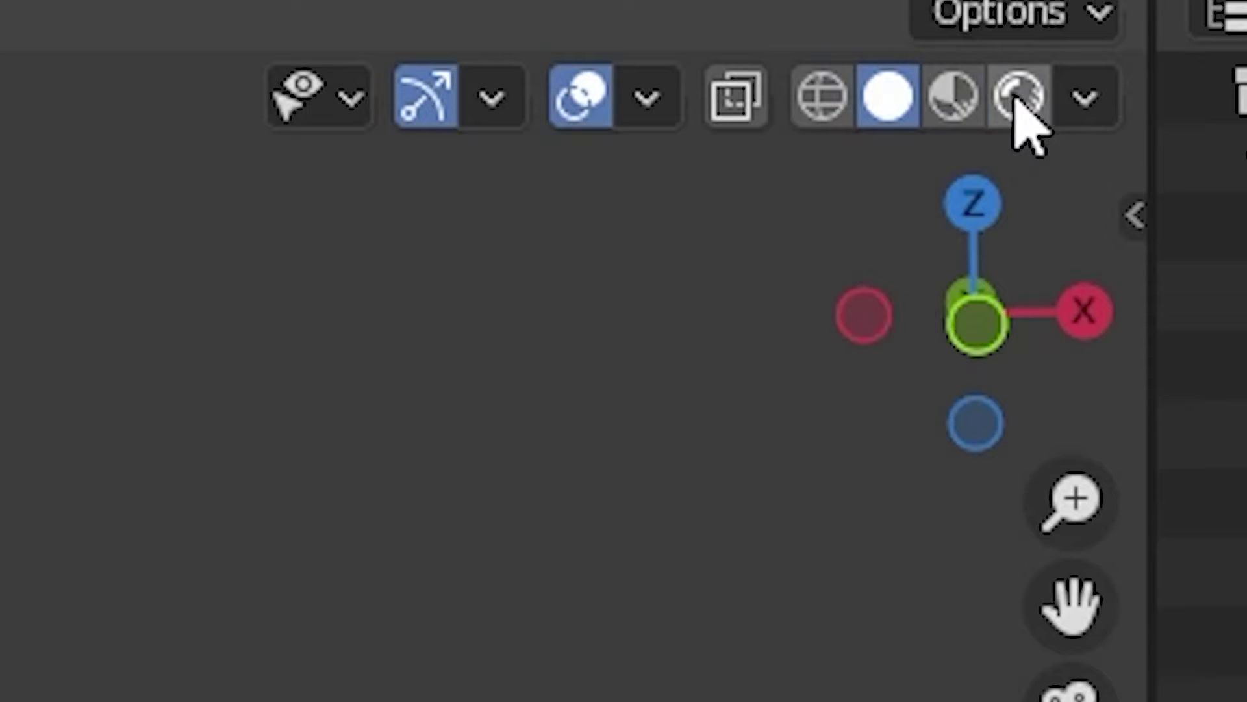
{"action": "left_click", "coordinate": [1085, 98]}
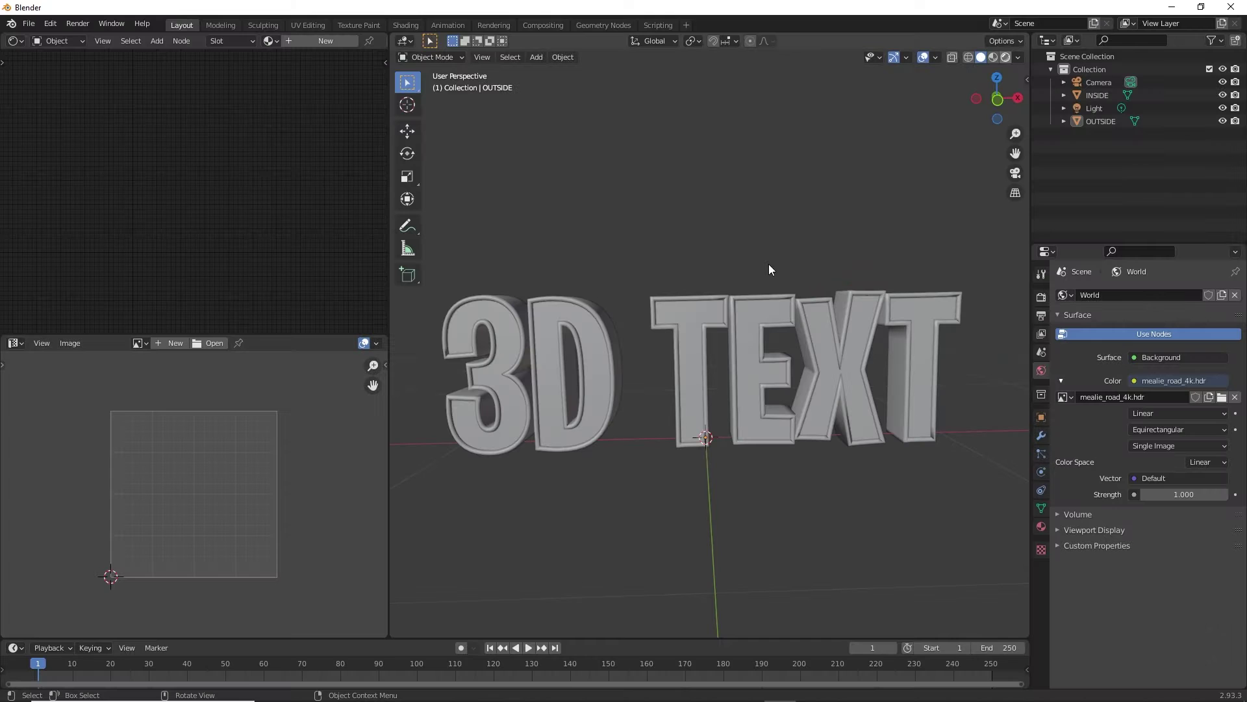
{"action": "key", "text": "z"}
{"action": "mouse_move", "coordinate": [790, 261]}
{"action": "middle_mouse_down"}
{"action": "mouse_move", "coordinate": [727, 286]}
{"action": "mouse_move", "coordinate": [580, 275]}
{"action": "mouse_move", "coordinate": [786, 259]}
{"action": "mouse_move", "coordinate": [833, 283]}
{"action": "mouse_move", "coordinate": [776, 276]}
{"action": "mouse_move", "coordinate": [822, 275]}
{"action": "mouse_move", "coordinate": [823, 253]}
{"action": "middle_mouse_up"}
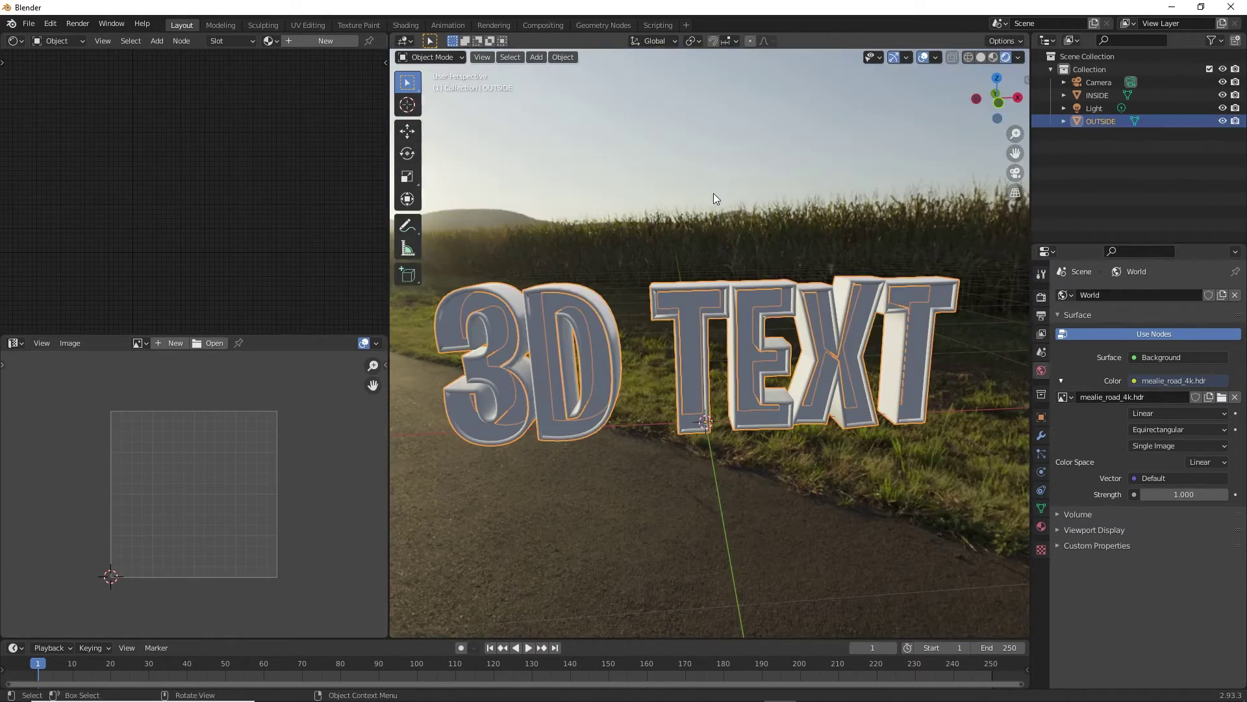
{"action": "left_click", "coordinate": [981, 57]}
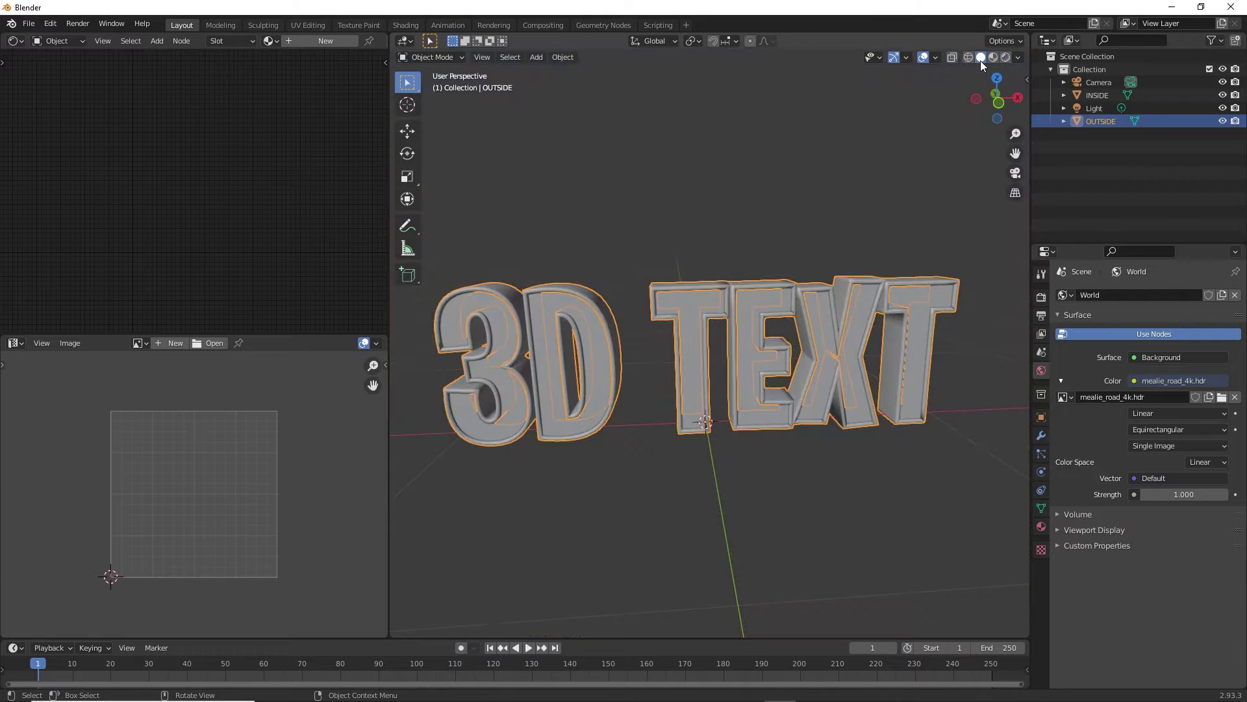
Switch the 3D viewport to Rendered shading and view the text against the HDRI background from a slightly greater distance
{"action": "left_click", "coordinate": [973, 61]}
{"action": "left_click", "coordinate": [1004, 56]}
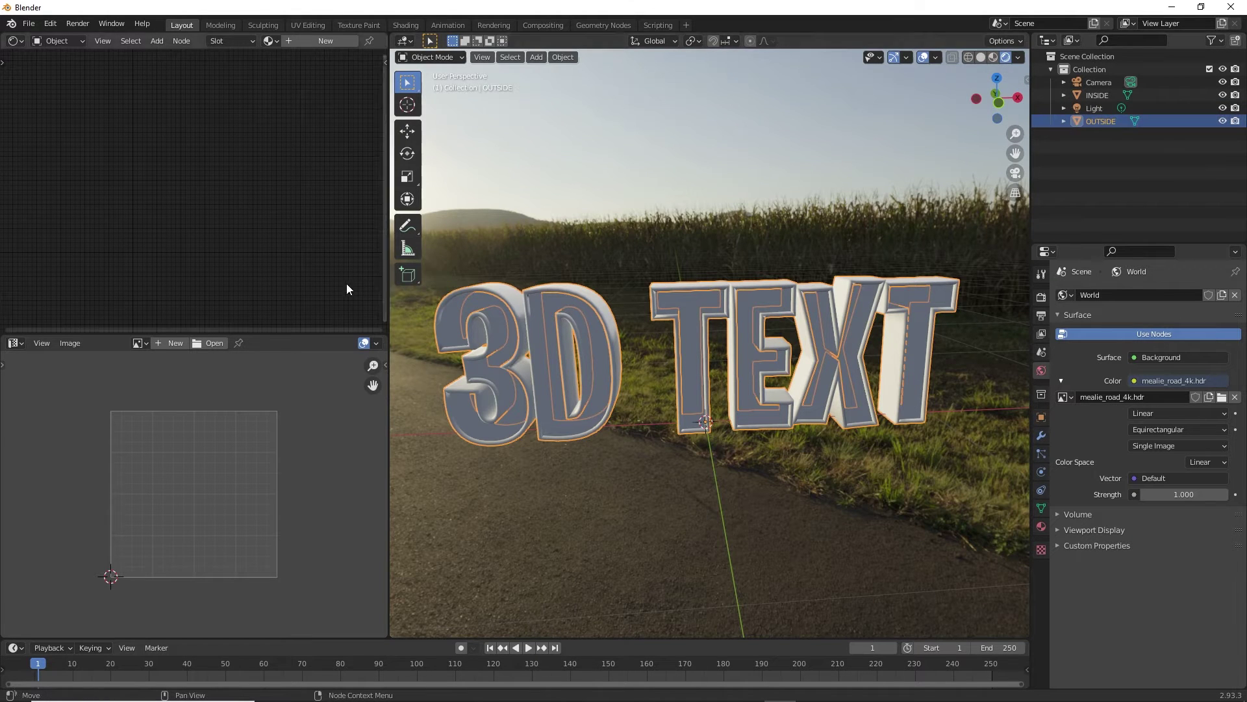
{"action": "mouse_move", "coordinate": [532, 323]}
{"action": "middle_mouse_down"}
{"action": "mouse_move", "coordinate": [556, 321]}
{"action": "mouse_move", "coordinate": [536, 326]}
{"action": "middle_mouse_up"}
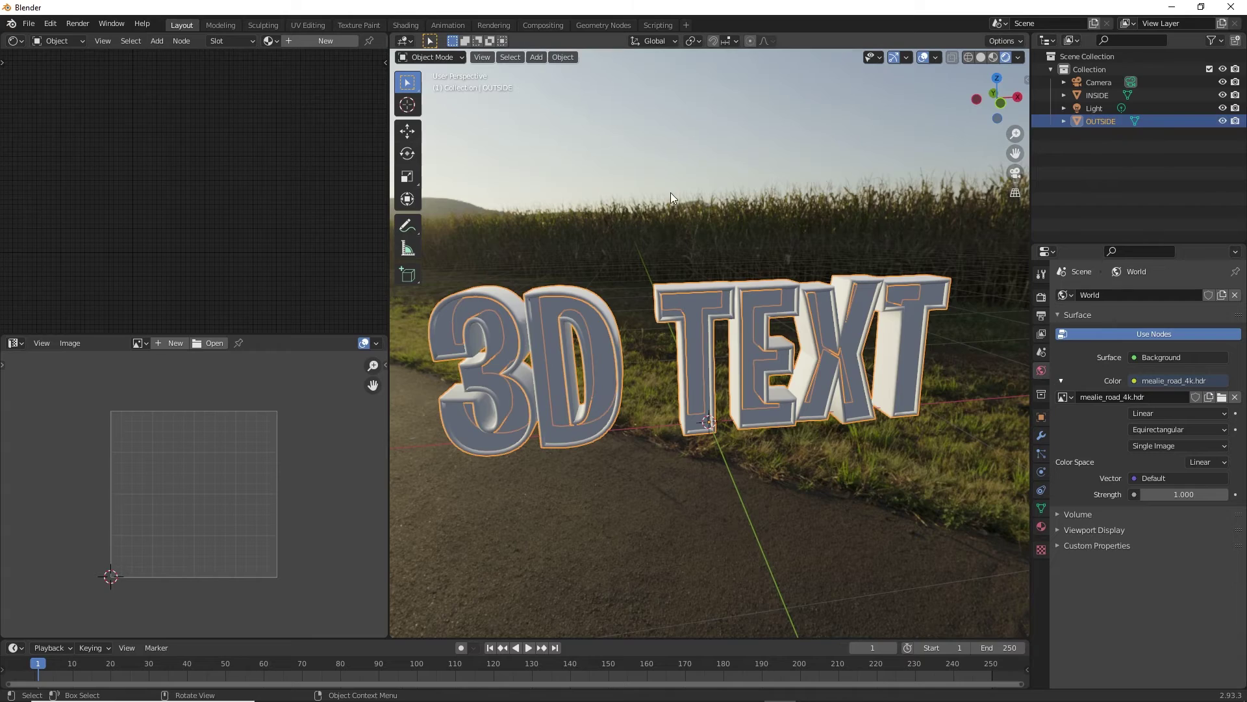
{"action": "middle_click_drag", "start_coordinate": [671, 193], "coordinate": [580, 282]}
{"action": "scroll", "coordinate": [561, 256], "scroll_direction": "down", "scroll_amount": 1}
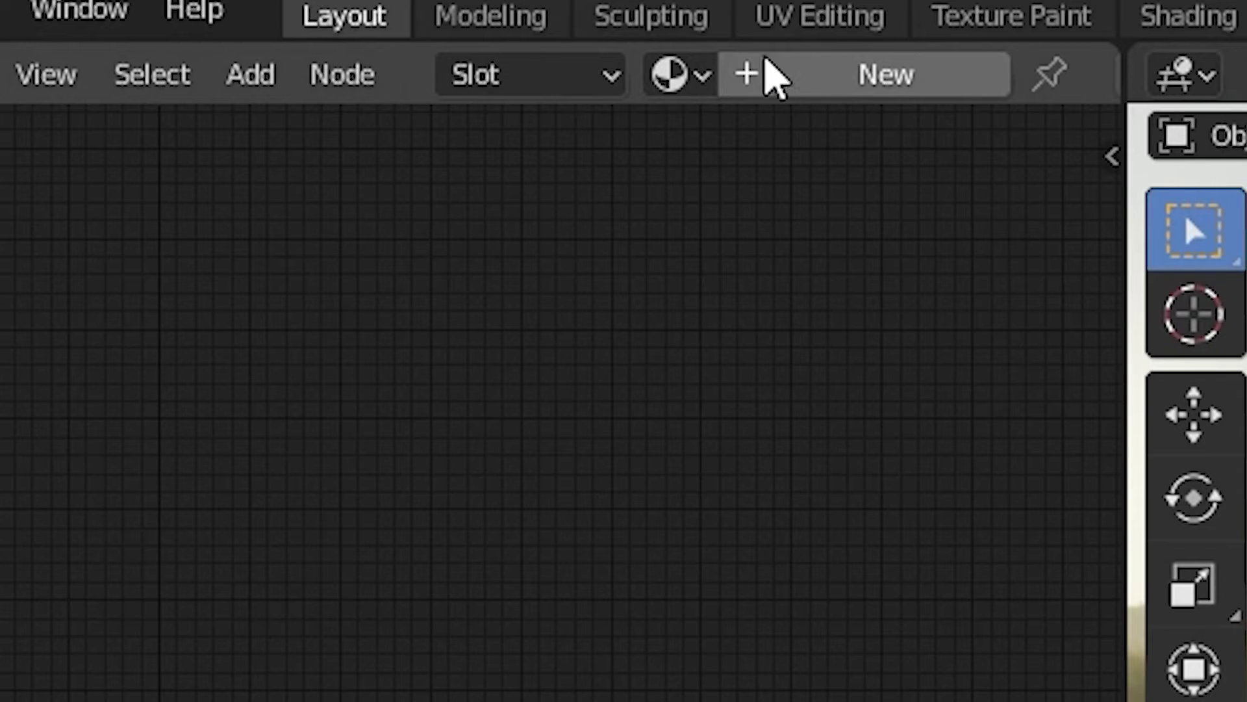
Create a new material for the OUTSIDE text and add an Environment Texture node beside the Principled BSDF
{"action": "left_click", "coordinate": [306, 43]}
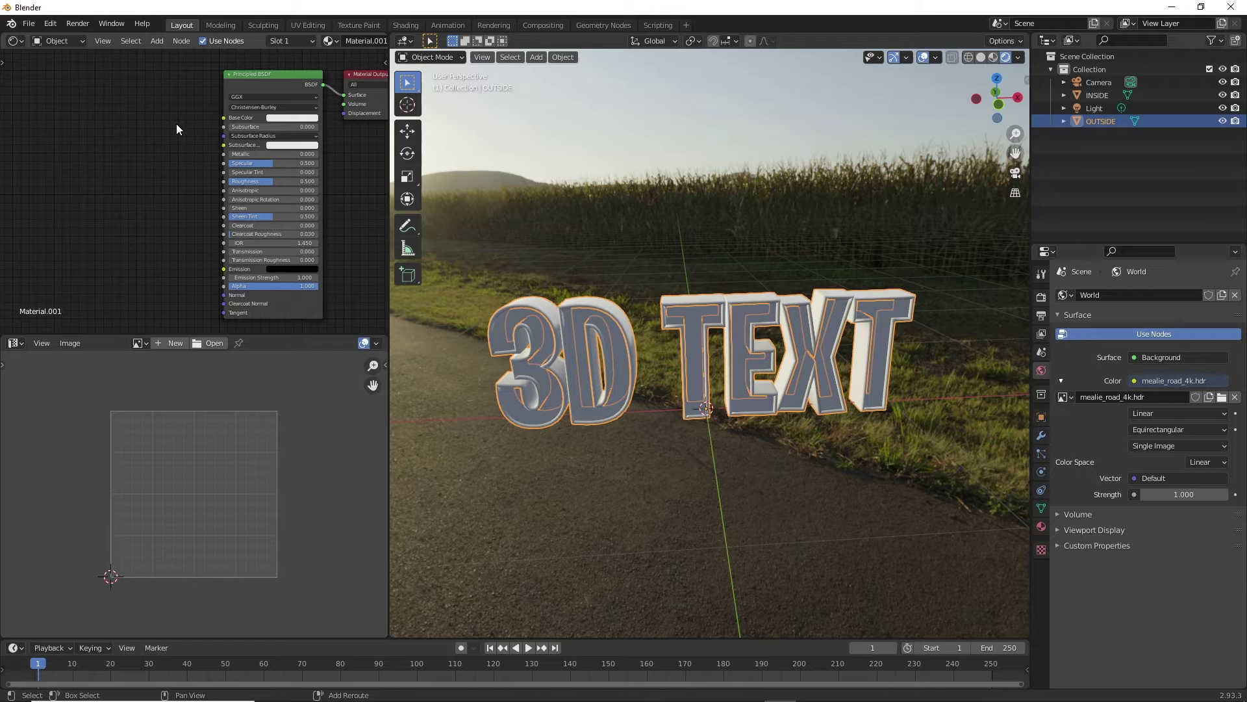
{"action": "key", "text": "shift+a"}
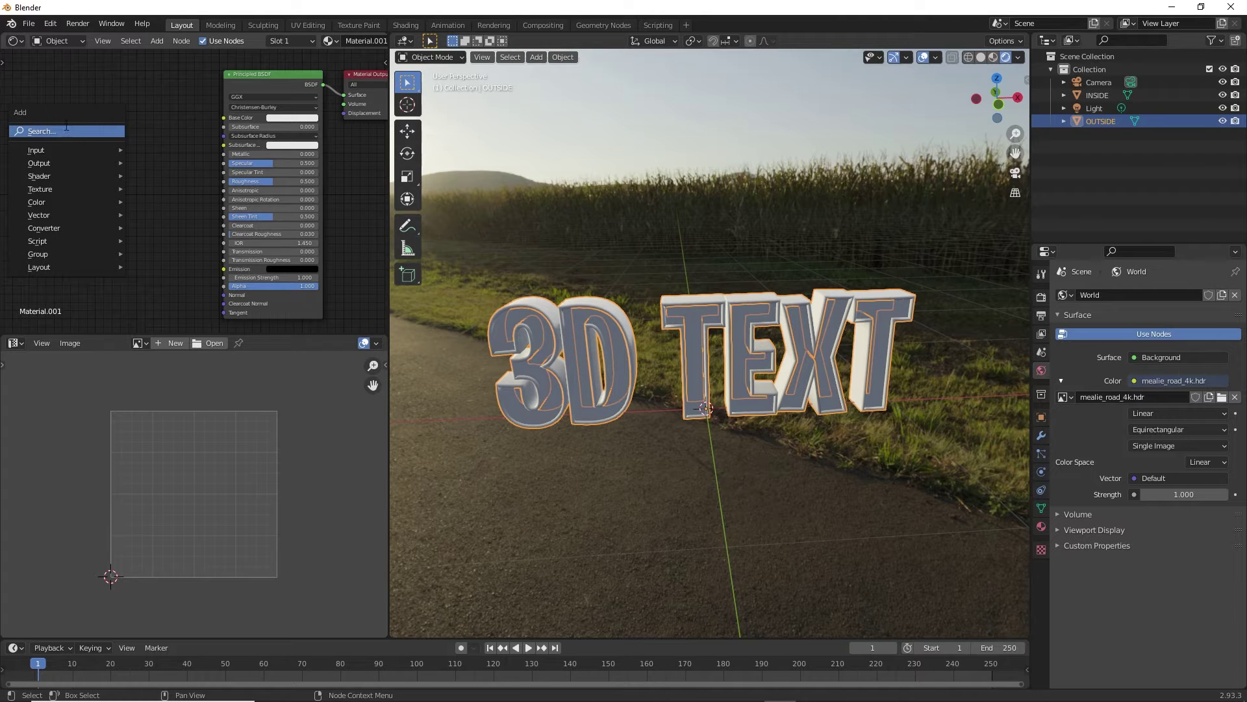
{"action": "type", "text": "env"}
{"action": "key", "text": "Return"}
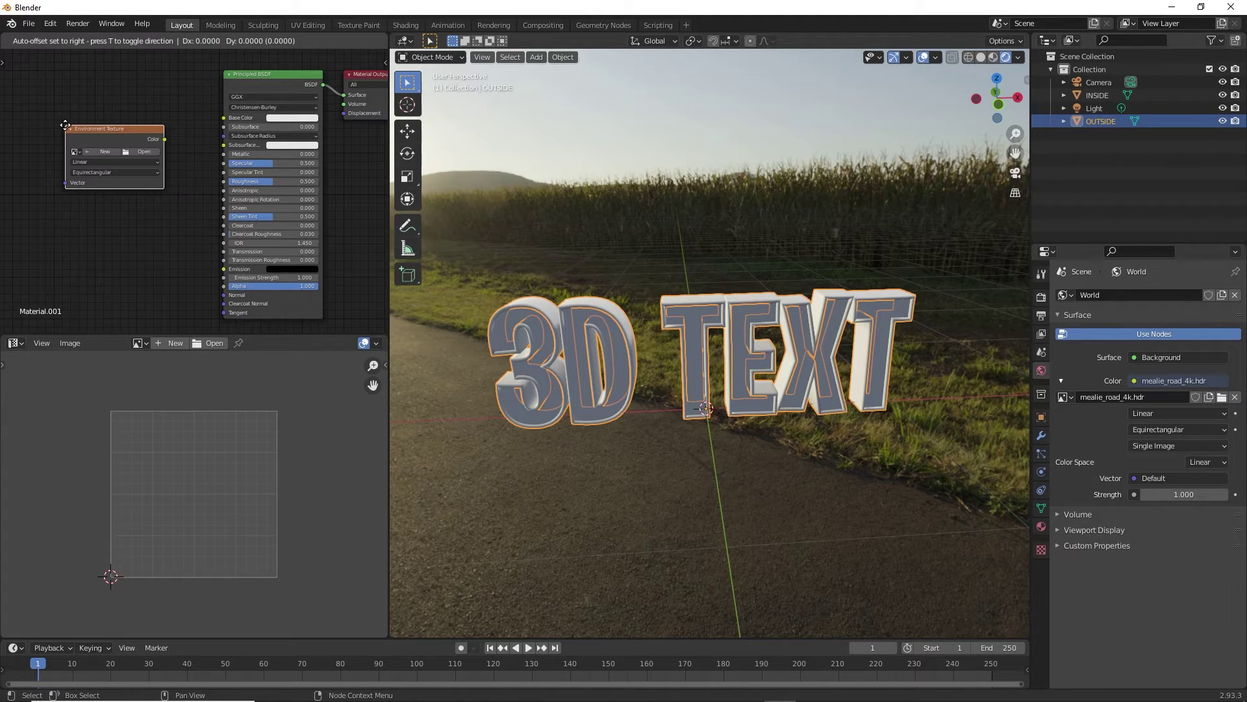
{"action": "left_click", "coordinate": [80, 123]}
{"action": "scroll", "coordinate": [83, 123], "scroll_direction": "up", "scroll_amount": 2}
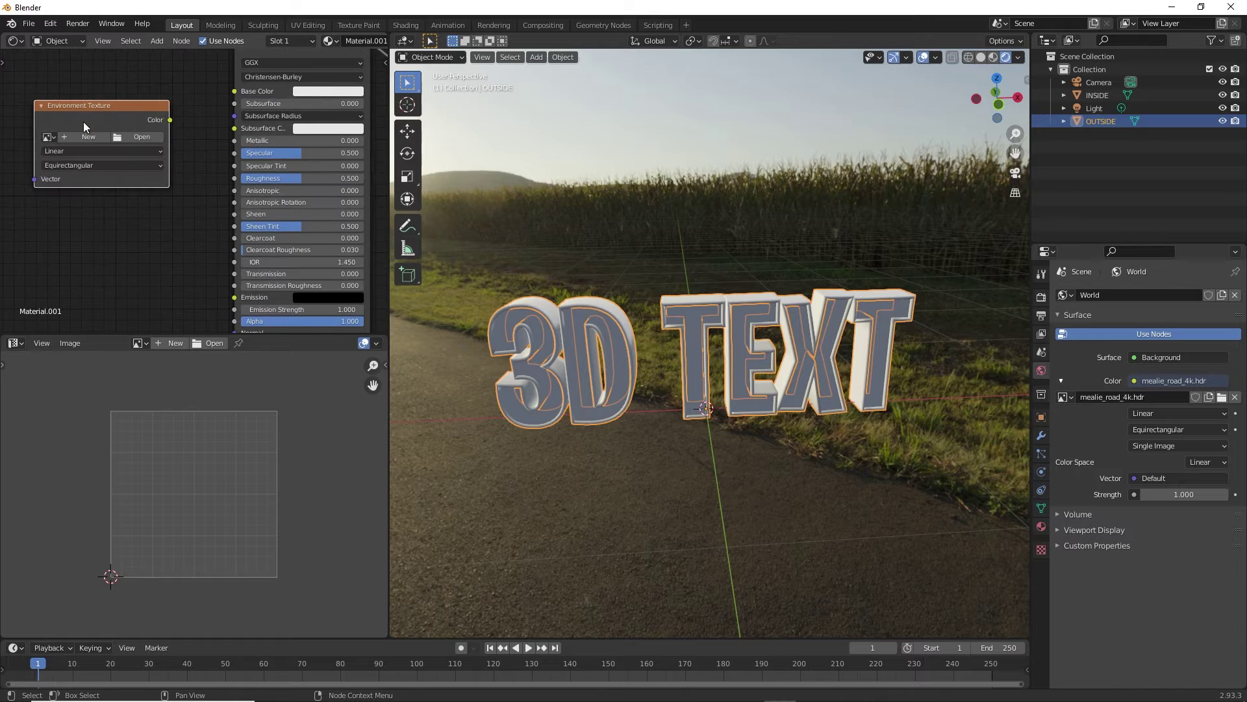
Load Metal007_2K_Color.png from the metal texture folder on the E: drive into the Environment Texture node
{"action": "left_click", "coordinate": [131, 137]}
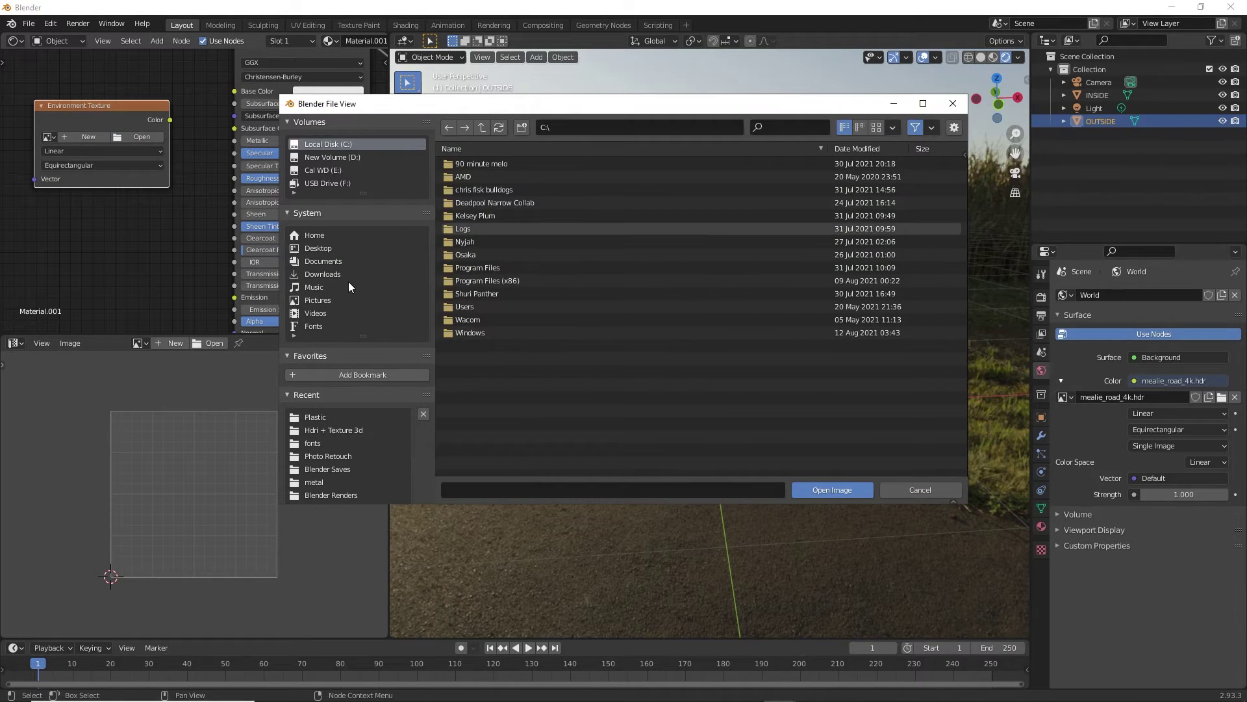
{"action": "left_click", "coordinate": [327, 170]}
{"action": "scroll", "coordinate": [535, 282], "scroll_direction": "down", "scroll_amount": 6}
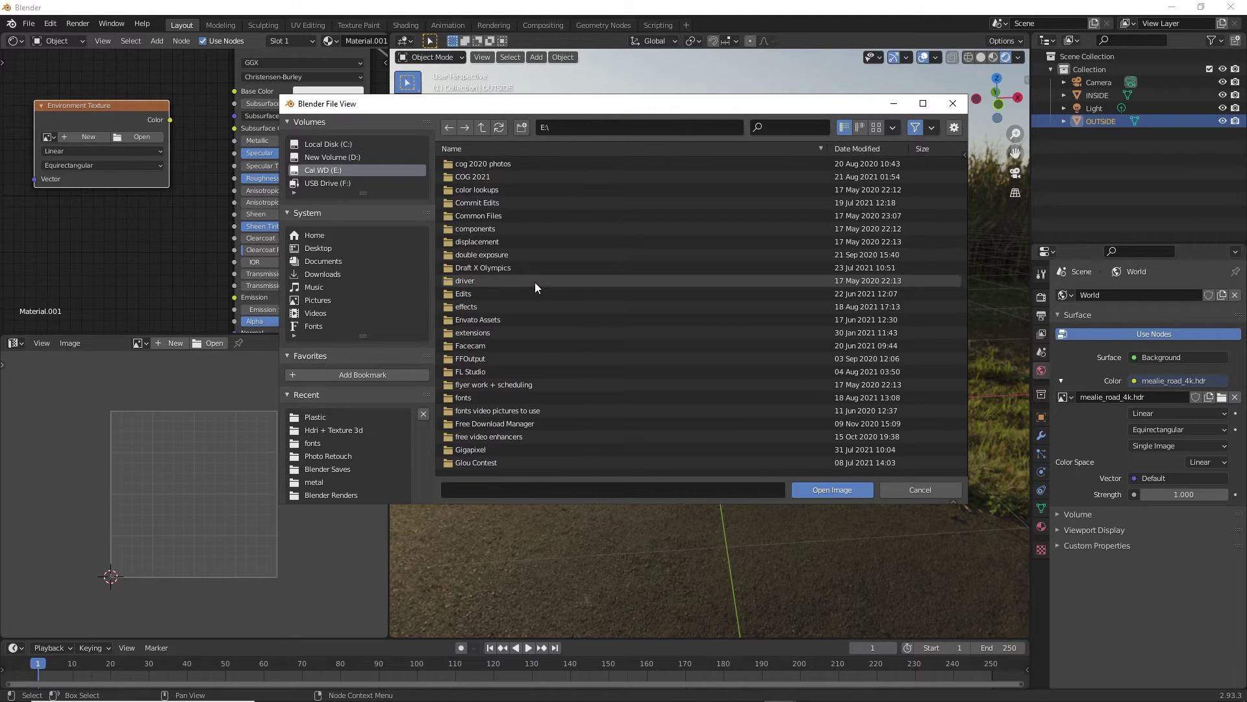
{"action": "scroll", "coordinate": [500, 315], "scroll_direction": "down", "scroll_amount": 4}
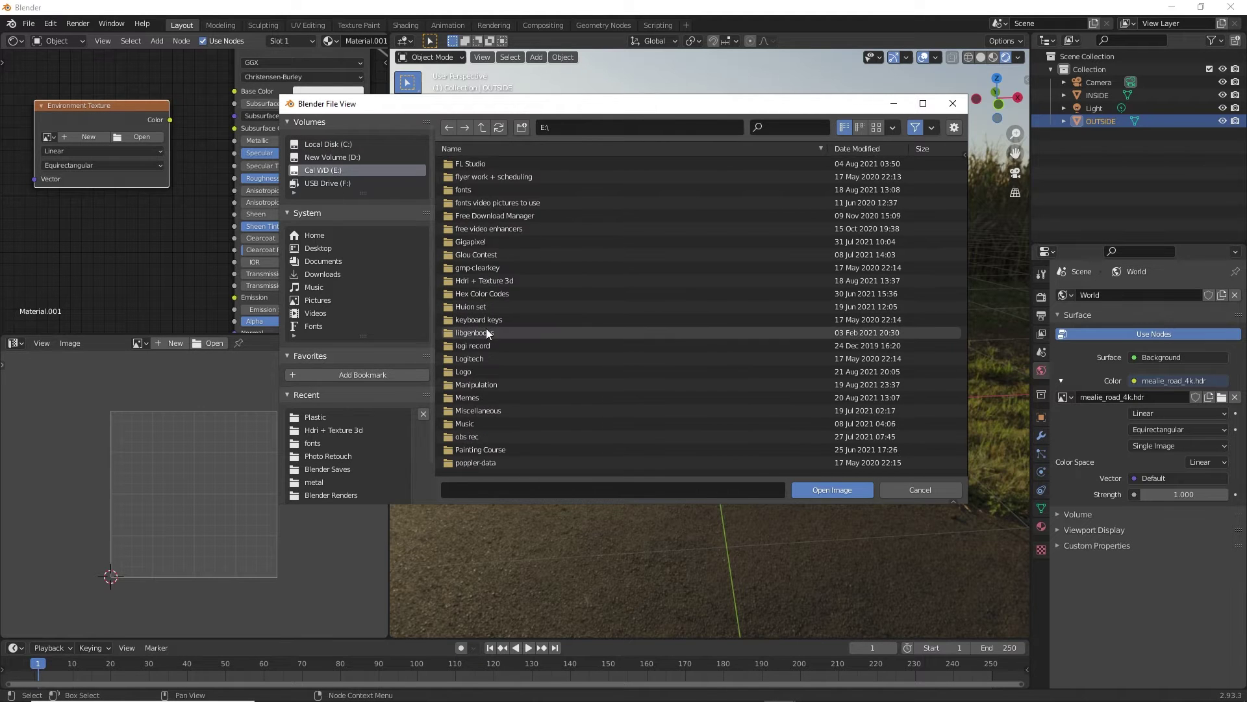
{"action": "scroll", "coordinate": [486, 323], "scroll_direction": "up", "scroll_amount": 4}
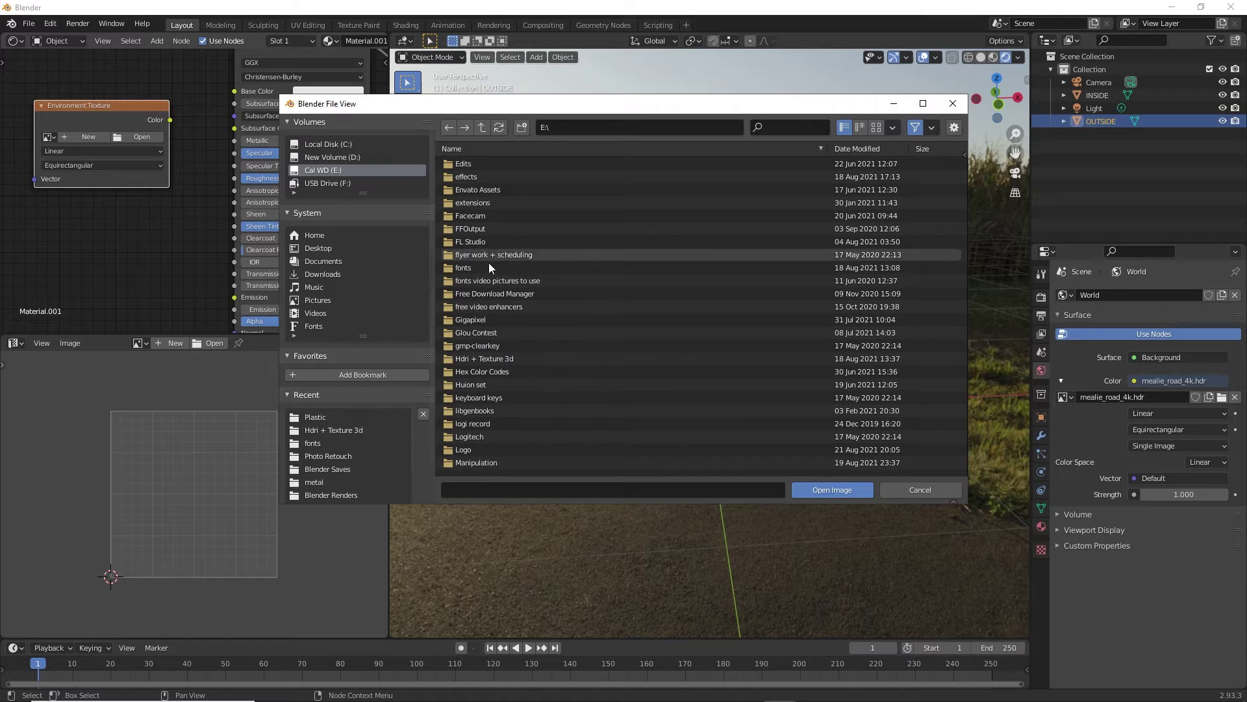
{"action": "scroll", "coordinate": [485, 278], "scroll_direction": "up", "scroll_amount": 5}
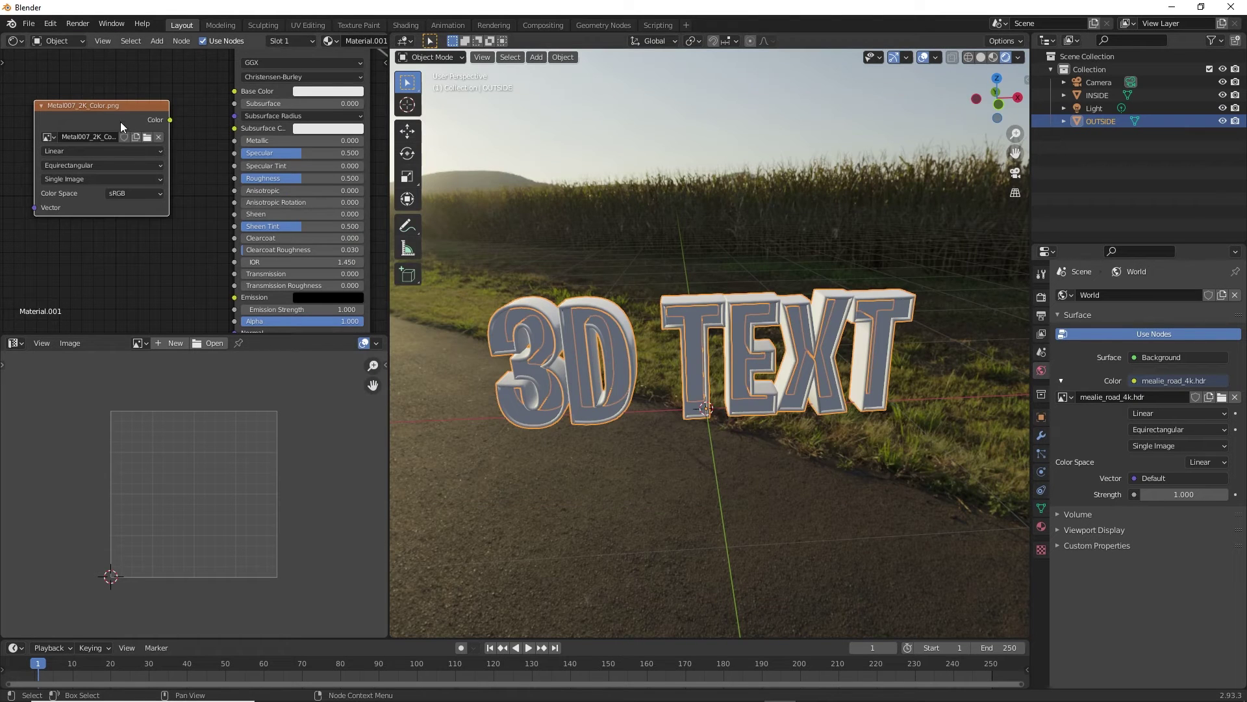
Connect the color texture's Color output to the Principled BSDF's Base Color and inspect the text from its side
{"action": "left_click_drag", "start_coordinate": [170, 120], "coordinate": [235, 93]}
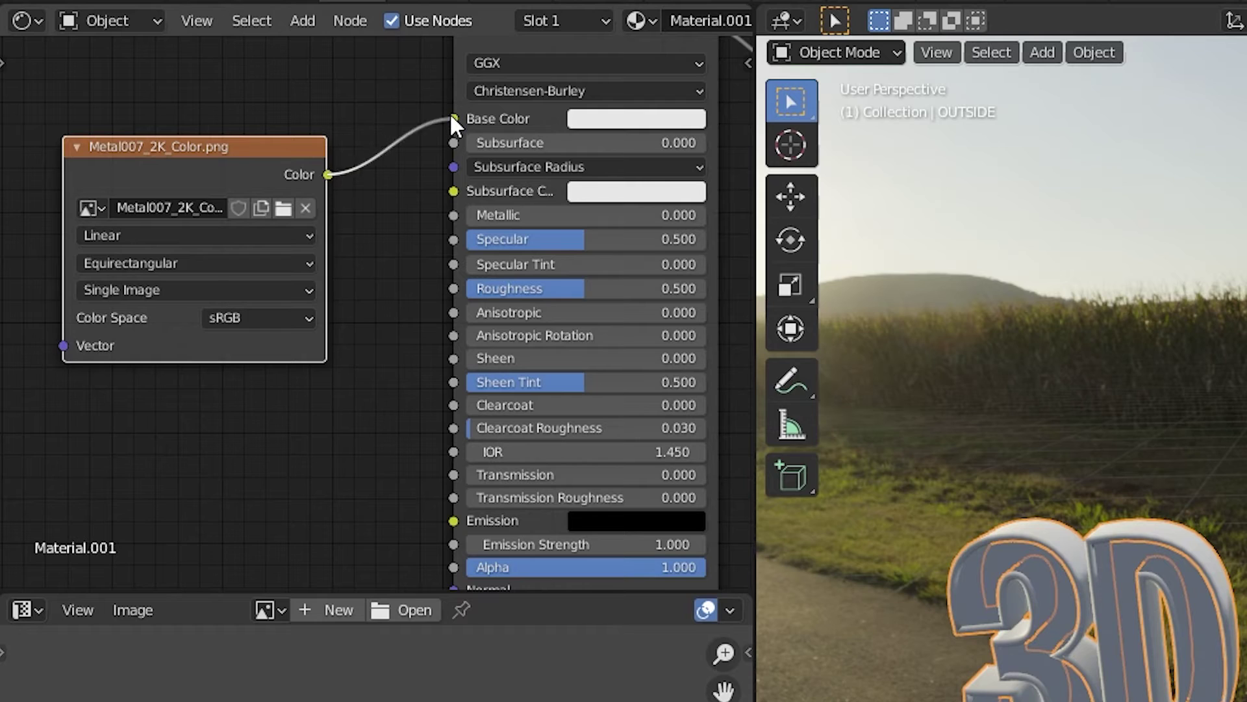
{"action": "left_click_drag", "start_coordinate": [452, 119], "coordinate": [454, 119]}
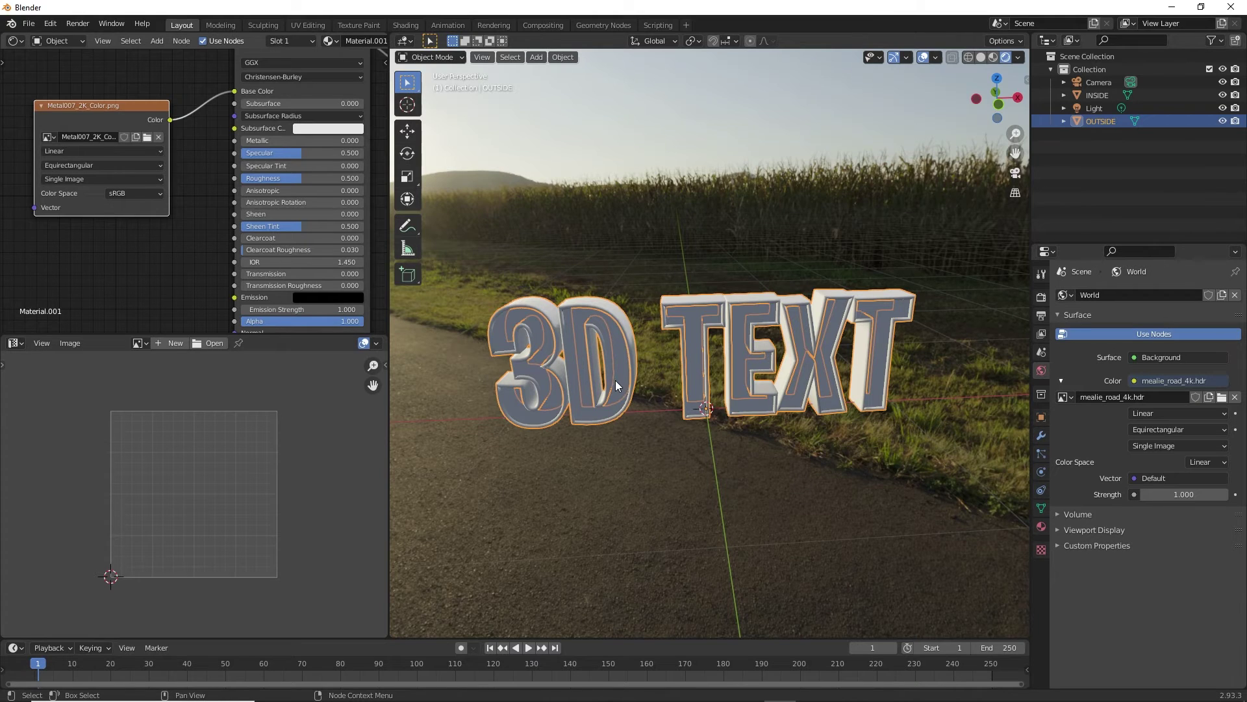
{"action": "middle_click_drag", "start_coordinate": [607, 376], "coordinate": [632, 354]}
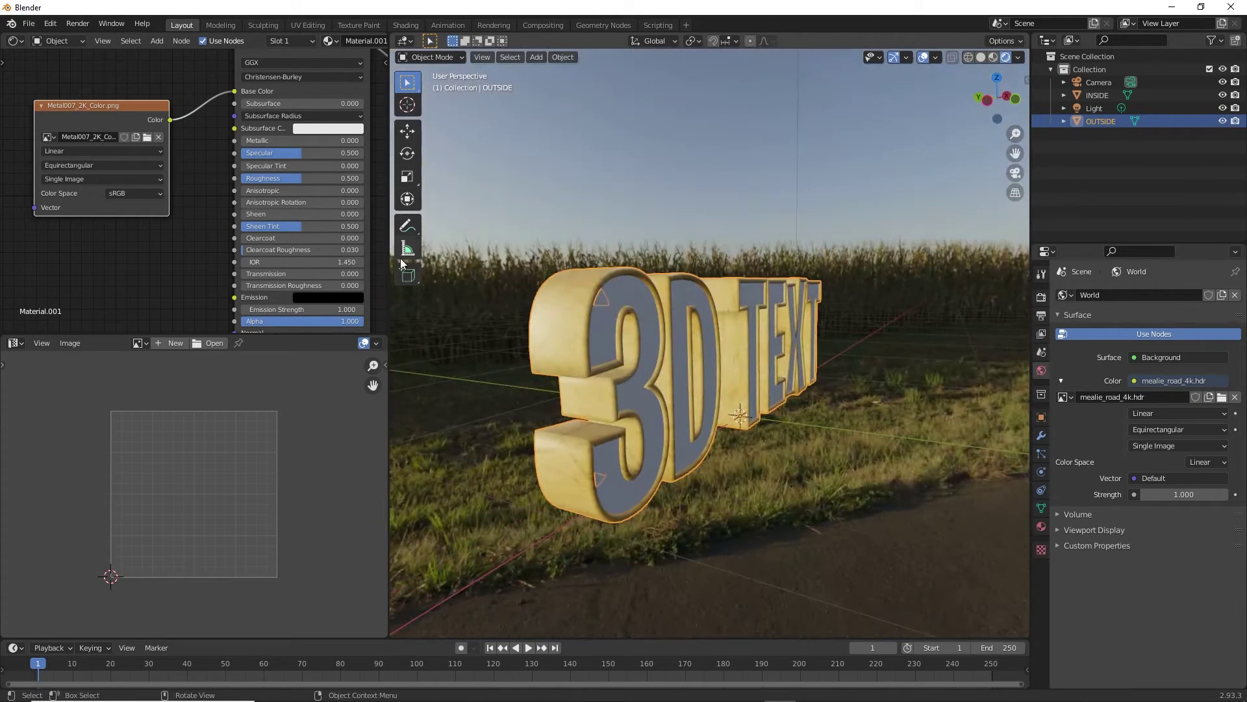
Duplicate the Metal007_2K_Color.png texture node three times and stack the copies below the original
{"action": "middle_click_drag", "start_coordinate": [131, 181], "coordinate": [209, 145]}
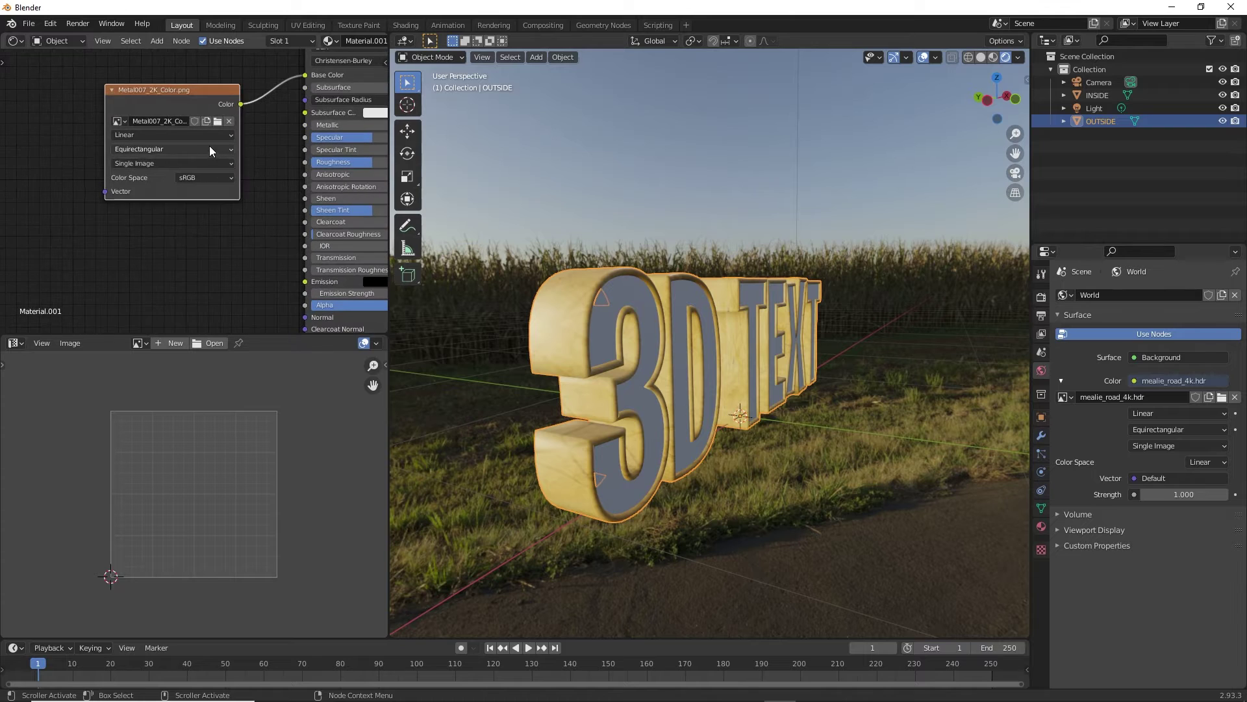
{"action": "scroll", "coordinate": [200, 123], "scroll_direction": "down", "scroll_amount": 1}
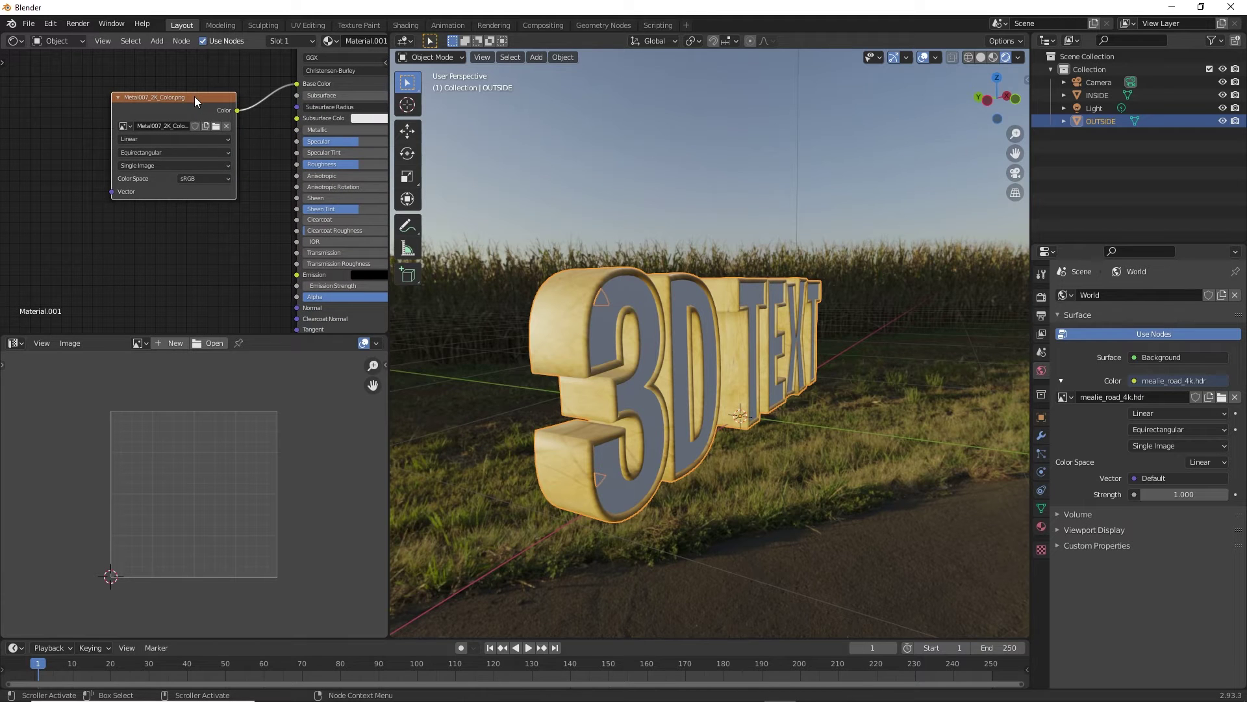
{"action": "key", "text": "shift+d"}
{"action": "left_click", "coordinate": [190, 120]}
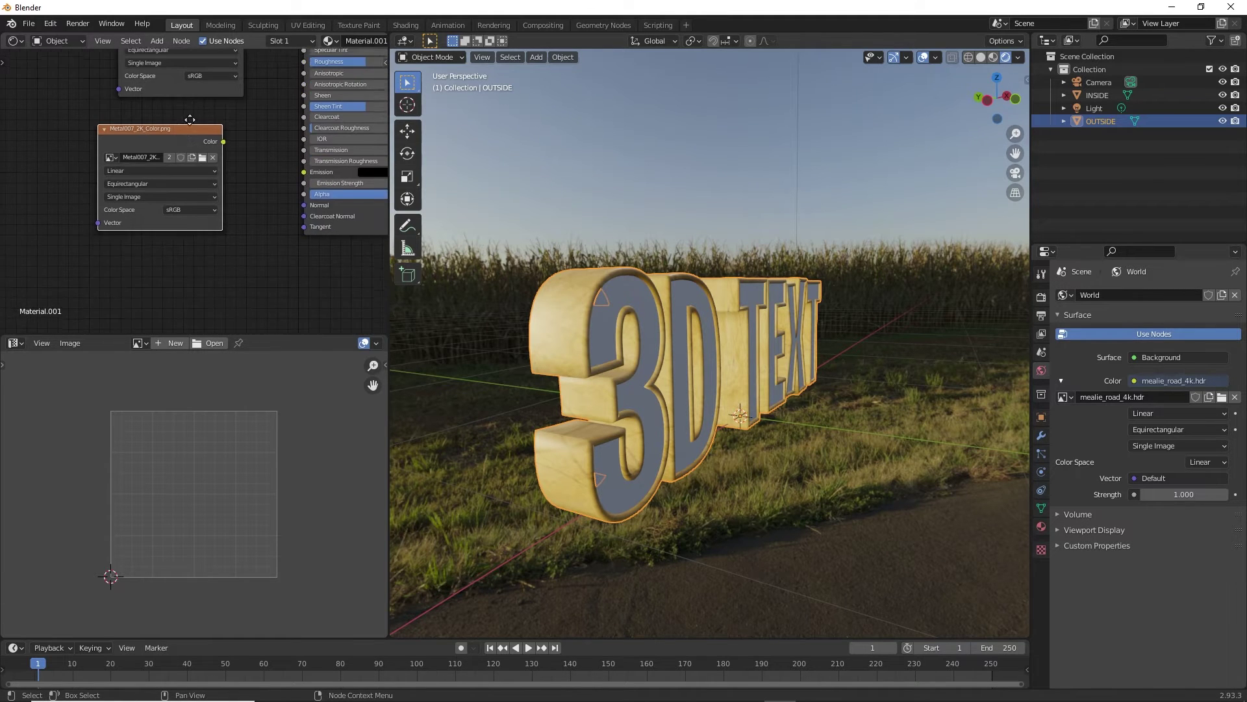
{"action": "key", "text": "shift+d"}
{"action": "left_click", "coordinate": [189, 222]}
{"action": "scroll", "coordinate": [190, 221], "scroll_direction": "down", "scroll_amount": 1}
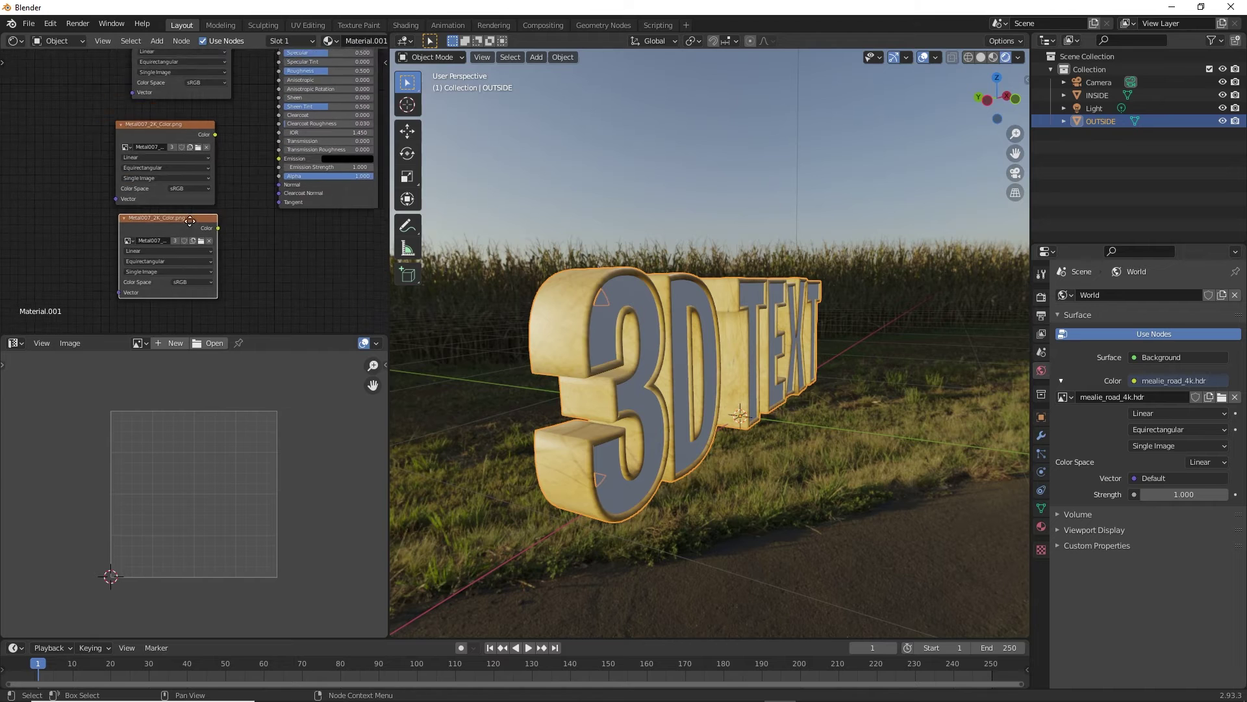
{"action": "key", "text": "shift+d"}
{"action": "left_click", "coordinate": [191, 195]}
Load Metal007_2K_Metalness.png into the first duplicated texture node and connect its Color output to Metallic
{"action": "scroll", "coordinate": [178, 193], "scroll_direction": "up", "scroll_amount": 2}
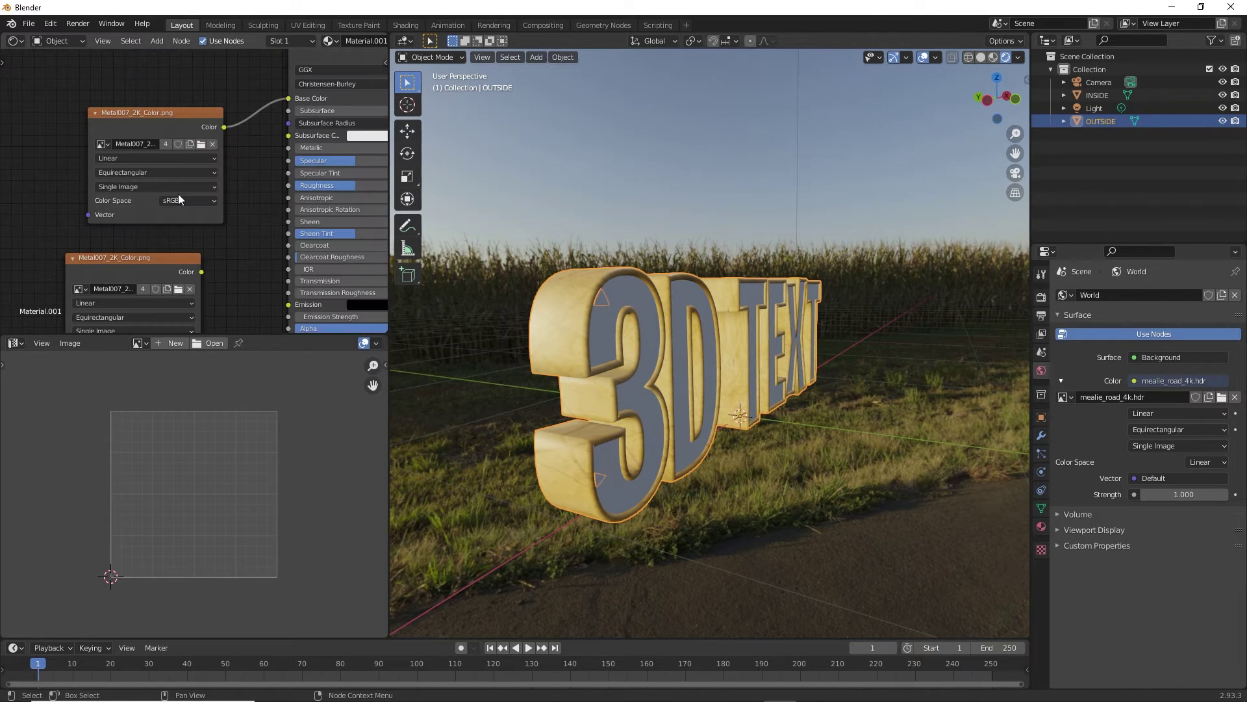
{"action": "left_click", "coordinate": [178, 289]}
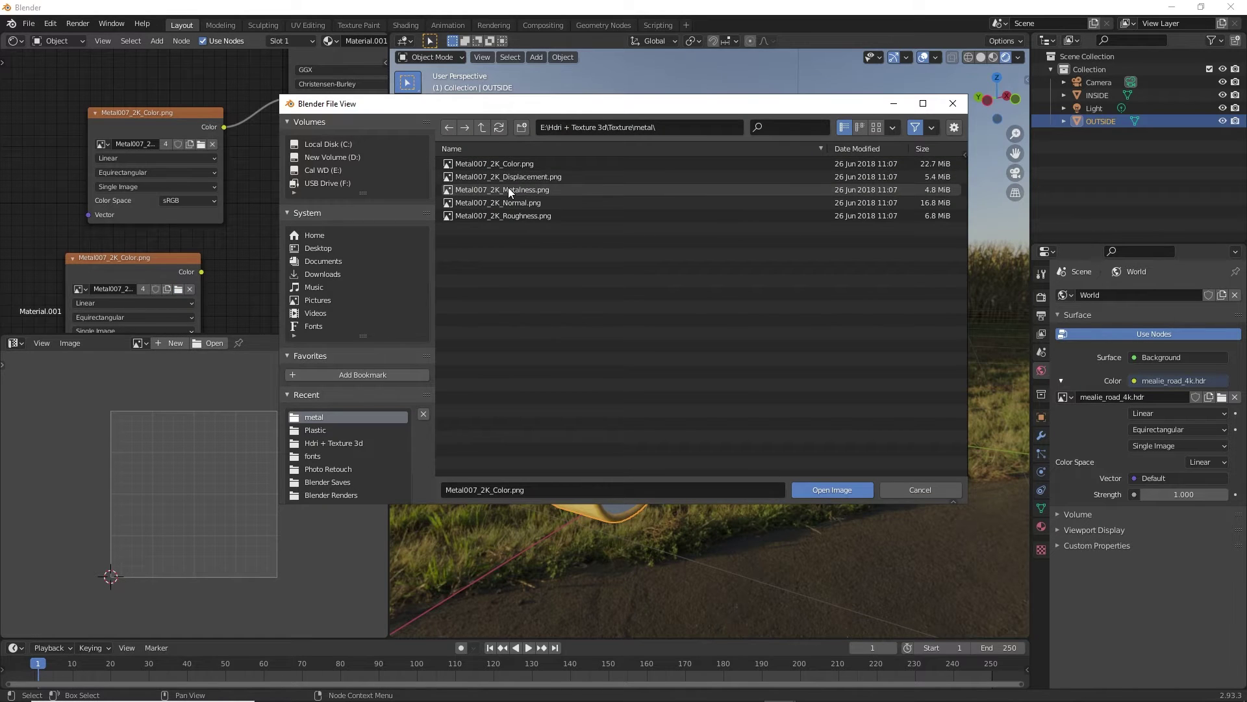
{"action": "key", "text": "Escape"}
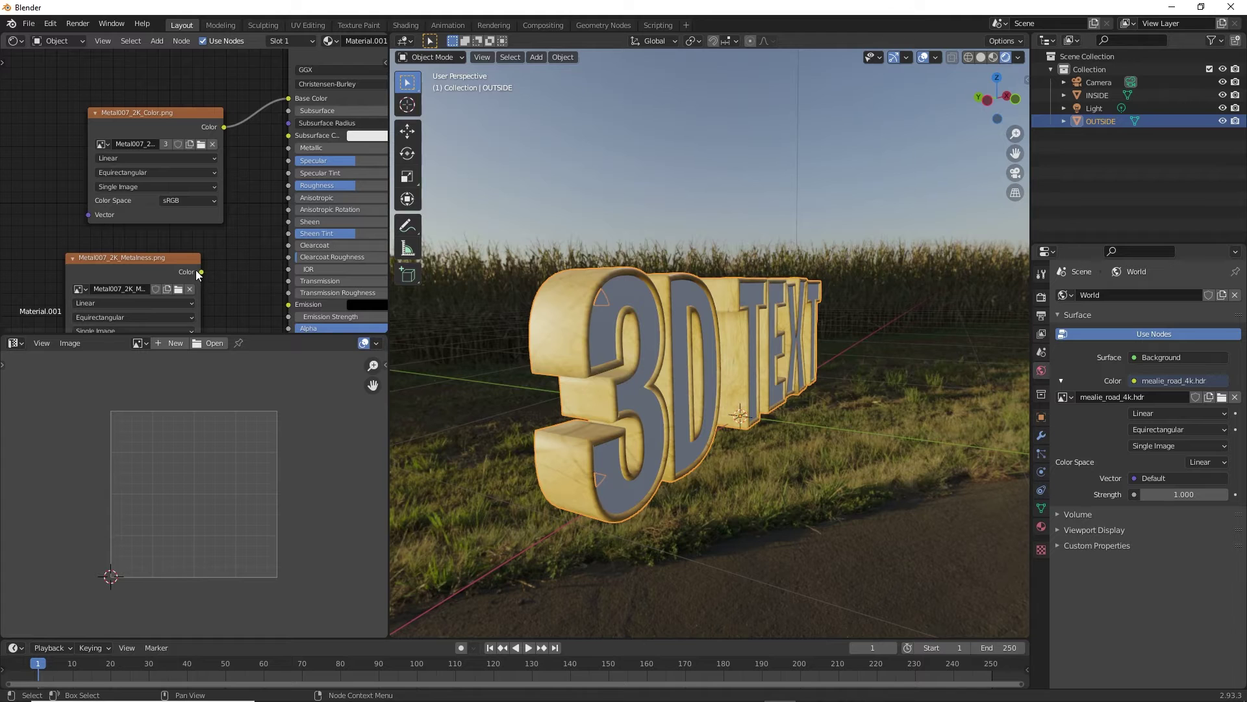
{"action": "left_click_drag", "start_coordinate": [196, 271], "coordinate": [290, 148]}
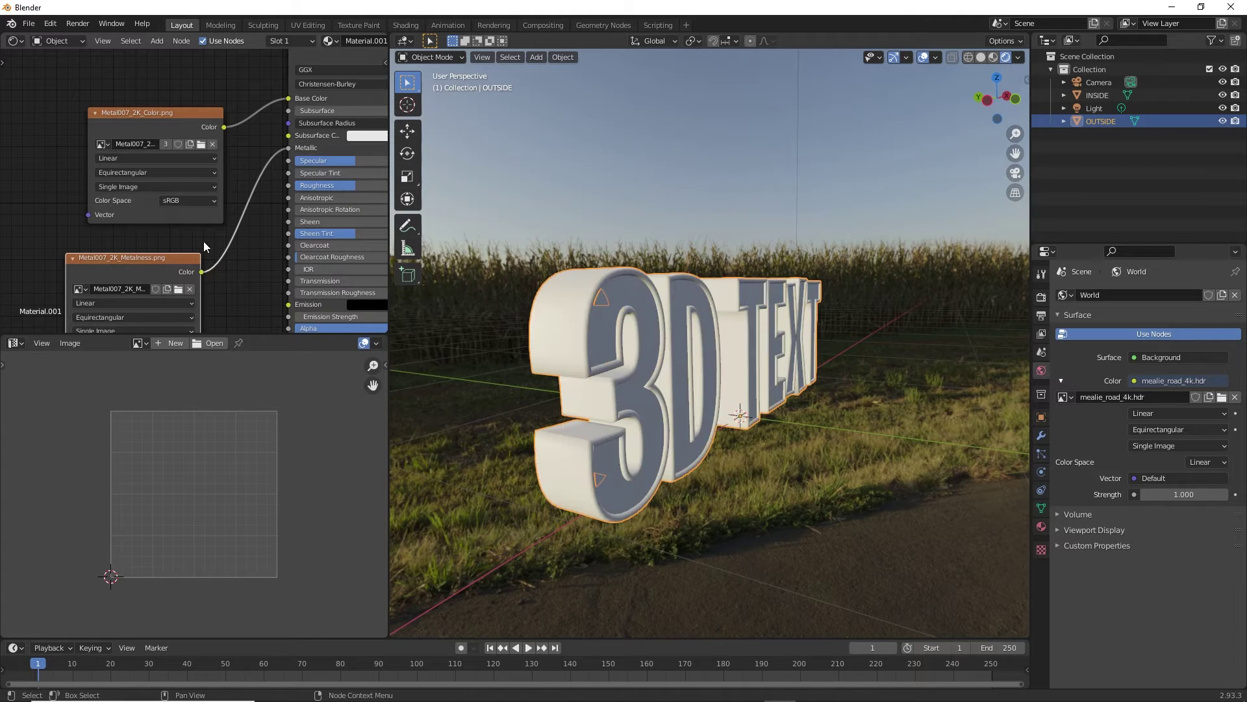
Load Metal007_2K_Roughness.png into the second duplicated texture node and connect its Color output to Roughness
{"action": "middle_click_drag", "start_coordinate": [205, 287], "coordinate": [253, 172]}
{"action": "scroll", "coordinate": [250, 191], "scroll_direction": "down", "scroll_amount": 1}
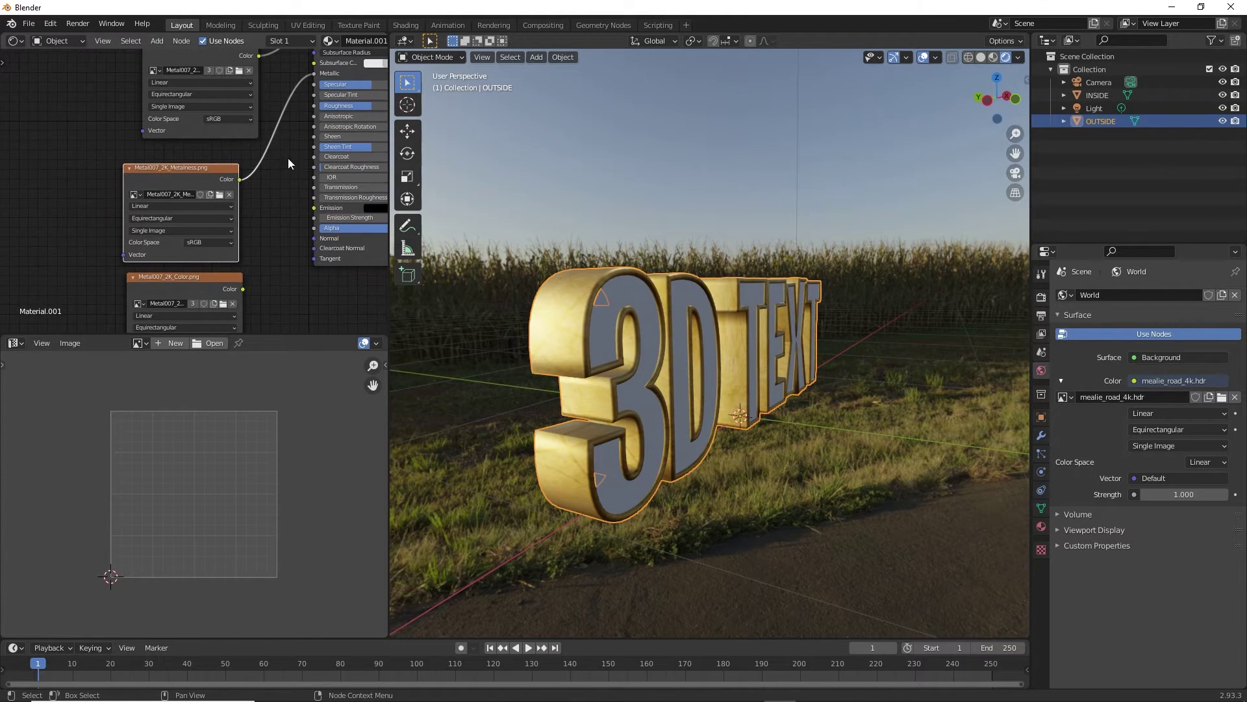
{"action": "left_click", "coordinate": [223, 303]}
{"action": "double_click", "coordinate": [496, 217]}
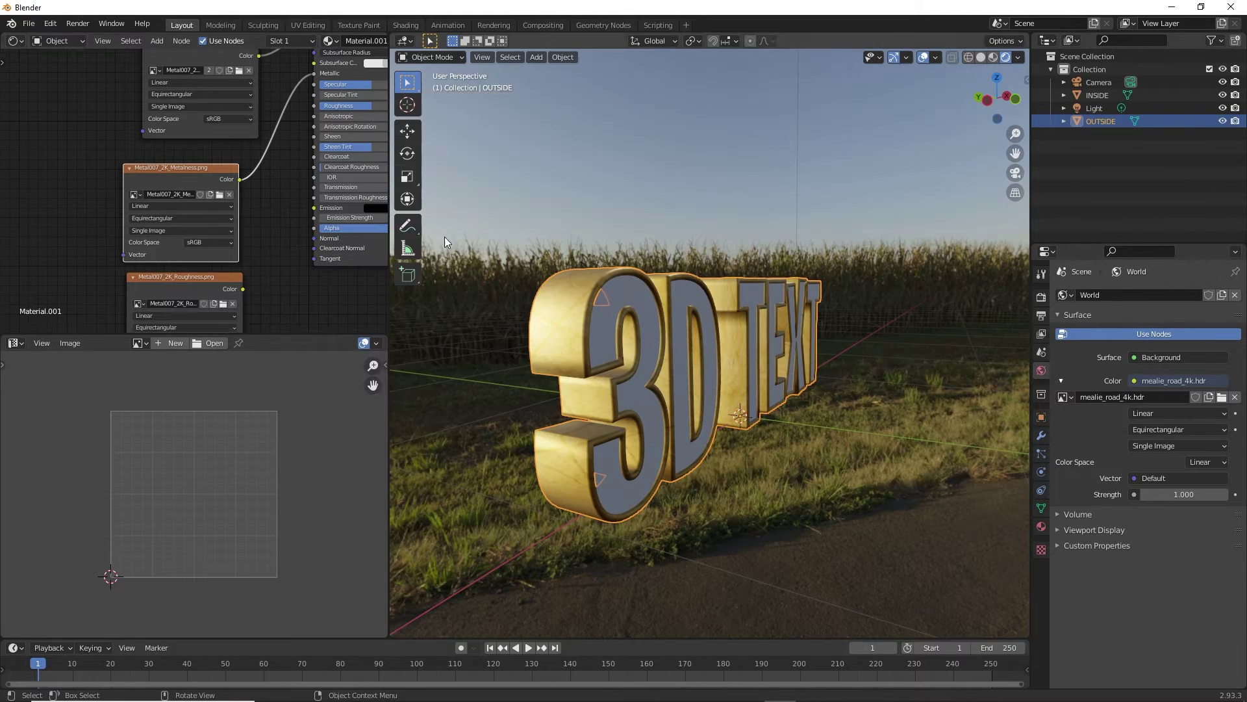
{"action": "left_click_drag", "start_coordinate": [242, 289], "coordinate": [292, 164]}
{"action": "left_click_drag", "start_coordinate": [304, 117], "coordinate": [314, 105]}
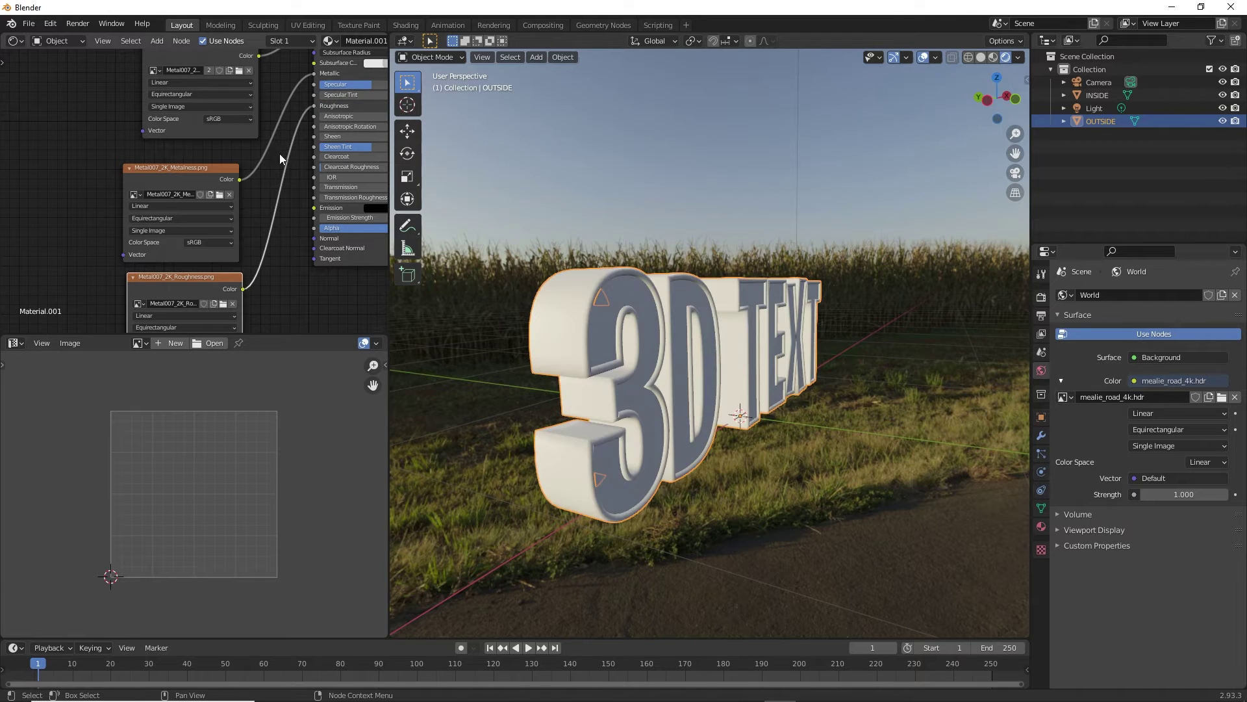
Load Metal007_2K_Normal.png into the last duplicated texture node and connect its Color output to the Principled BSDF's Normal input
{"action": "scroll", "coordinate": [238, 246], "scroll_direction": "down", "scroll_amount": 2}
{"action": "middle_click_drag", "start_coordinate": [239, 248], "coordinate": [235, 154]}
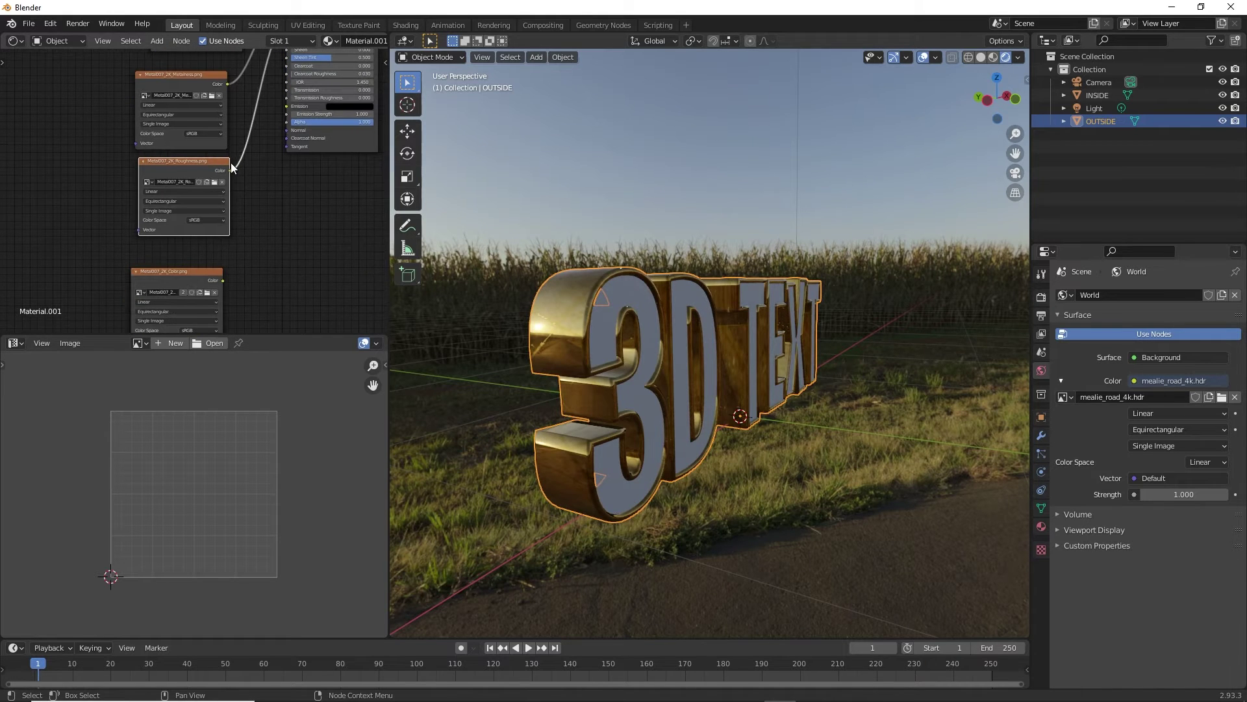
{"action": "scroll", "coordinate": [196, 275], "scroll_direction": "up", "scroll_amount": 1}
{"action": "left_click", "coordinate": [194, 275]}
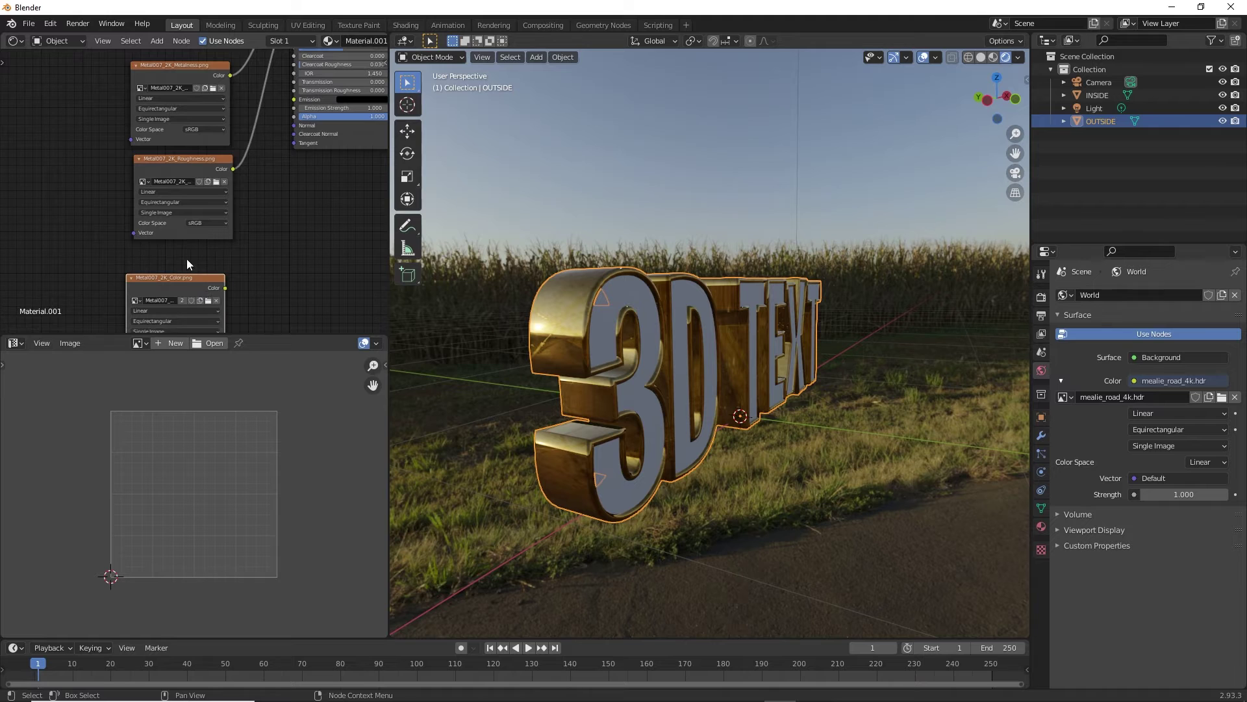
{"action": "left_click", "coordinate": [207, 300]}
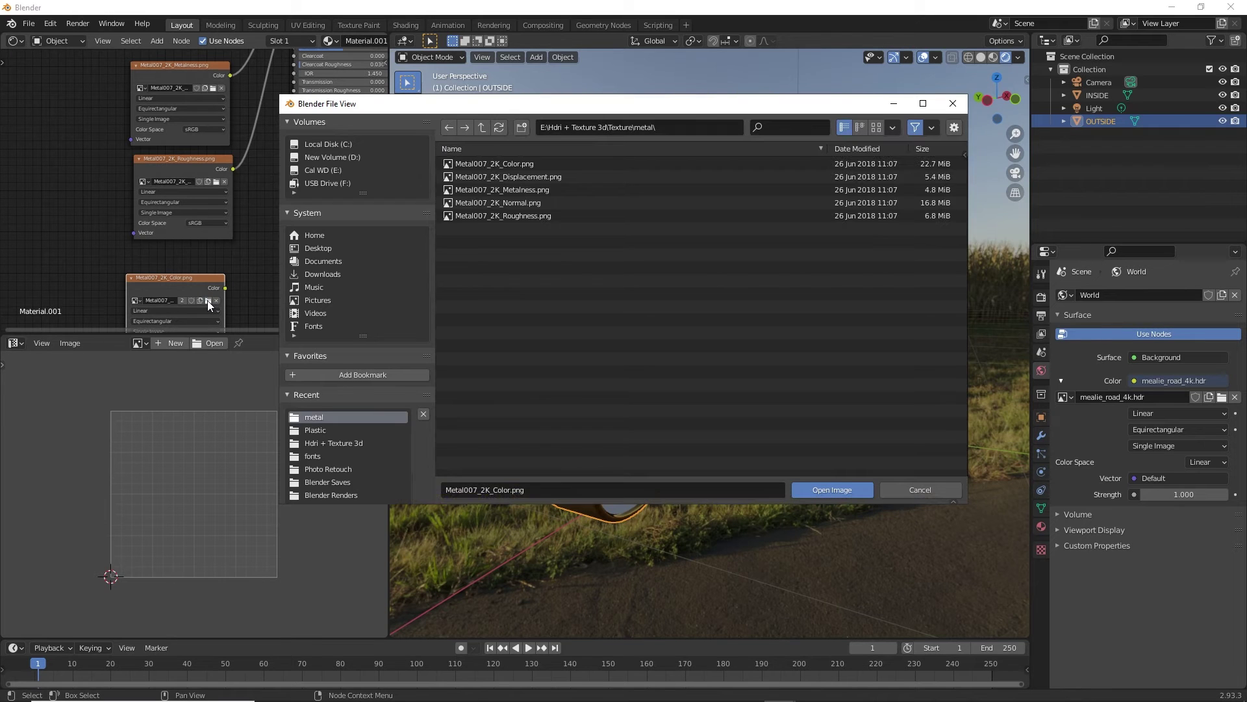
{"action": "double_click", "coordinate": [513, 203]}
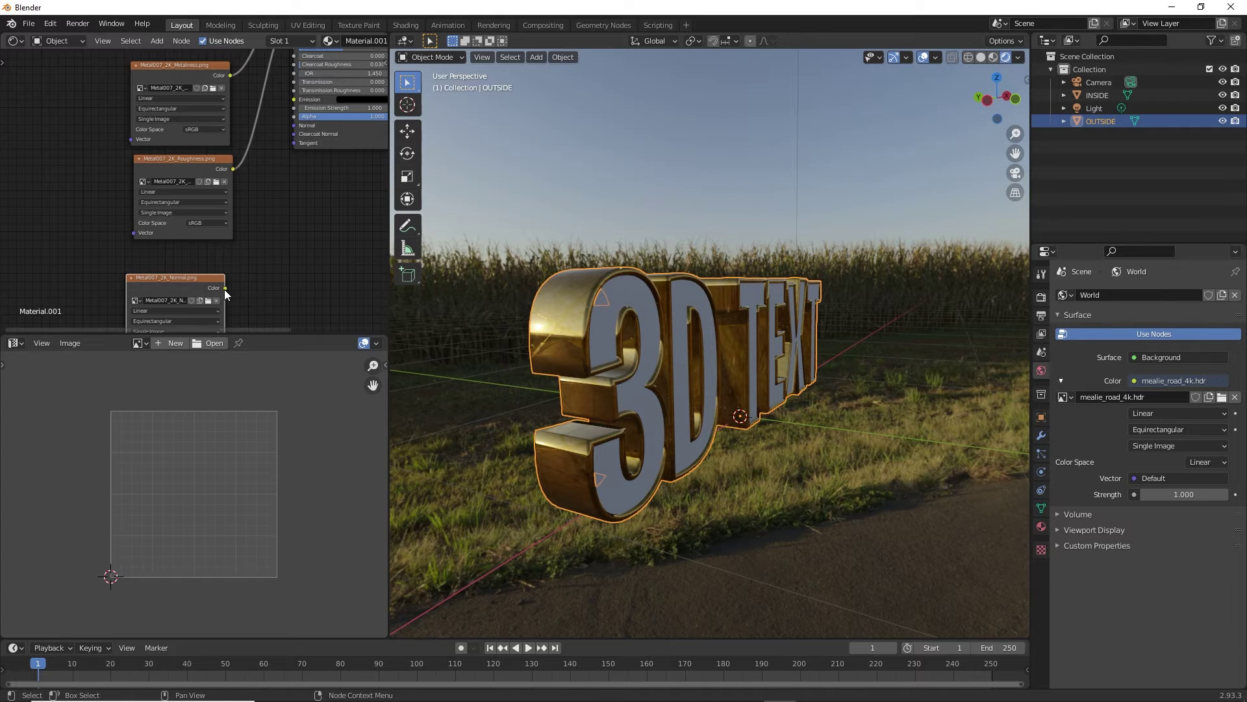
{"action": "left_click_drag", "start_coordinate": [225, 287], "coordinate": [294, 125]}
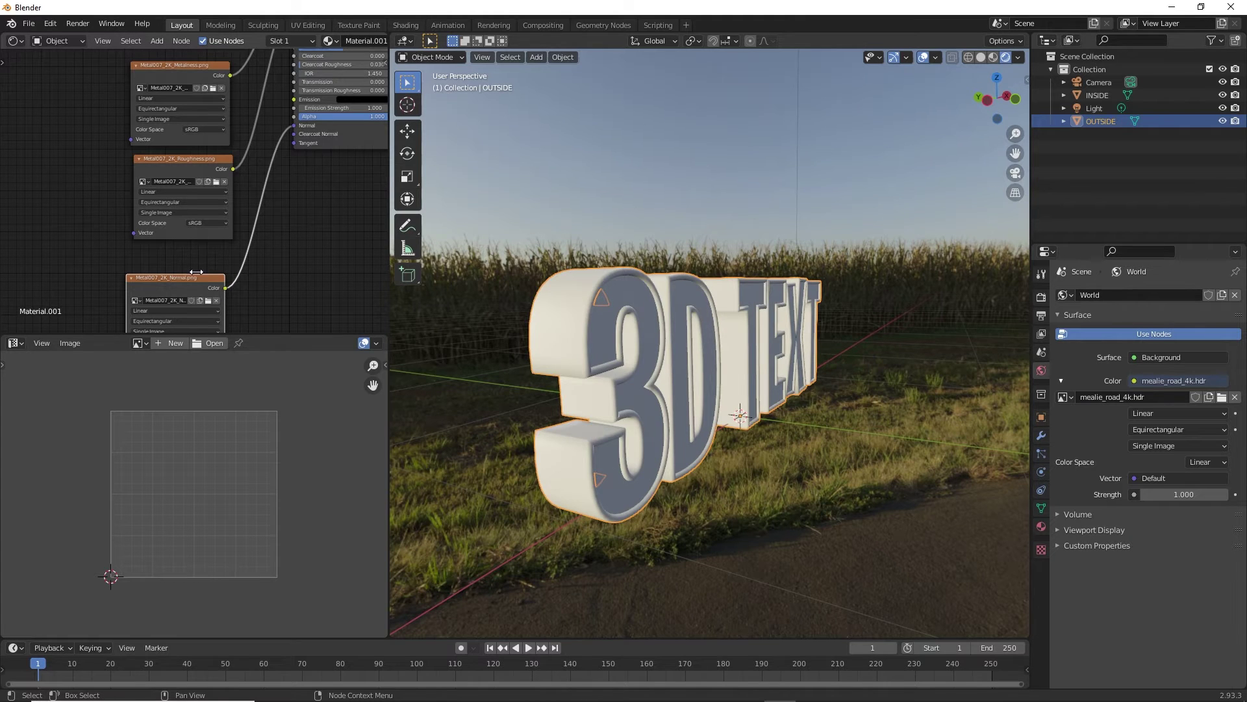
Move the Metal007_2K_Normal.png node further down, away from the roughness texture node, and deselect it
{"action": "scroll", "coordinate": [197, 284], "scroll_direction": "down", "scroll_amount": 3}
{"action": "middle_click_drag", "start_coordinate": [202, 291], "coordinate": [180, 224]}
{"action": "scroll", "coordinate": [173, 179], "scroll_direction": "up", "scroll_amount": 2}
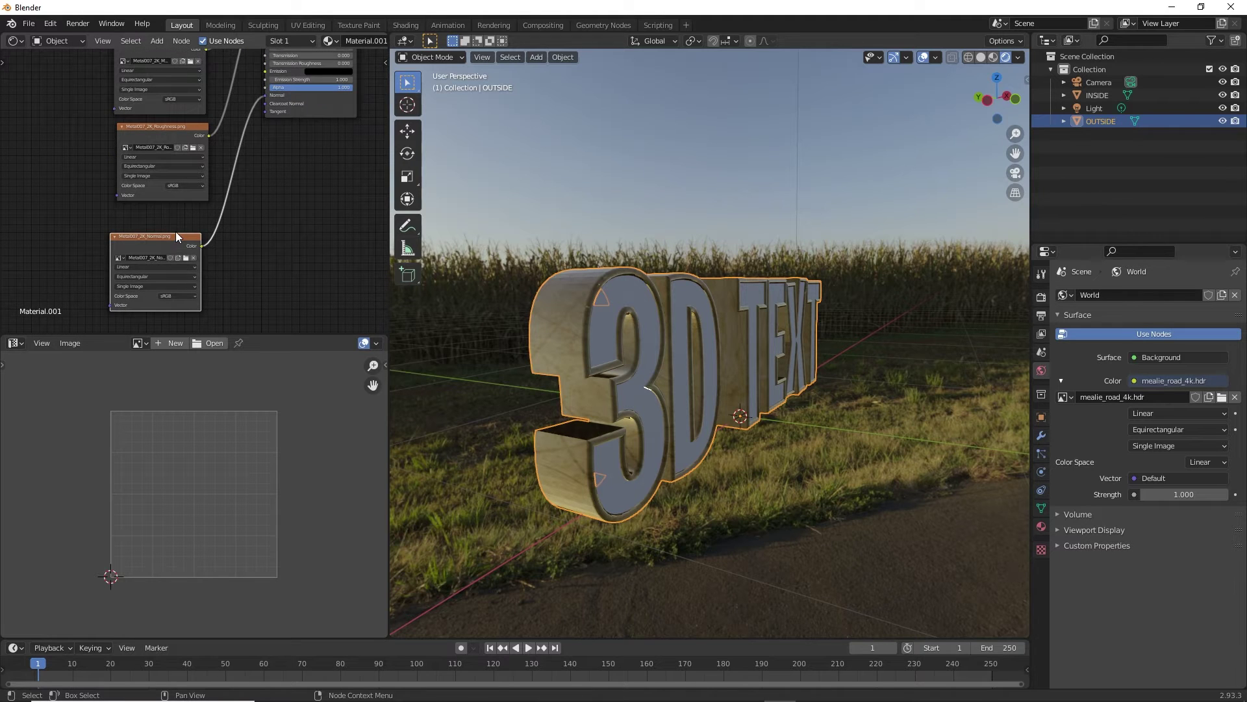
{"action": "left_click_drag", "start_coordinate": [162, 250], "coordinate": [158, 273]}
{"action": "left_click", "coordinate": [235, 231]}
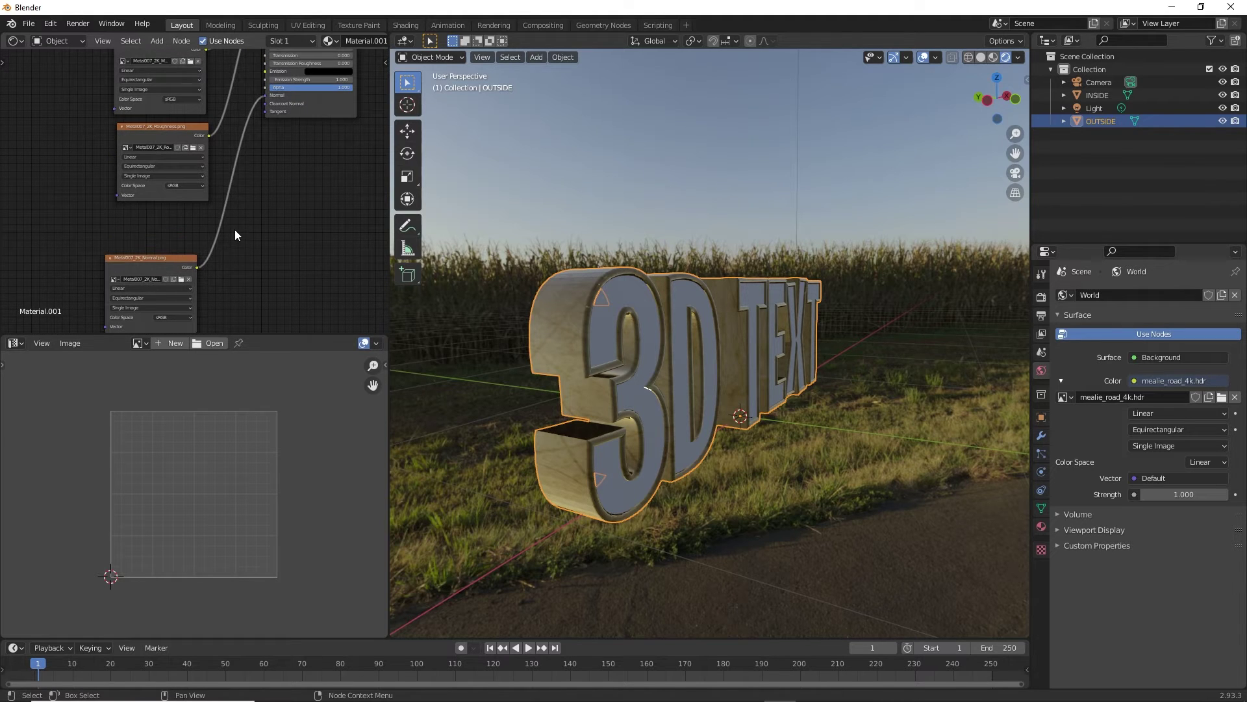
Insert a Normal Map node between the Metal007_2K_Normal.png texture and the Principled BSDF's Normal input
{"action": "key", "text": "shift+a"}
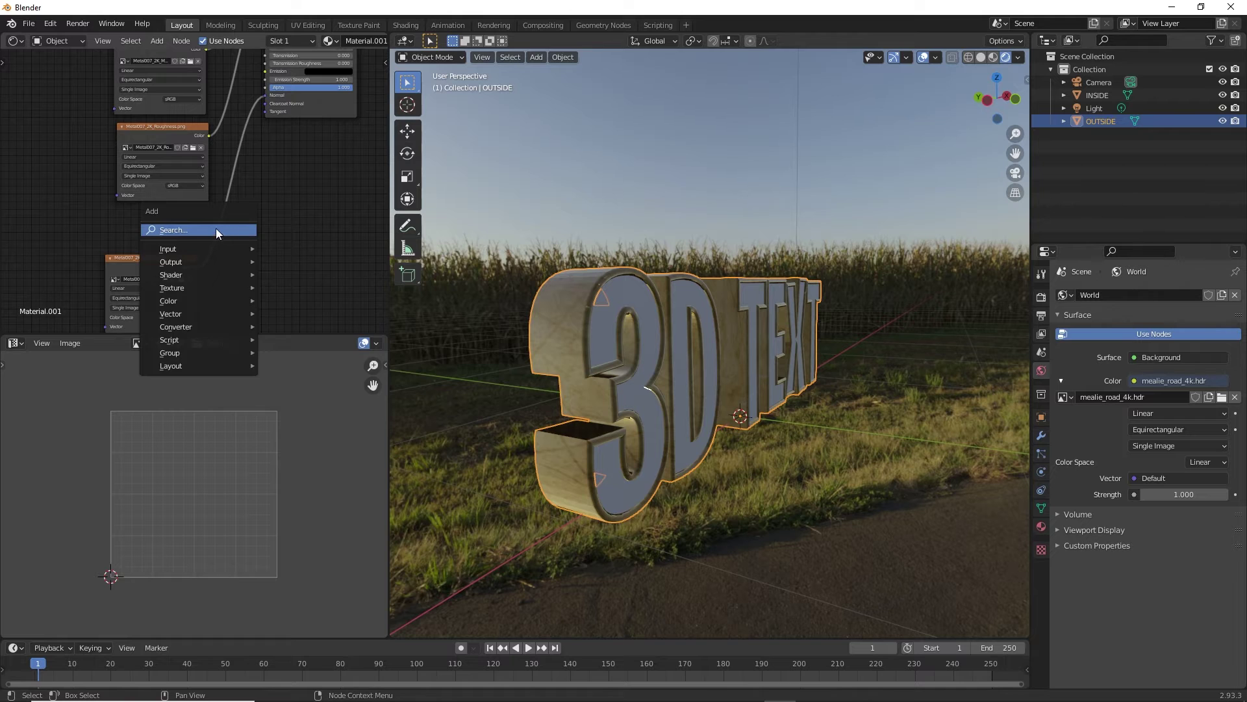
{"action": "type", "text": "norma"}
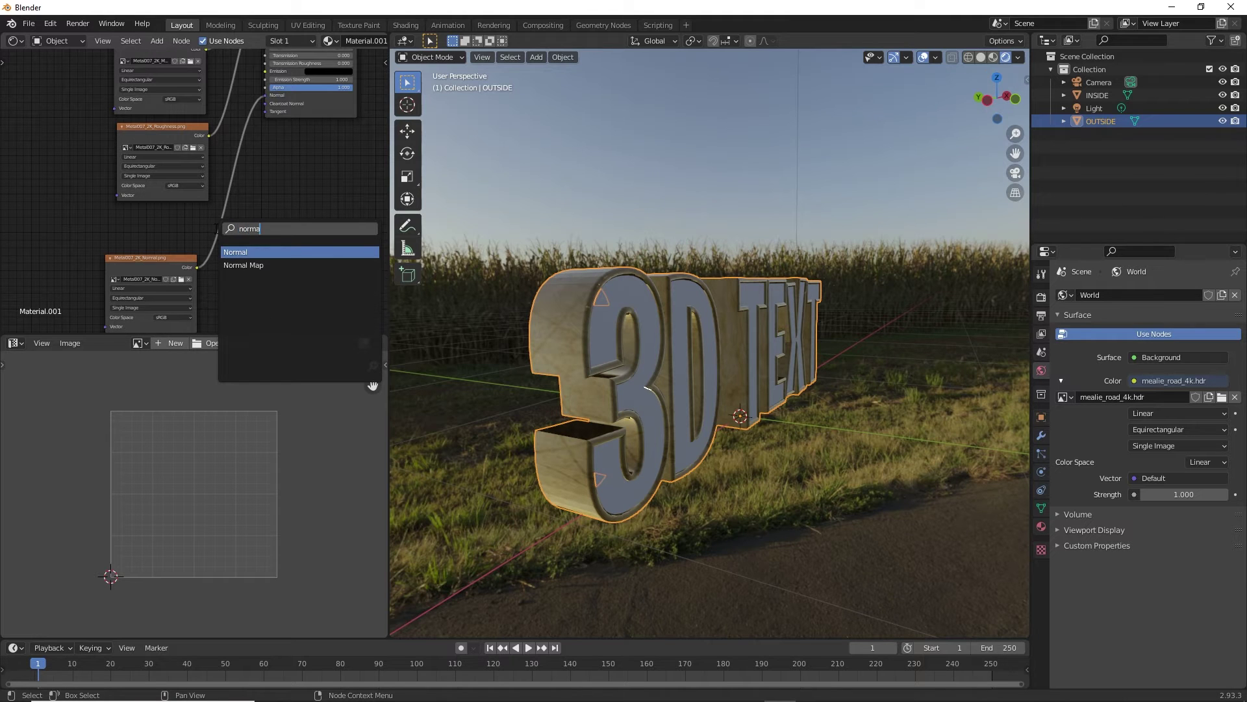
{"action": "left_click", "coordinate": [244, 265]}
{"action": "left_click", "coordinate": [270, 161]}
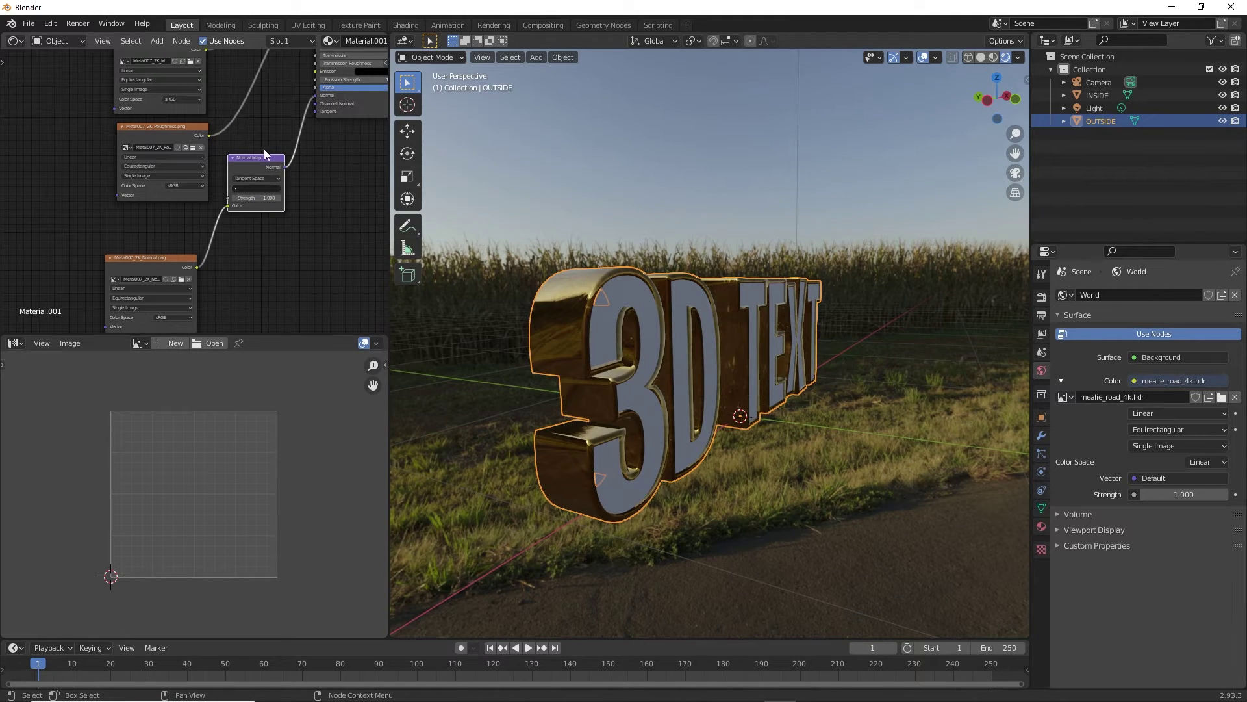
Set the Metal007_2K_Normal.png texture node's color space to Non-Color
{"action": "scroll", "coordinate": [193, 277], "scroll_direction": "up", "scroll_amount": 3}
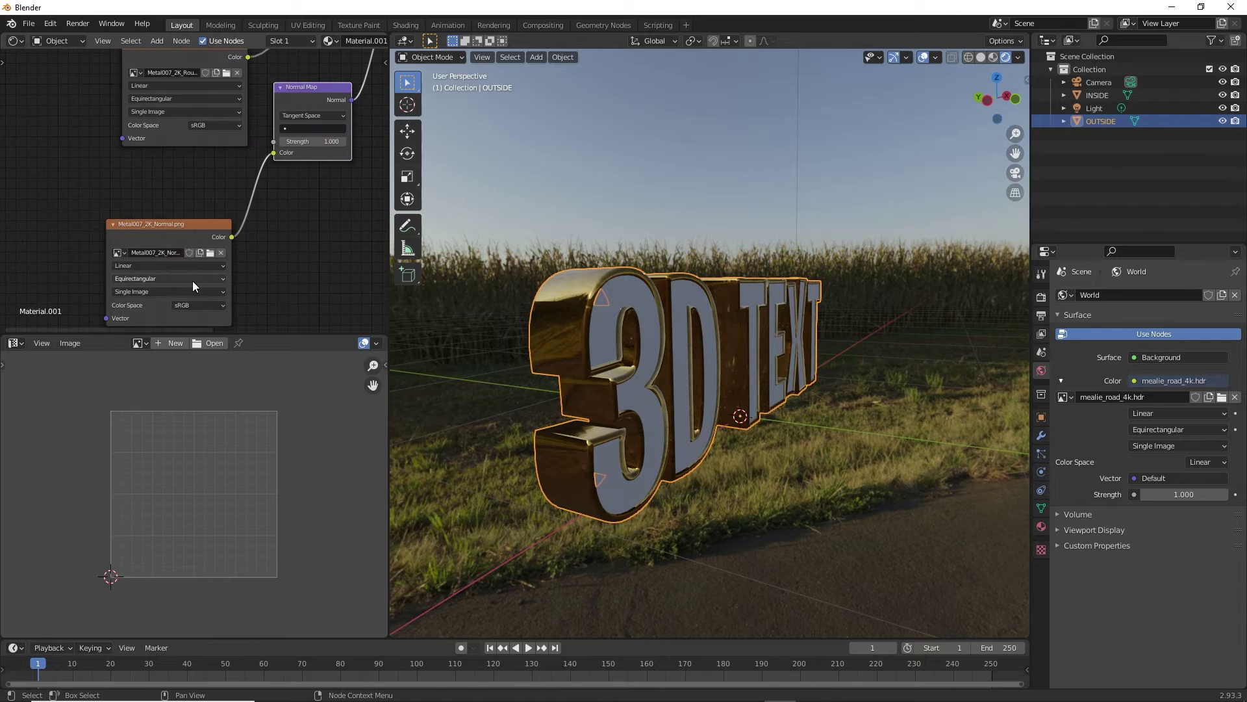
{"action": "middle_click_drag", "start_coordinate": [189, 286], "coordinate": [185, 252]}
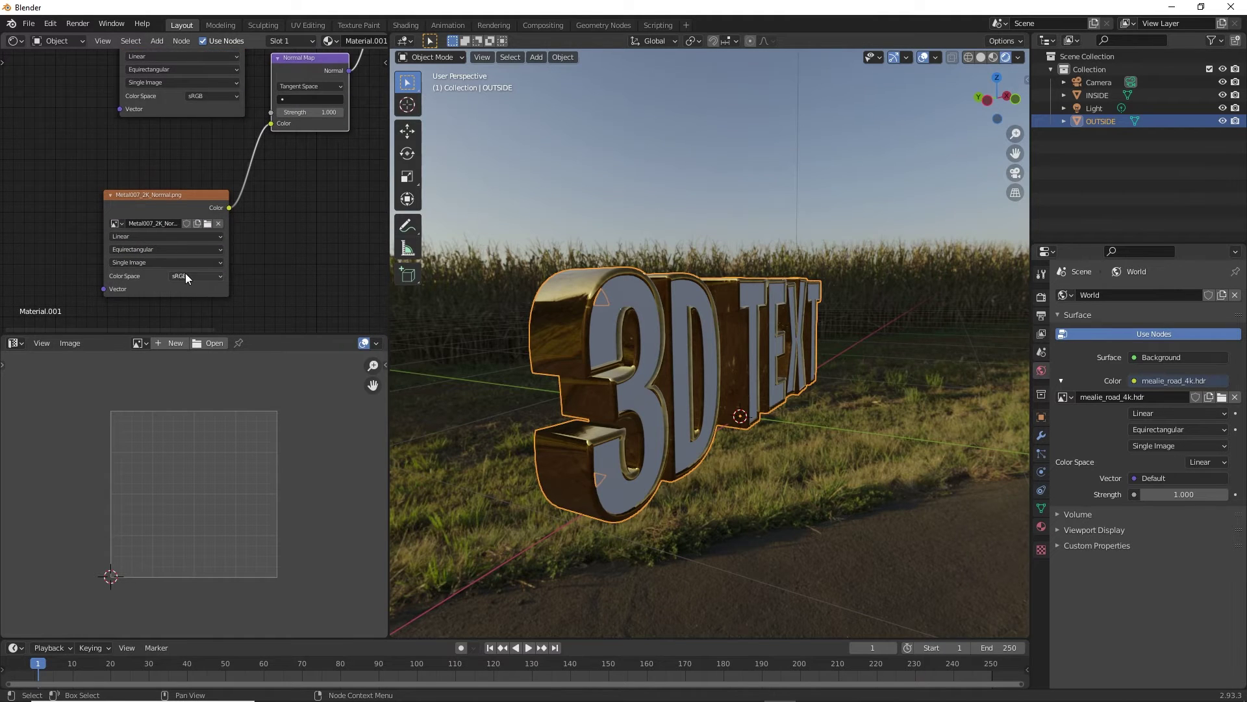
{"action": "scroll", "coordinate": [185, 275], "scroll_direction": "up", "scroll_amount": 2}
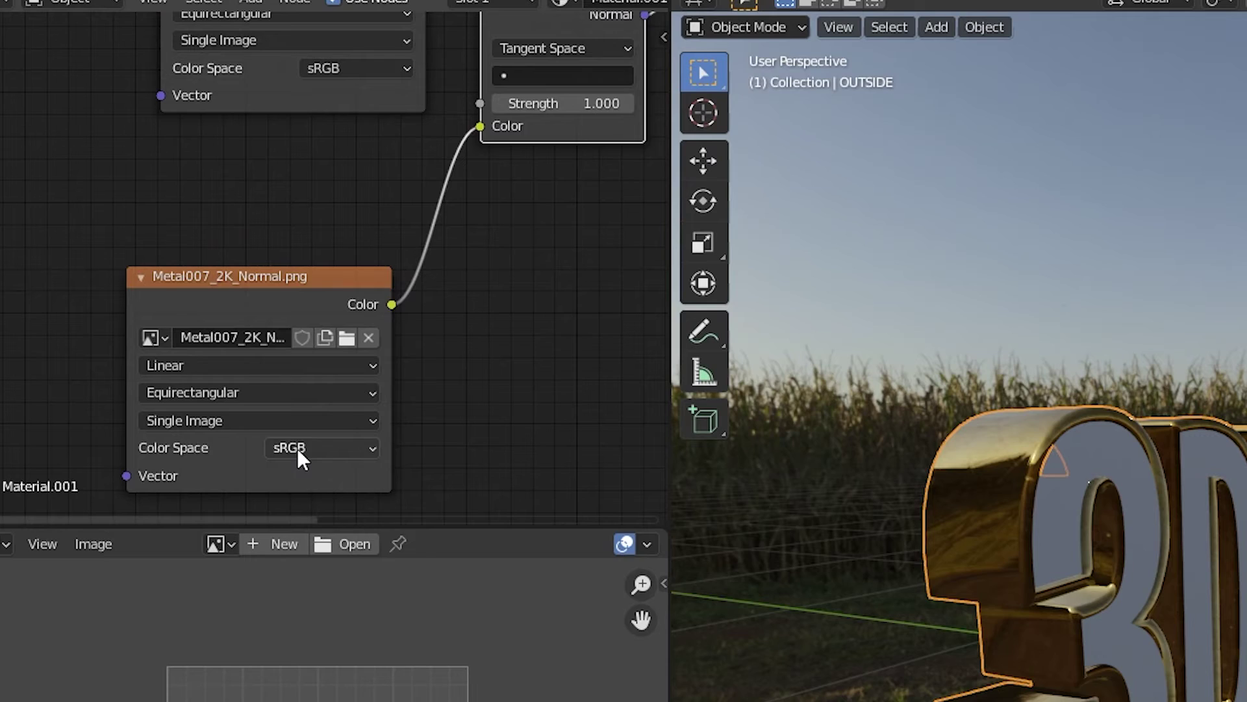
{"action": "left_click", "coordinate": [182, 291]}
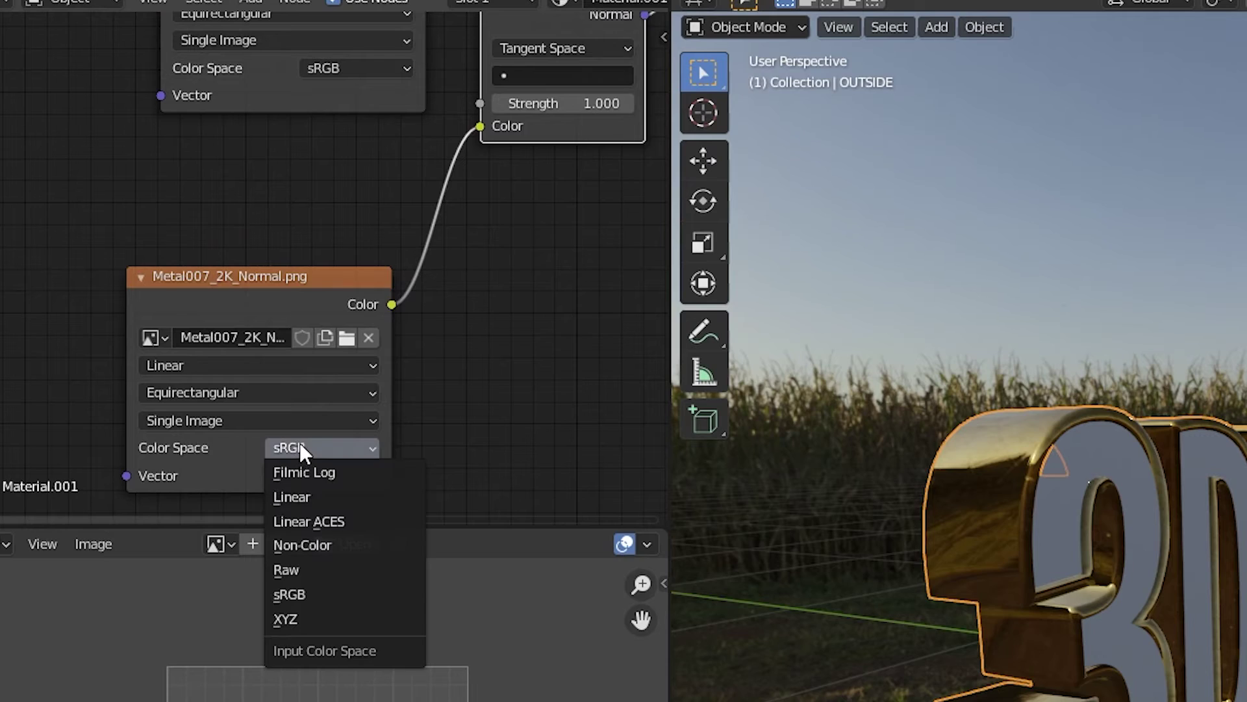
{"action": "left_click", "coordinate": [183, 343]}
Set the color space of the Metal007_2K_Roughness.png and Metal007_2K_Metalness.png texture nodes to Non-Color
{"action": "scroll", "coordinate": [278, 289], "scroll_direction": "up", "scroll_amount": 5, "text": "shift"}
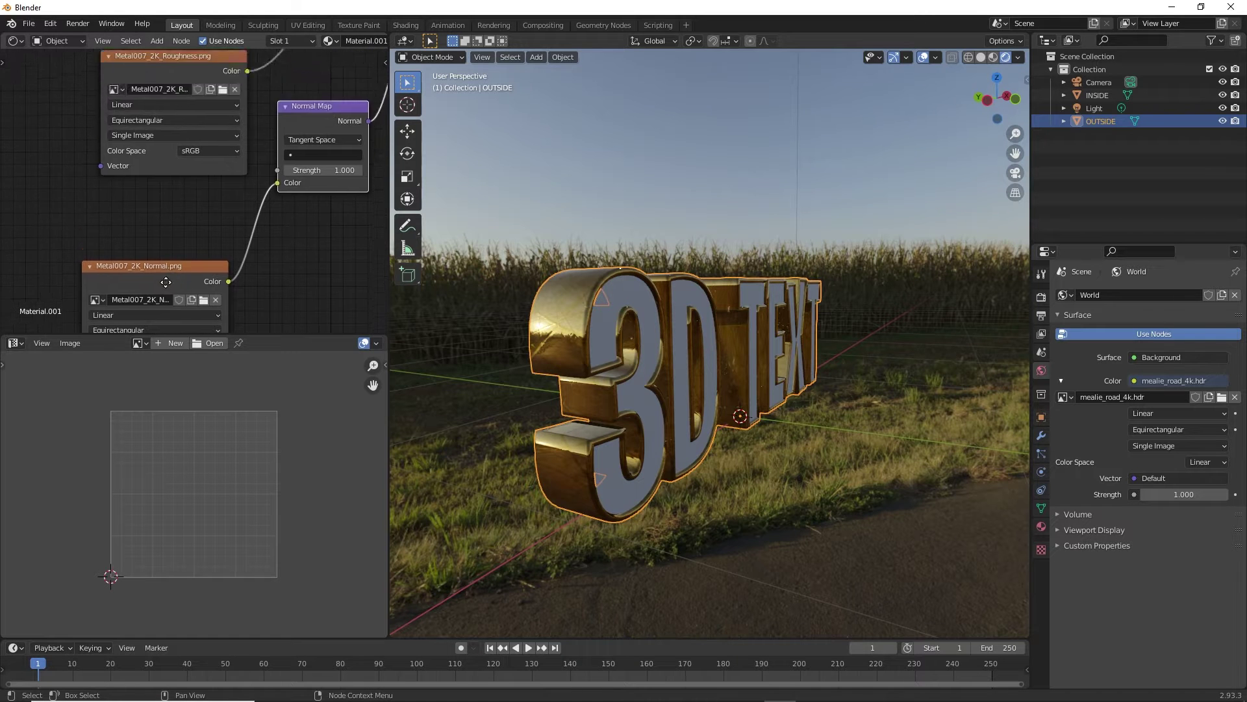
{"action": "left_click", "coordinate": [182, 247]}
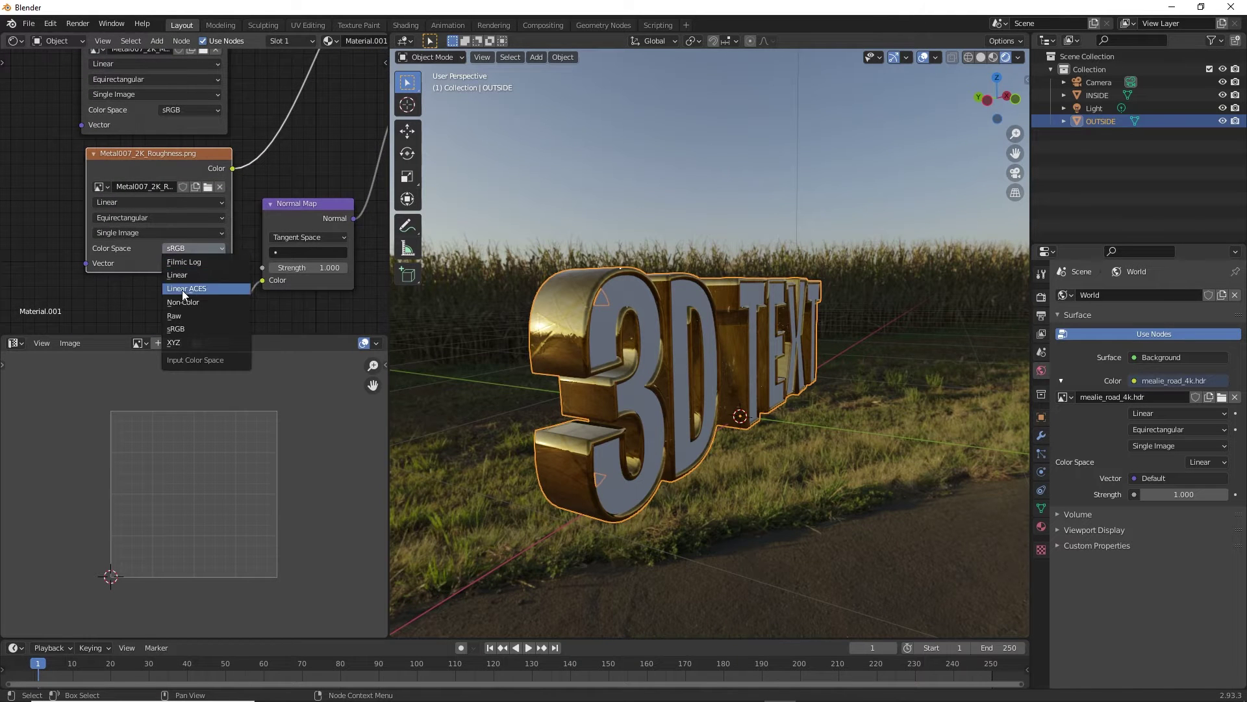
{"action": "left_click", "coordinate": [185, 298]}
{"action": "scroll", "coordinate": [156, 131], "scroll_direction": "up", "scroll_amount": 5, "text": "shift"}
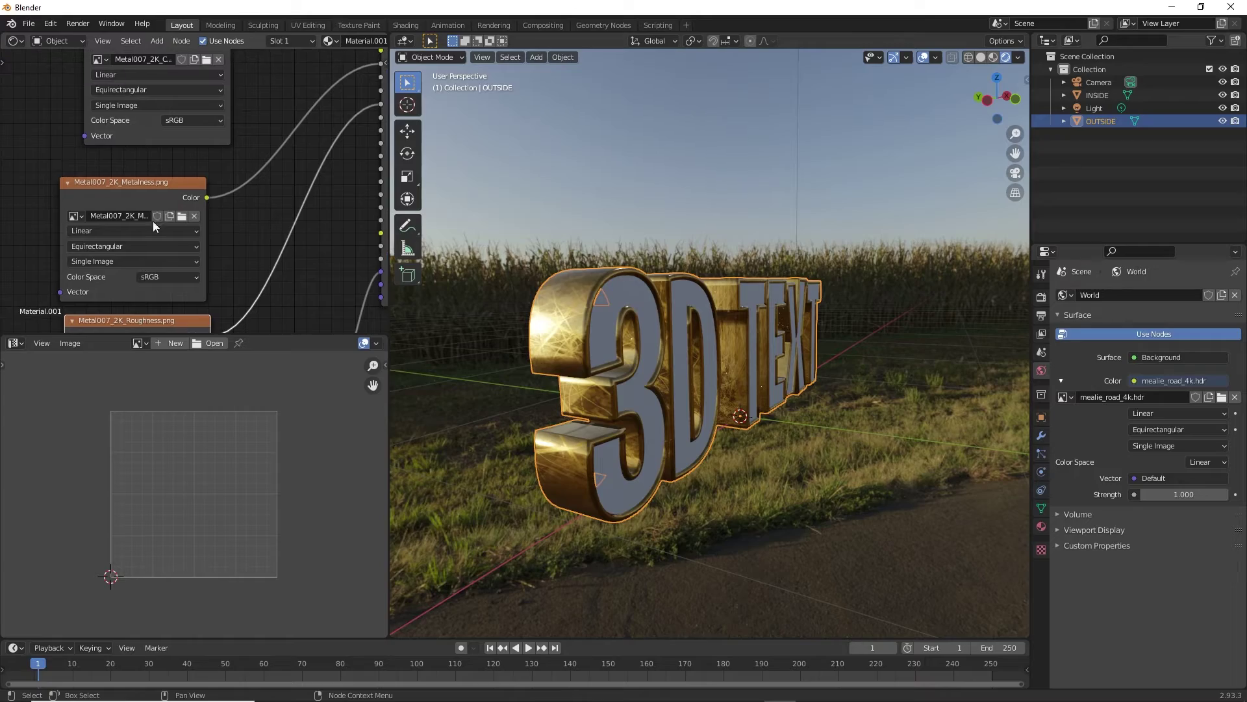
{"action": "left_click", "coordinate": [165, 278]}
{"action": "left_click", "coordinate": [178, 333]}
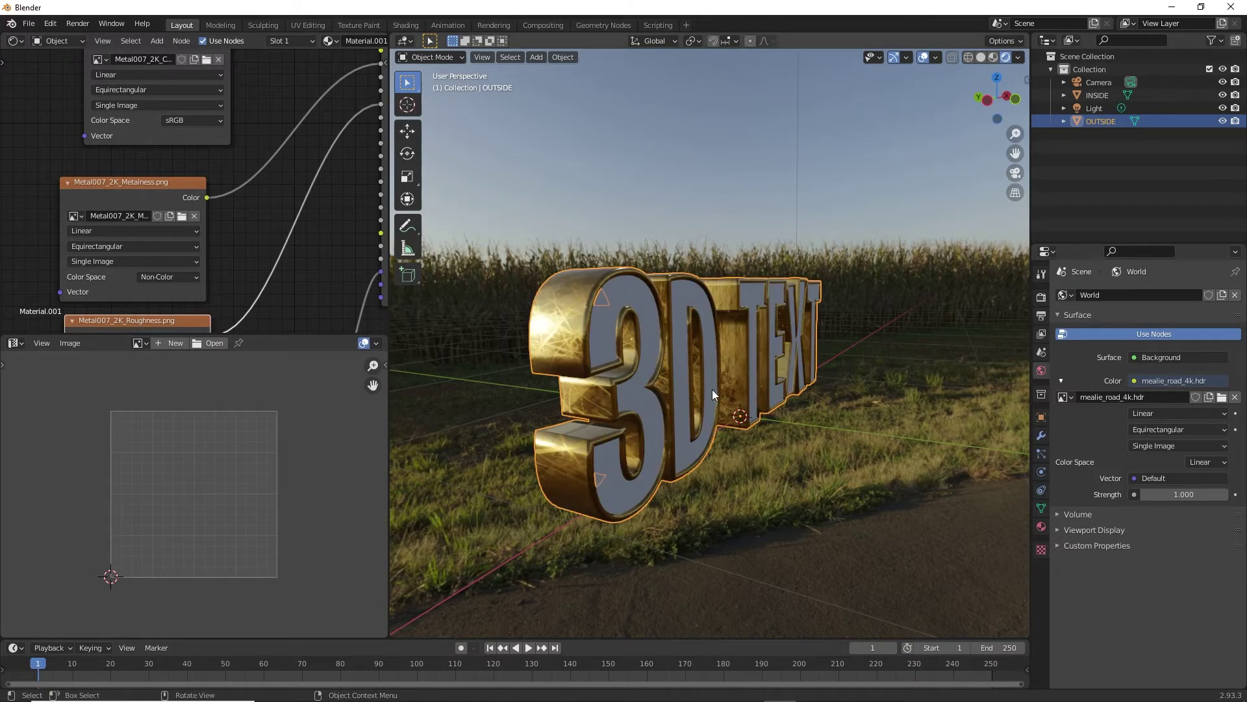
Move the Metal007_2K_Color.png node away from the Principled BSDF to free space on its link, and deselect it
{"action": "middle_click_drag", "start_coordinate": [712, 389], "coordinate": [638, 408]}
{"action": "middle_click_drag", "start_coordinate": [649, 306], "coordinate": [767, 325]}
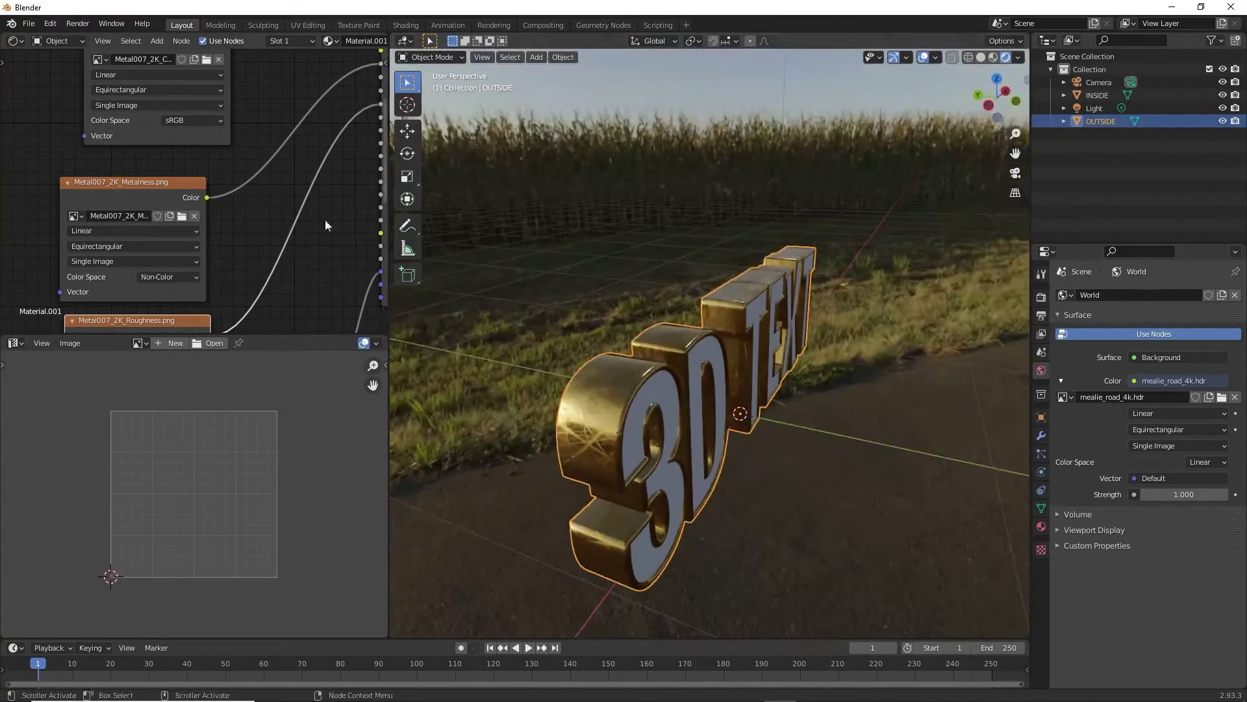
{"action": "scroll", "coordinate": [228, 143], "scroll_direction": "up", "scroll_amount": 8, "text": "shift"}
{"action": "scroll", "coordinate": [195, 155], "scroll_direction": "down", "scroll_amount": 2}
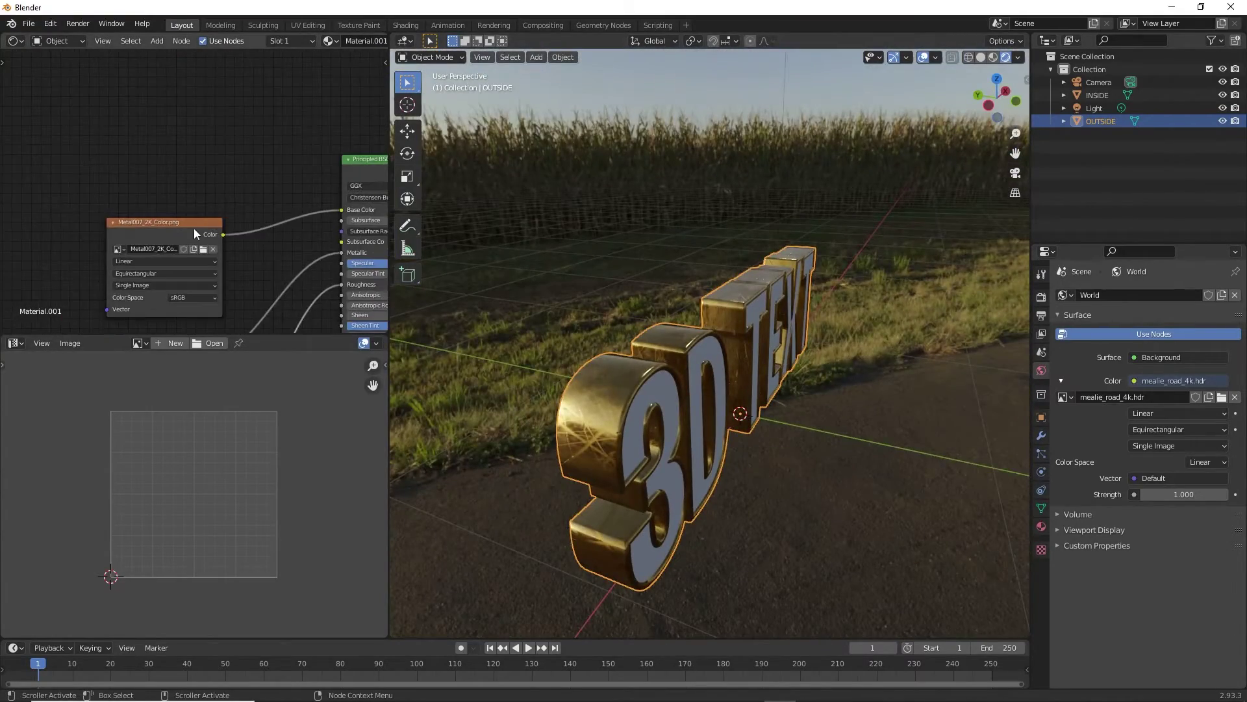
{"action": "left_click_drag", "start_coordinate": [150, 221], "coordinate": [55, 128]}
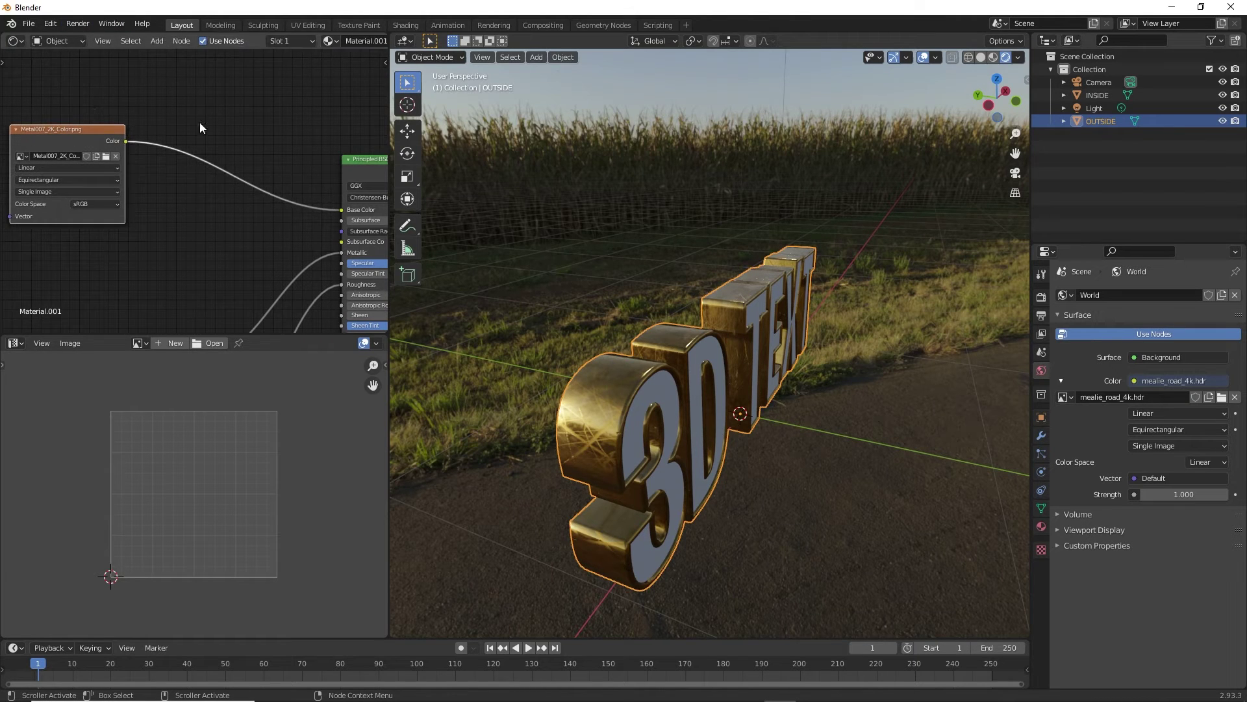
{"action": "left_click", "coordinate": [167, 236]}
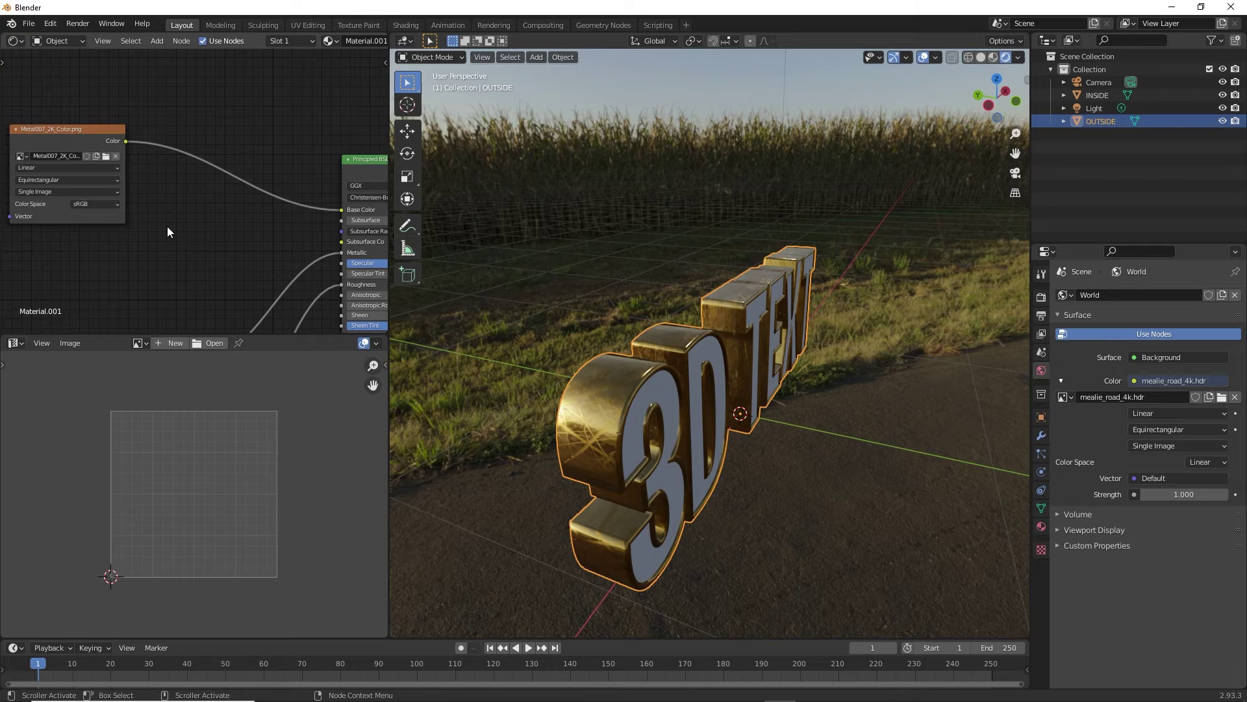
Insert a ColorRamp node on the link between the Metal007_2K_Color.png texture and the Base Color input
{"action": "key", "text": "shift+a"}
{"action": "left_click", "coordinate": [167, 226]}
{"action": "type", "text": "c"}
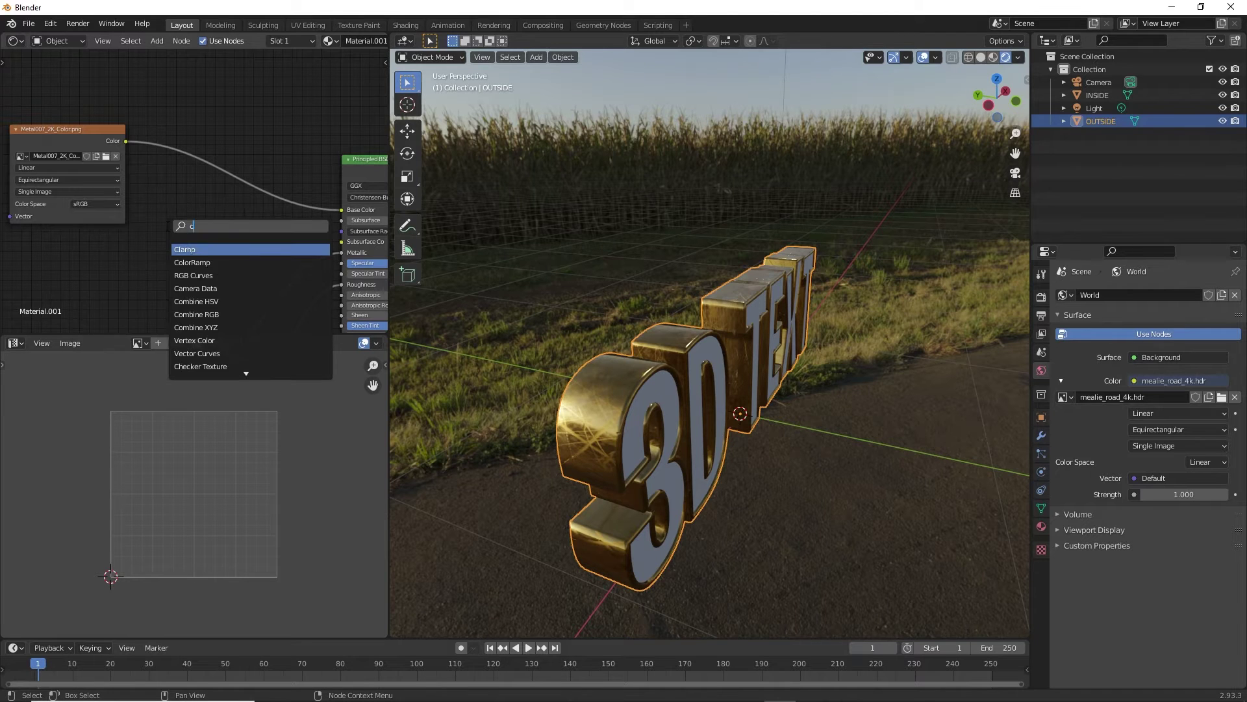
{"action": "type", "text": "olorr"}
{"action": "key", "text": "Return"}
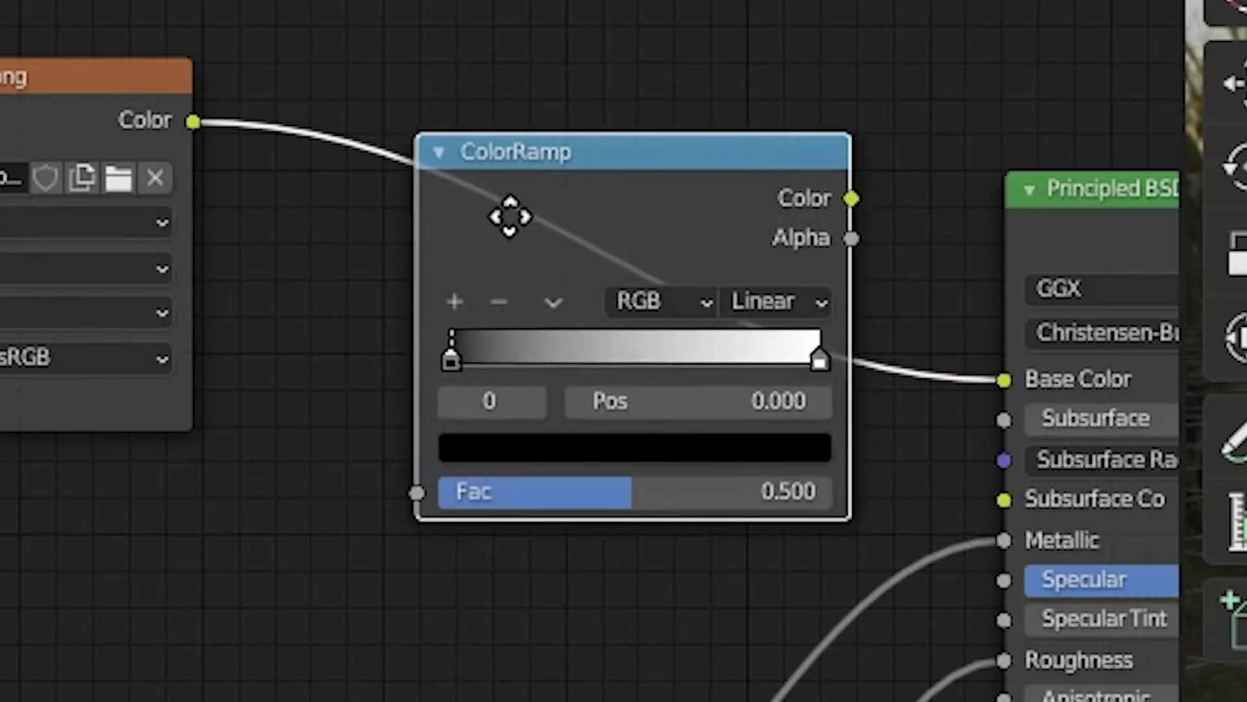
{"action": "left_click", "coordinate": [494, 146]}
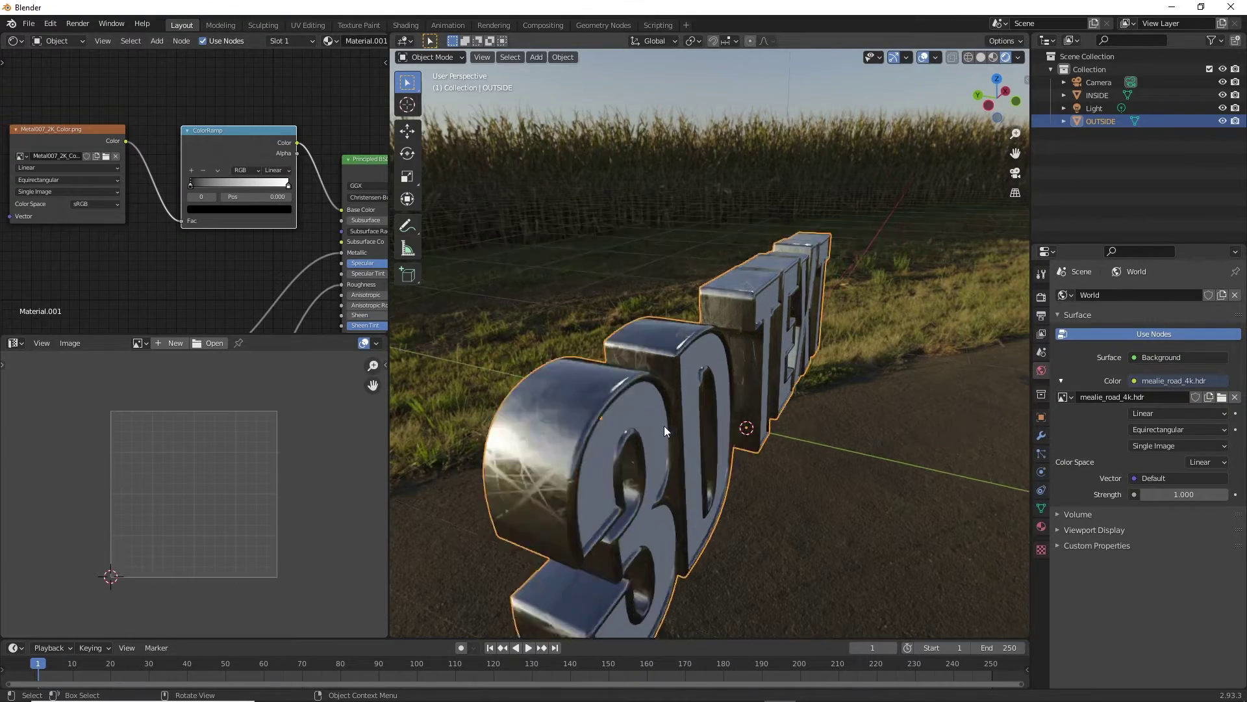
Narrow the ColorRamp gradient by moving the black stop slightly inward and the white stop to position 0.782
{"action": "scroll", "coordinate": [664, 427], "scroll_direction": "up", "scroll_amount": 2}
{"action": "middle_click_drag", "start_coordinate": [664, 426], "coordinate": [705, 450]}
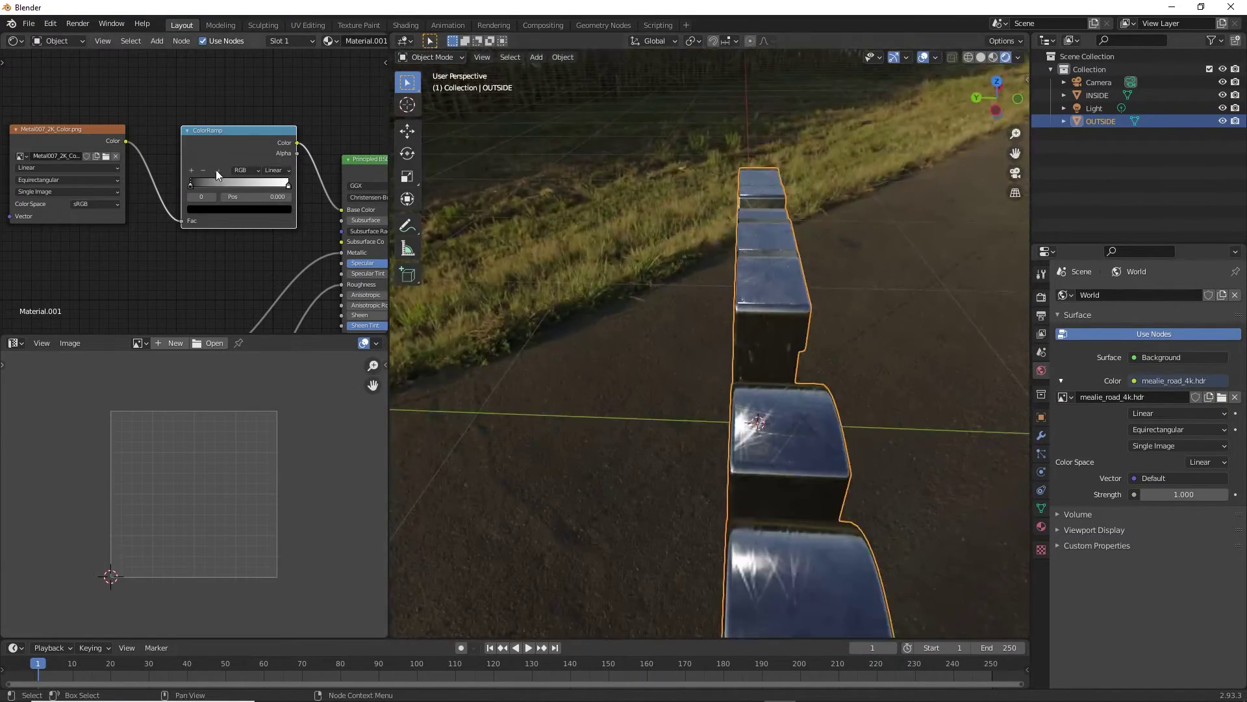
{"action": "scroll", "coordinate": [189, 185], "scroll_direction": "up", "scroll_amount": 1}
{"action": "scroll", "coordinate": [190, 185], "scroll_direction": "up", "scroll_amount": 1}
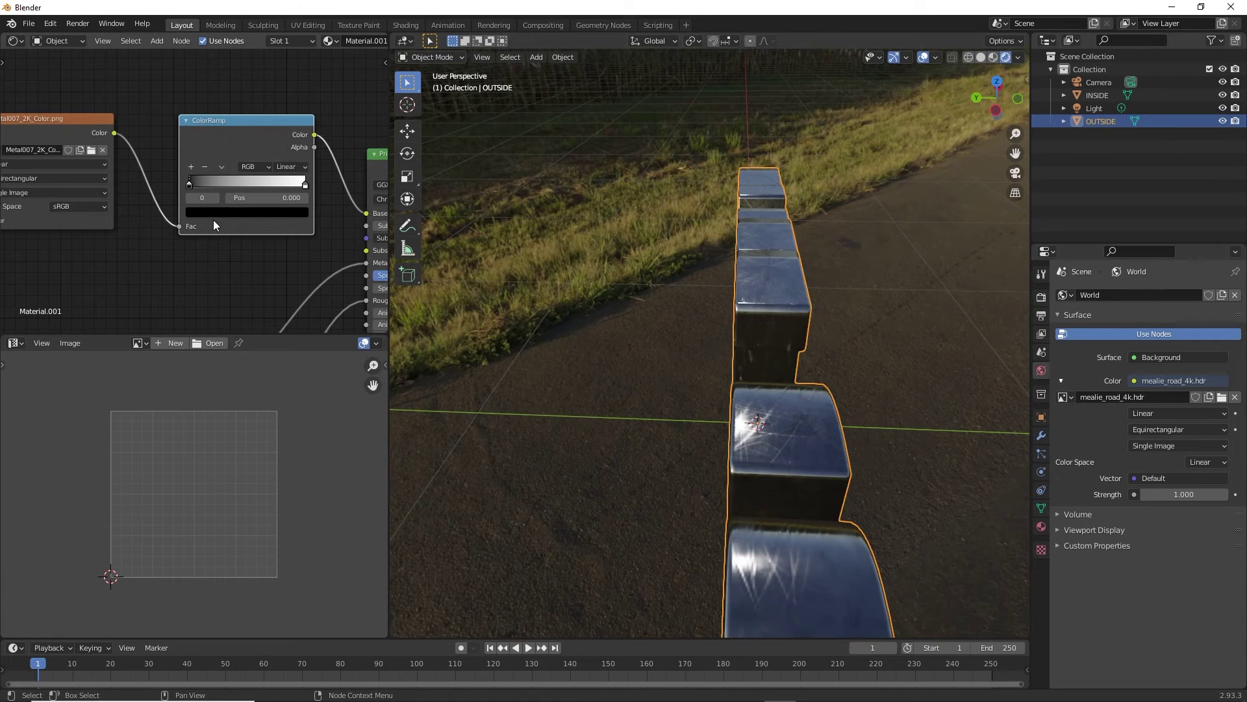
{"action": "left_click_drag", "start_coordinate": [228, 119], "coordinate": [221, 127]}
{"action": "mouse_move", "coordinate": [182, 193]}
{"action": "left_mouse_down"}
{"action": "mouse_move", "coordinate": [245, 192]}
{"action": "mouse_move", "coordinate": [192, 193]}
{"action": "left_mouse_up"}
{"action": "left_click_drag", "start_coordinate": [299, 195], "coordinate": [269, 189]}
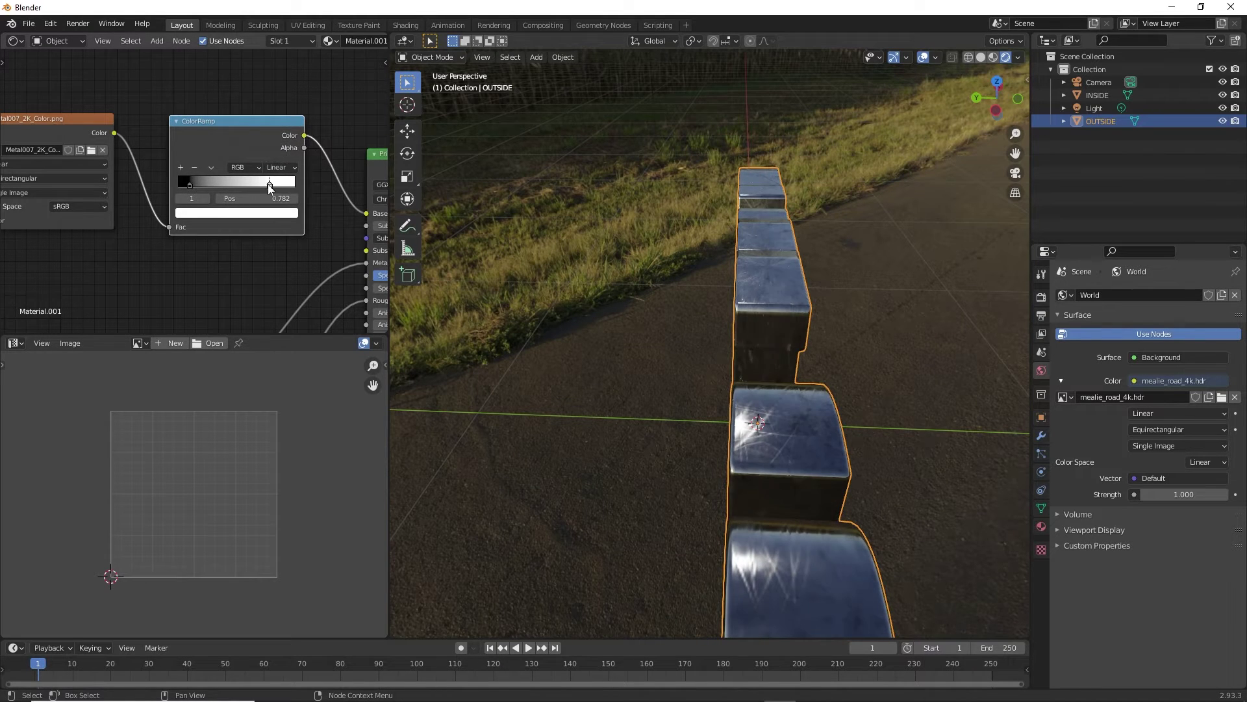
Brighten the ColorRamp's black stop to a neutral light gray with an HSV value of about 0.66
{"action": "left_click", "coordinate": [188, 185]}
{"action": "left_click", "coordinate": [205, 210]}
{"action": "left_click", "coordinate": [273, 55]}
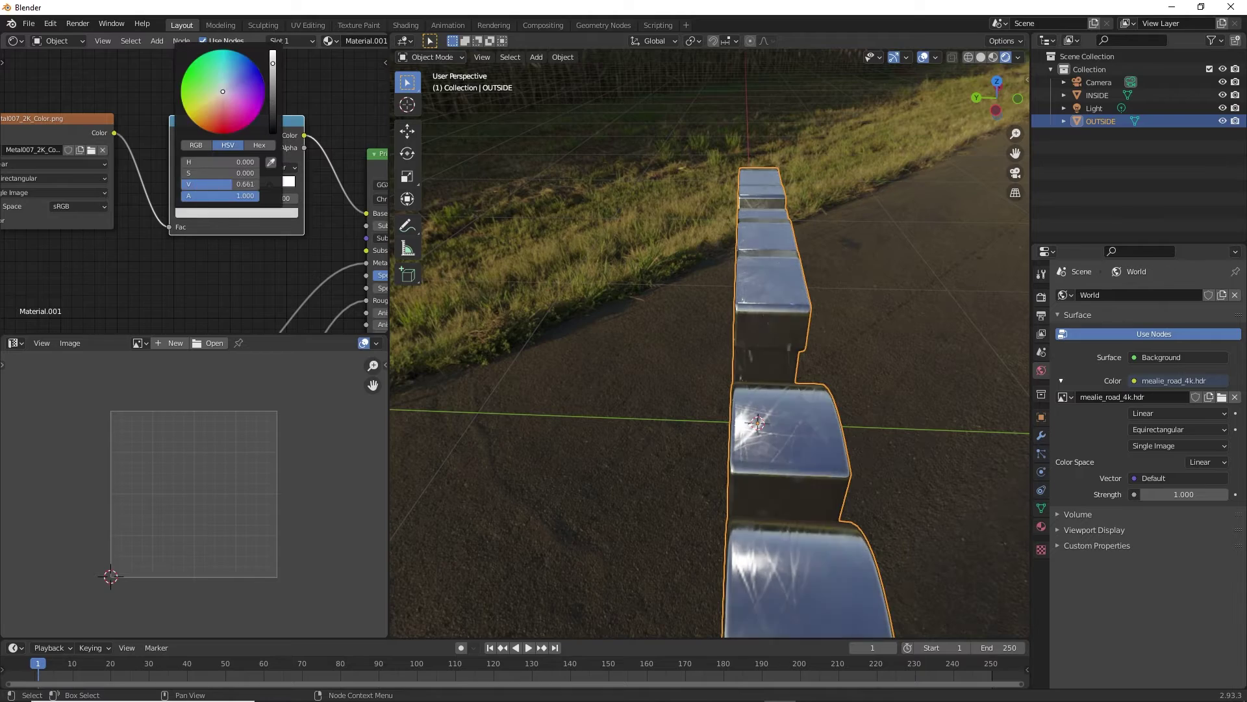
{"action": "mouse_move", "coordinate": [223, 95]}
{"action": "left_mouse_down"}
{"action": "mouse_move", "coordinate": [254, 61]}
{"action": "mouse_move", "coordinate": [223, 95]}
{"action": "left_mouse_up"}
Examine the recolored metal on the 3D text from the front and at an angle, near and far
{"action": "middle_click_drag", "start_coordinate": [773, 338], "coordinate": [705, 308]}
{"action": "scroll", "coordinate": [544, 287], "scroll_direction": "down", "scroll_amount": 4}
{"action": "scroll", "coordinate": [668, 354], "scroll_direction": "up", "scroll_amount": 3}
{"action": "scroll", "coordinate": [676, 304], "scroll_direction": "down", "scroll_amount": 3}
{"action": "mouse_move", "coordinate": [576, 297]}
{"action": "middle_mouse_down"}
{"action": "mouse_move", "coordinate": [639, 301]}
{"action": "mouse_move", "coordinate": [582, 304]}
{"action": "middle_mouse_up"}
{"action": "scroll", "coordinate": [639, 302], "scroll_direction": "up", "scroll_amount": 1}
{"action": "scroll", "coordinate": [580, 303], "scroll_direction": "down", "scroll_amount": 1}
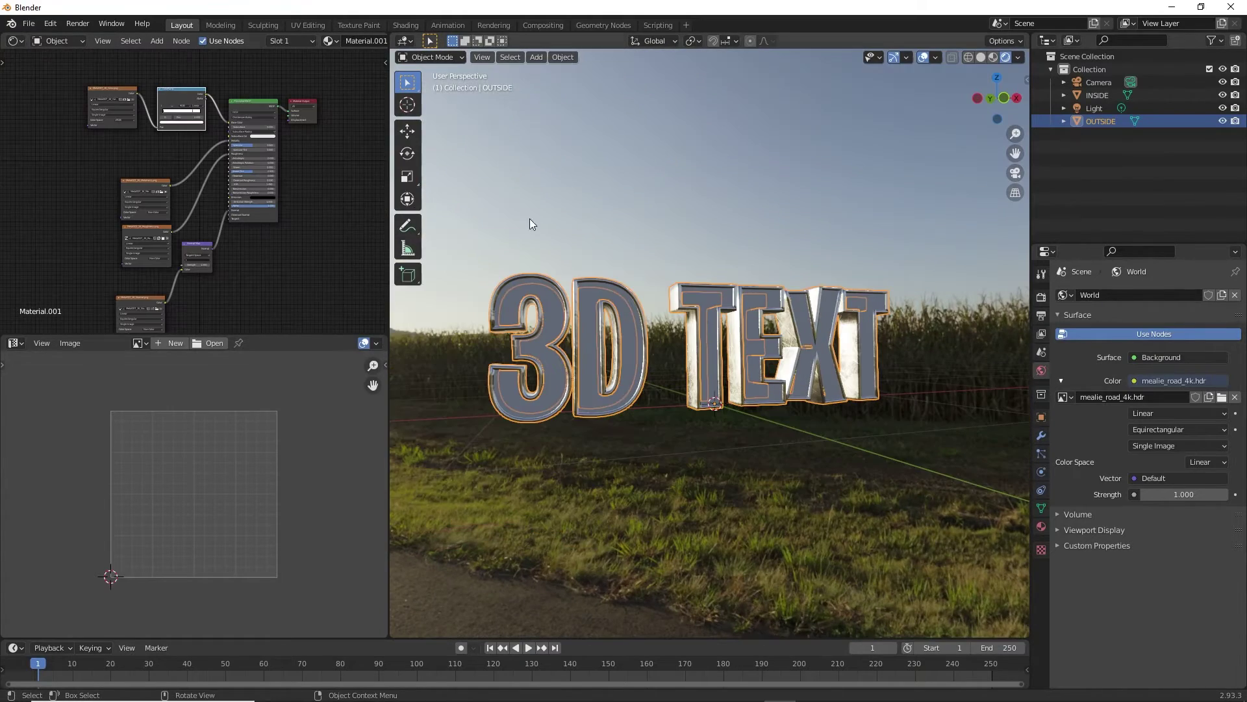
{"action": "middle_click_drag", "start_coordinate": [611, 327], "coordinate": [524, 337]}
{"action": "scroll", "coordinate": [571, 326], "scroll_direction": "up", "scroll_amount": 4}
{"action": "scroll", "coordinate": [529, 356], "scroll_direction": "down", "scroll_amount": 2}
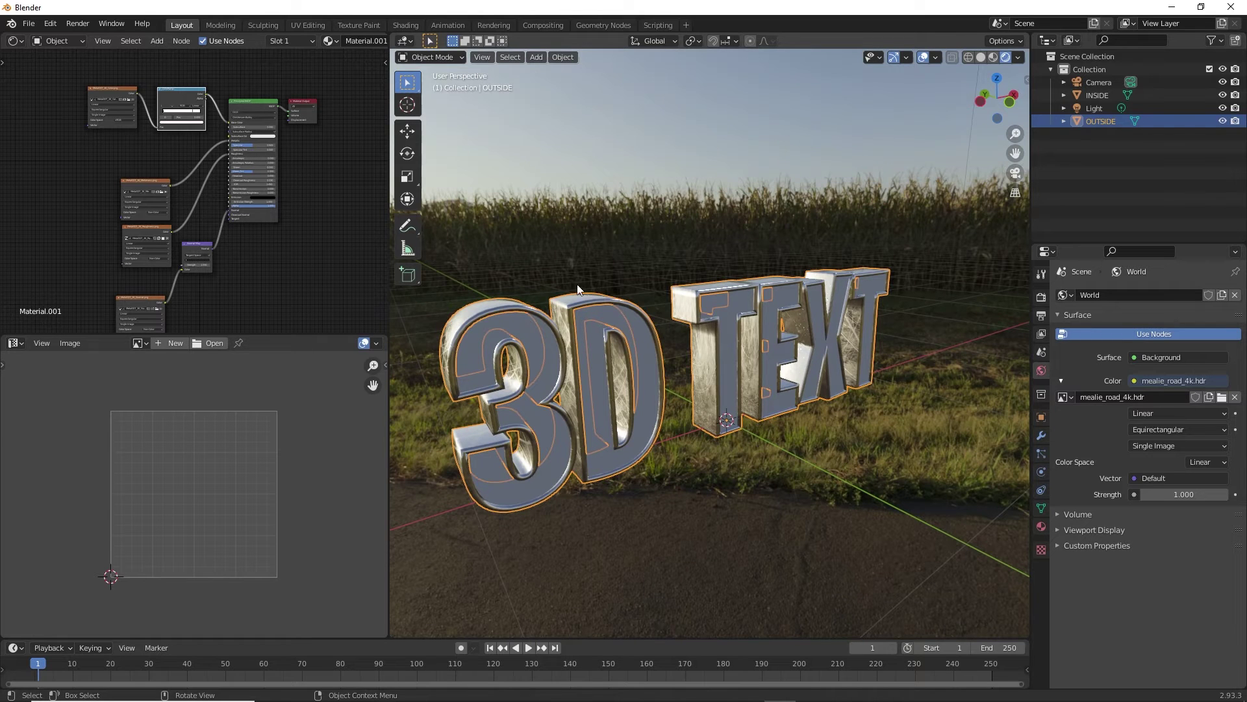
Unwrap the whole OUTSIDE mesh in Edit Mode with Smart UV Project, keeping the 66° angle limit and 0.000 island margin
{"action": "key", "text": "Tab"}
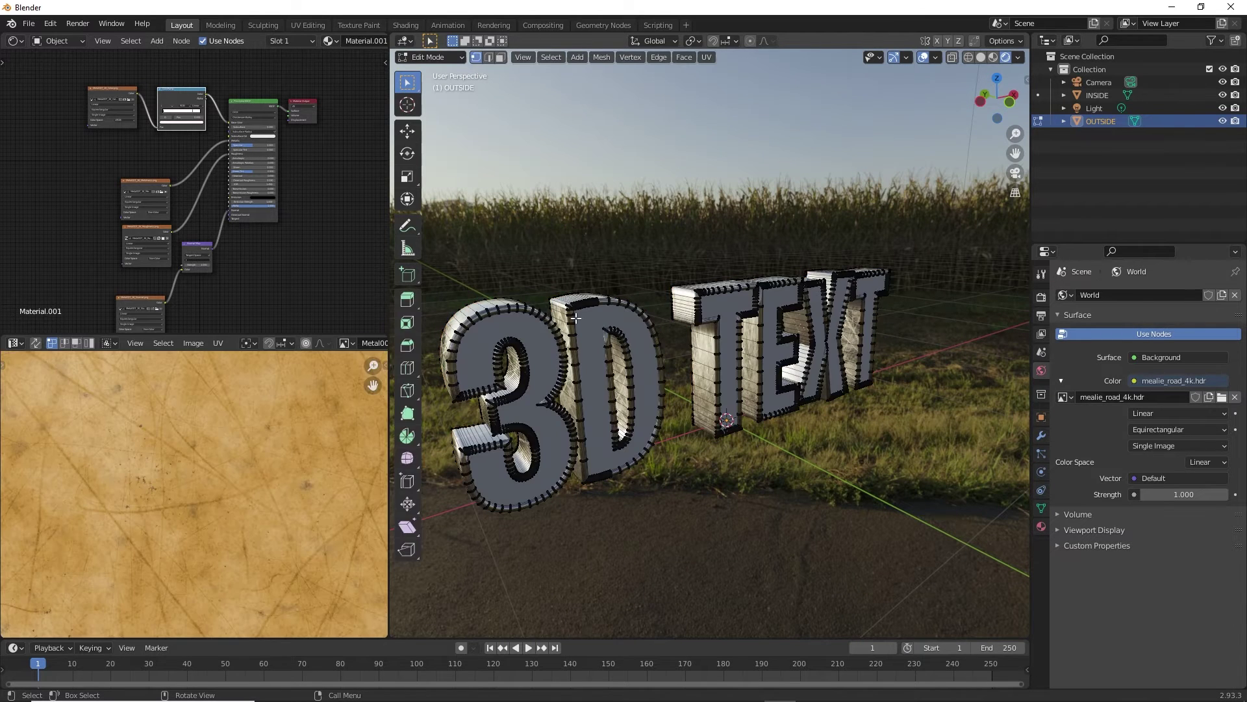
{"action": "scroll", "coordinate": [563, 335], "scroll_direction": "down", "scroll_amount": 1}
{"action": "middle_click_drag", "start_coordinate": [566, 334], "coordinate": [603, 332]}
{"action": "scroll", "coordinate": [564, 345], "scroll_direction": "up", "scroll_amount": 3}
{"action": "key", "text": "a"}
{"action": "scroll", "coordinate": [633, 314], "scroll_direction": "down", "scroll_amount": 1}
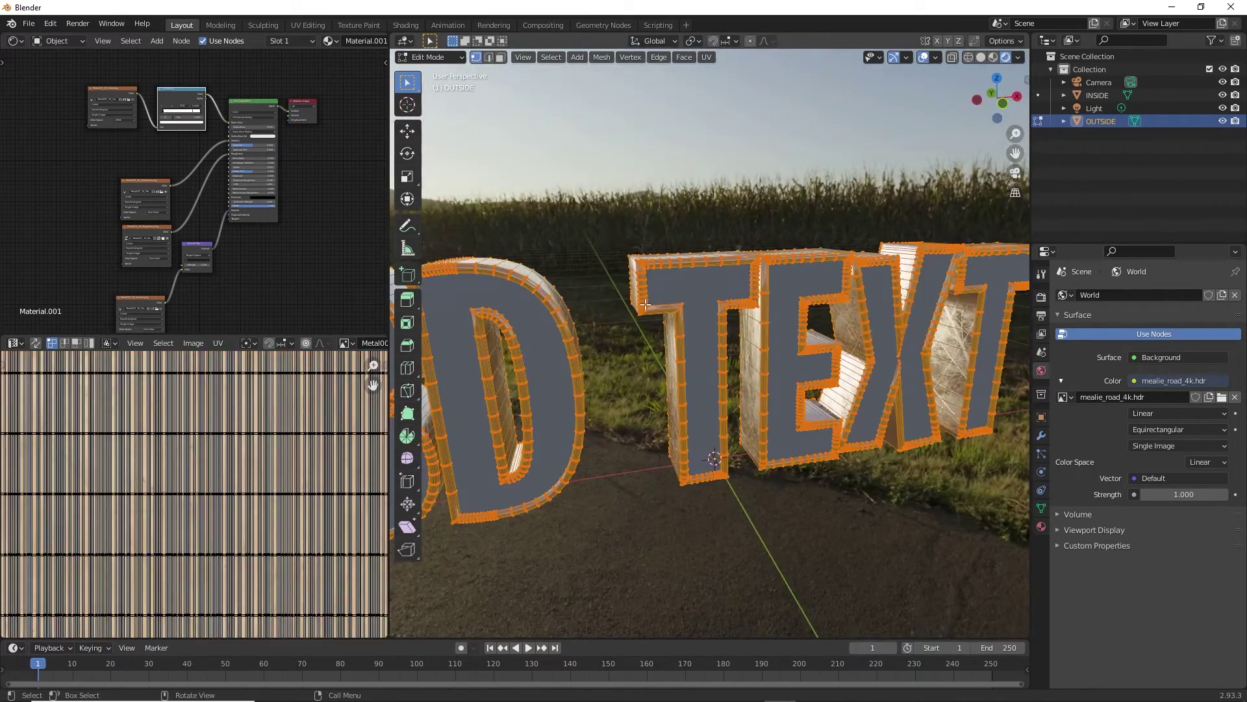
{"action": "middle_click_drag", "start_coordinate": [596, 325], "coordinate": [630, 309]}
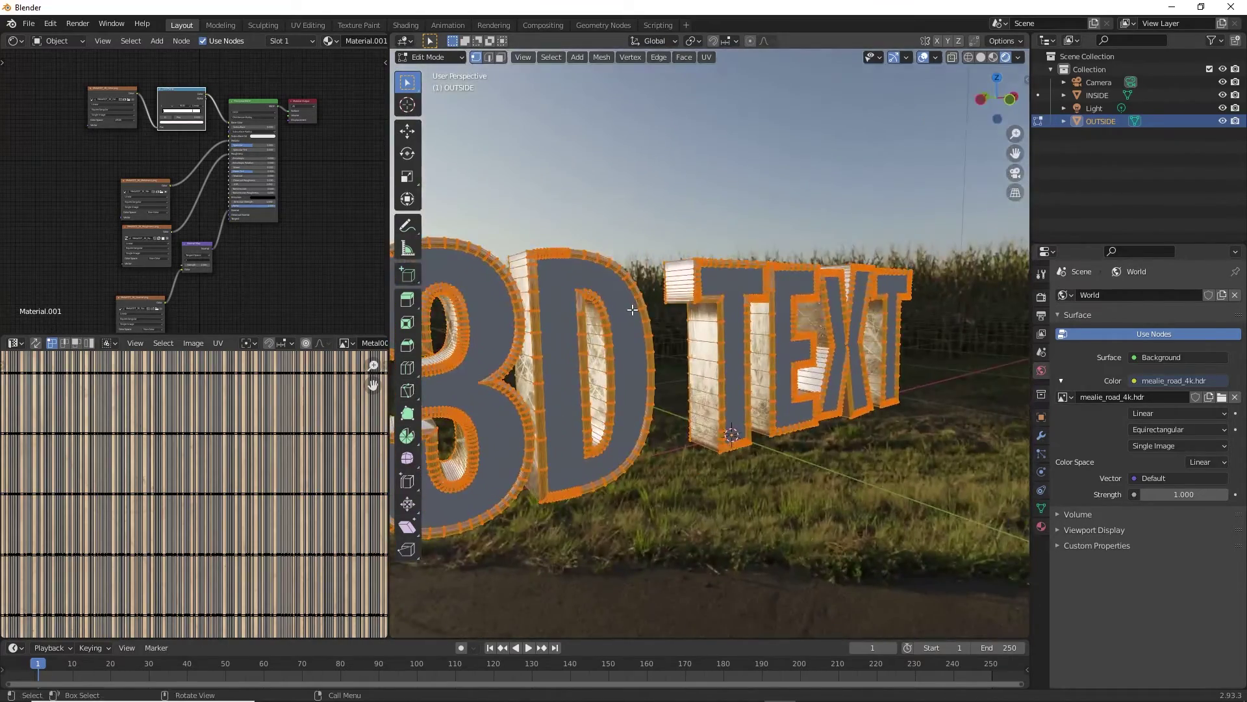
{"action": "key", "text": "u"}
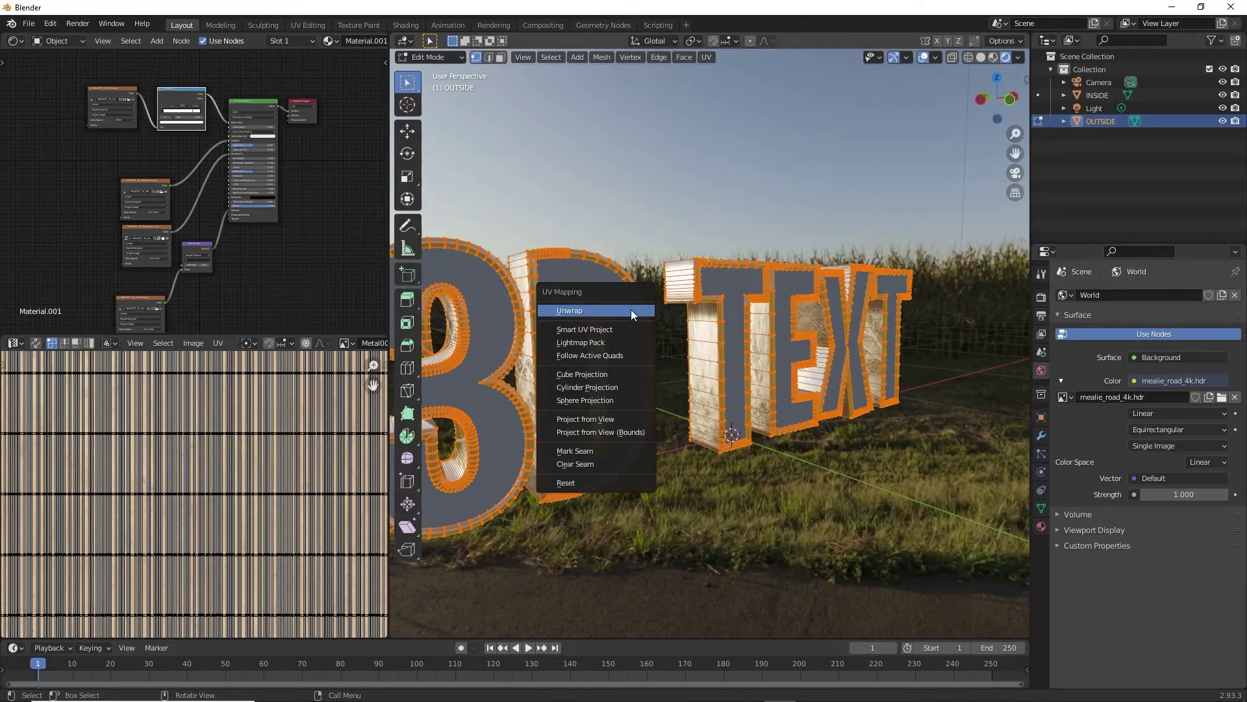
{"action": "left_click", "coordinate": [590, 329]}
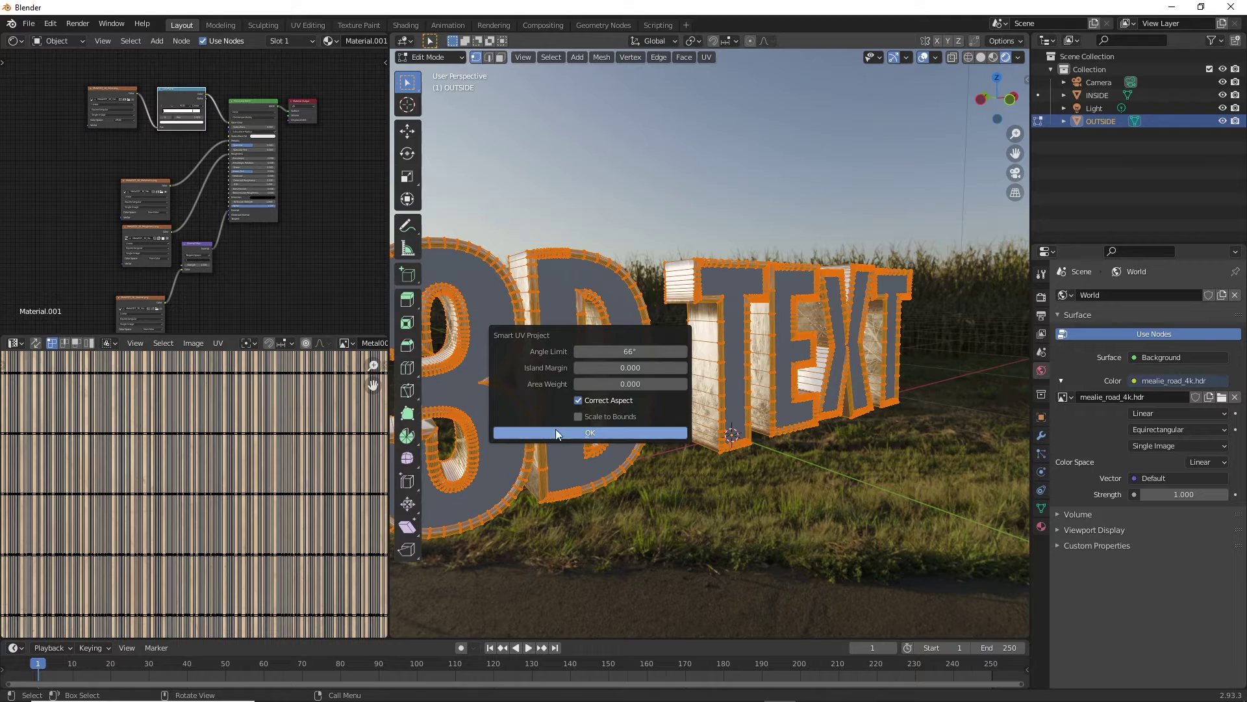
{"action": "left_click", "coordinate": [587, 429]}
Select all UV islands of the OUTSIDE mesh and scale them up uniformly to well over 20 times their size
{"action": "scroll", "coordinate": [244, 438], "scroll_direction": "down", "scroll_amount": 3}
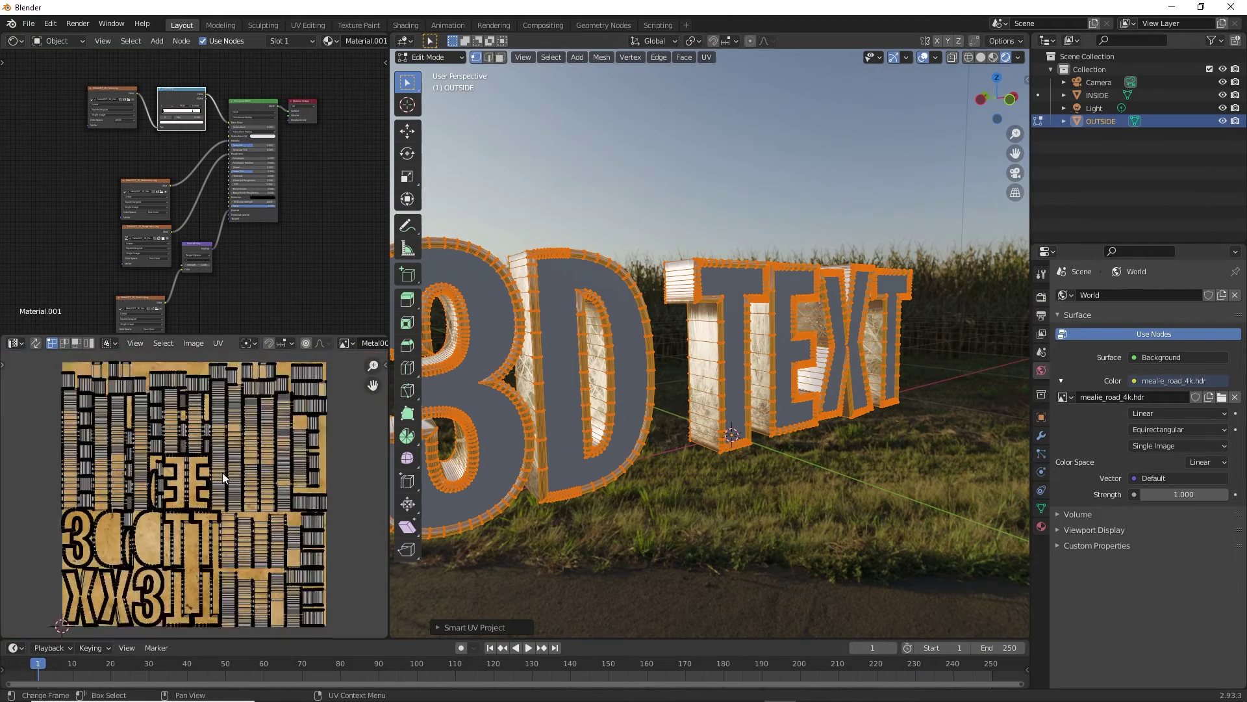
{"action": "scroll", "coordinate": [617, 399], "scroll_direction": "down", "scroll_amount": 4}
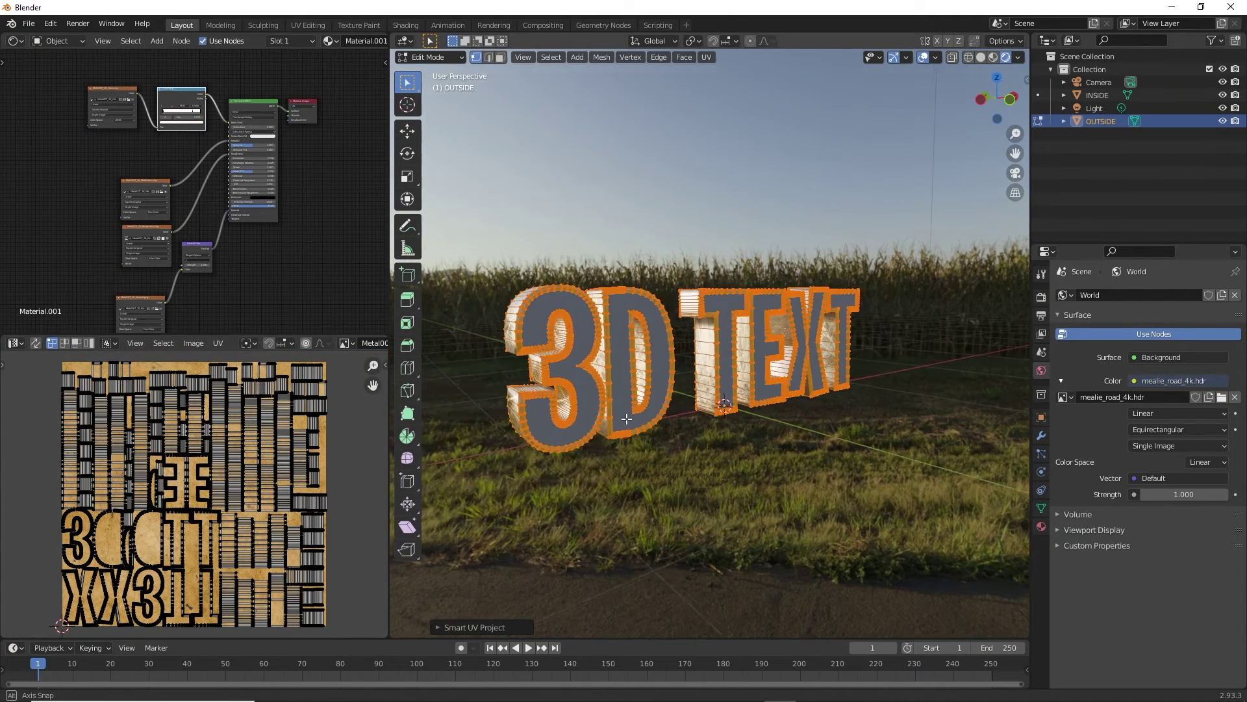
{"action": "middle_click_drag", "start_coordinate": [623, 404], "coordinate": [554, 507]}
{"action": "scroll", "coordinate": [563, 365], "scroll_direction": "up", "scroll_amount": 4}
{"action": "middle_click_drag", "start_coordinate": [594, 381], "coordinate": [670, 332]}
{"action": "middle_click_drag", "start_coordinate": [591, 357], "coordinate": [625, 345]}
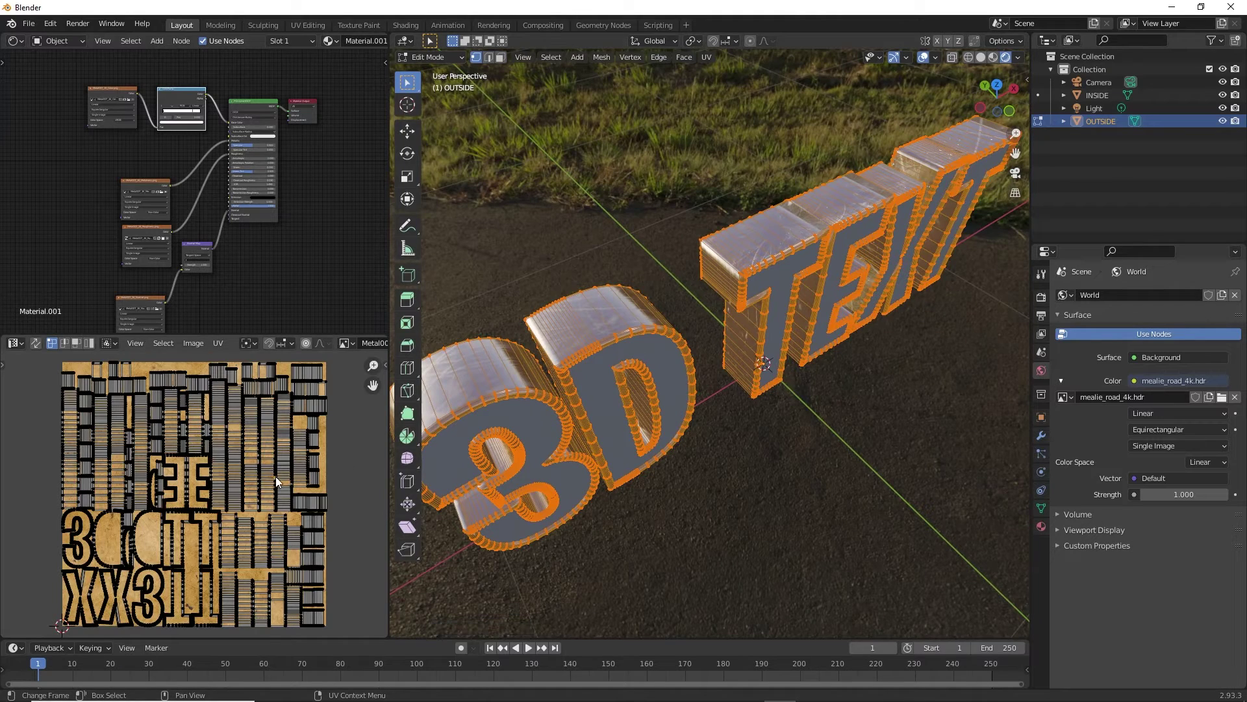
{"action": "key", "text": "a"}
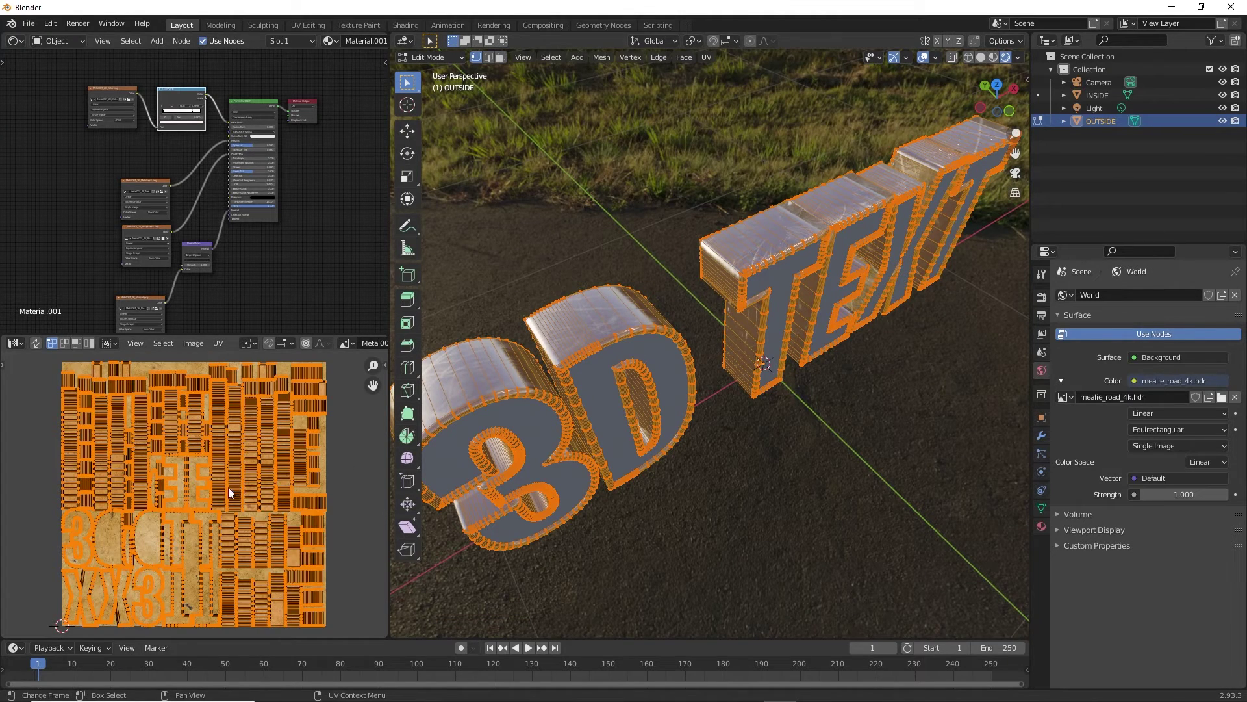
{"action": "key", "text": "s"}
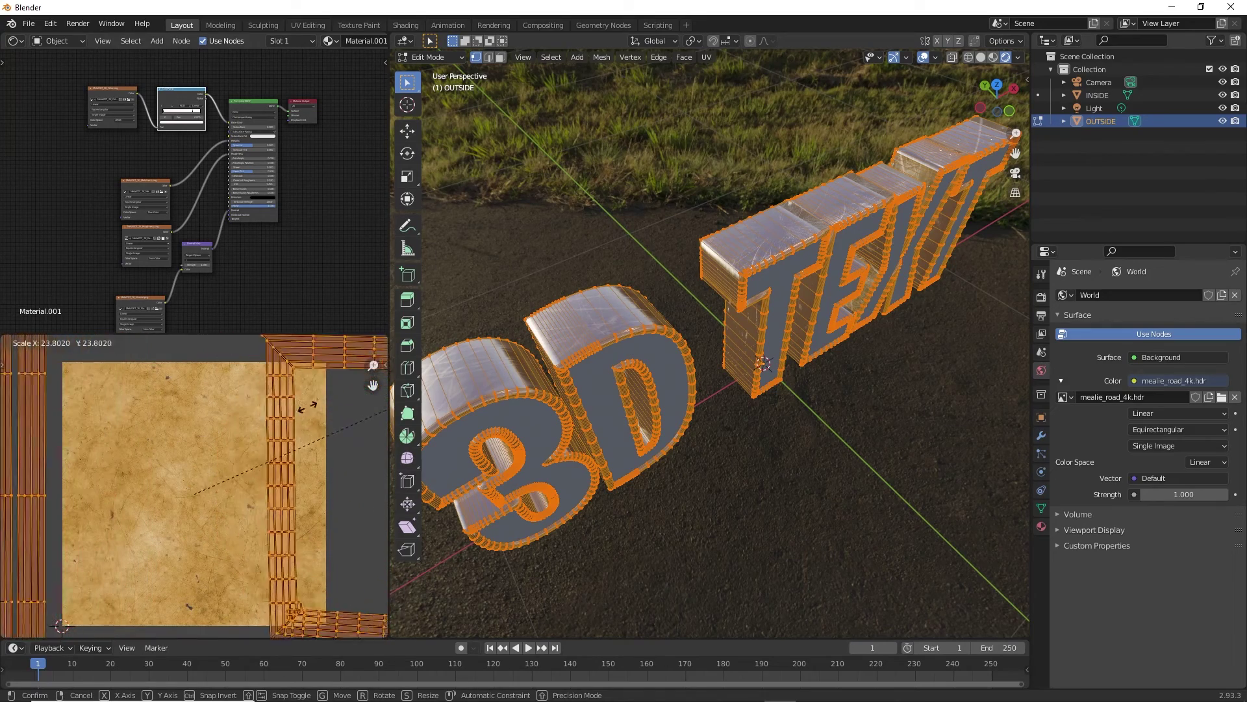
{"action": "left_click", "coordinate": [35, 370]}
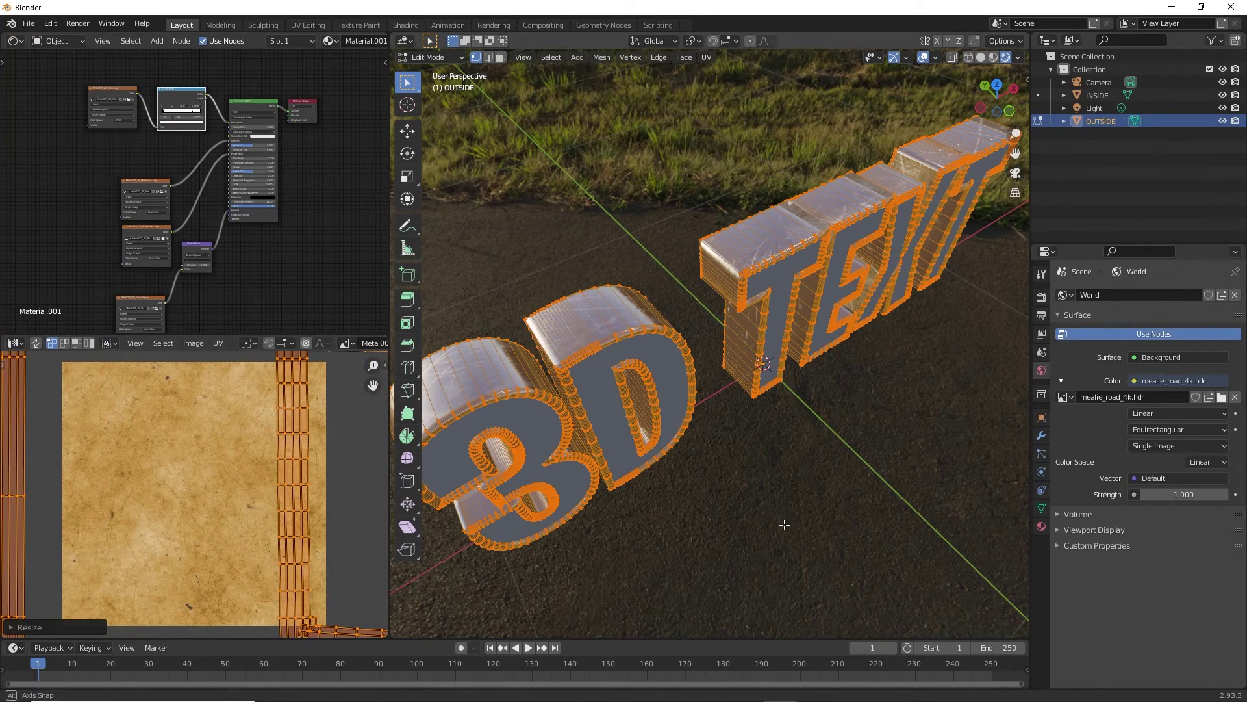
Deselect the OUTSIDE mesh's geometry and create a new material for the INSIDE mesh in Object Mode
{"action": "middle_click_drag", "start_coordinate": [782, 520], "coordinate": [744, 474]}
{"action": "key", "text": "alt+a"}
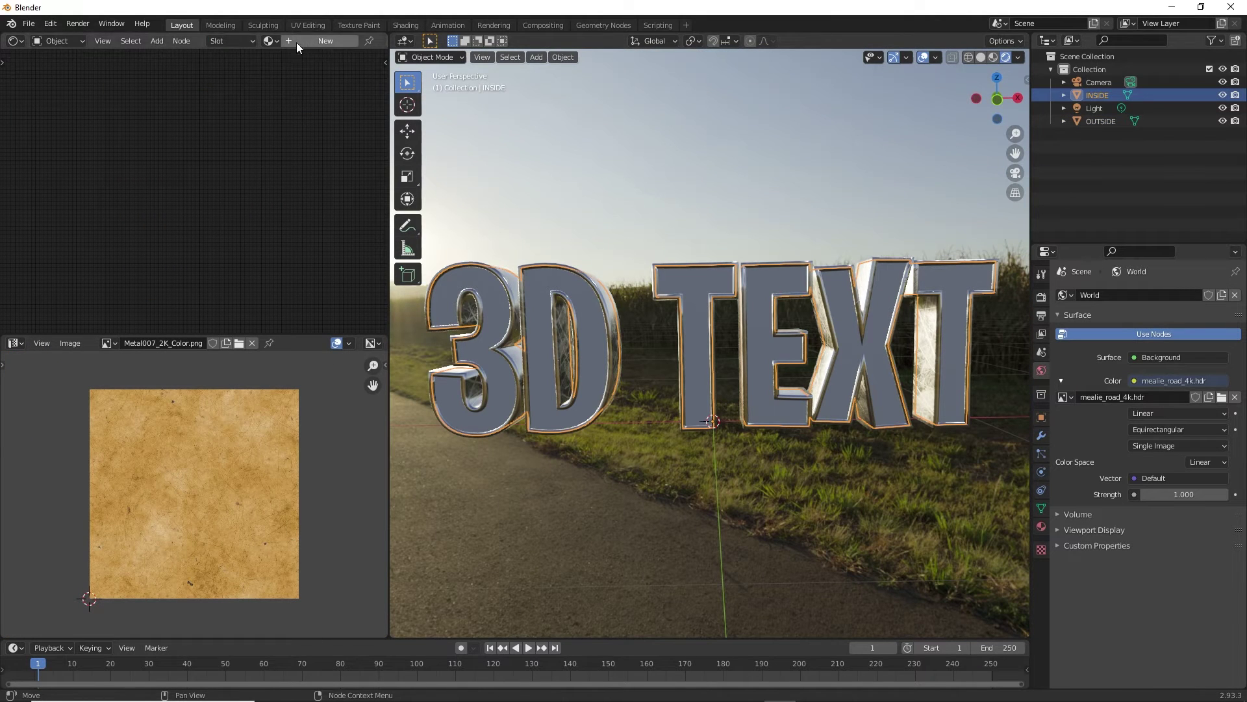
{"action": "left_click", "coordinate": [15, 42]}
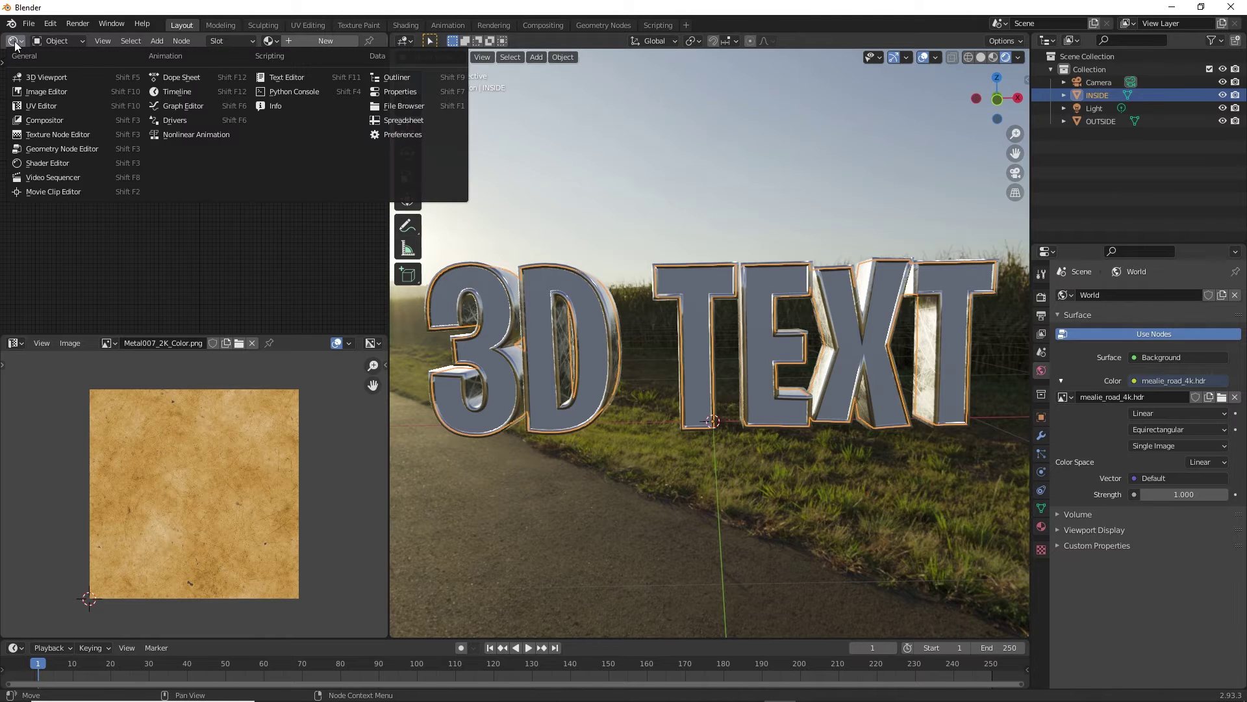
{"action": "left_click", "coordinate": [291, 42]}
{"action": "scroll", "coordinate": [214, 189], "scroll_direction": "up", "scroll_amount": 4}
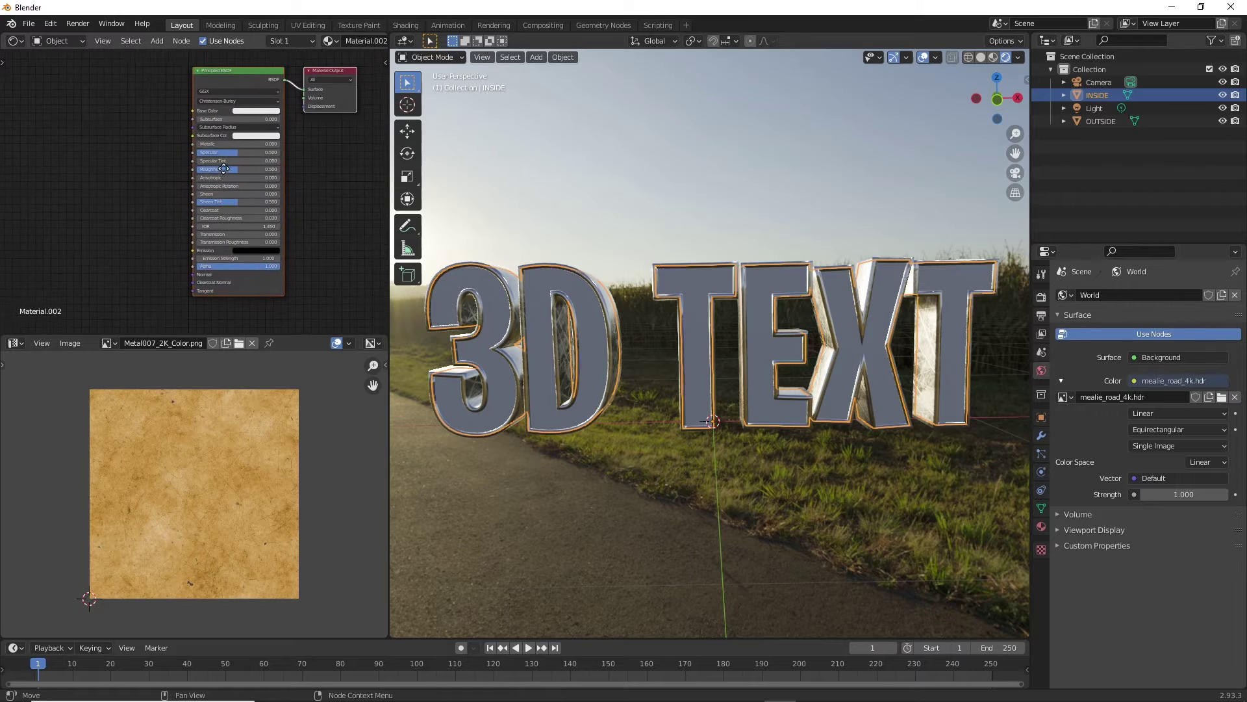
{"action": "middle_click_drag", "start_coordinate": [109, 152], "coordinate": [181, 143]}
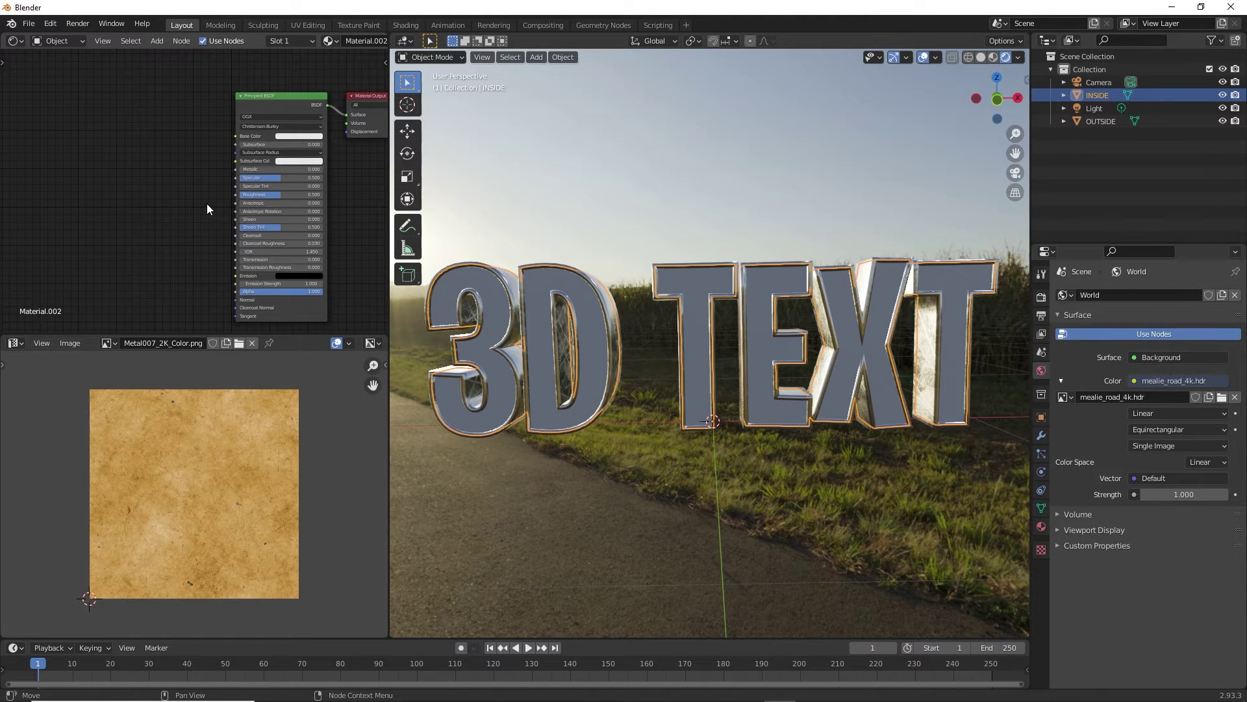
Add an Environment Texture node beside the Principled BSDF in the INSIDE mesh's material
{"action": "key", "text": "shift+a"}
{"action": "key", "text": "shift+a"}
{"action": "type", "text": "en"}
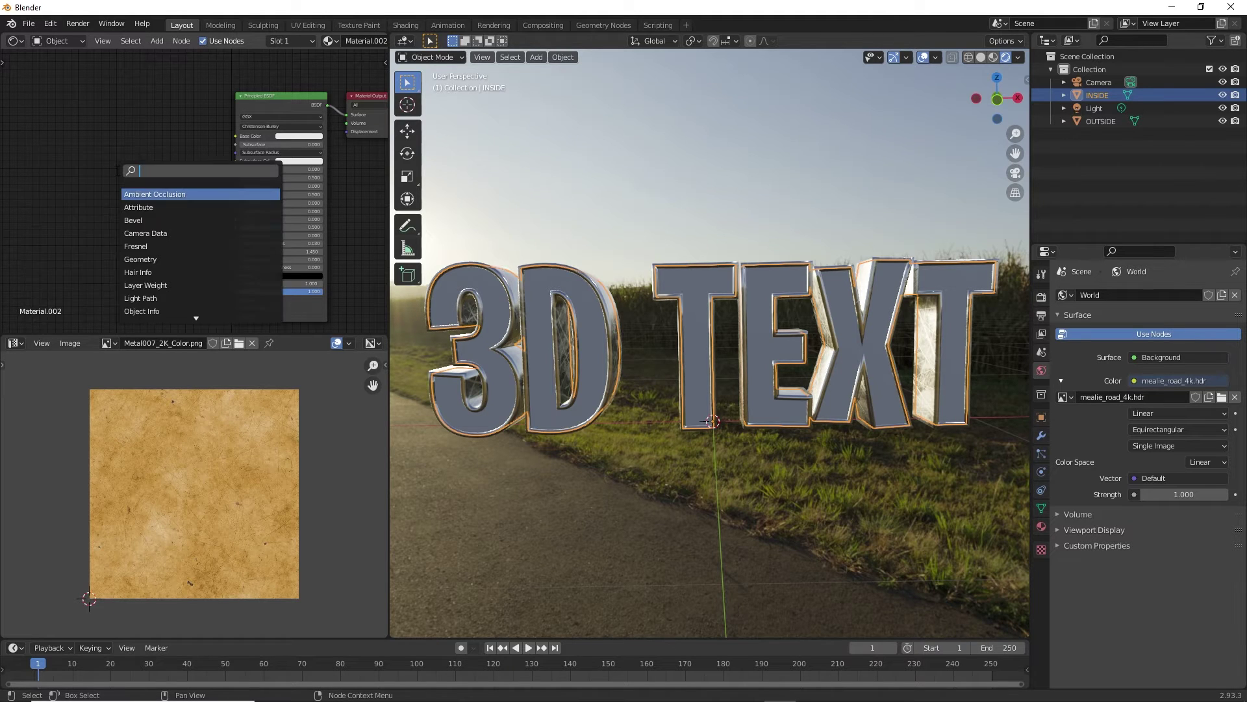
{"action": "left_click_drag", "start_coordinate": [116, 170], "coordinate": [88, 124]}
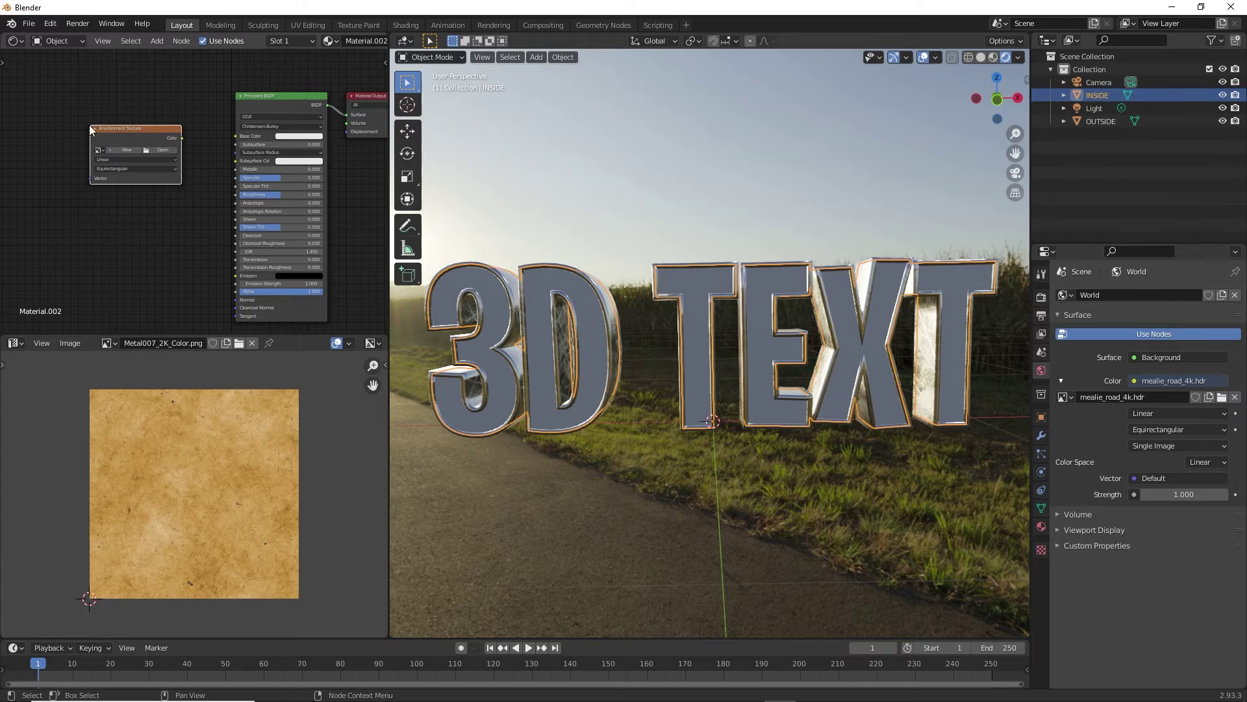
{"action": "scroll", "coordinate": [146, 110], "scroll_direction": "up", "scroll_amount": 3}
Load the Plastic001_2K image maps from E:\Hdri + Texture 3d\Texture\Plastic into the INSIDE material's texture nodes
{"action": "left_click", "coordinate": [143, 127]}
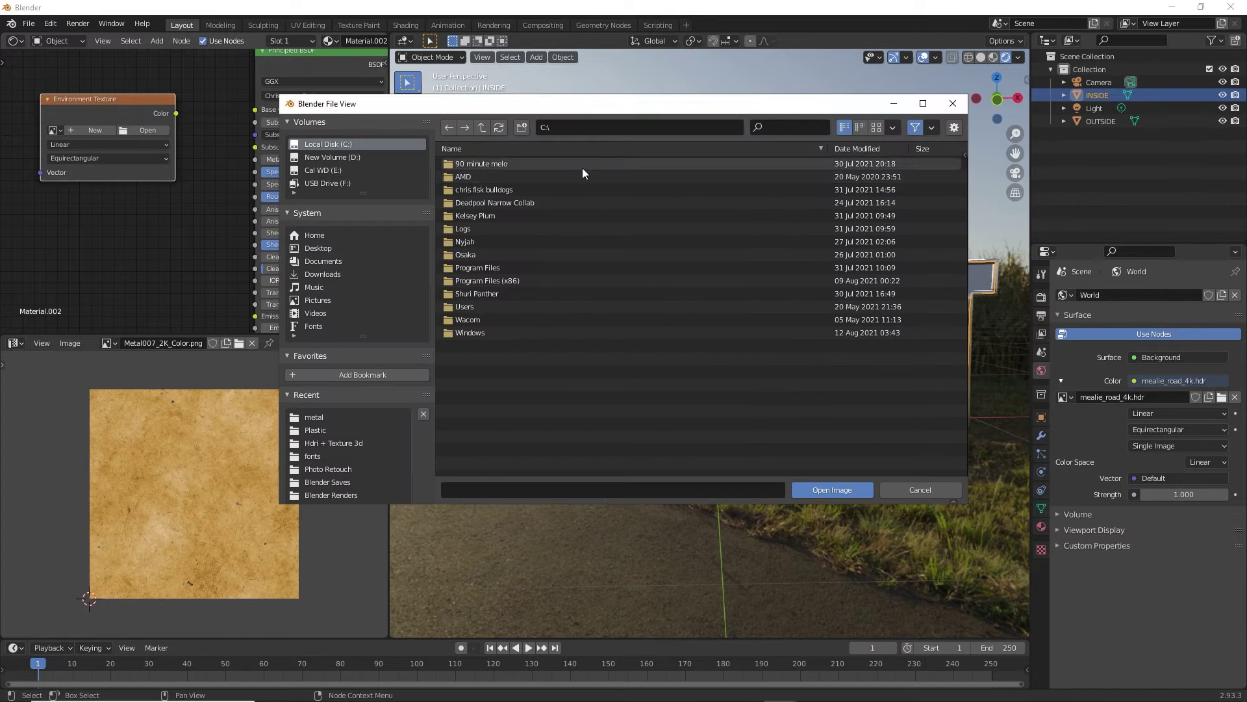
{"action": "left_click", "coordinate": [323, 170]}
{"action": "scroll", "coordinate": [514, 283], "scroll_direction": "down", "scroll_amount": 1}
{"action": "scroll", "coordinate": [520, 282], "scroll_direction": "down", "scroll_amount": 10}
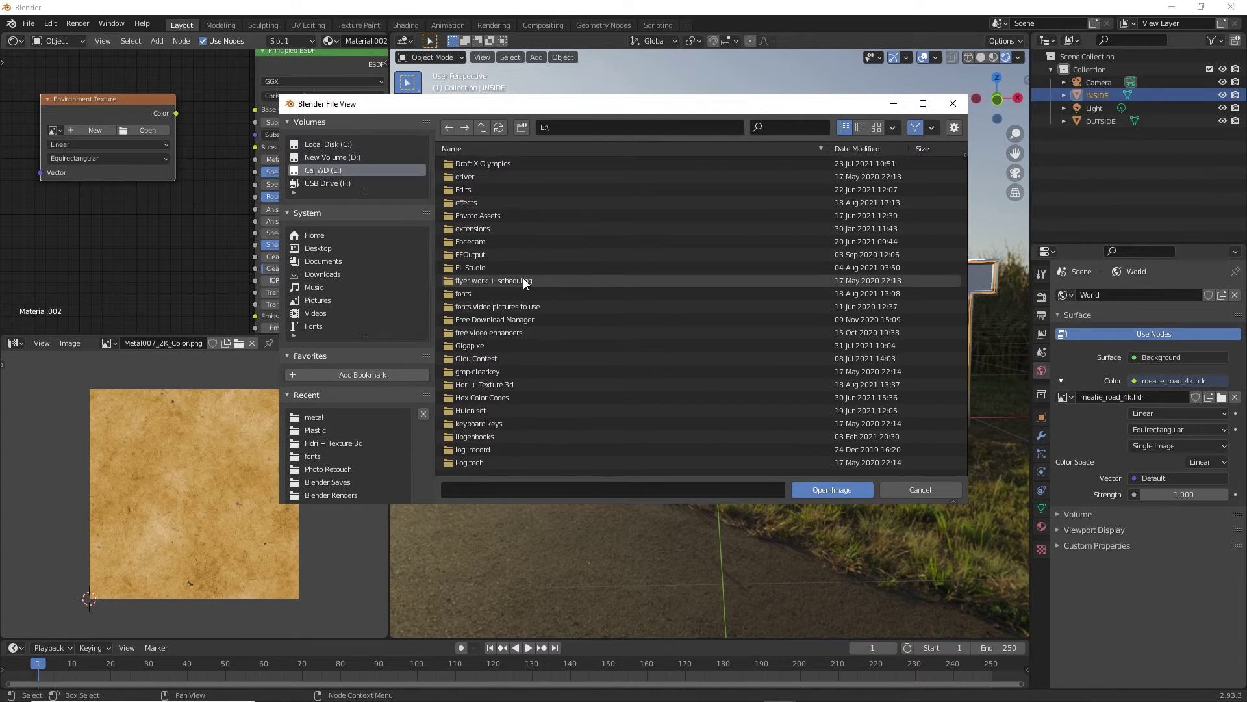
{"action": "scroll", "coordinate": [504, 292], "scroll_direction": "up", "scroll_amount": 3}
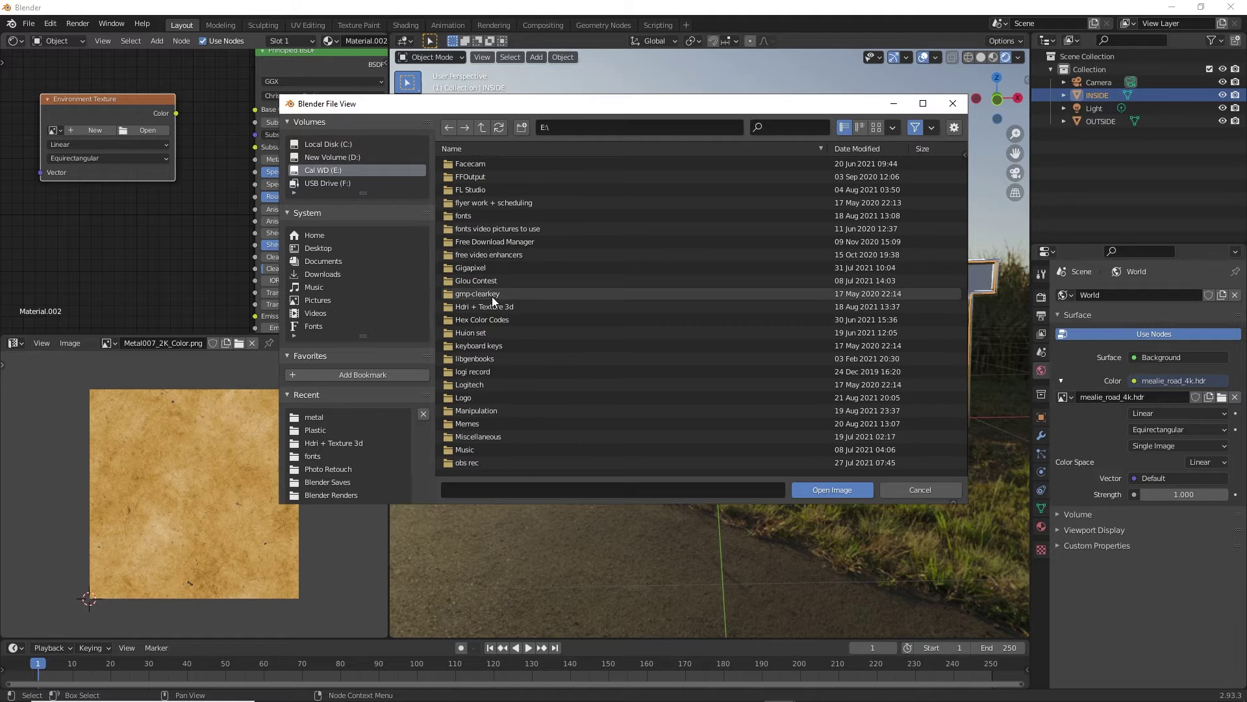
{"action": "double_click", "coordinate": [474, 307]}
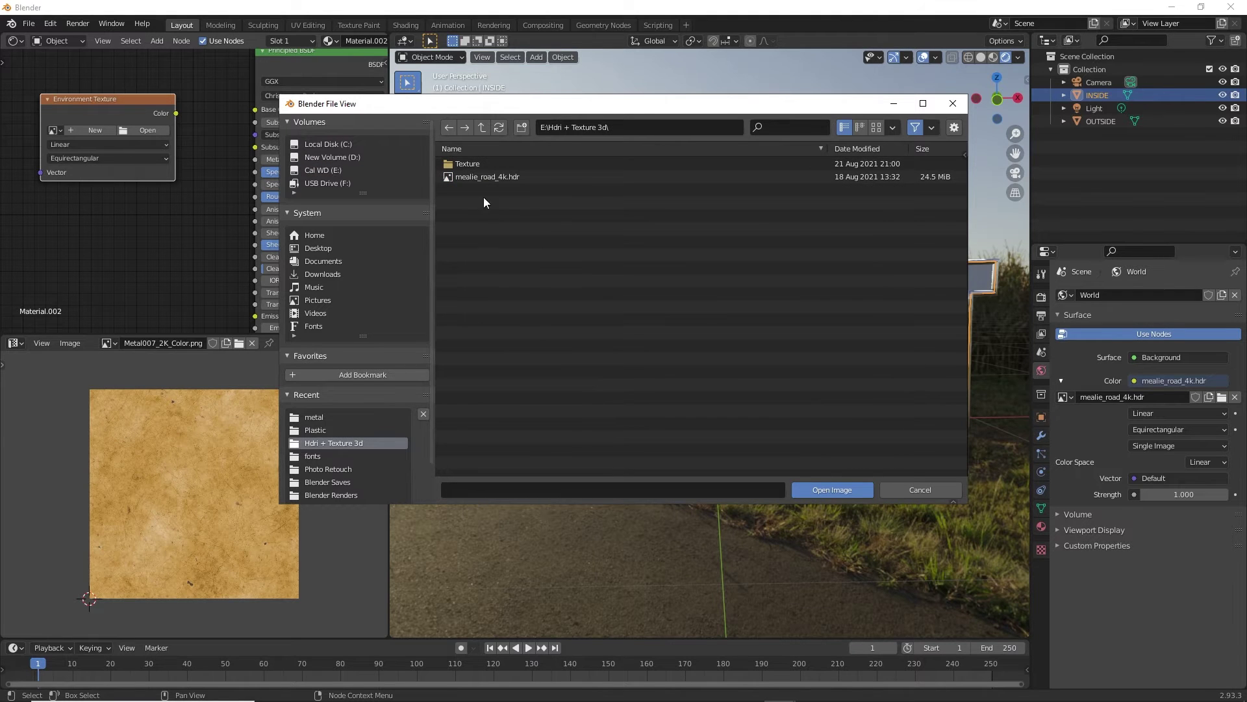
{"action": "double_click", "coordinate": [468, 165]}
{"action": "double_click", "coordinate": [463, 189]}
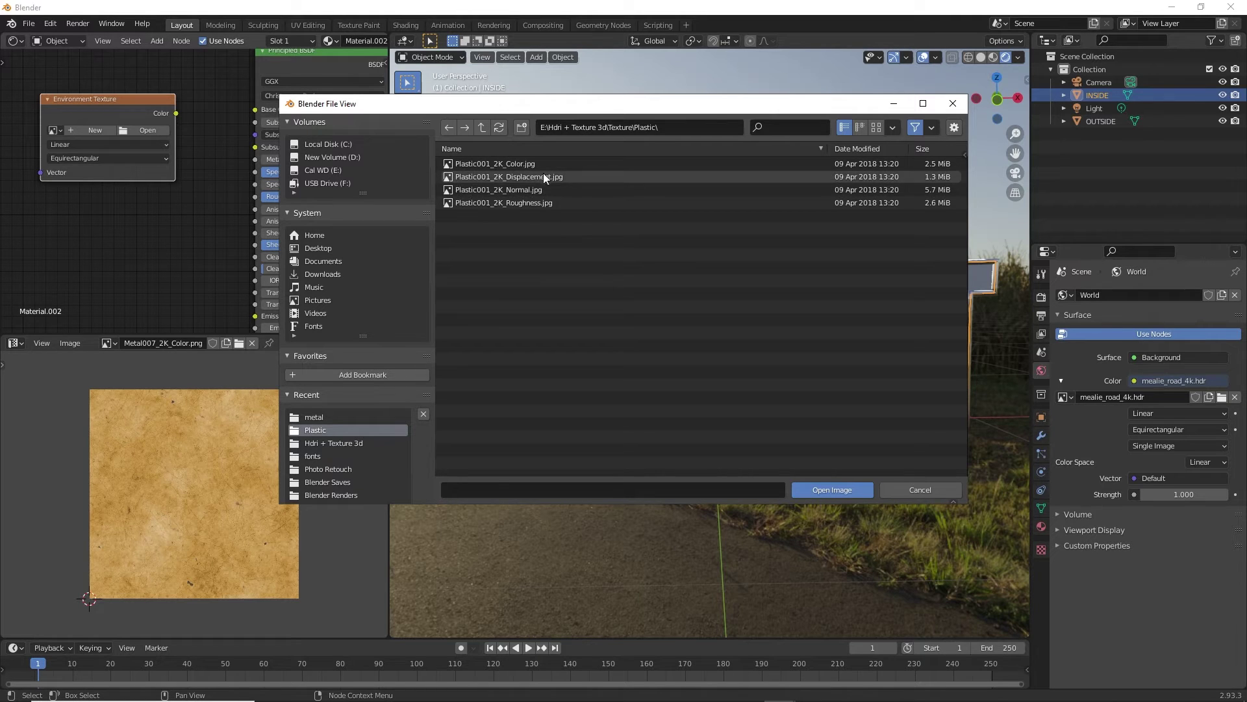
{"action": "double_click", "coordinate": [515, 189]}
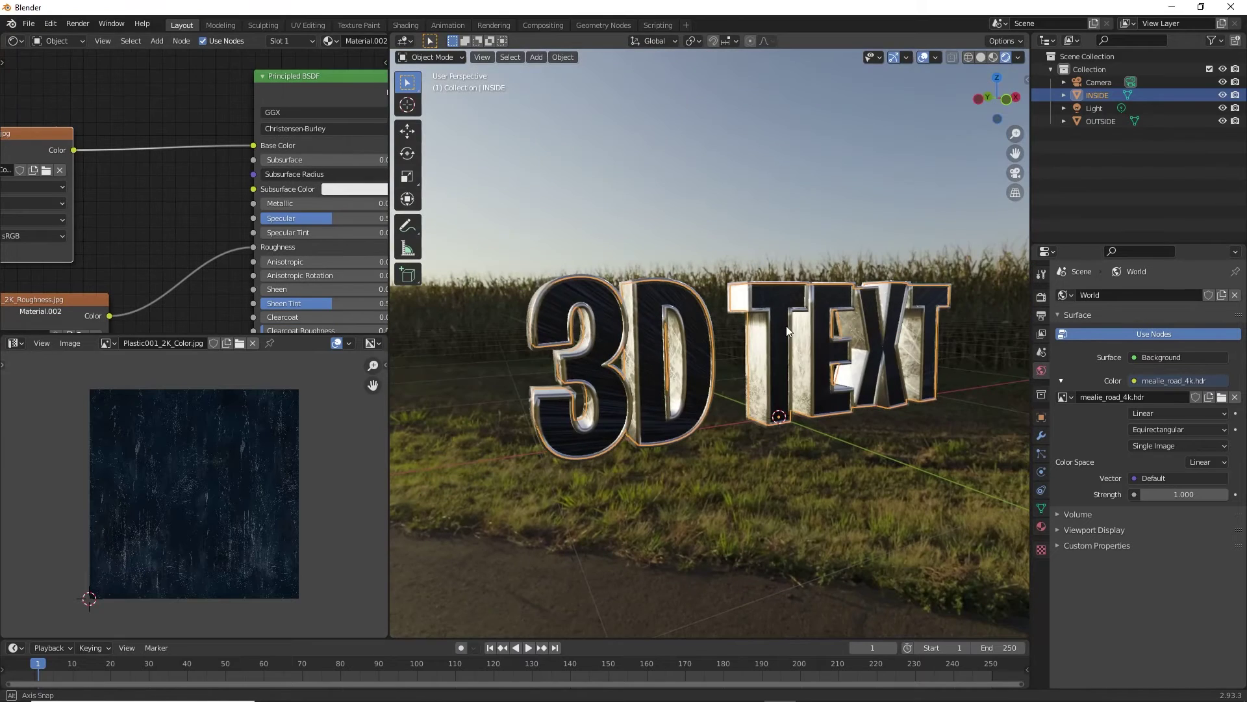
Insert a ColorRamp node between the Plastic001_2K_Color.jpg texture and the Principled BSDF's Base Color
{"action": "left_click_drag", "start_coordinate": [44, 148], "coordinate": [1, 138]}
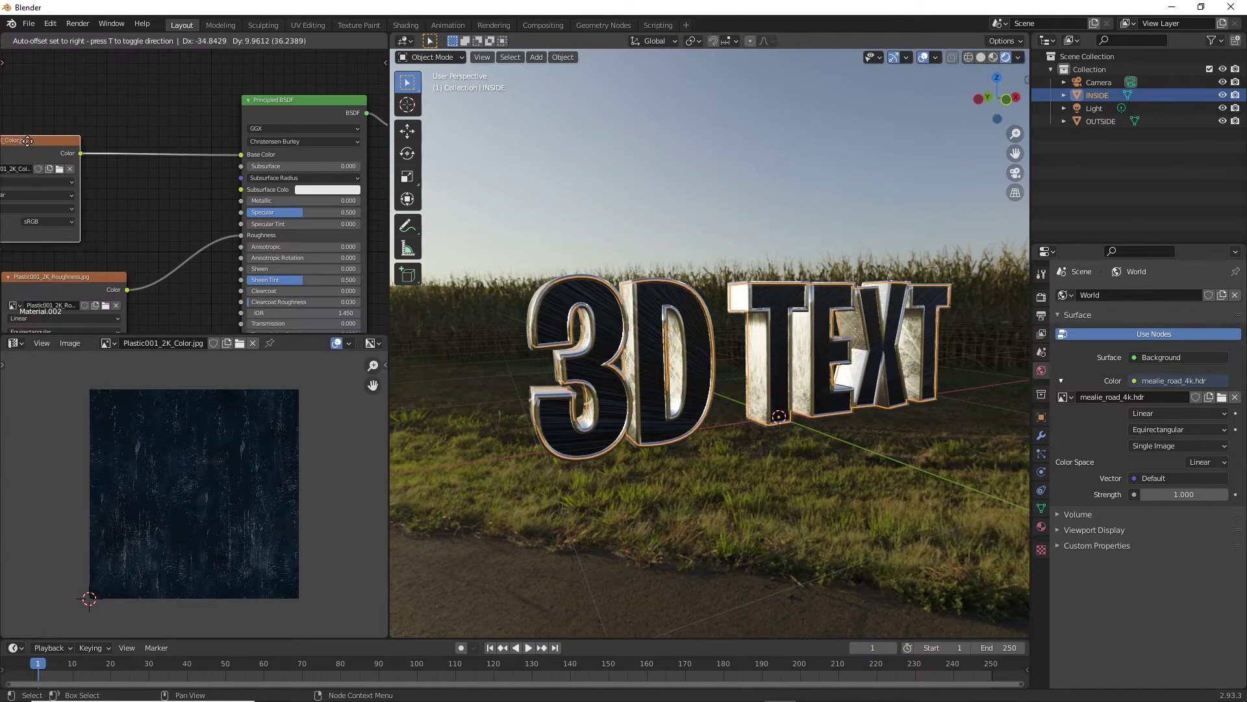
{"action": "scroll", "coordinate": [88, 122], "scroll_direction": "up", "scroll_amount": 1}
{"action": "middle_click_drag", "start_coordinate": [89, 122], "coordinate": [200, 142]}
{"action": "key", "text": "shift+a"}
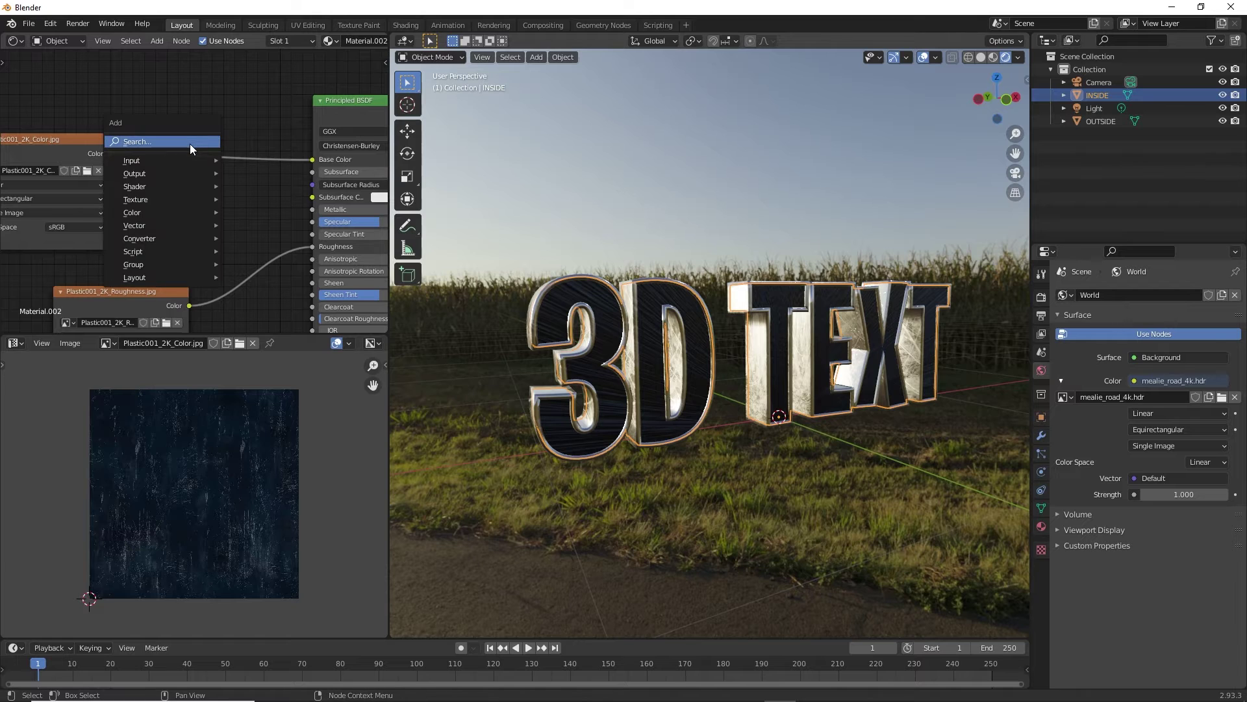
{"action": "left_click", "coordinate": [191, 144]}
{"action": "type", "text": "col"}
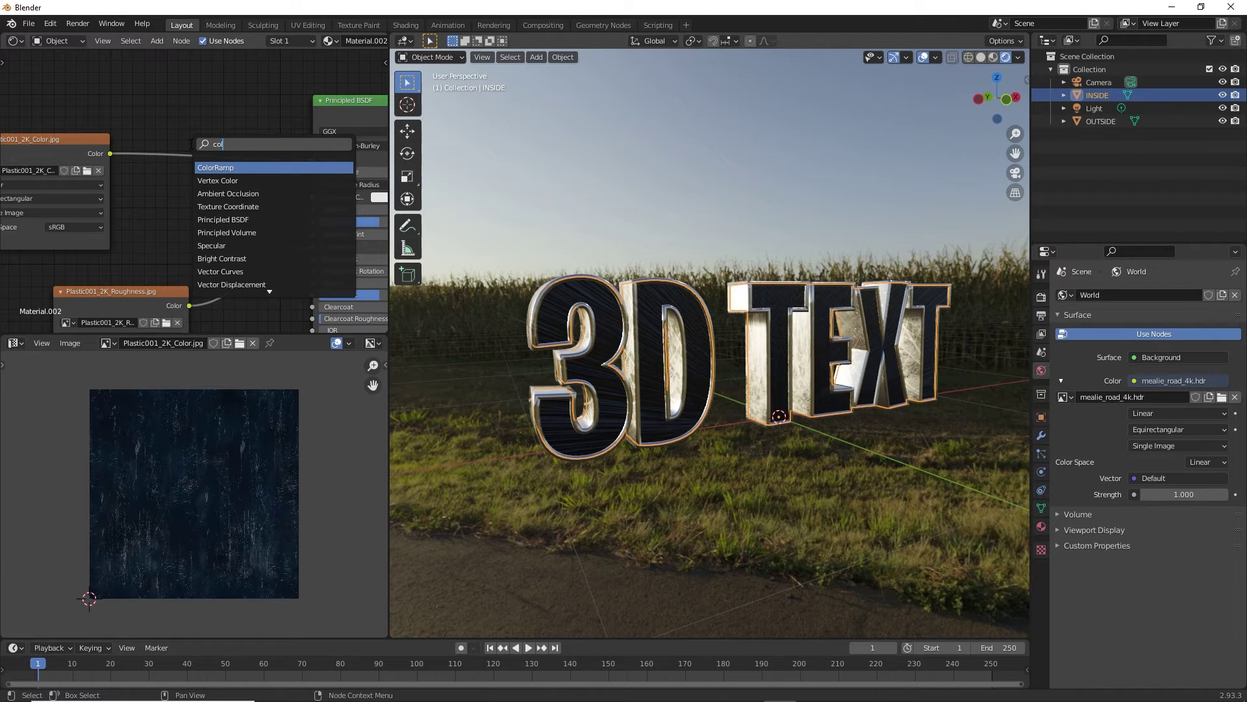
{"action": "left_click", "coordinate": [212, 167]}
{"action": "left_click", "coordinate": [157, 134]}
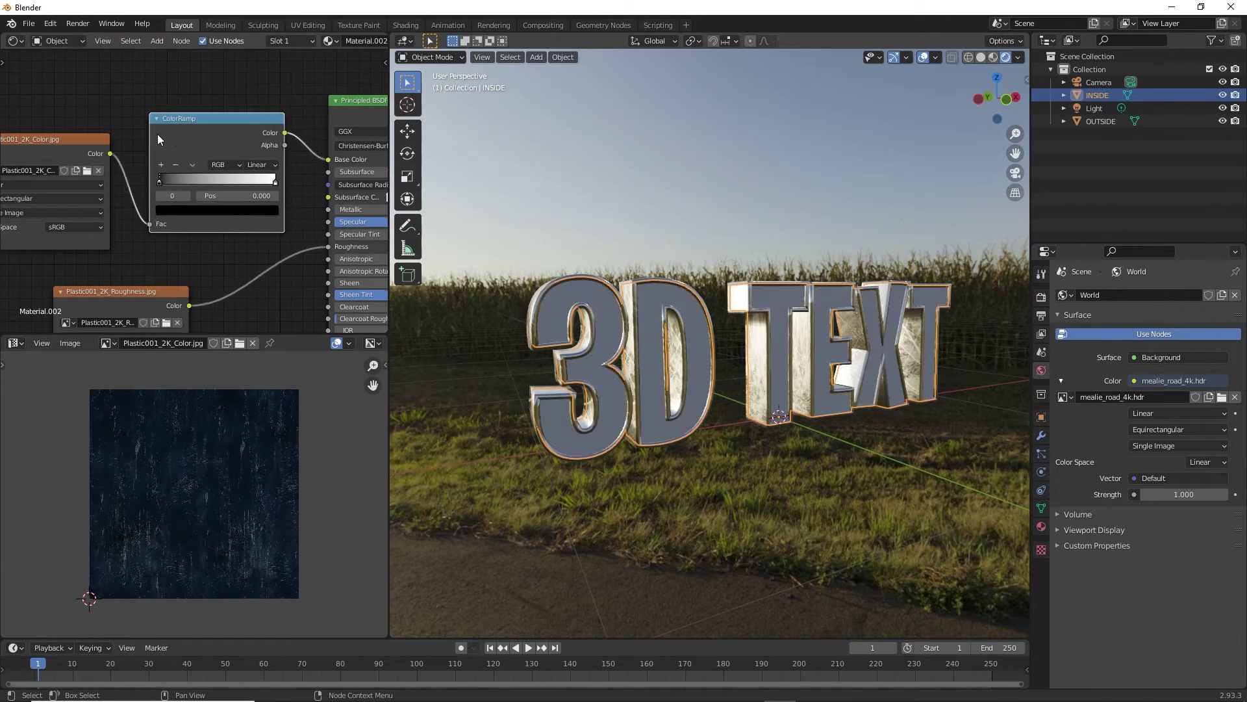
Color the ColorRamp's black stop violet-blue at H 0.684, S 0.975, V 0.950, and move its white stop close to the colored one
{"action": "scroll", "coordinate": [779, 415], "scroll_direction": "up", "scroll_amount": 3}
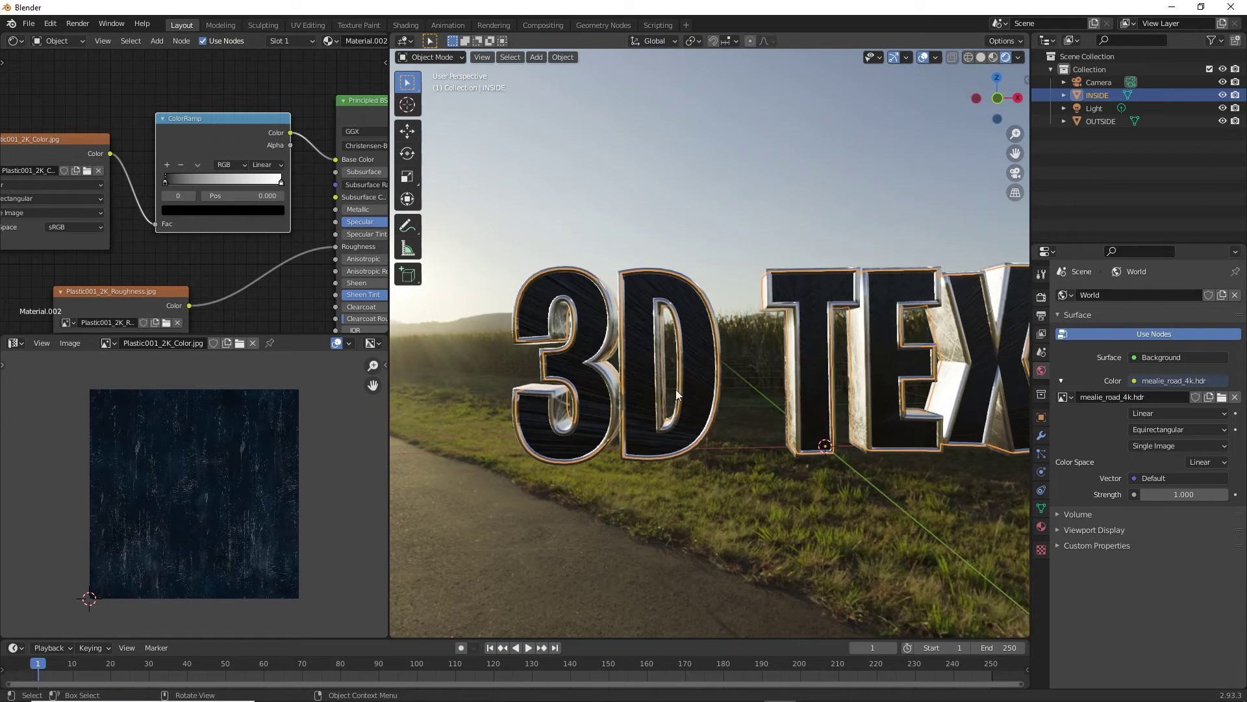
{"action": "left_click", "coordinate": [177, 209]}
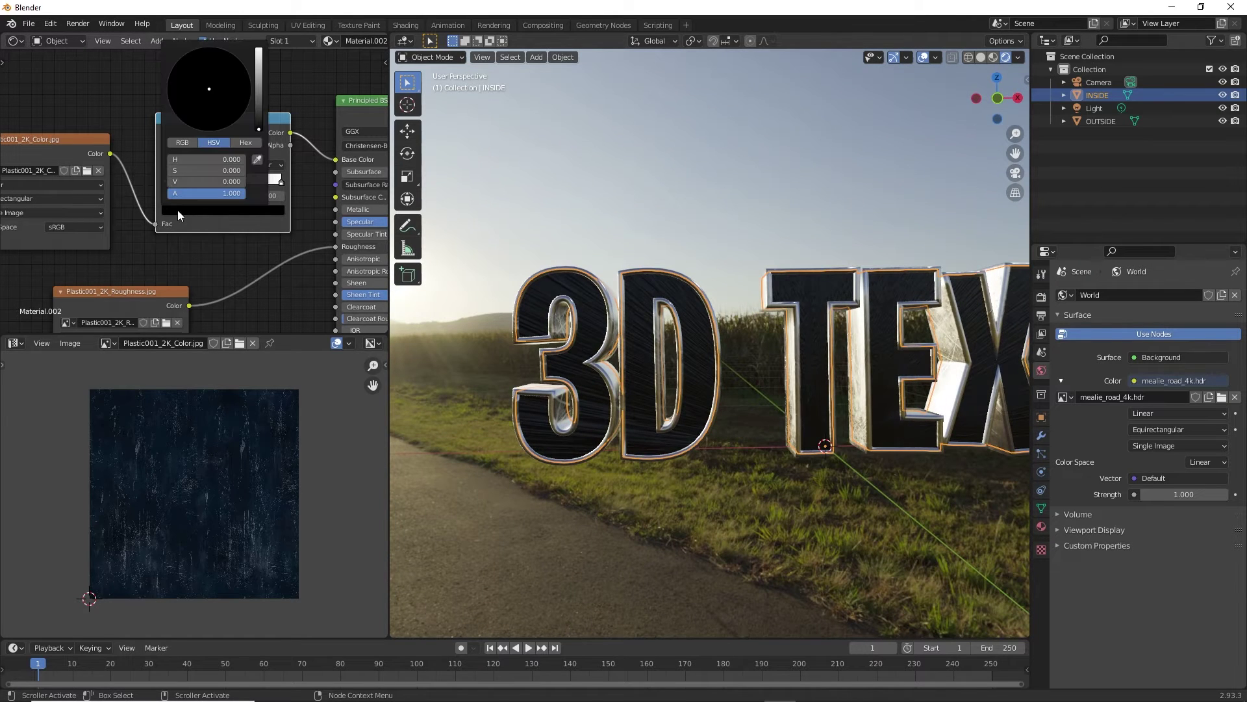
{"action": "mouse_move", "coordinate": [259, 102]}
{"action": "left_mouse_down"}
{"action": "mouse_move", "coordinate": [259, 56]}
{"action": "mouse_move", "coordinate": [250, 80]}
{"action": "mouse_move", "coordinate": [239, 59]}
{"action": "mouse_move", "coordinate": [243, 86]}
{"action": "left_mouse_up"}
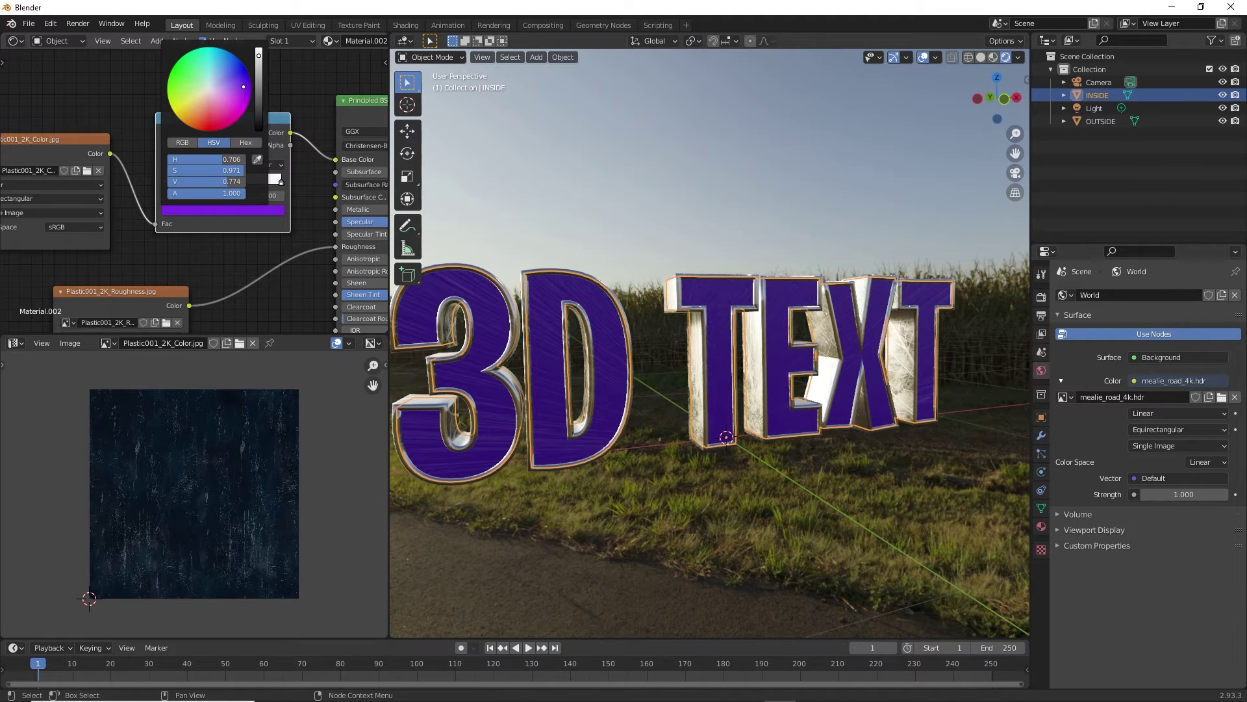
{"action": "left_click_drag", "start_coordinate": [243, 87], "coordinate": [243, 79]}
{"action": "scroll", "coordinate": [243, 80], "scroll_direction": "down", "scroll_amount": 2}
{"action": "scroll", "coordinate": [251, 69], "scroll_direction": "up", "scroll_amount": 5}
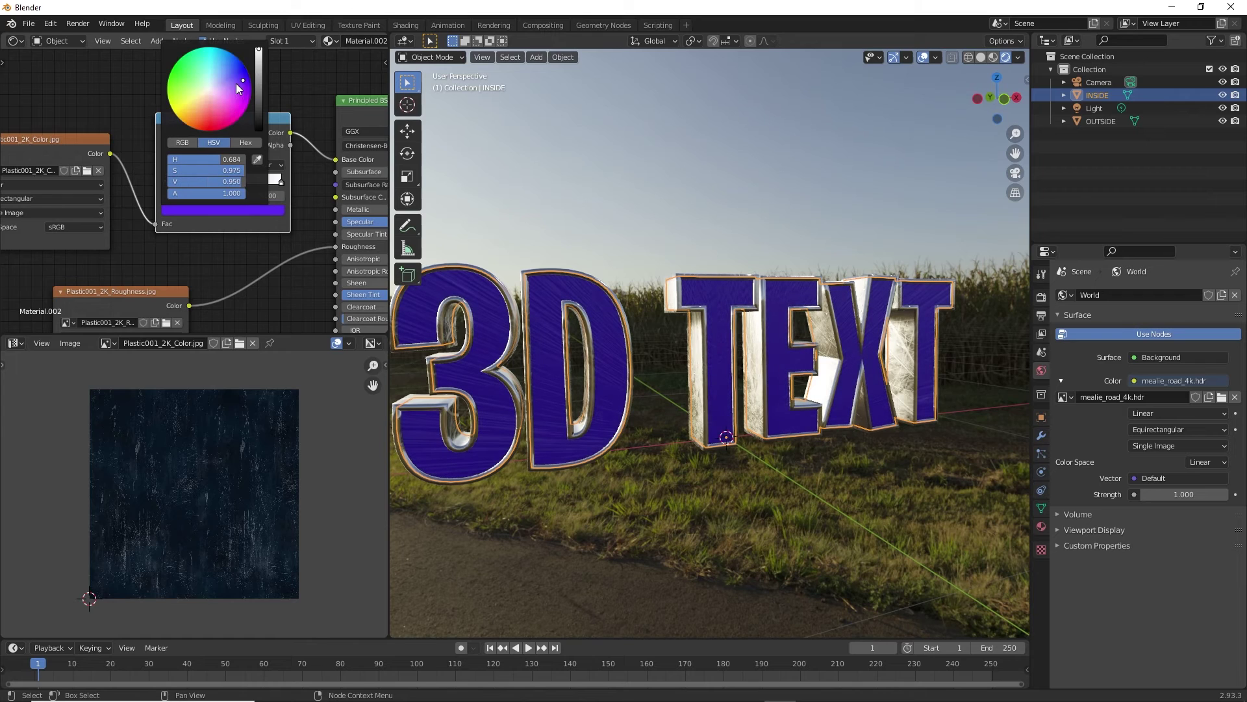
{"action": "left_click_drag", "start_coordinate": [281, 181], "coordinate": [193, 185]}
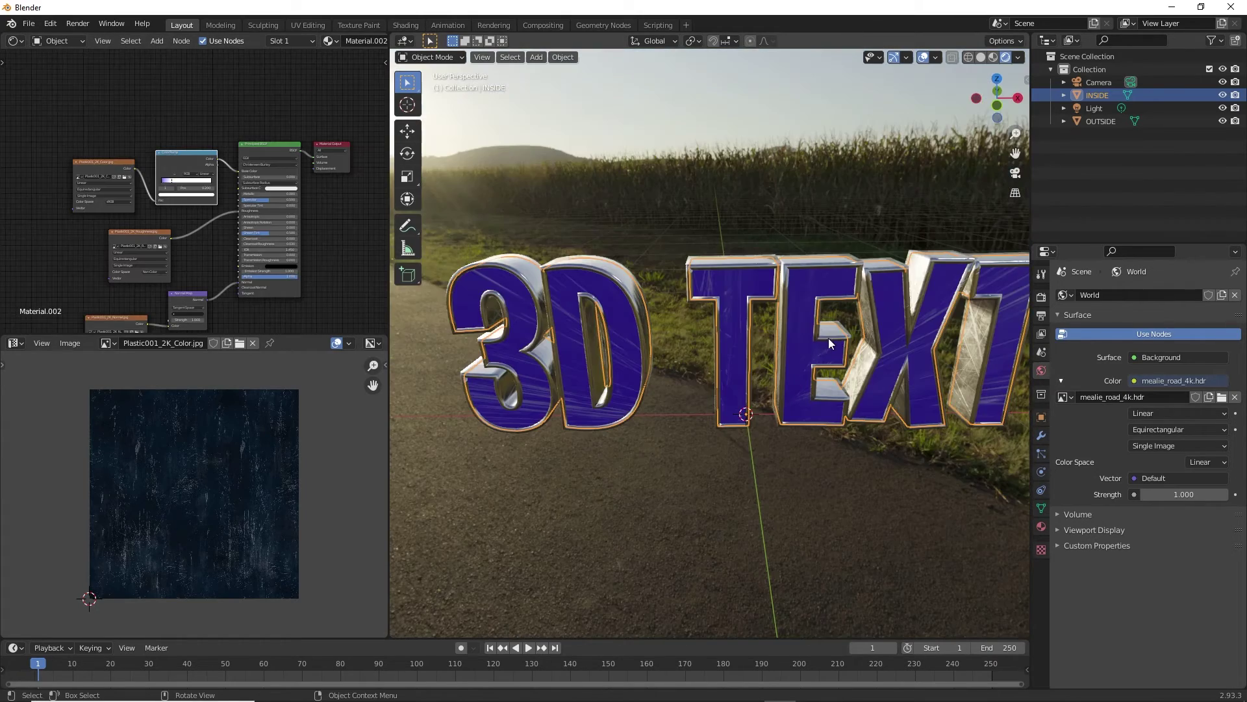
Enable Ambient Occlusion in the Eevee render settings and compare the 3D text's shading with it off and on
{"action": "middle_click_drag", "start_coordinate": [859, 342], "coordinate": [880, 319]}
{"action": "mouse_move", "coordinate": [808, 349]}
{"action": "middle_mouse_down"}
{"action": "mouse_move", "coordinate": [770, 372]}
{"action": "mouse_move", "coordinate": [809, 360]}
{"action": "middle_mouse_up"}
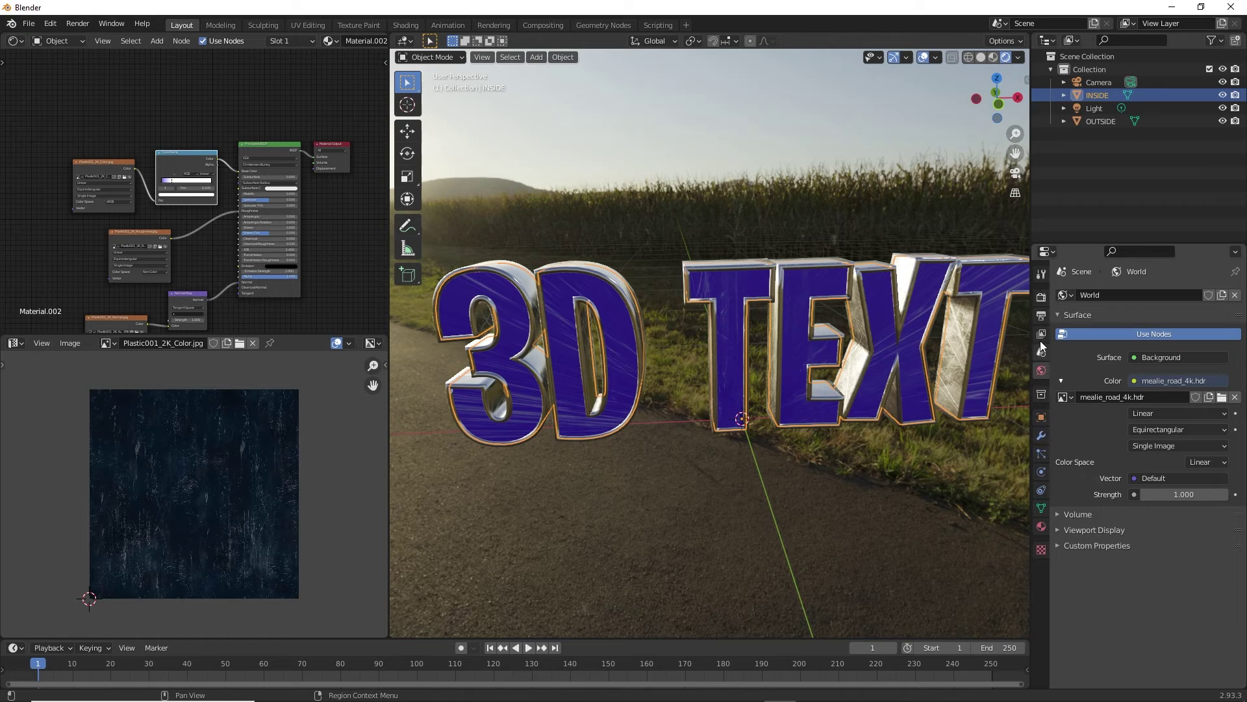
{"action": "left_click", "coordinate": [1043, 302]}
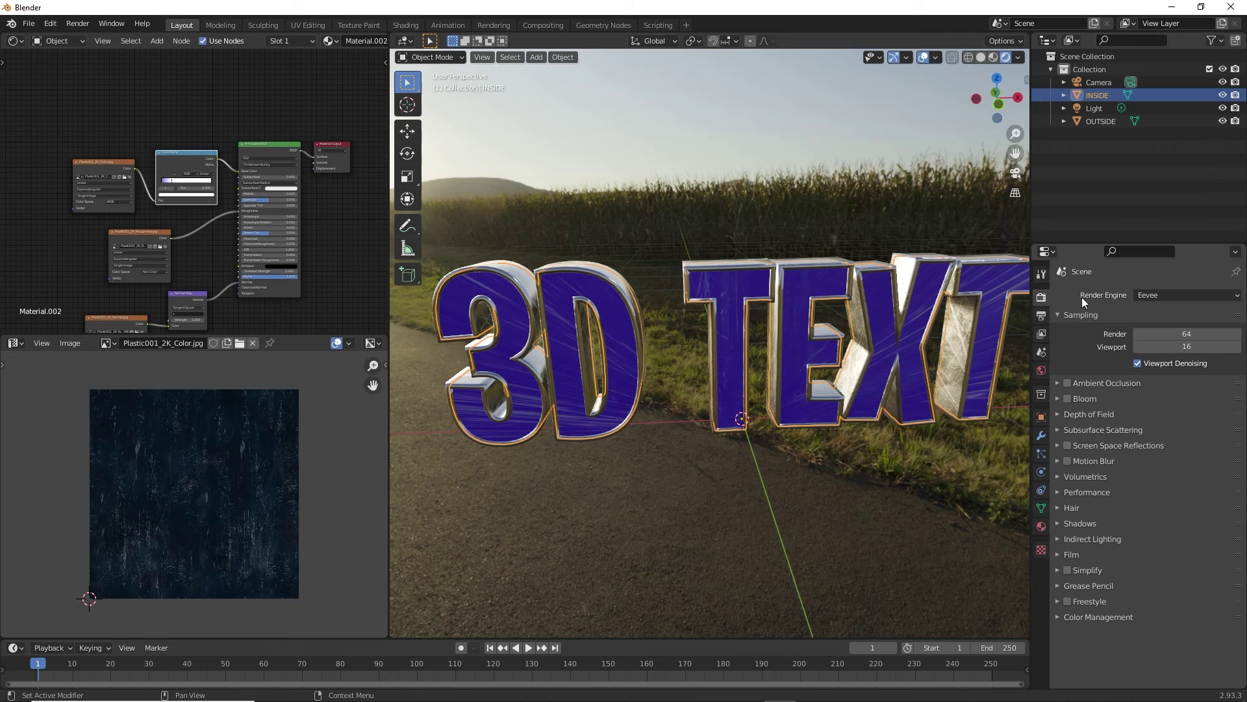
{"action": "left_click", "coordinate": [1068, 383]}
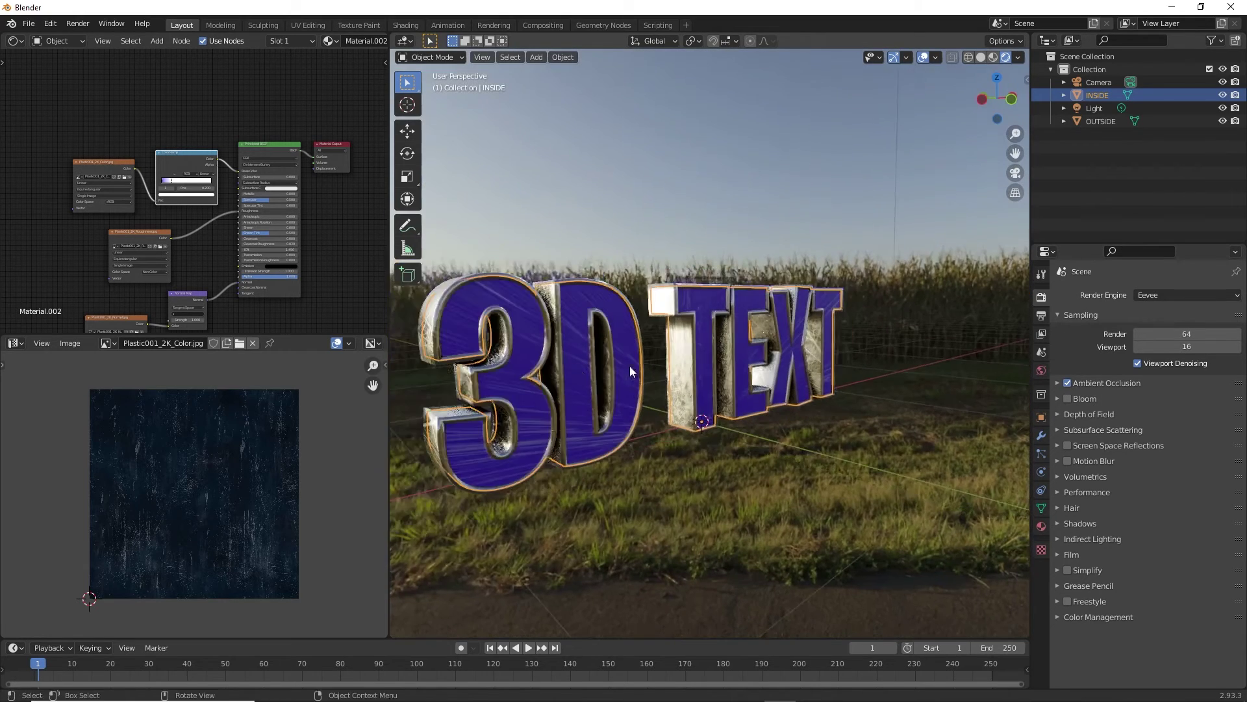
{"action": "scroll", "coordinate": [629, 365], "scroll_direction": "up", "scroll_amount": 4}
{"action": "middle_click_drag", "start_coordinate": [678, 365], "coordinate": [961, 359]}
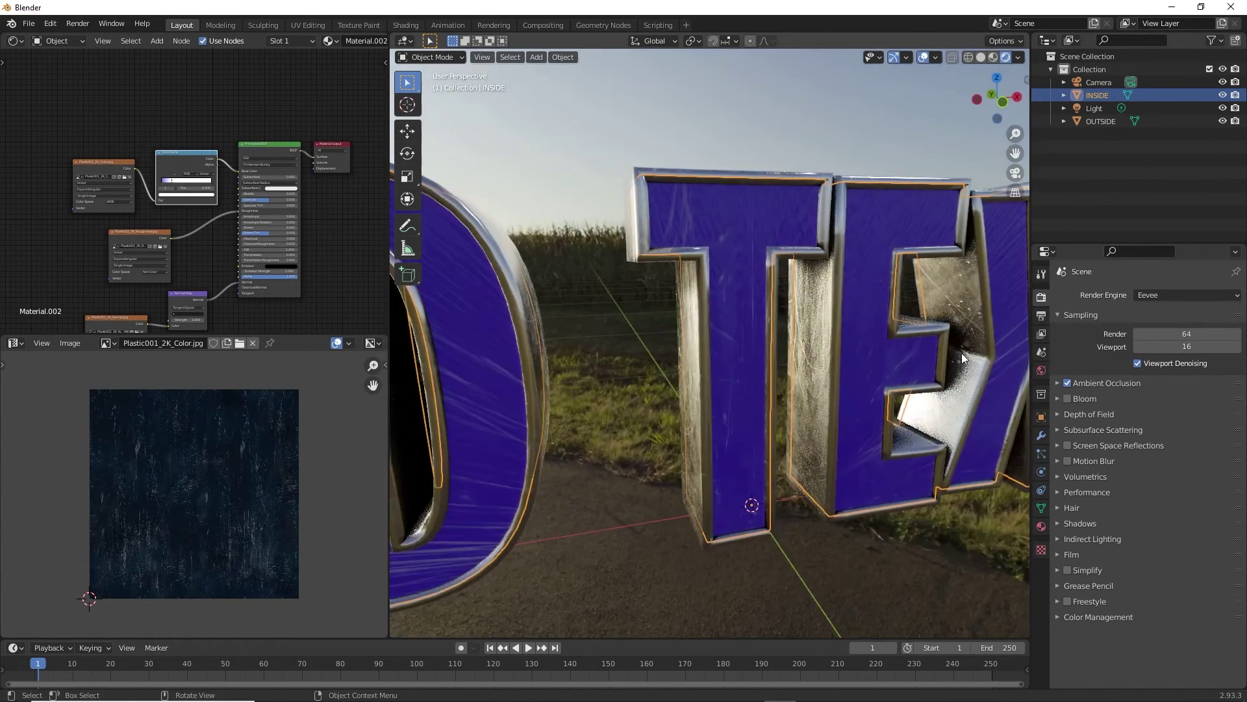
{"action": "scroll", "coordinate": [959, 360], "scroll_direction": "up", "scroll_amount": 1}
{"action": "left_click", "coordinate": [1067, 384]}
{"action": "left_click", "coordinate": [1067, 384]}
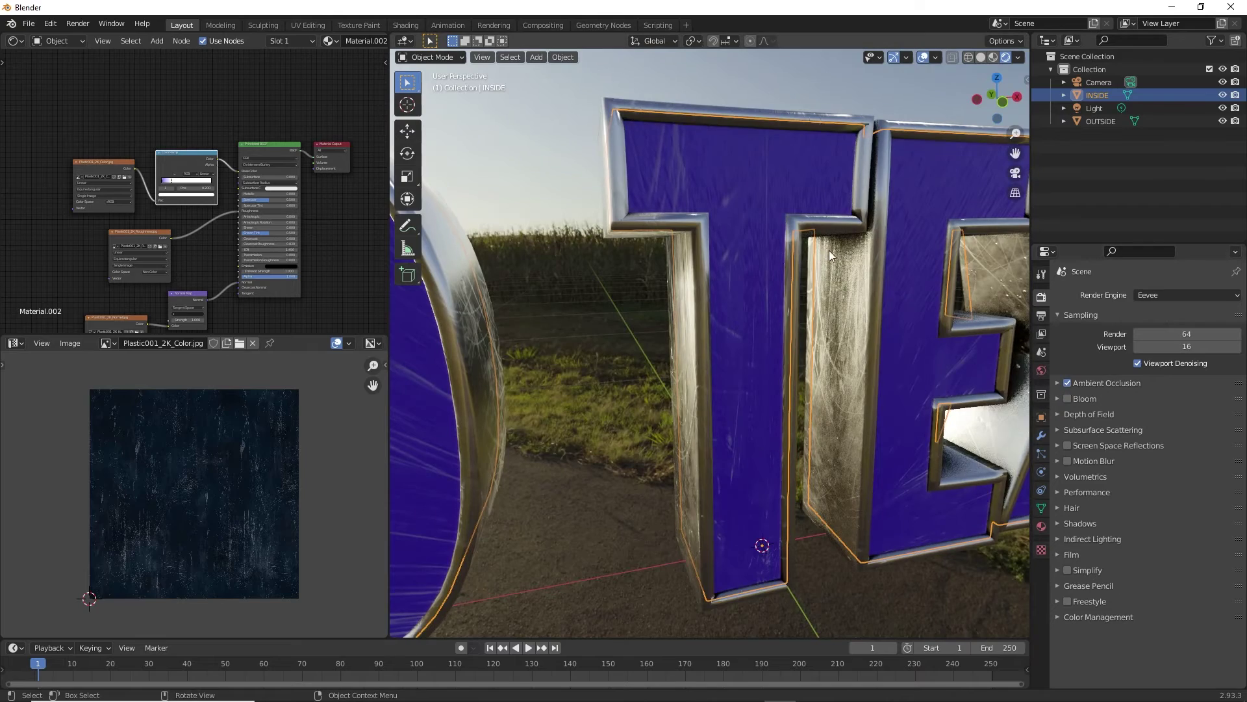
{"action": "scroll", "coordinate": [829, 291], "scroll_direction": "down", "scroll_amount": 1}
{"action": "scroll", "coordinate": [828, 290], "scroll_direction": "down", "scroll_amount": 1}
{"action": "mouse_move", "coordinate": [754, 348]}
{"action": "middle_mouse_down"}
{"action": "mouse_move", "coordinate": [690, 346]}
{"action": "mouse_move", "coordinate": [751, 352]}
{"action": "middle_mouse_up"}
{"action": "scroll", "coordinate": [690, 345], "scroll_direction": "down", "scroll_amount": 1}
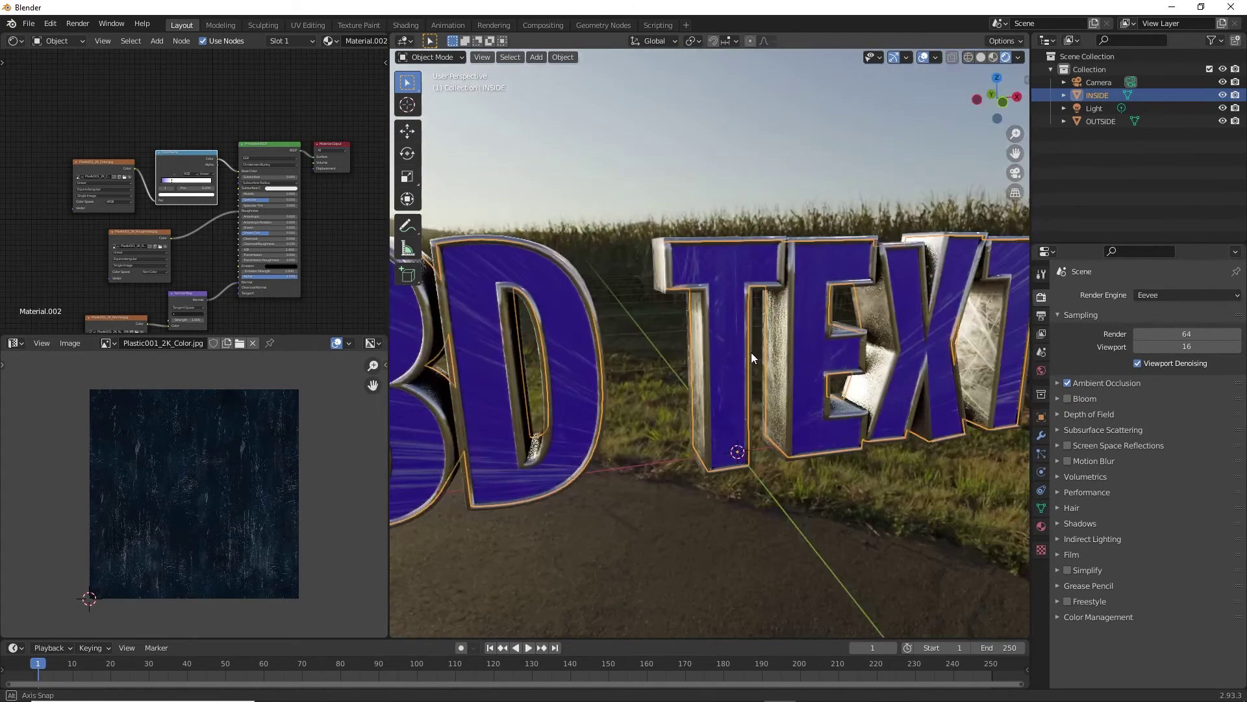
Enable Bloom for the Eevee render and inspect the glow on the 3D text with nothing selected
{"action": "left_click", "coordinate": [1066, 398]}
{"action": "scroll", "coordinate": [711, 384], "scroll_direction": "down", "scroll_amount": 3}
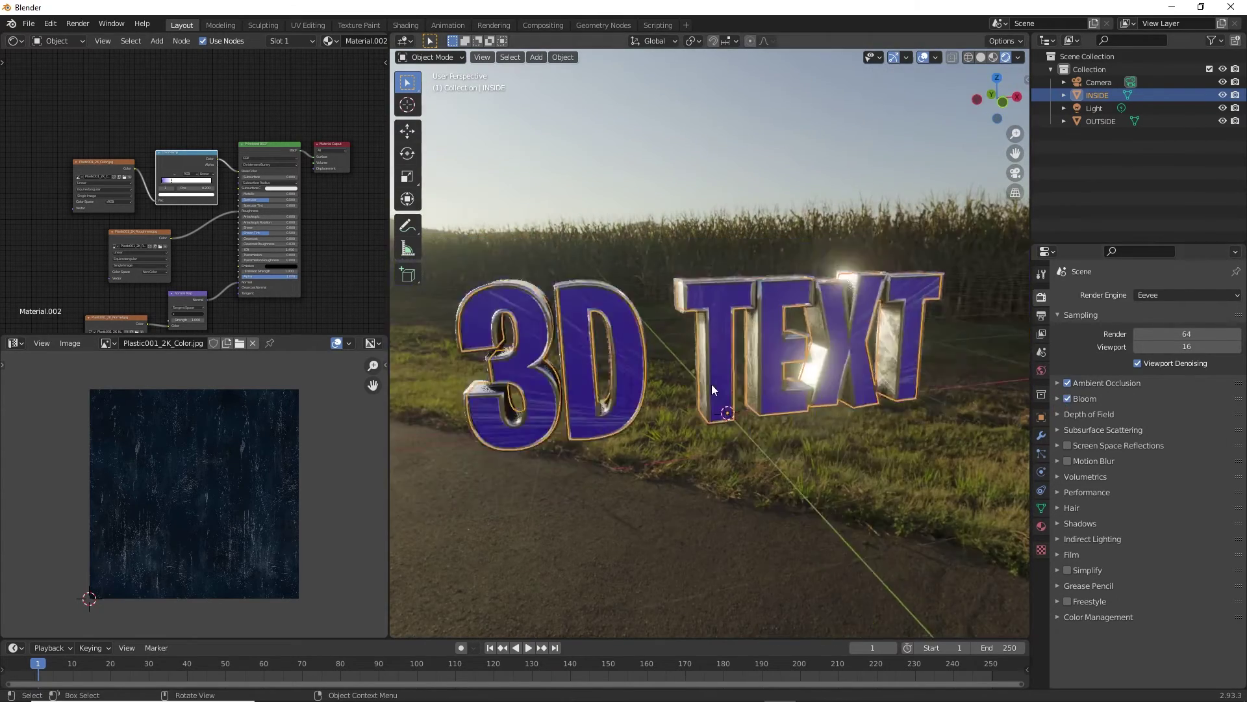
{"action": "scroll", "coordinate": [675, 390], "scroll_direction": "down", "scroll_amount": 2}
{"action": "right_click", "coordinate": [639, 396]}
{"action": "left_click", "coordinate": [770, 360]}
{"action": "scroll", "coordinate": [743, 365], "scroll_direction": "up", "scroll_amount": 3}
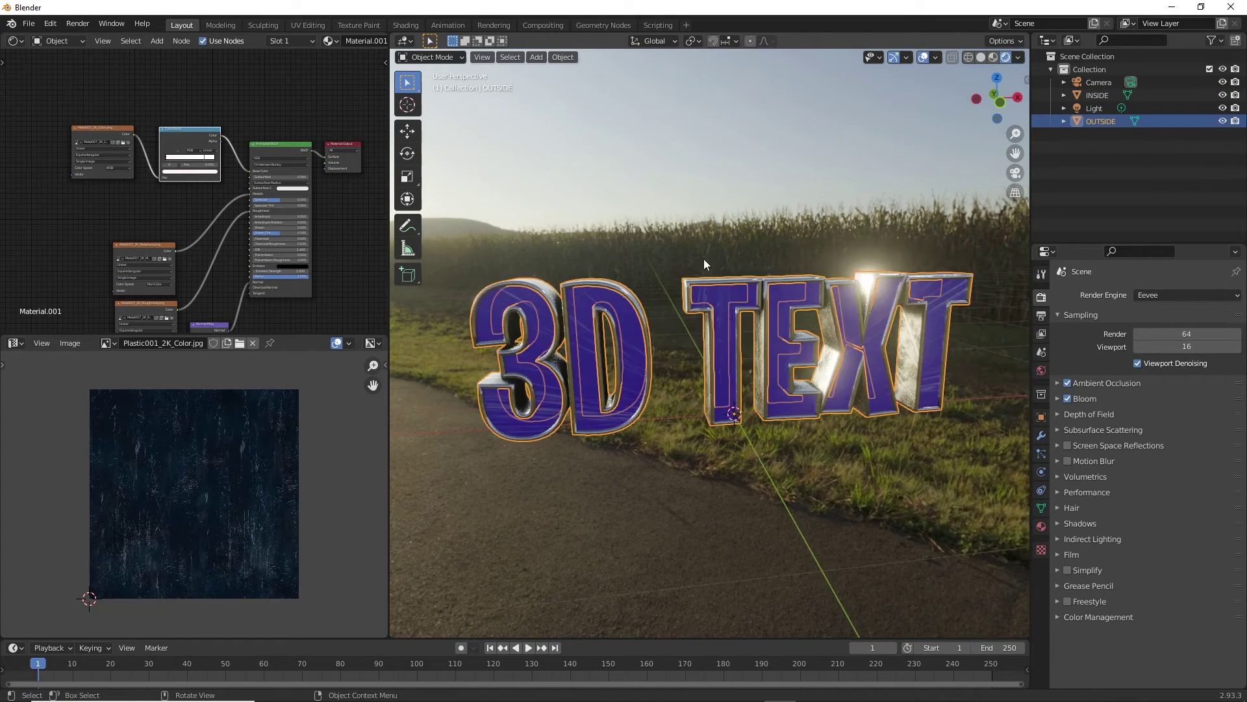
{"action": "scroll", "coordinate": [815, 392], "scroll_direction": "up", "scroll_amount": 3}
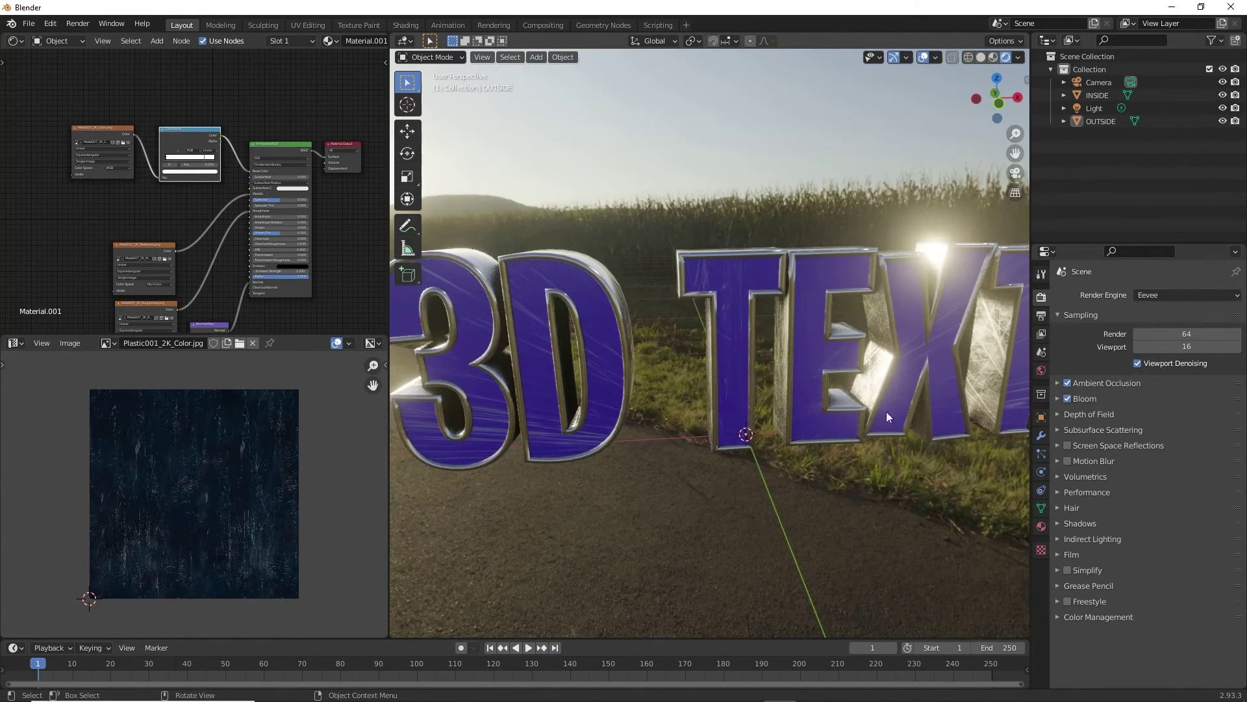
Enable Screen Space Reflections and make the film background transparent for the Eevee render
{"action": "left_click", "coordinate": [1067, 445]}
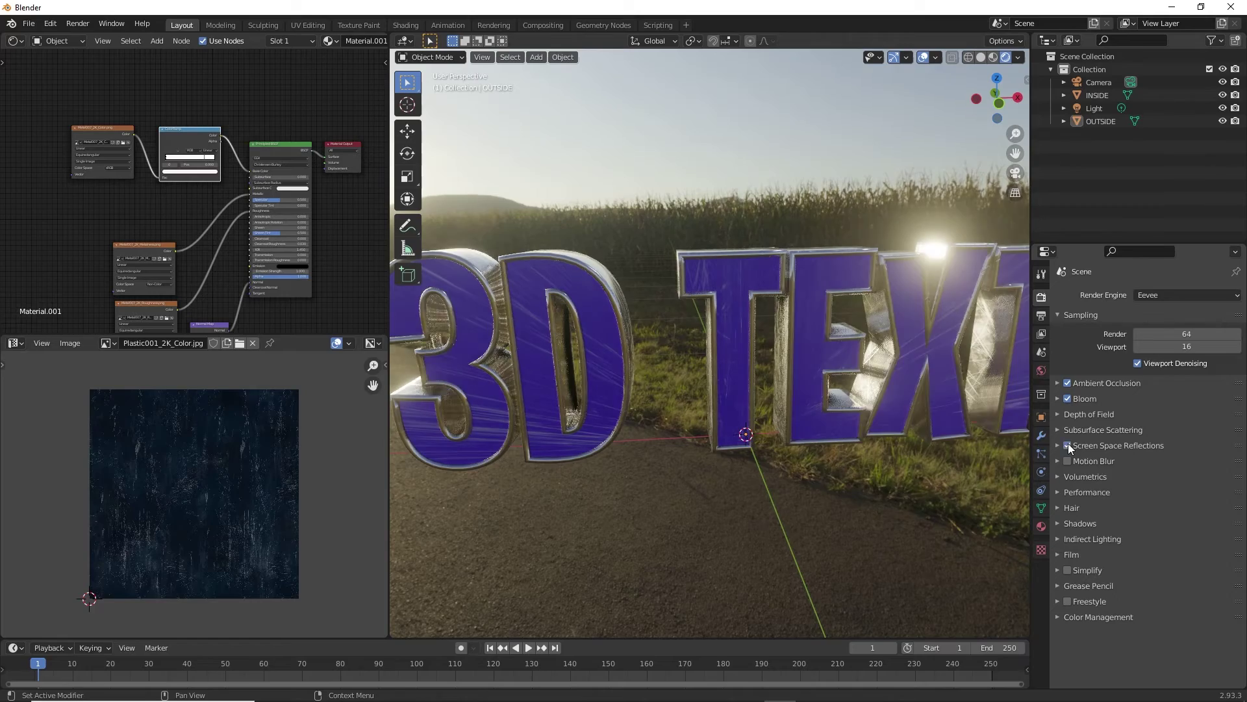
{"action": "mouse_move", "coordinate": [742, 403]}
{"action": "middle_mouse_down"}
{"action": "mouse_move", "coordinate": [641, 405]}
{"action": "mouse_move", "coordinate": [802, 391]}
{"action": "mouse_move", "coordinate": [707, 404]}
{"action": "mouse_move", "coordinate": [734, 395]}
{"action": "mouse_move", "coordinate": [727, 385]}
{"action": "middle_mouse_up"}
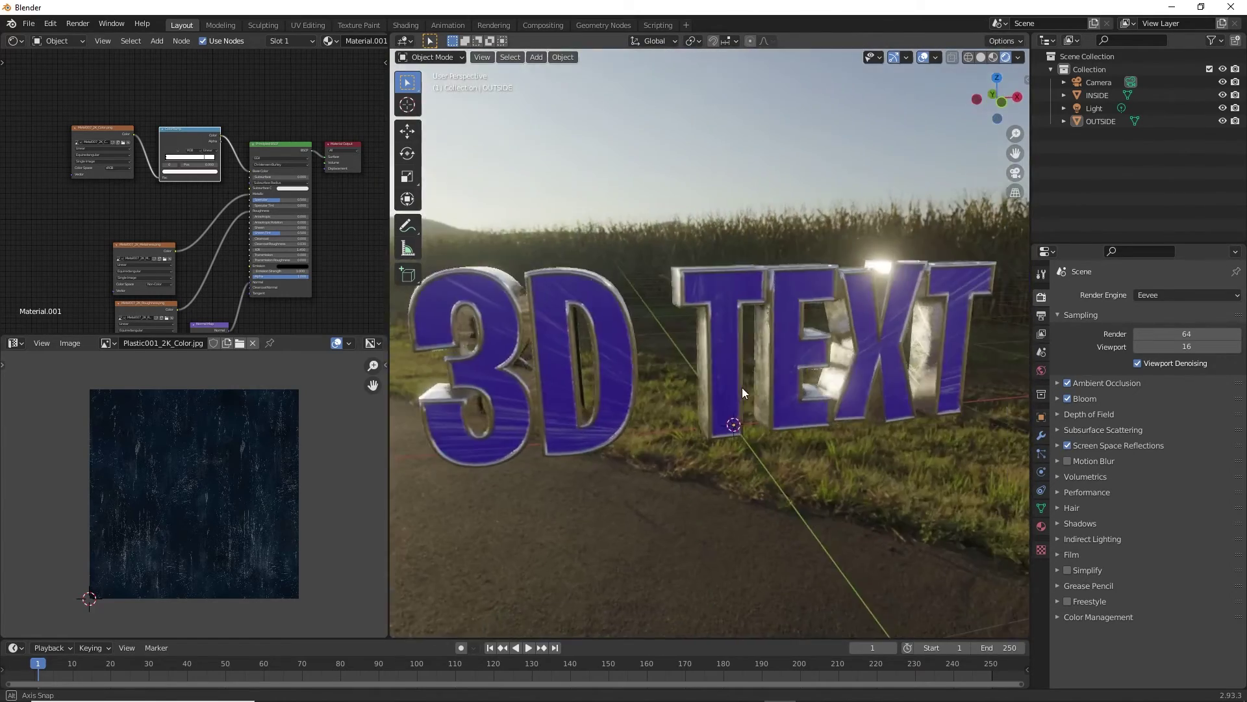
{"action": "left_click", "coordinate": [1060, 555]}
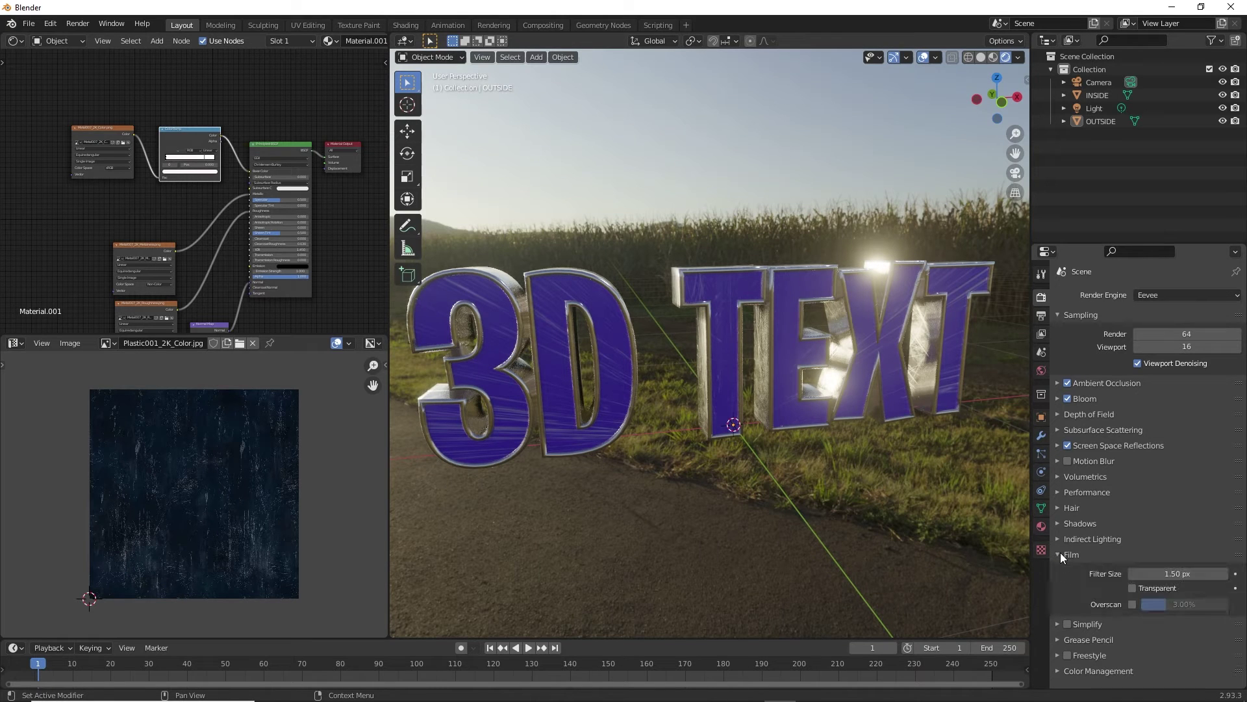
{"action": "left_click", "coordinate": [1133, 588]}
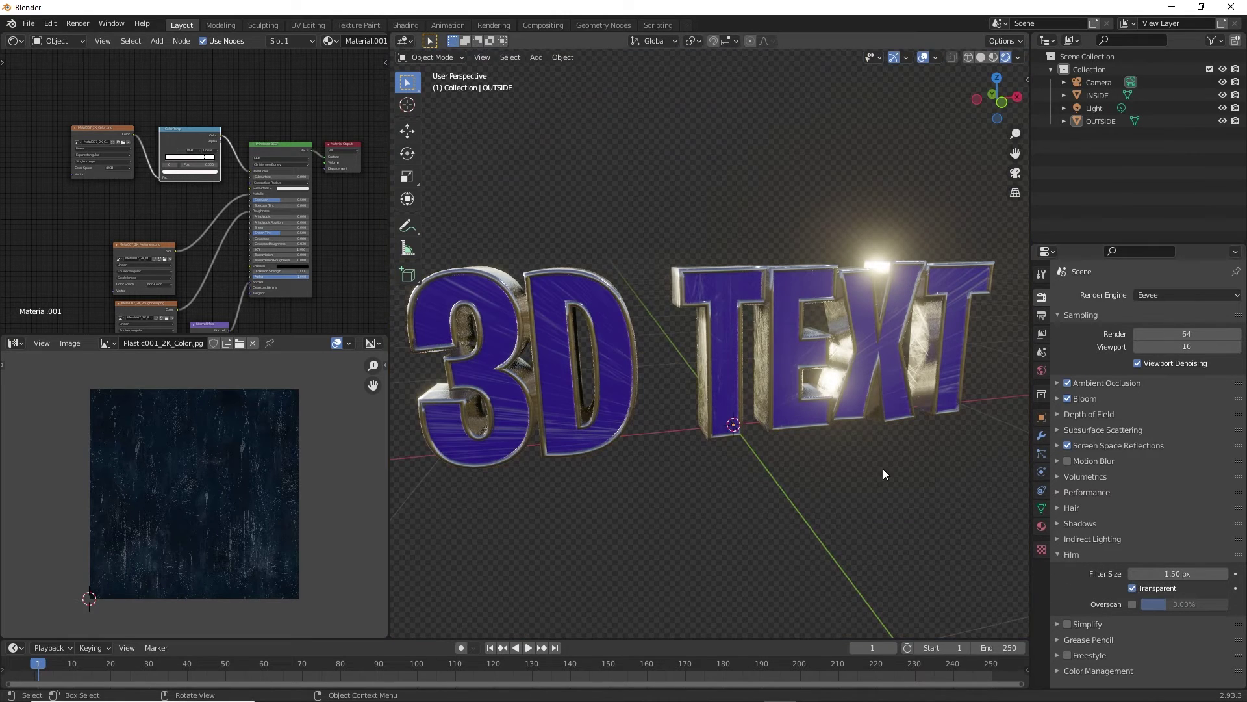
{"action": "mouse_move", "coordinate": [882, 469]}
{"action": "middle_mouse_down"}
{"action": "mouse_move", "coordinate": [801, 504]}
{"action": "mouse_move", "coordinate": [723, 476]}
{"action": "mouse_move", "coordinate": [863, 456]}
{"action": "mouse_move", "coordinate": [948, 466]}
{"action": "mouse_move", "coordinate": [840, 467]}
{"action": "mouse_move", "coordinate": [751, 491]}
{"action": "mouse_move", "coordinate": [886, 466]}
{"action": "middle_mouse_up"}
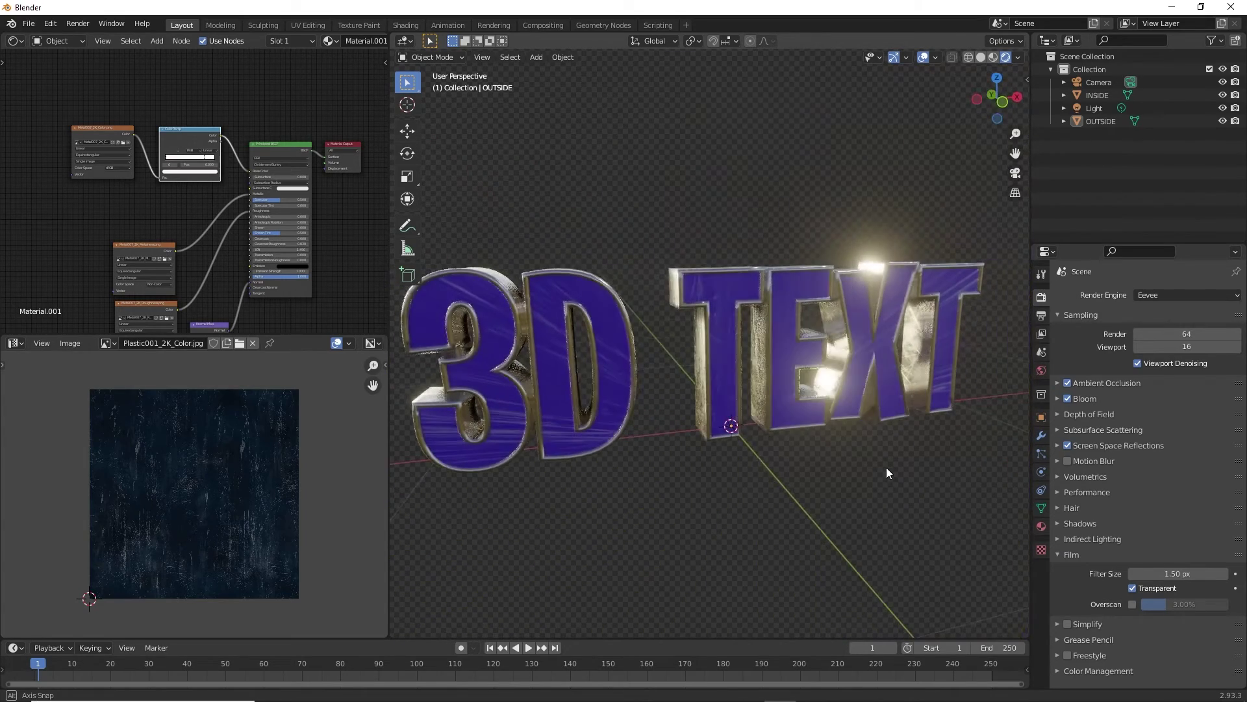
Examine the 3D text's metal and plastic shading from several angles and in the front orthographic view
{"action": "middle_click_drag", "start_coordinate": [682, 437], "coordinate": [768, 356]}
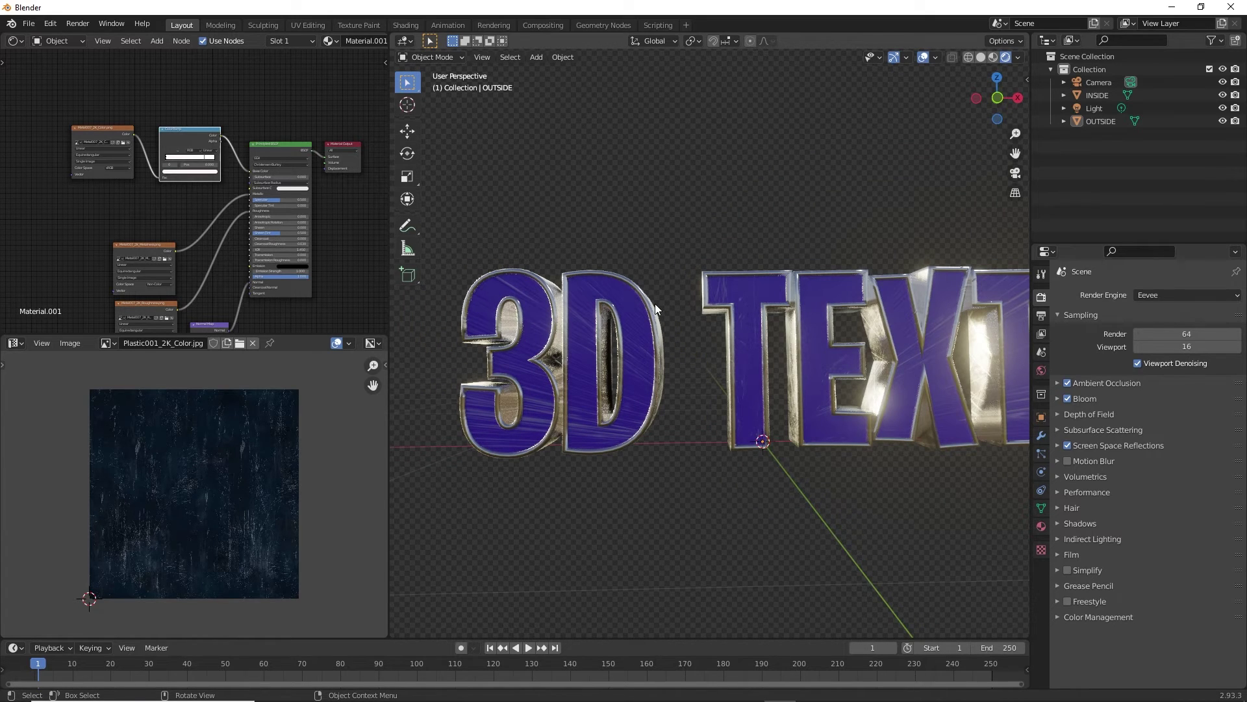
{"action": "mouse_move", "coordinate": [593, 325]}
{"action": "middle_mouse_down"}
{"action": "mouse_move", "coordinate": [594, 372]}
{"action": "mouse_move", "coordinate": [594, 334]}
{"action": "mouse_move", "coordinate": [574, 365]}
{"action": "mouse_move", "coordinate": [591, 349]}
{"action": "middle_mouse_up"}
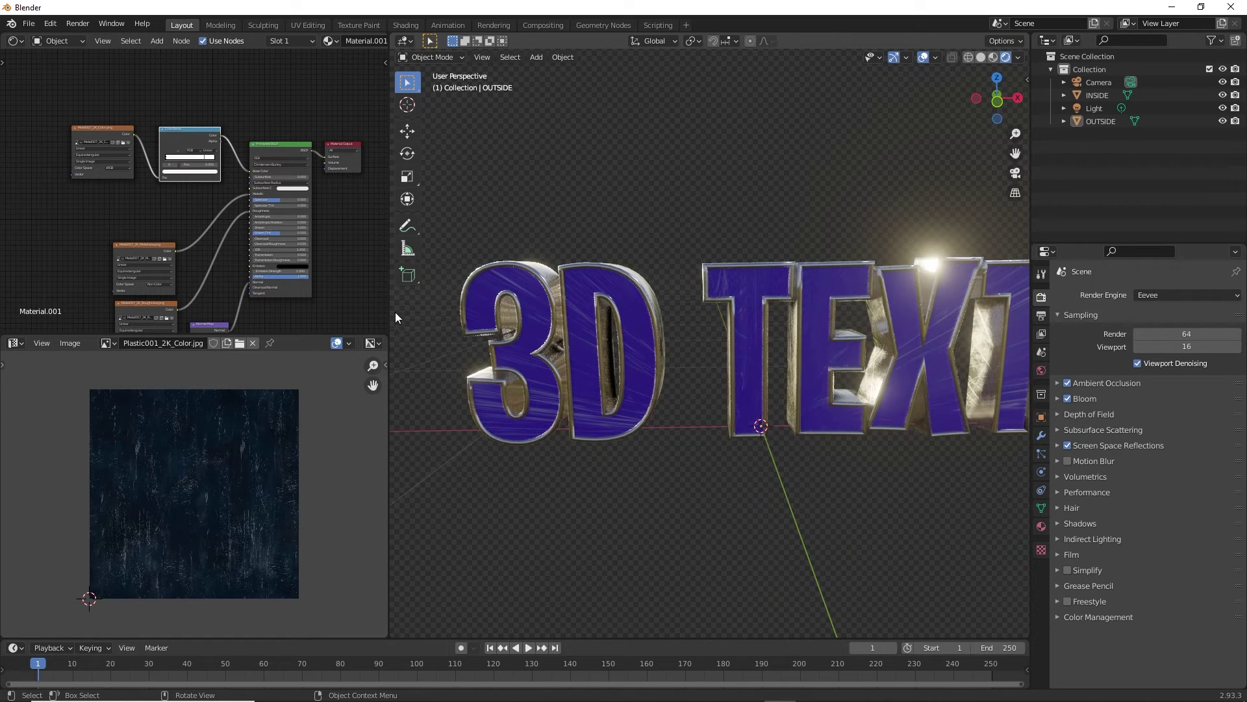
{"action": "middle_click_drag", "start_coordinate": [534, 321], "coordinate": [556, 345]}
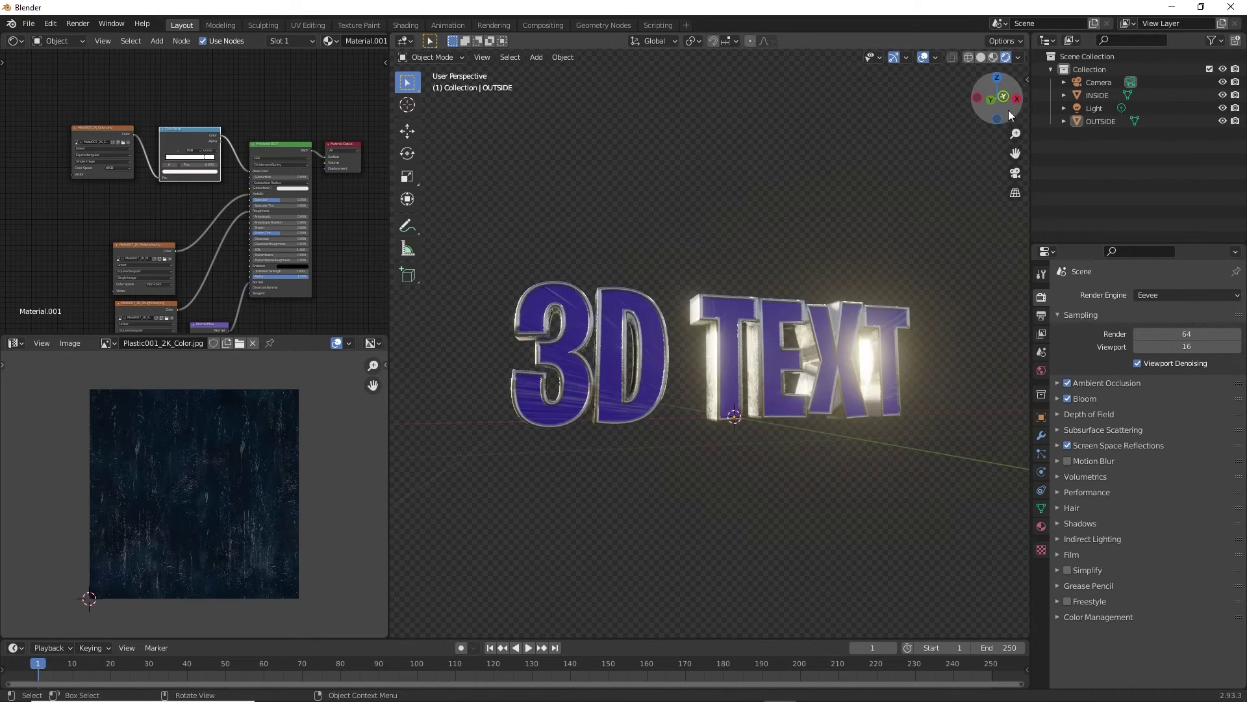
{"action": "left_click", "coordinate": [1001, 106]}
{"action": "left_click", "coordinate": [1004, 99]}
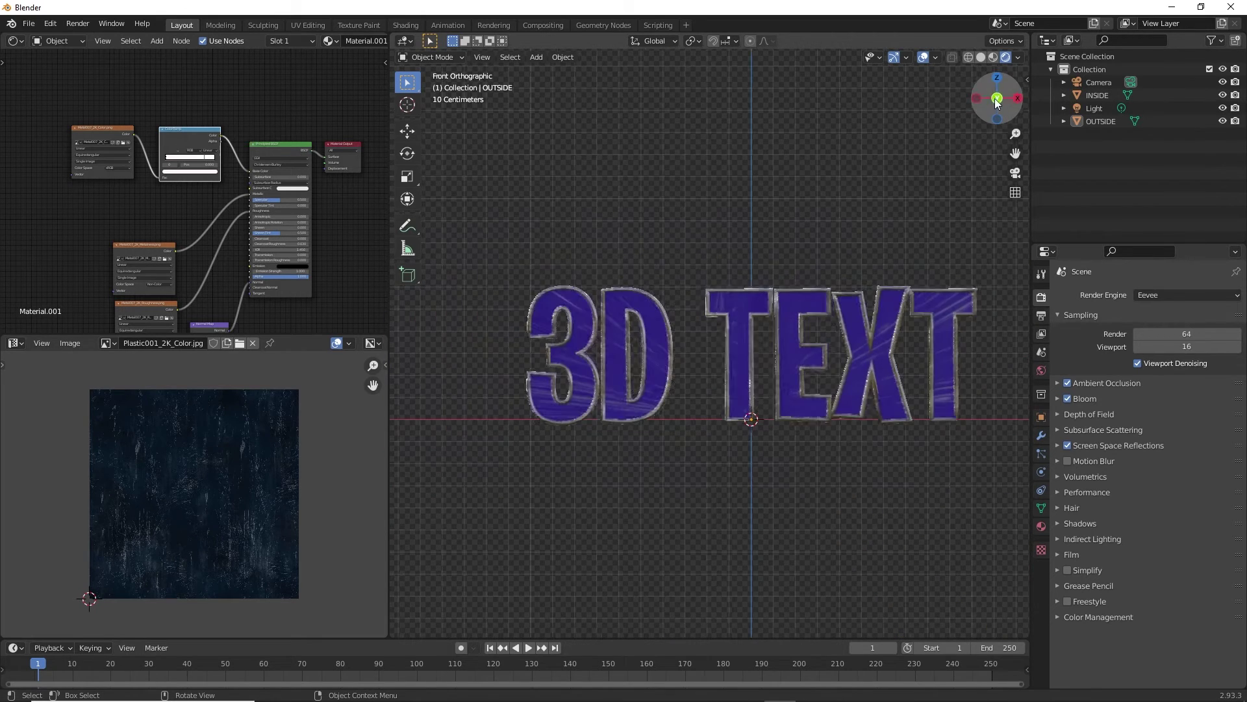
{"action": "scroll", "coordinate": [838, 356], "scroll_direction": "up", "scroll_amount": 2}
{"action": "scroll", "coordinate": [806, 338], "scroll_direction": "down", "scroll_amount": 1}
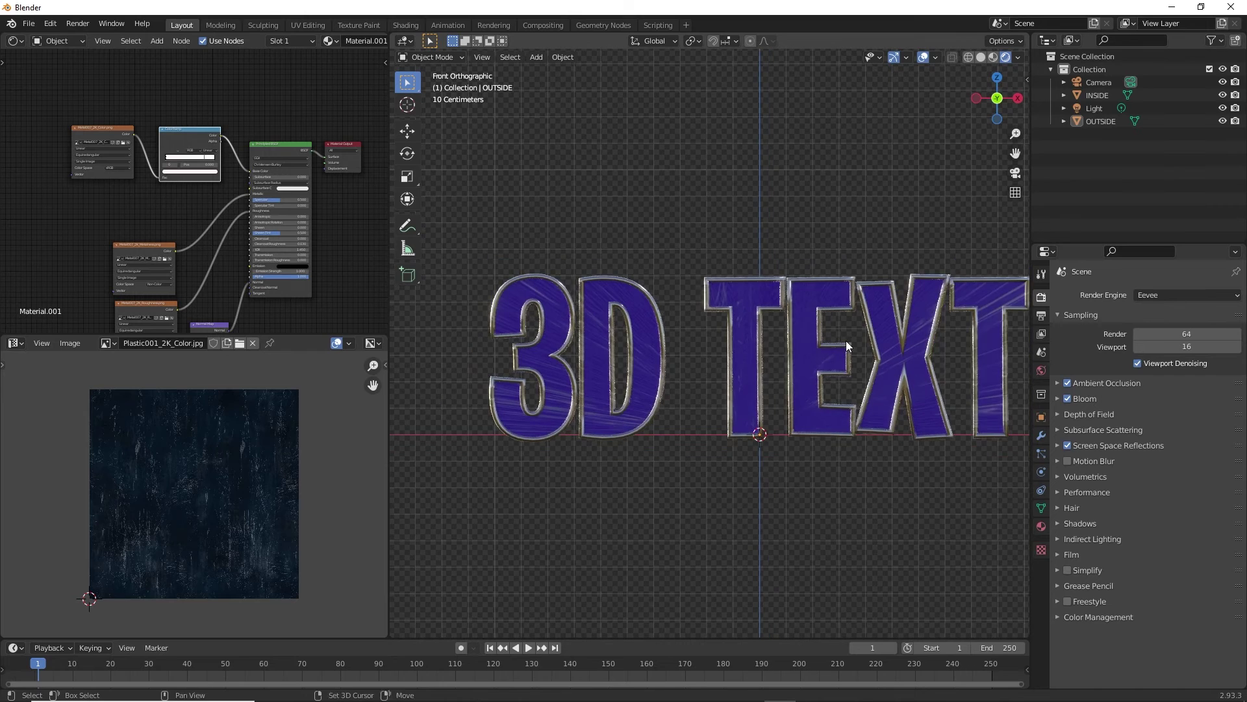
{"action": "middle_click_drag", "start_coordinate": [845, 341], "coordinate": [794, 336], "text": "shift"}
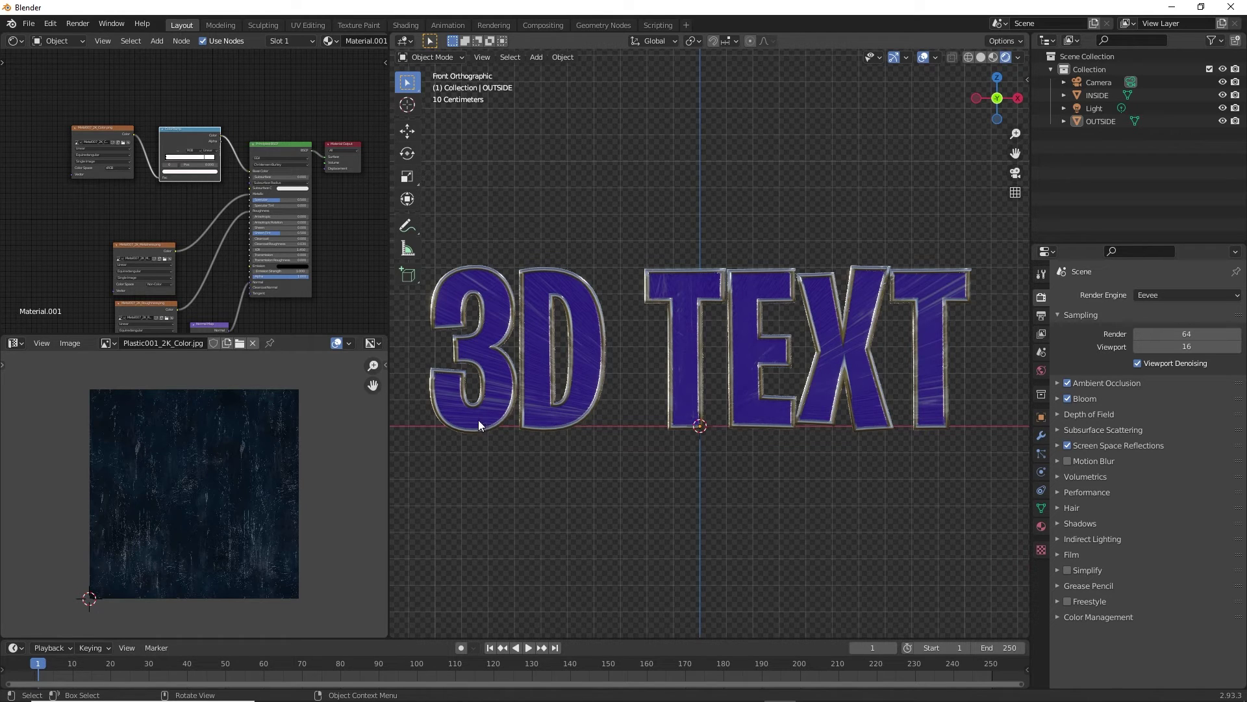
Select the entire INSIDE mesh in Edit Mode and separate it by loose parts
{"action": "left_click", "coordinate": [483, 299]}
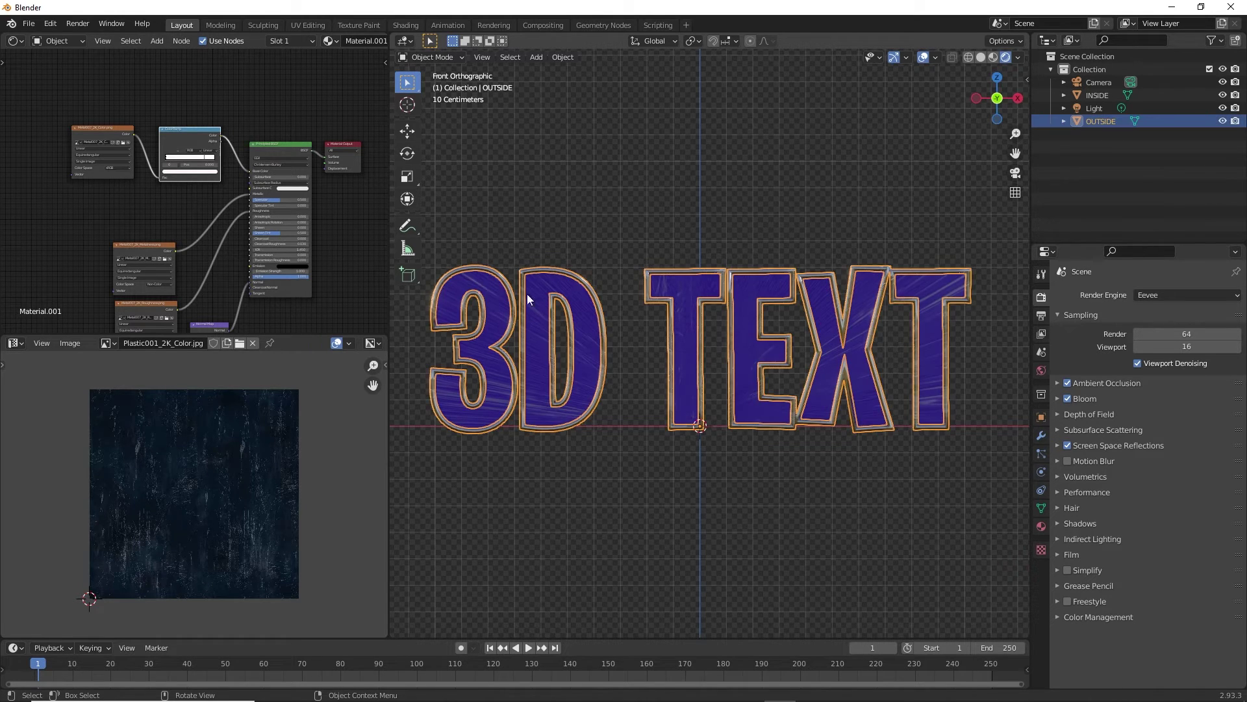
{"action": "left_click", "coordinate": [505, 236]}
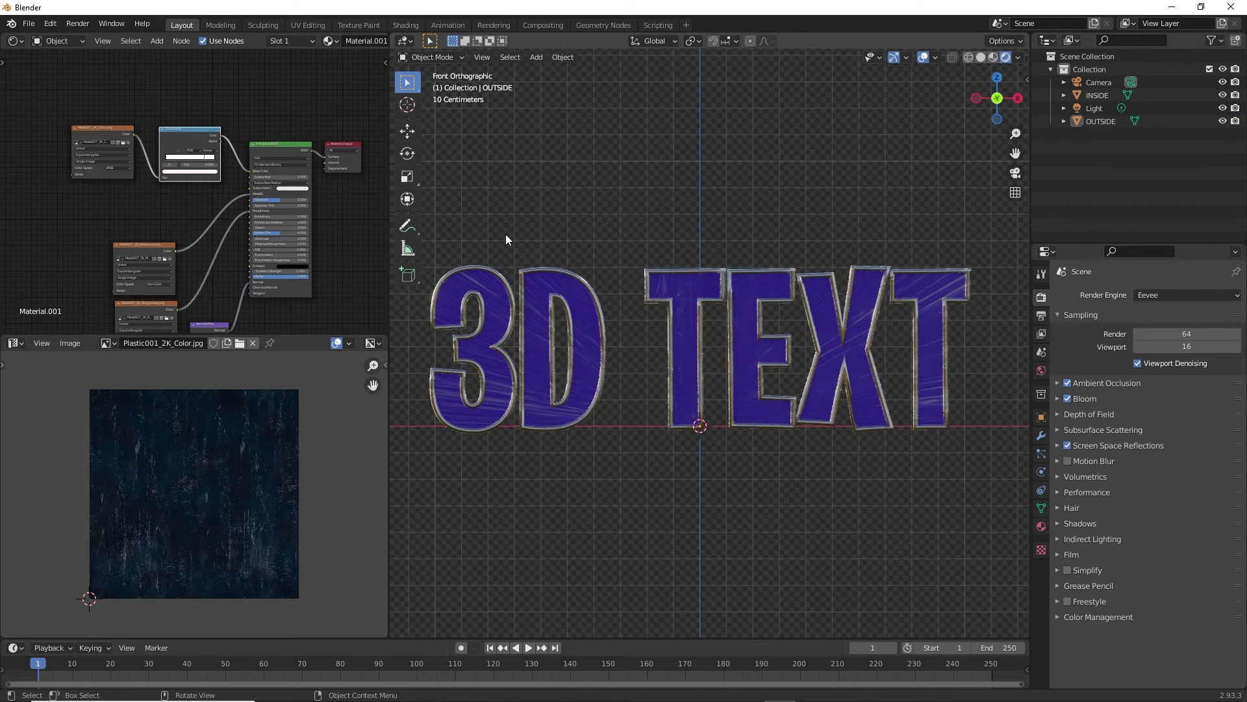
{"action": "left_click", "coordinate": [1114, 118]}
{"action": "left_click", "coordinate": [1097, 98]}
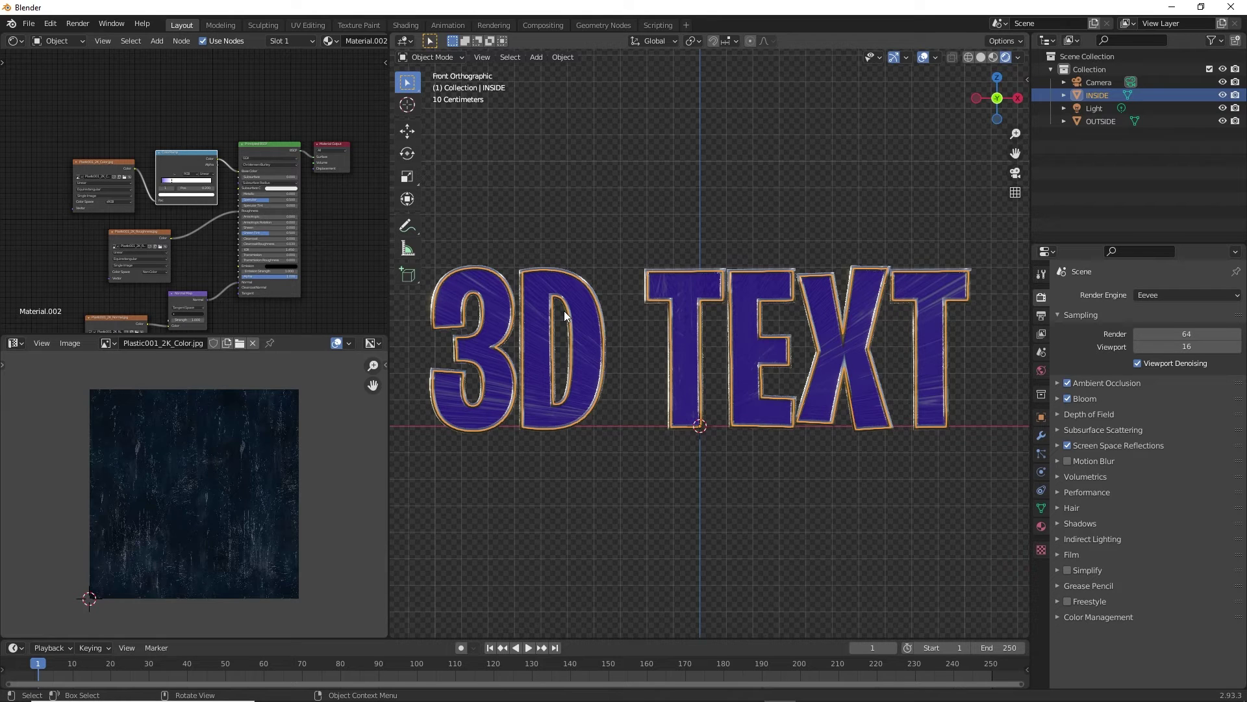
{"action": "key", "text": "Tab"}
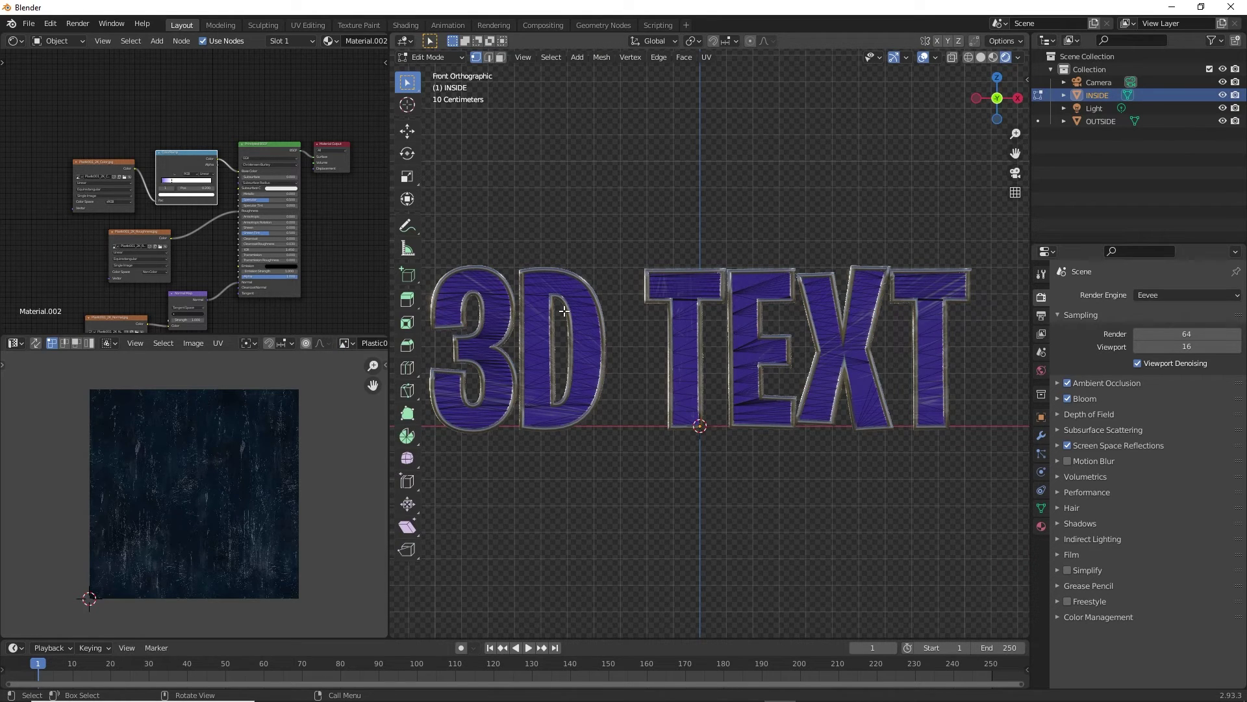
{"action": "key", "text": "a"}
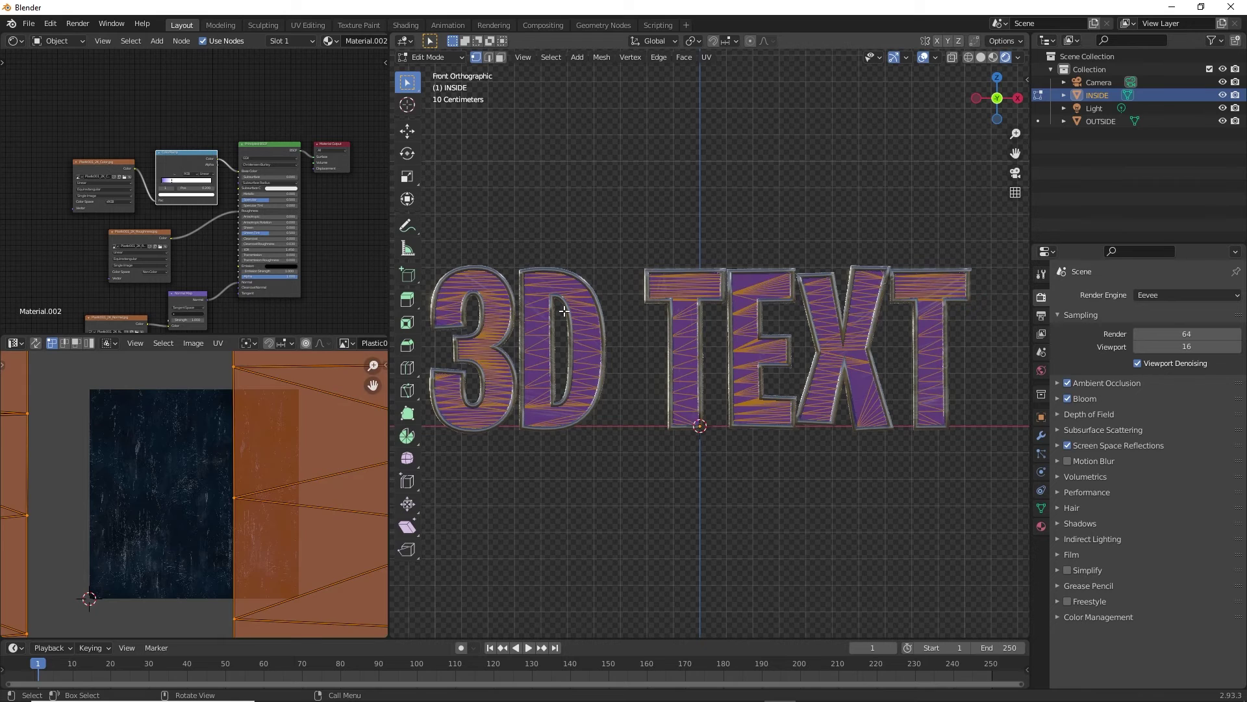
{"action": "key", "text": "p"}
{"action": "key", "text": "Tab"}
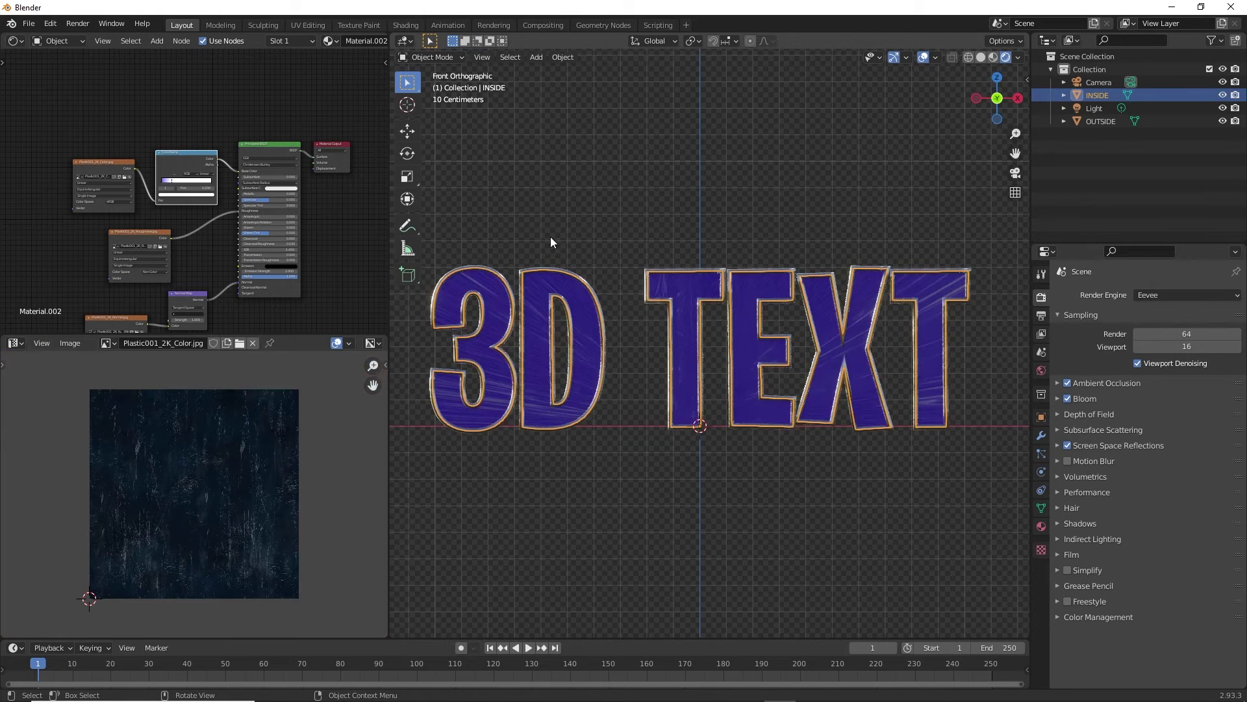
{"action": "key", "text": "Tab"}
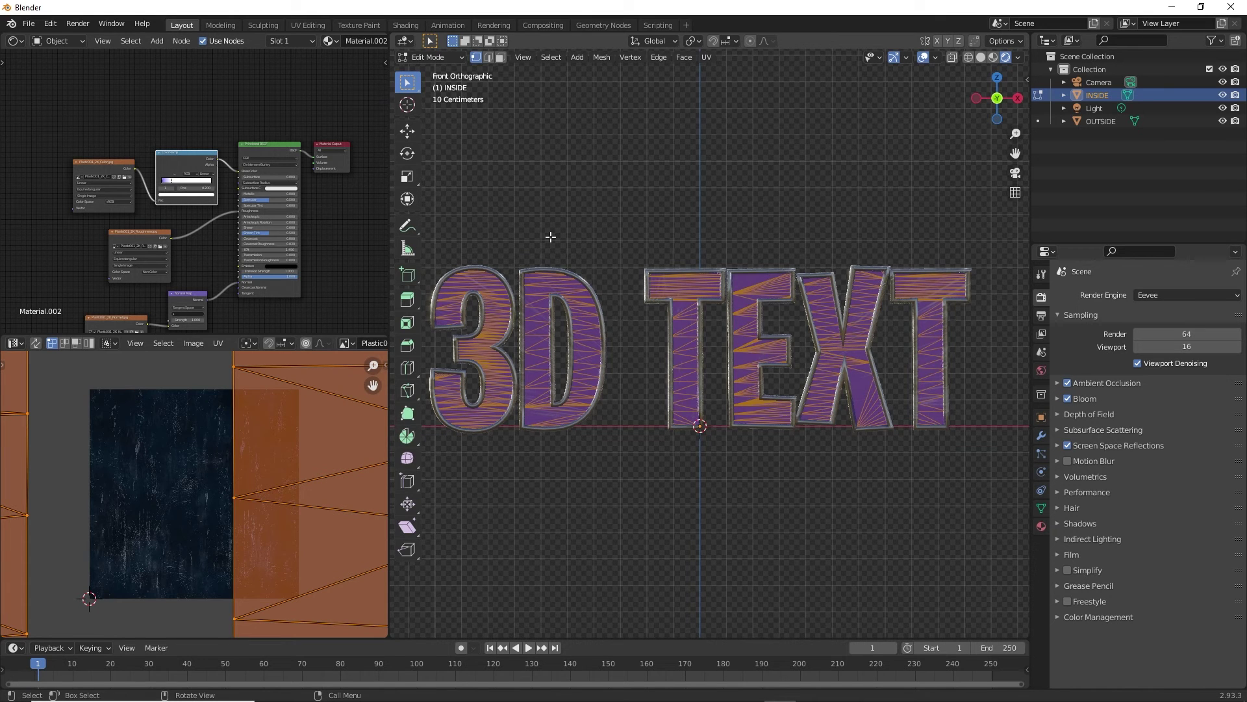
{"action": "key", "text": "p"}
{"action": "left_click", "coordinate": [513, 267]}
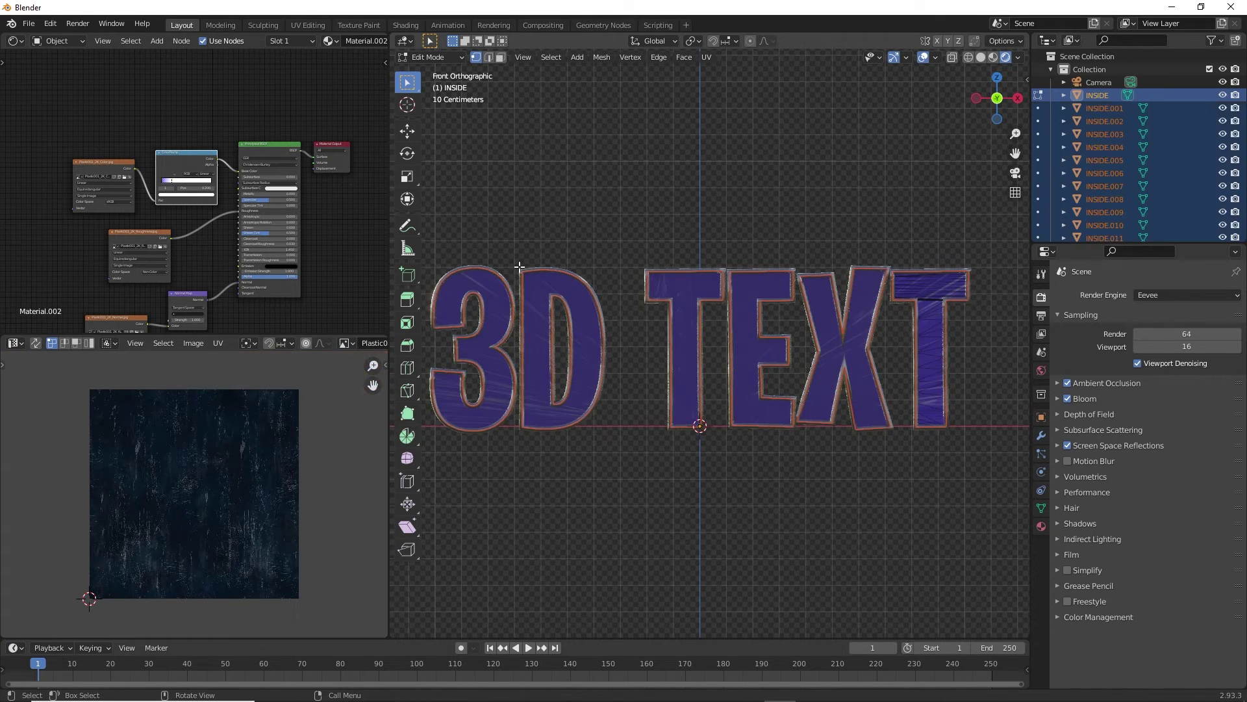
Try to separate the OUTSIDE object by loose parts without leaving the current mesh editing session
{"action": "scroll", "coordinate": [1066, 117], "scroll_direction": "down", "scroll_amount": 5}
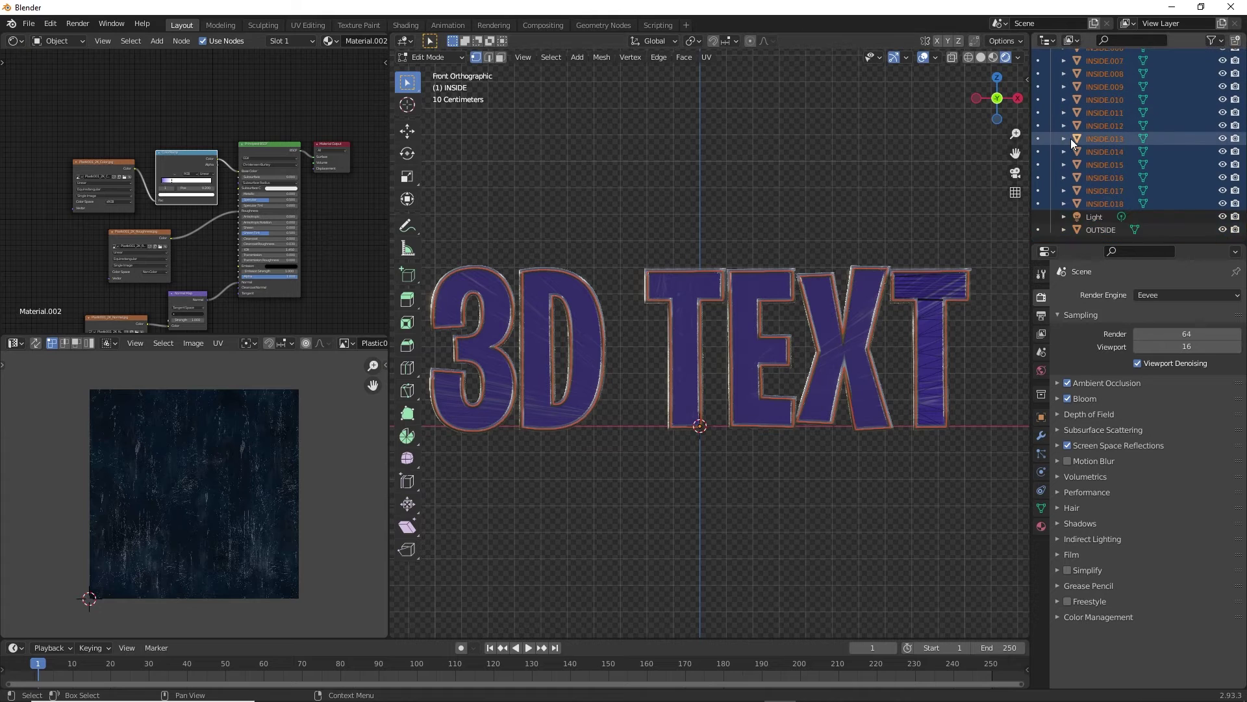
{"action": "left_click", "coordinate": [1092, 227]}
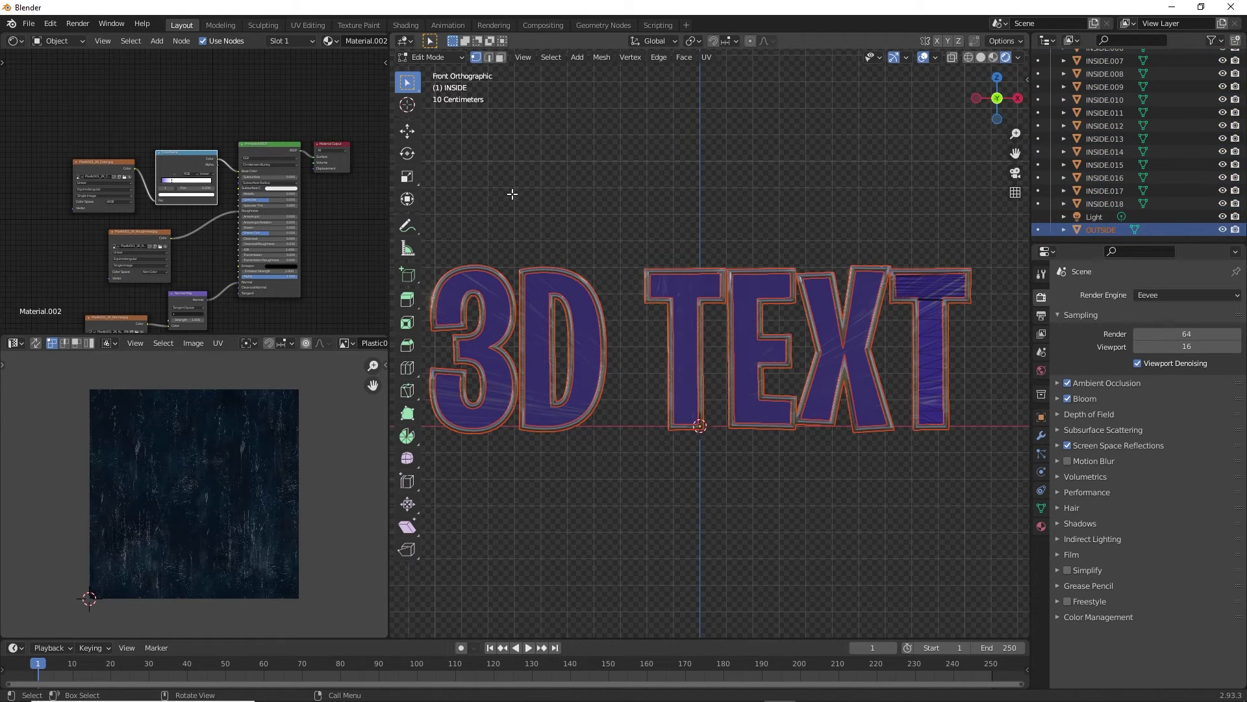
{"action": "key", "text": "p"}
{"action": "key", "text": "a"}
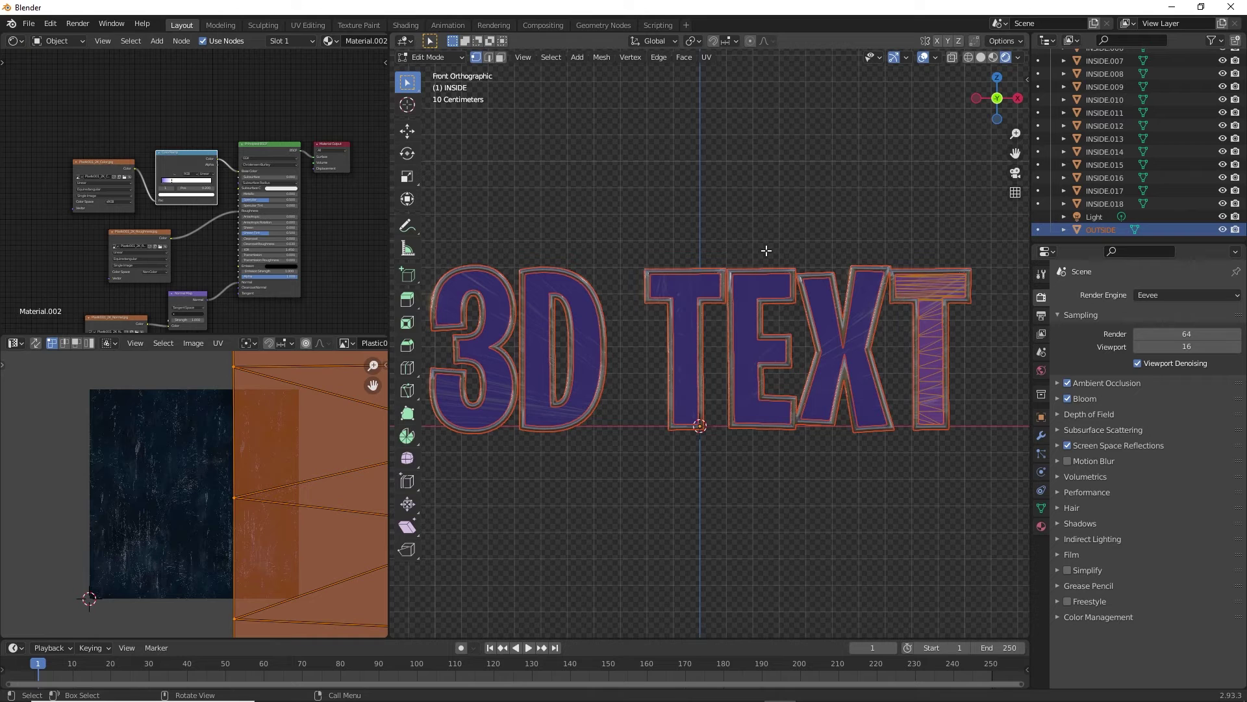
{"action": "key", "text": "p"}
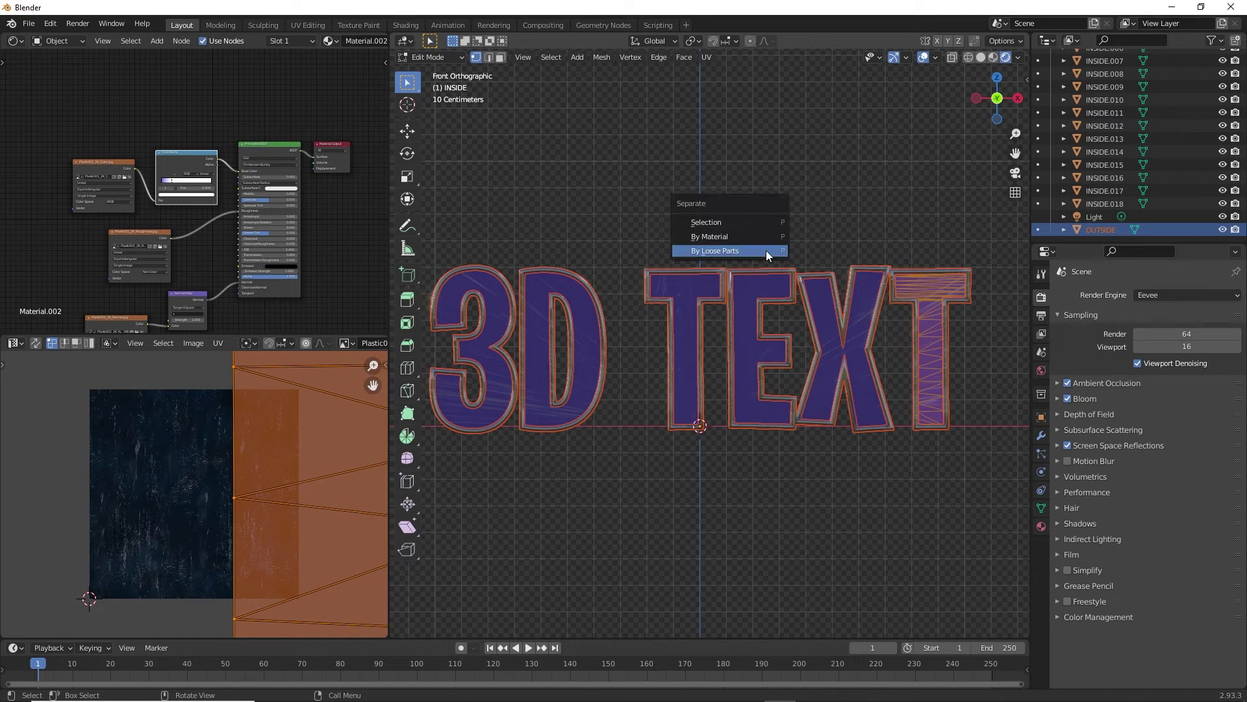
{"action": "left_click", "coordinate": [766, 250]}
{"action": "key", "text": "p"}
{"action": "left_click", "coordinate": [766, 251]}
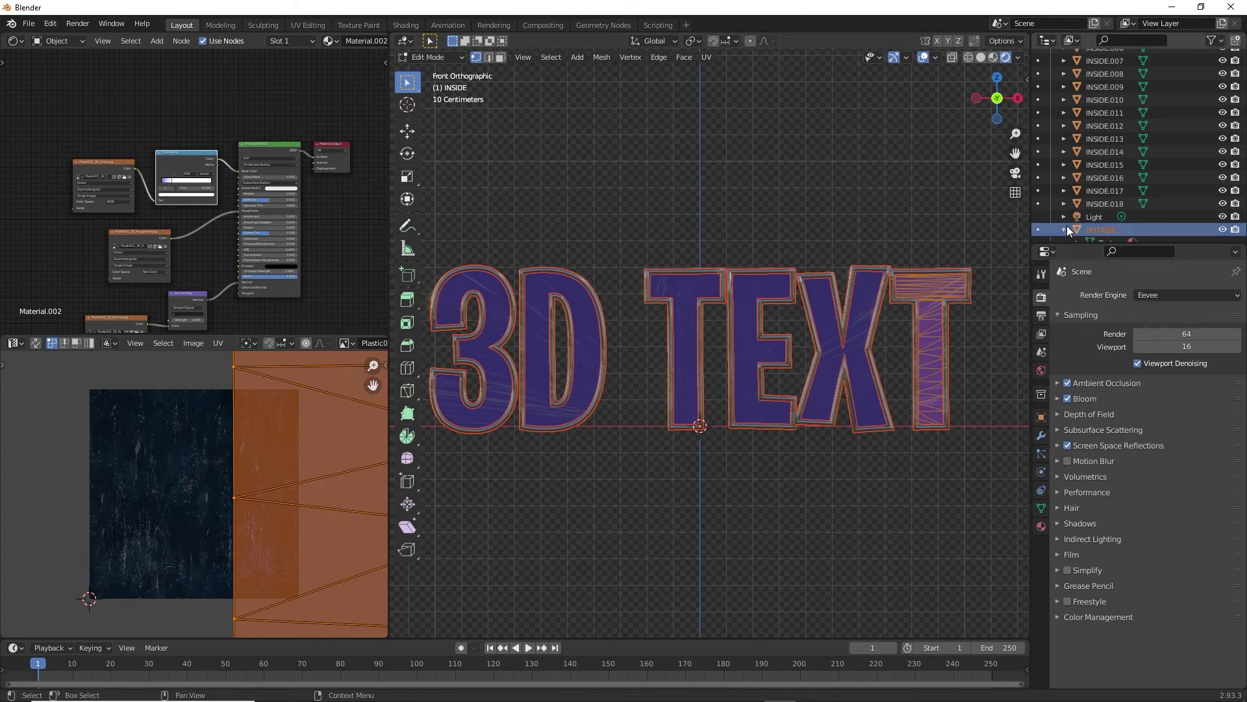
{"action": "left_click", "coordinate": [806, 173]}
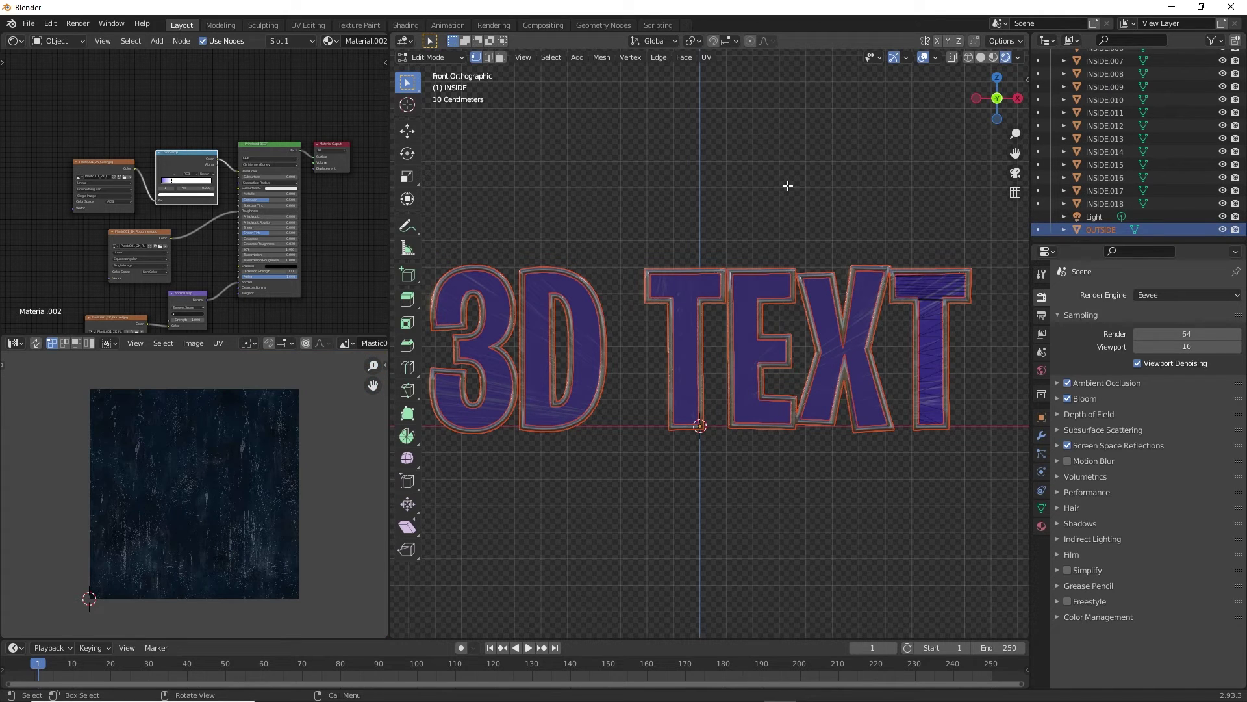
Separate the OUTSIDE mesh by loose parts, then return to Object Mode with nothing selected
{"action": "key", "text": "p"}
{"action": "left_click", "coordinate": [789, 186]}
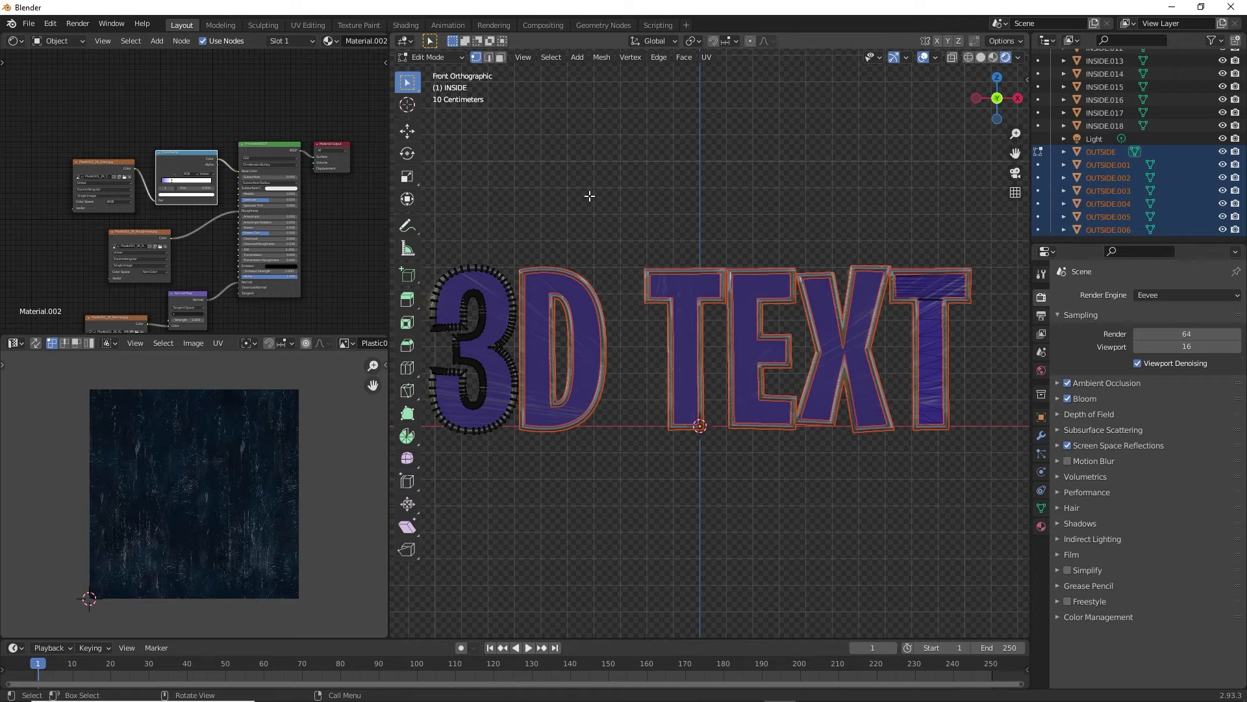
{"action": "key", "text": "Tab"}
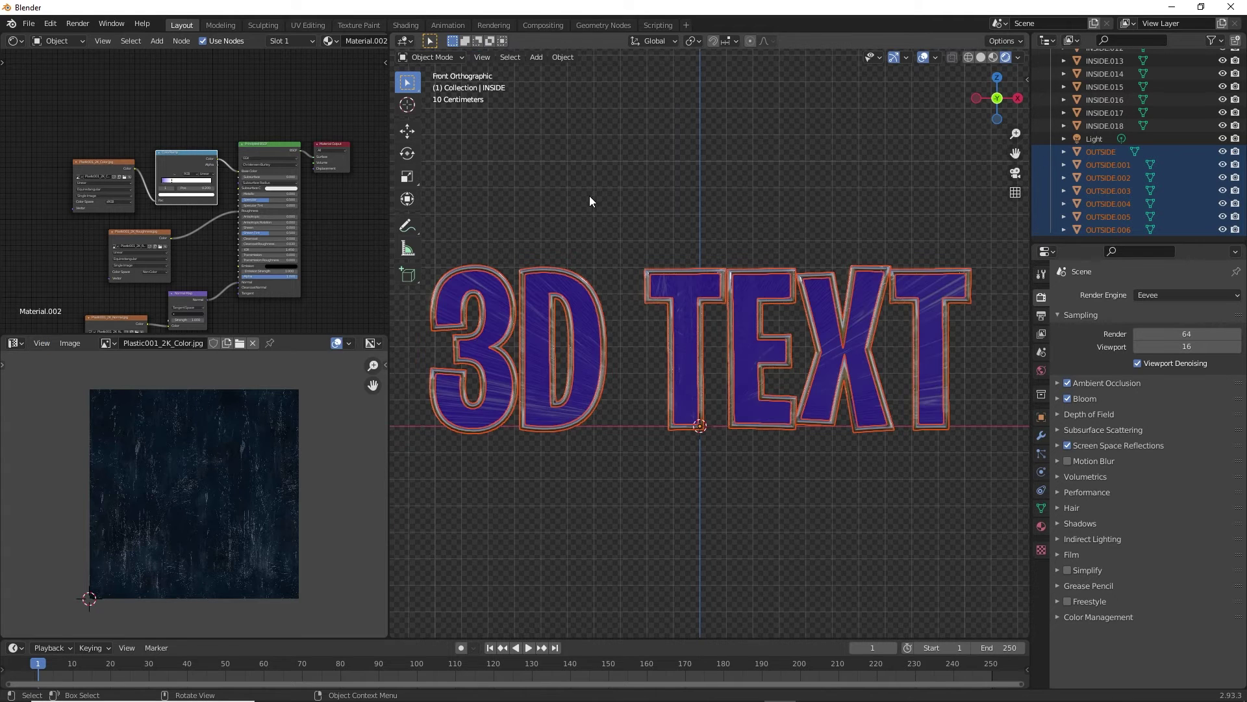
{"action": "left_click", "coordinate": [590, 196]}
Try to join all inside and outside parts of the 3 into one object from the front view
{"action": "mouse_move", "coordinate": [533, 287]}
{"action": "middle_mouse_down"}
{"action": "mouse_move", "coordinate": [565, 294]}
{"action": "mouse_move", "coordinate": [555, 289]}
{"action": "middle_mouse_up"}
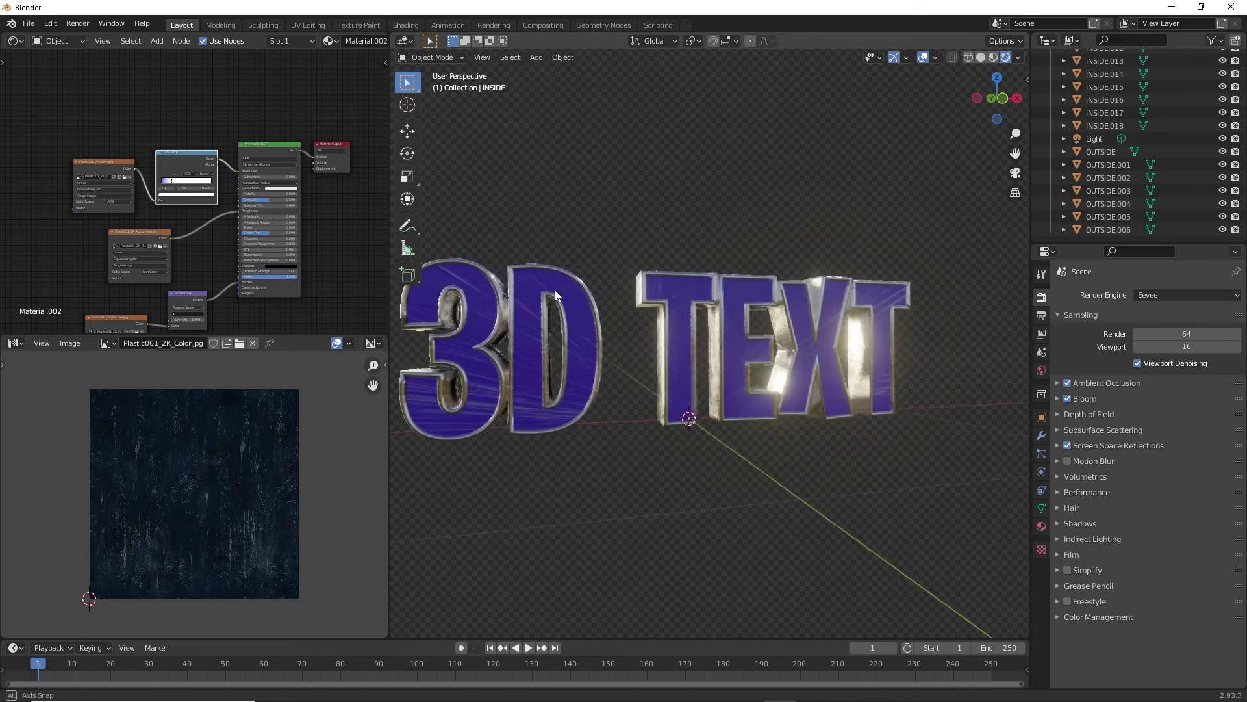
{"action": "left_click", "coordinate": [999, 103]}
{"action": "left_click", "coordinate": [998, 102]}
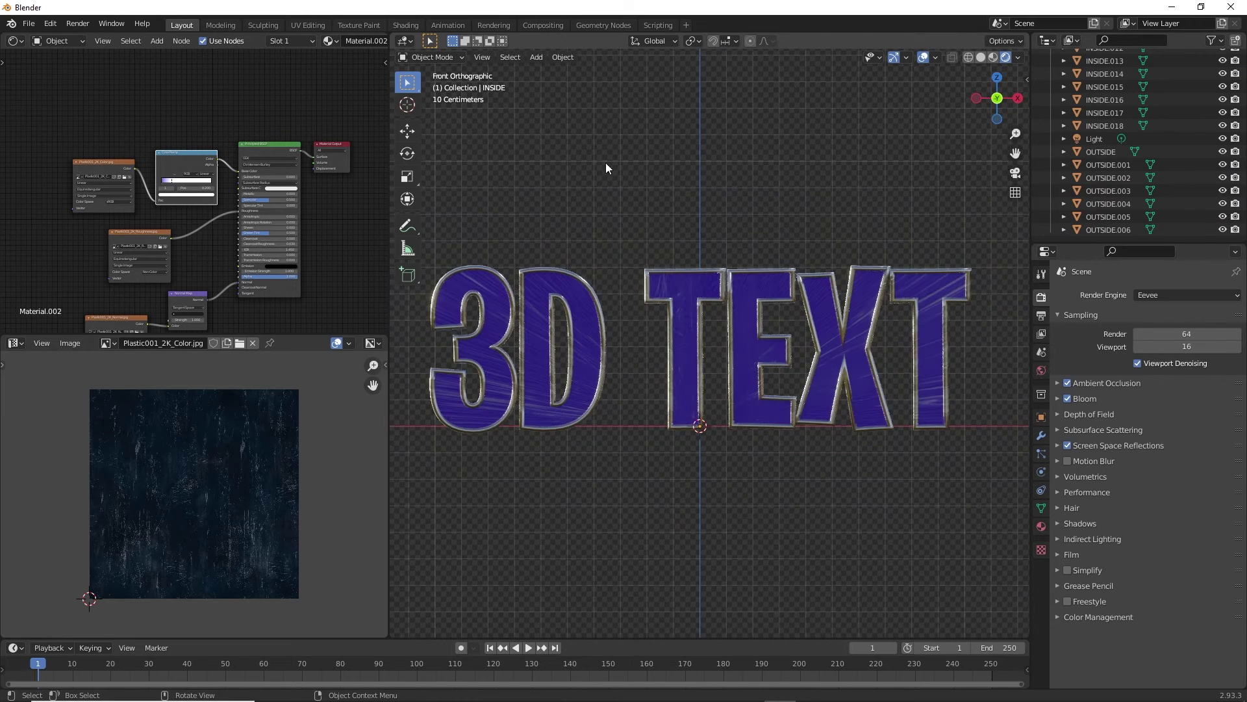
{"action": "mouse_move", "coordinate": [560, 142]}
{"action": "left_mouse_down"}
{"action": "mouse_move", "coordinate": [626, 188]}
{"action": "mouse_move", "coordinate": [548, 172]}
{"action": "left_mouse_up"}
{"action": "left_click", "coordinate": [411, 81]}
{"action": "left_click", "coordinate": [408, 81]}
{"action": "left_click_drag", "start_coordinate": [430, 194], "coordinate": [495, 497]}
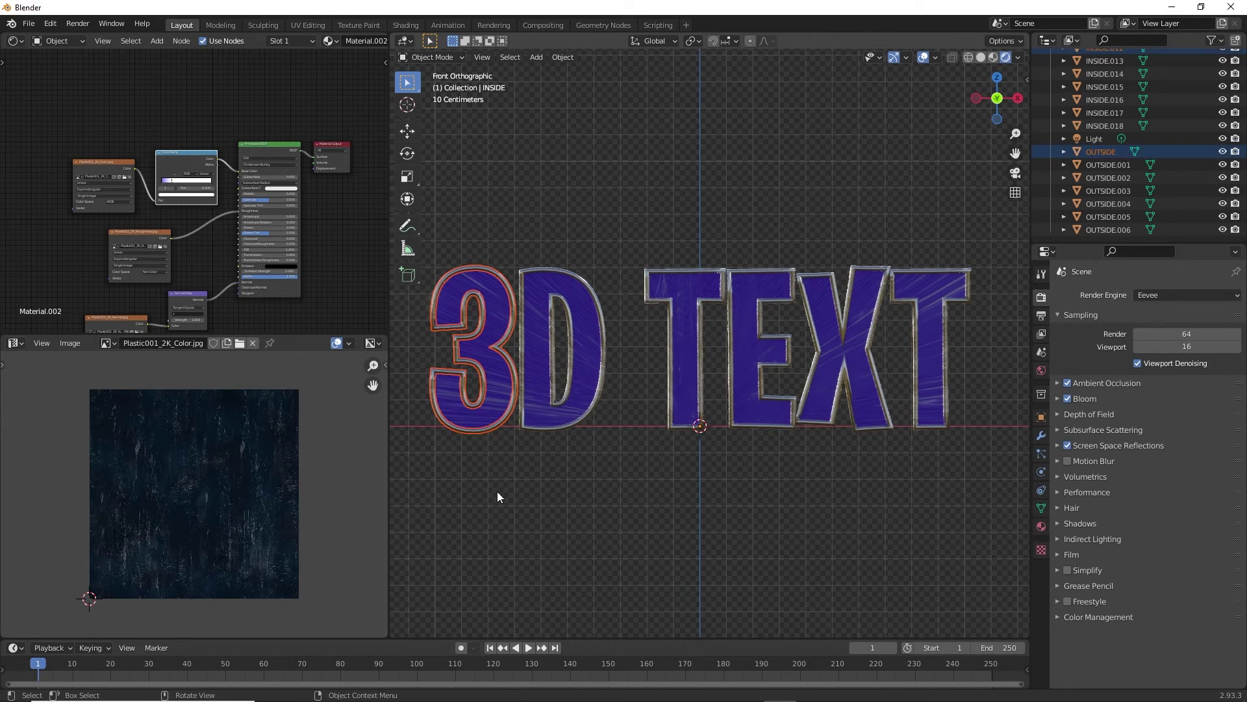
{"action": "key", "text": "ctrl+j"}
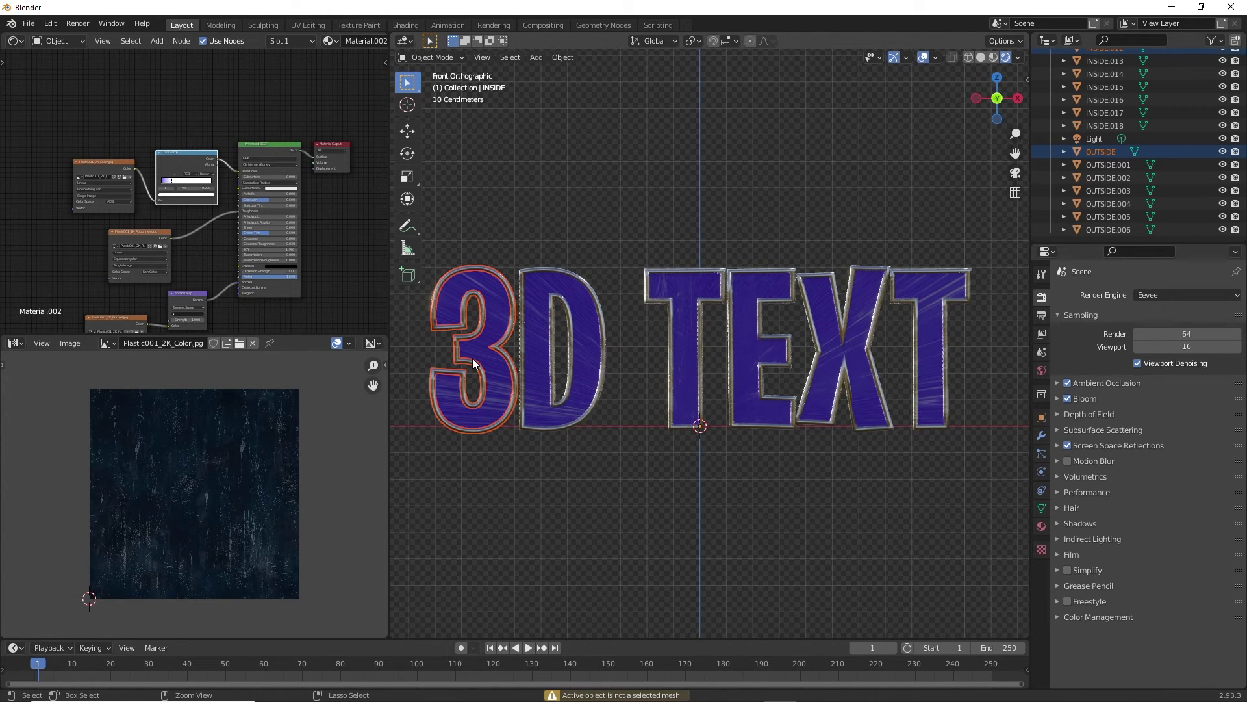
Check the warning in the Info Log, then join all parts of the 3 with one of its inside pieces active
{"action": "left_click", "coordinate": [492, 205]}
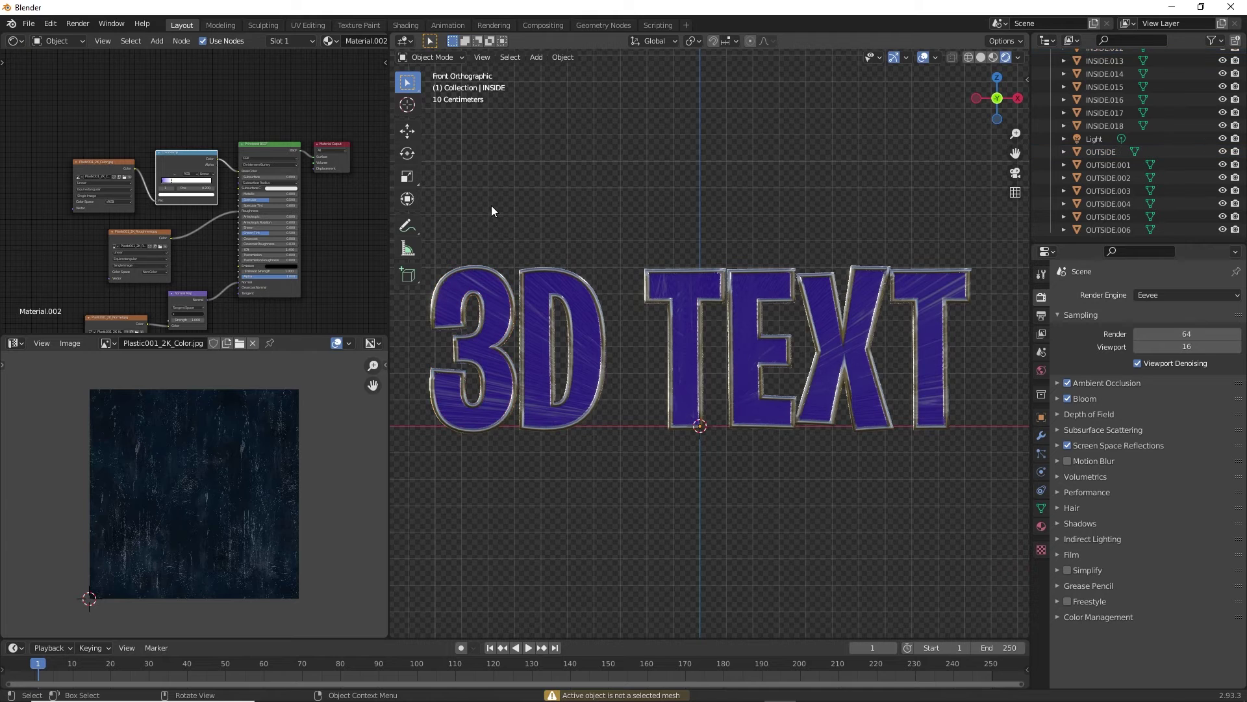
{"action": "left_click_drag", "start_coordinate": [443, 200], "coordinate": [488, 464]}
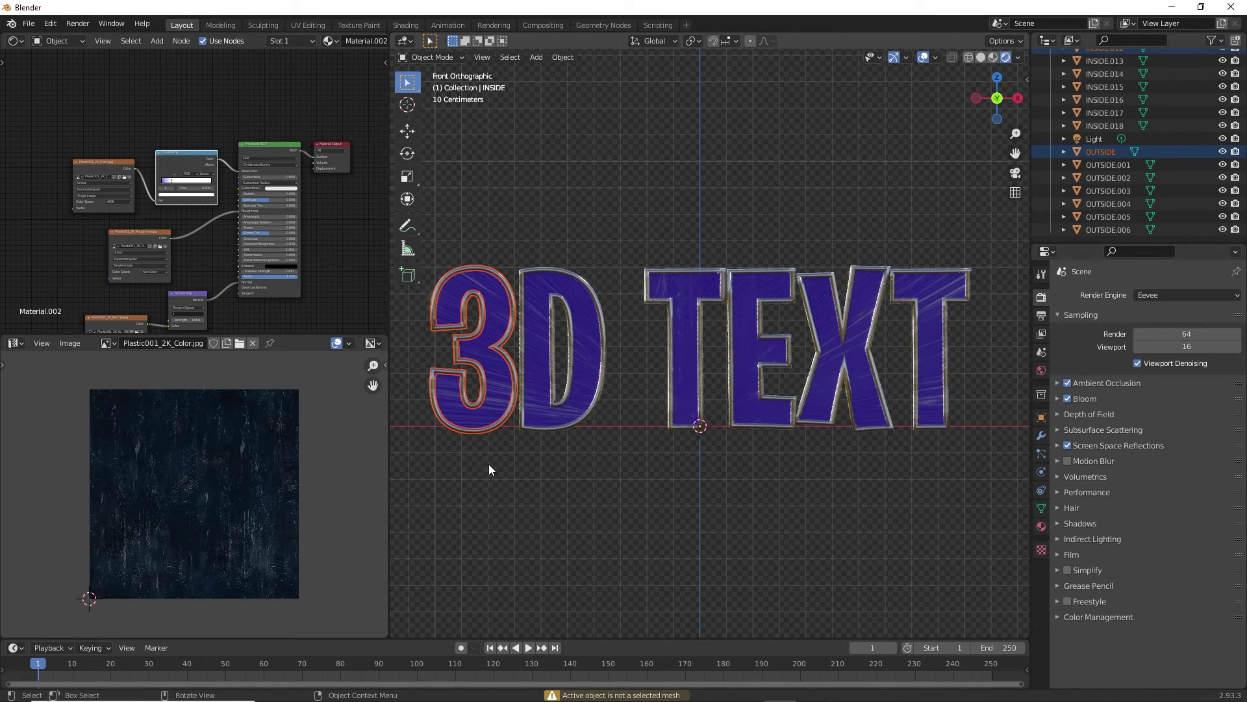
{"action": "left_click", "coordinate": [567, 695]}
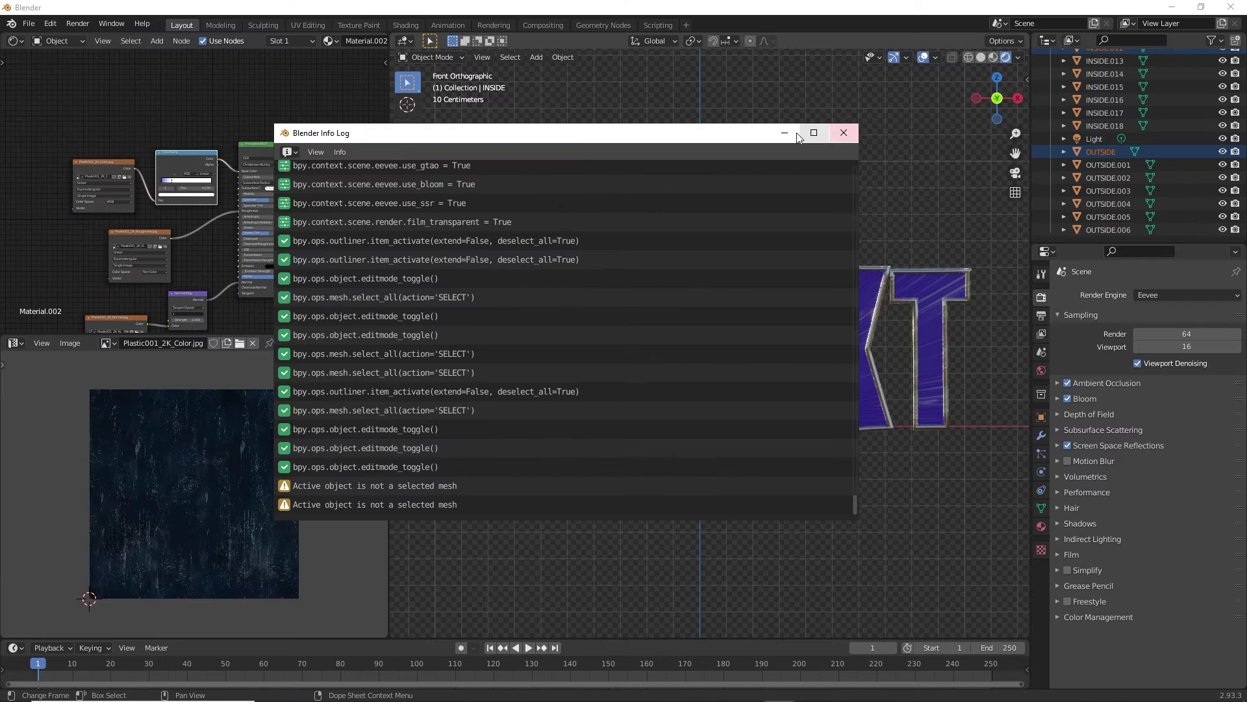
{"action": "left_click", "coordinate": [846, 133]}
{"action": "left_click_drag", "start_coordinate": [455, 215], "coordinate": [471, 236]}
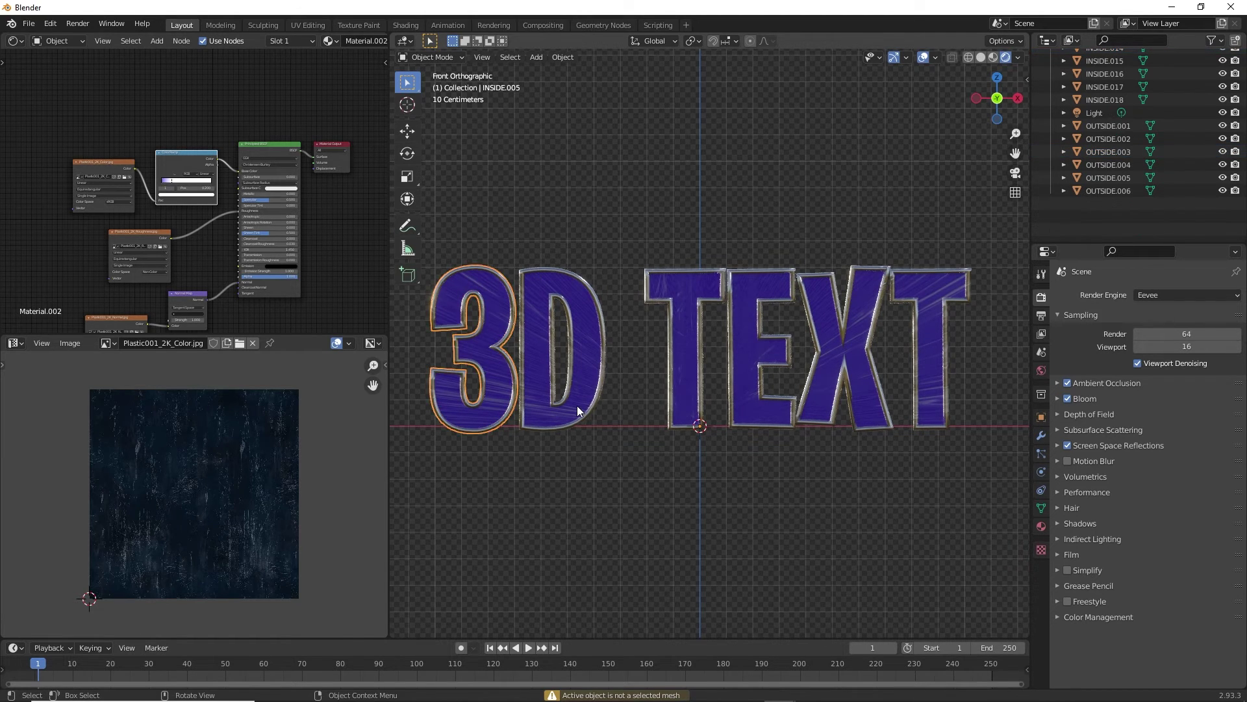
Make an inside piece of the D active and join all parts of the letter into one object
{"action": "left_click_drag", "start_coordinate": [570, 452], "coordinate": [567, 282]}
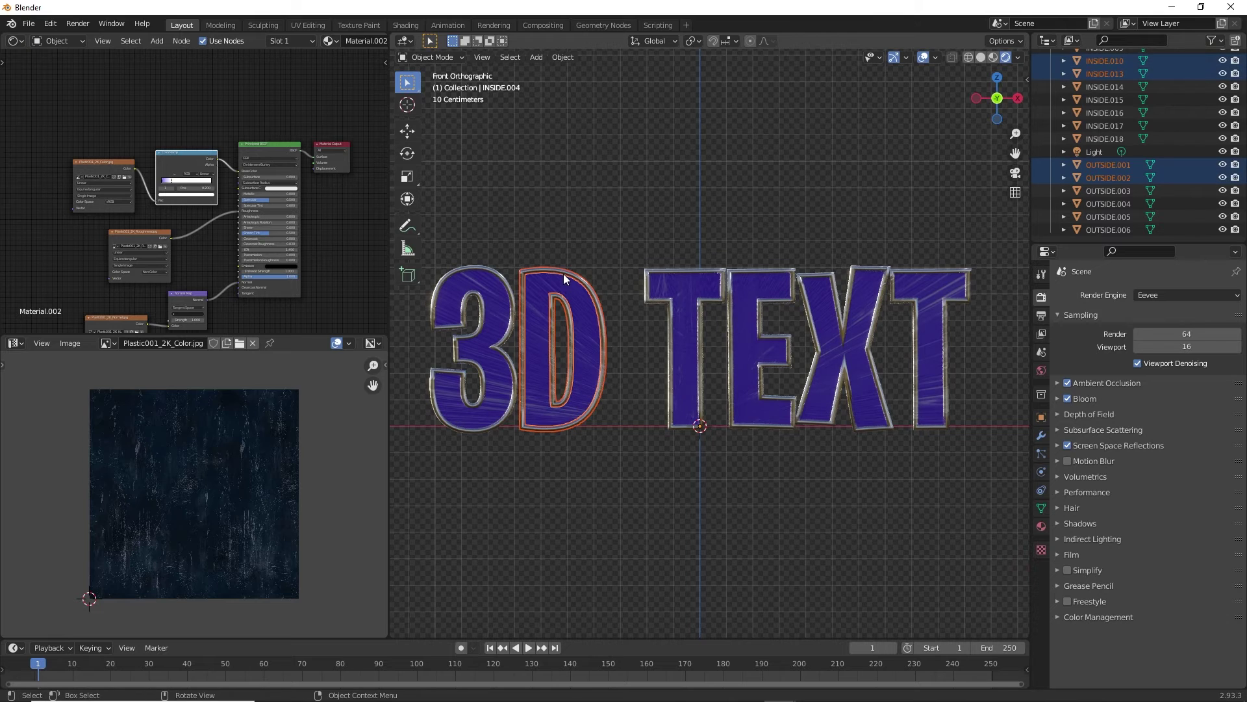
{"action": "left_click", "coordinate": [562, 276]}
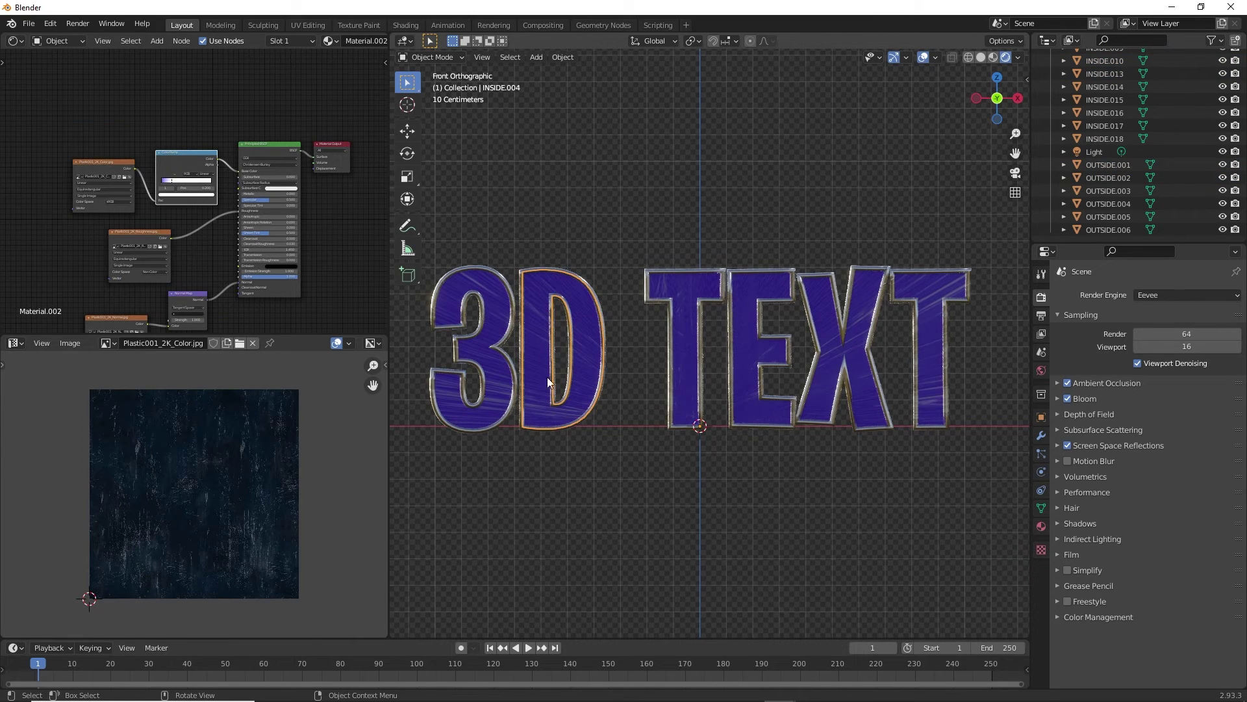
{"action": "left_click_drag", "start_coordinate": [575, 452], "coordinate": [549, 242]}
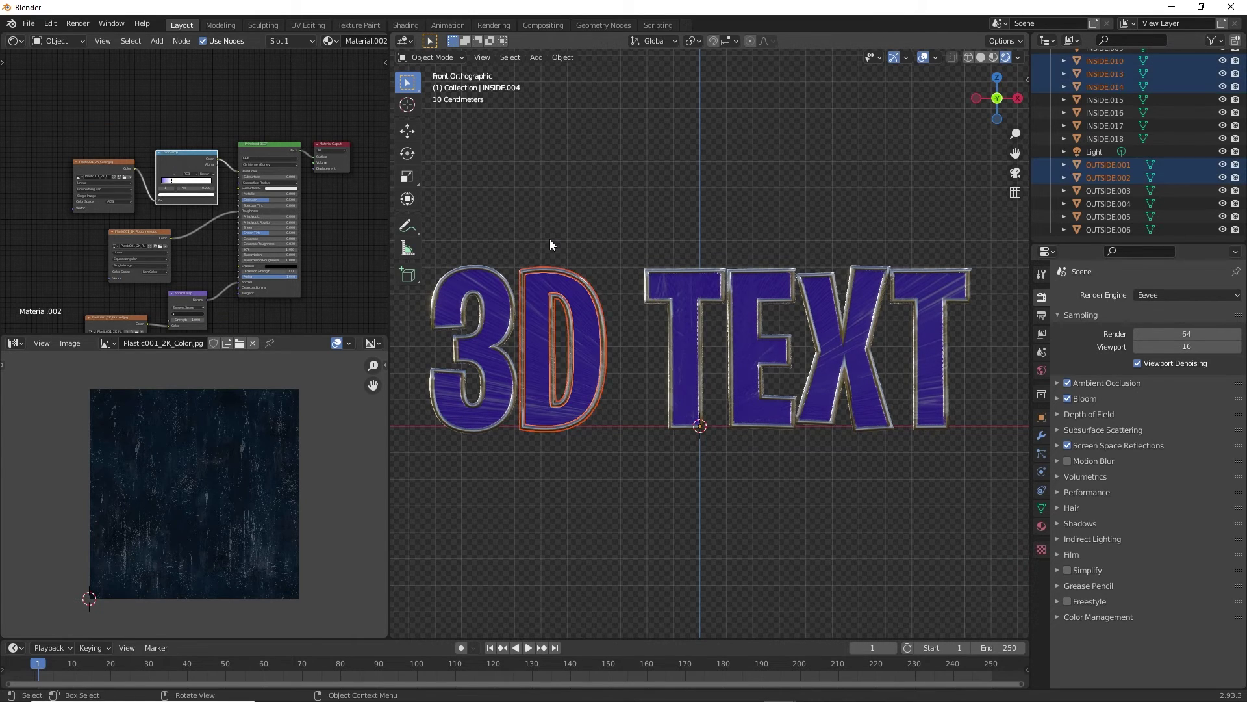
{"action": "key", "text": "ctrl+j"}
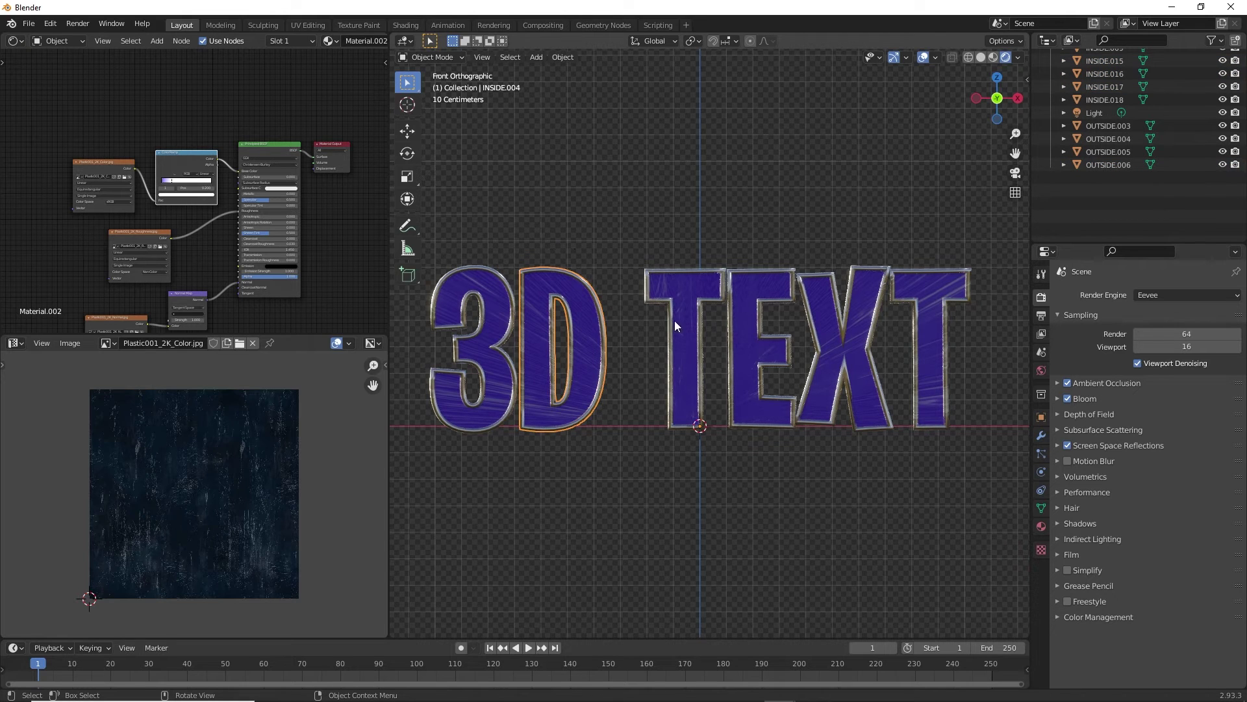
Join all inside and outside parts of the first T into one object, and do the same for the E
{"action": "key", "text": "alt+a"}
{"action": "left_click_drag", "start_coordinate": [689, 448], "coordinate": [685, 224]}
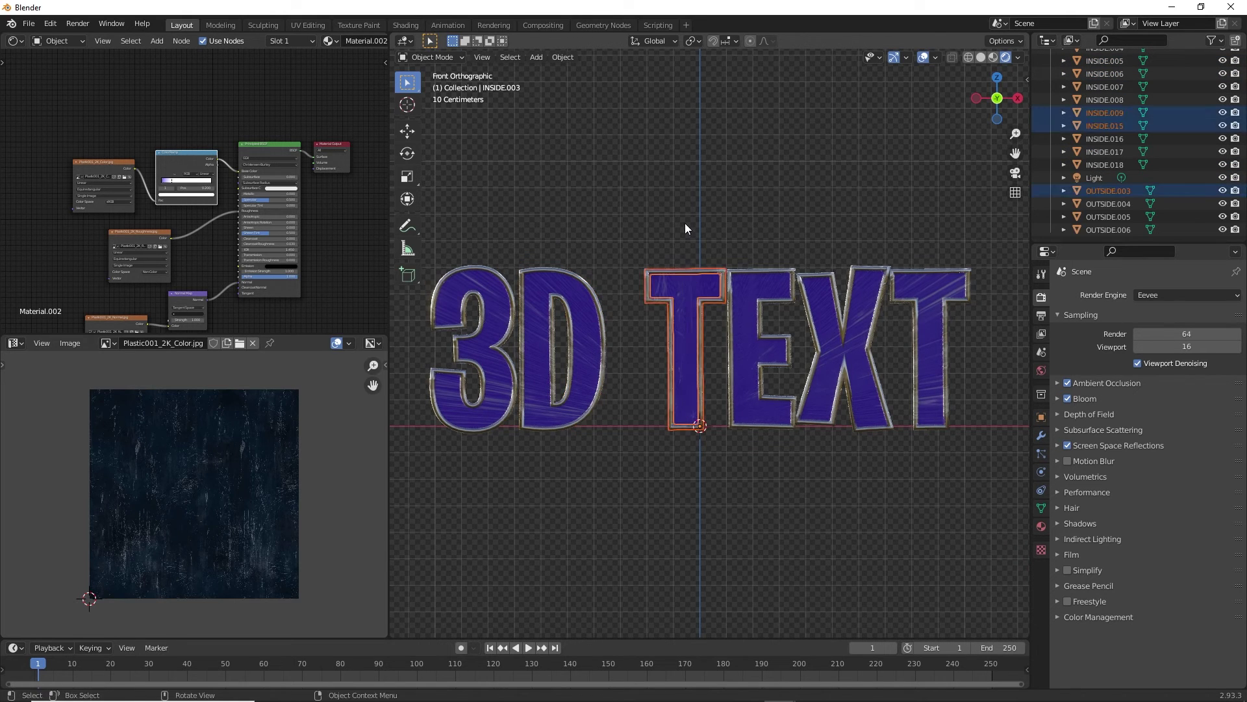
{"action": "key", "text": "ctrl+j"}
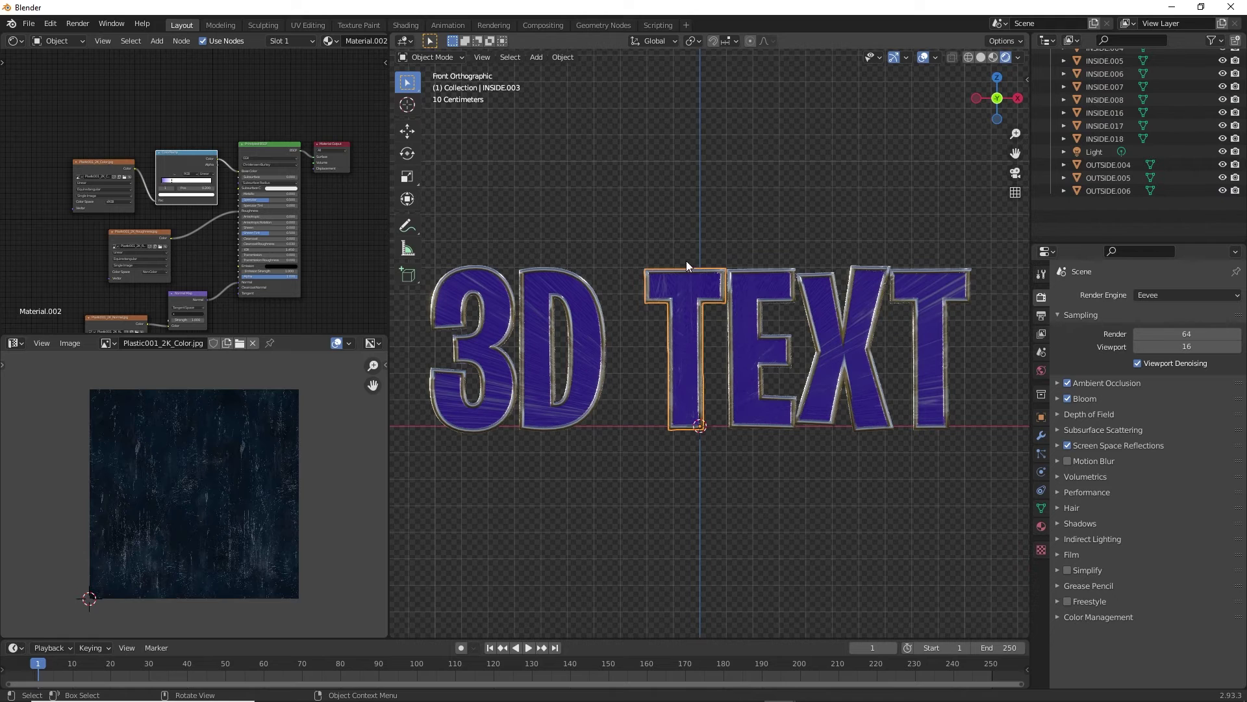
{"action": "left_click", "coordinate": [756, 390]}
{"action": "left_click_drag", "start_coordinate": [766, 449], "coordinate": [759, 313]}
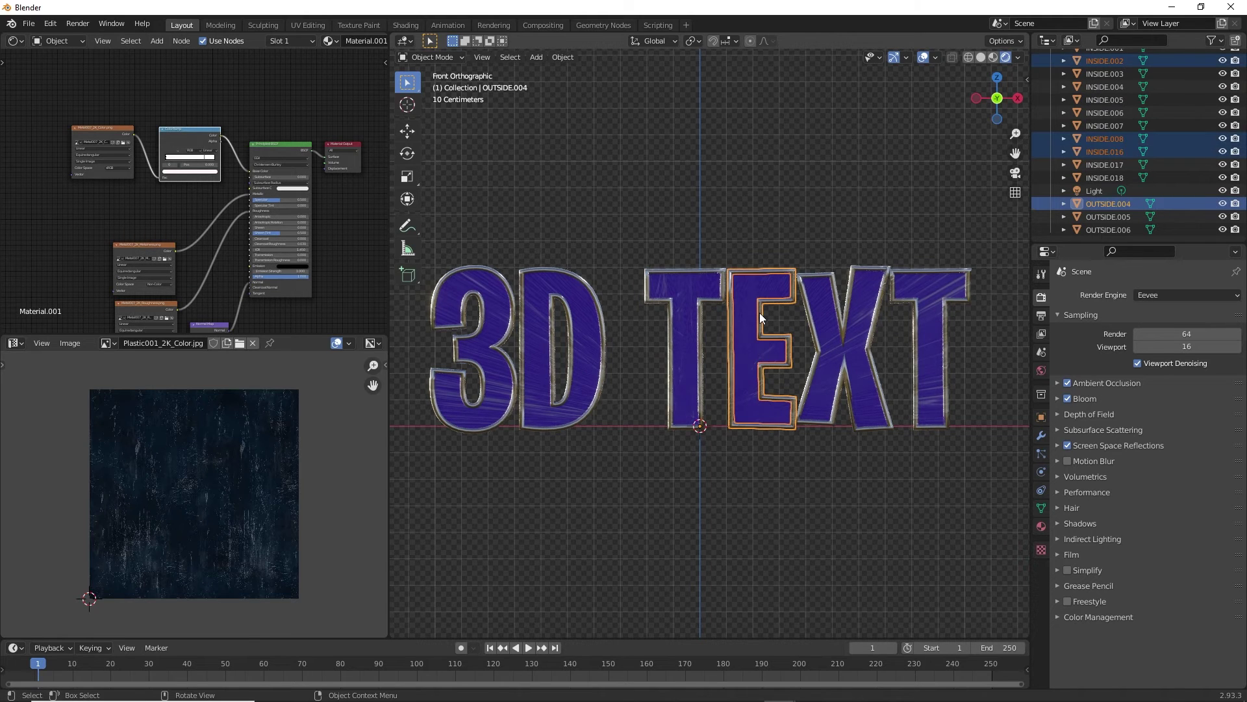
{"action": "key", "text": "ctrl+j"}
Join all parts of the X into one object and all parts of the last T into another, then deselect everything
{"action": "left_click", "coordinate": [840, 334]}
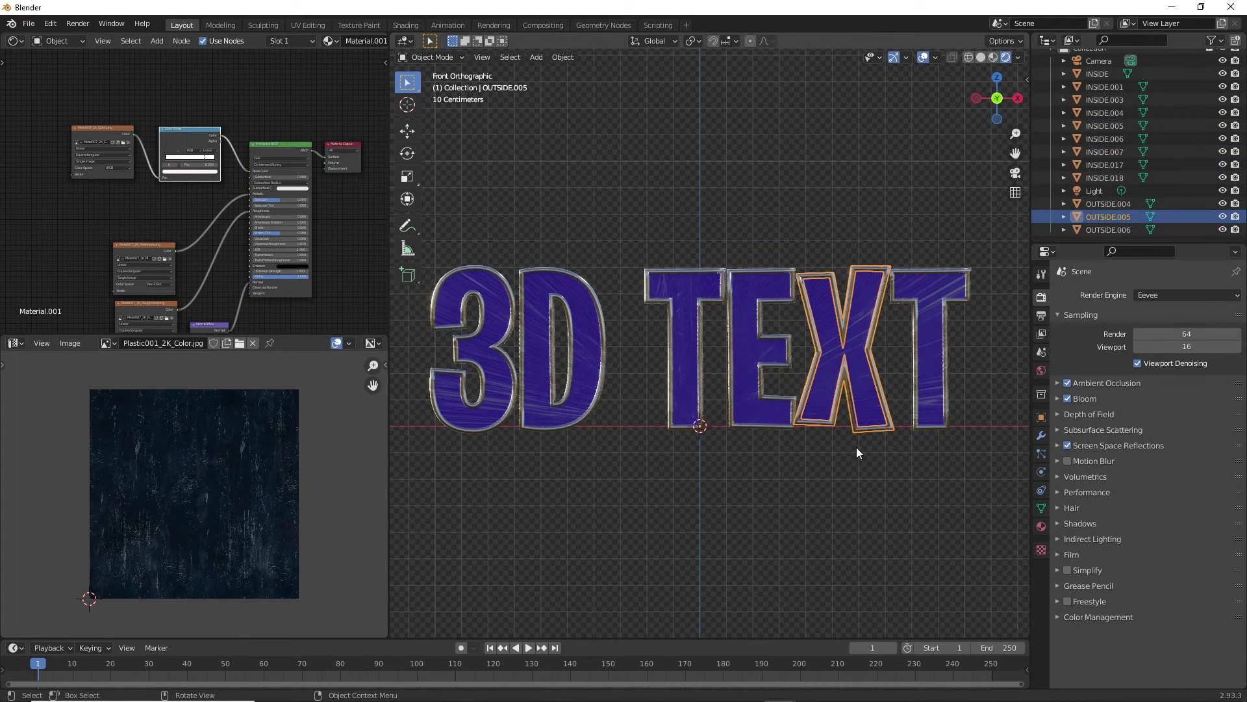
{"action": "left_click_drag", "start_coordinate": [856, 447], "coordinate": [840, 332]}
{"action": "key", "text": "ctrl+j"}
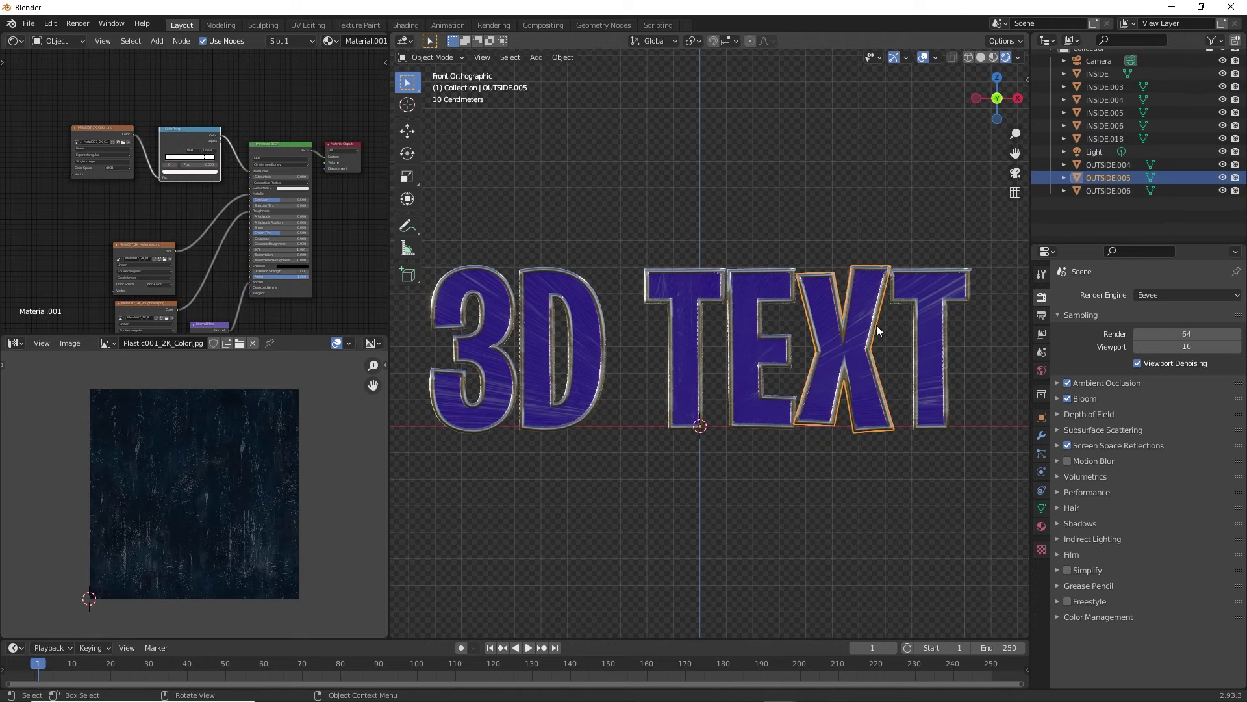
{"action": "left_click", "coordinate": [922, 325]}
{"action": "left_click_drag", "start_coordinate": [940, 450], "coordinate": [925, 340]}
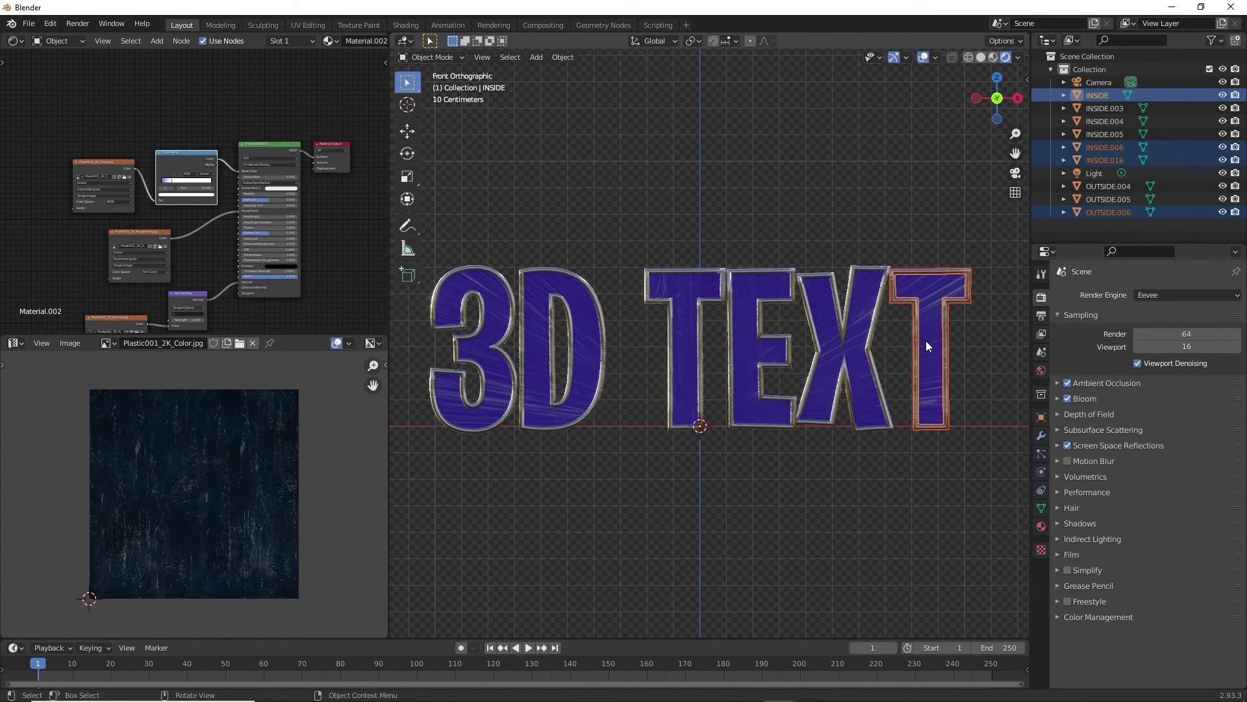
{"action": "key", "text": "ctrl+j"}
{"action": "left_click", "coordinate": [879, 228]}
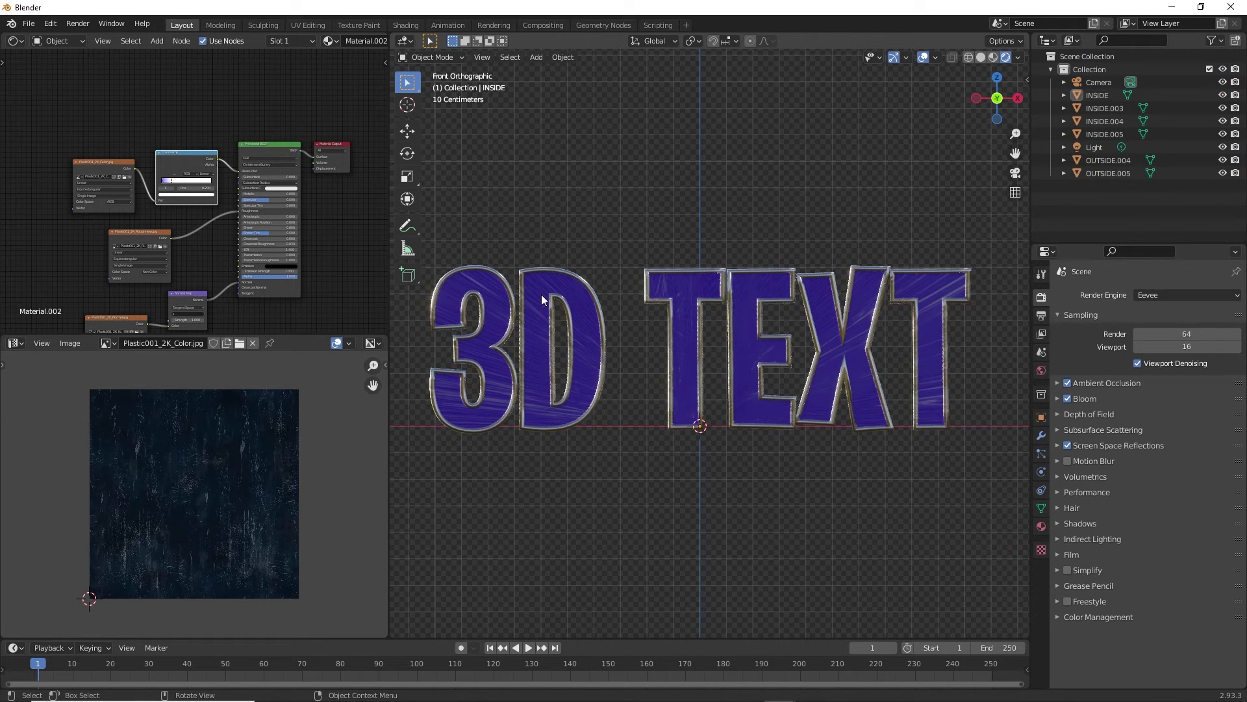
Try moving the joined 3 freely, once in the front view and once in a perspective view
{"action": "left_click", "coordinate": [509, 281]}
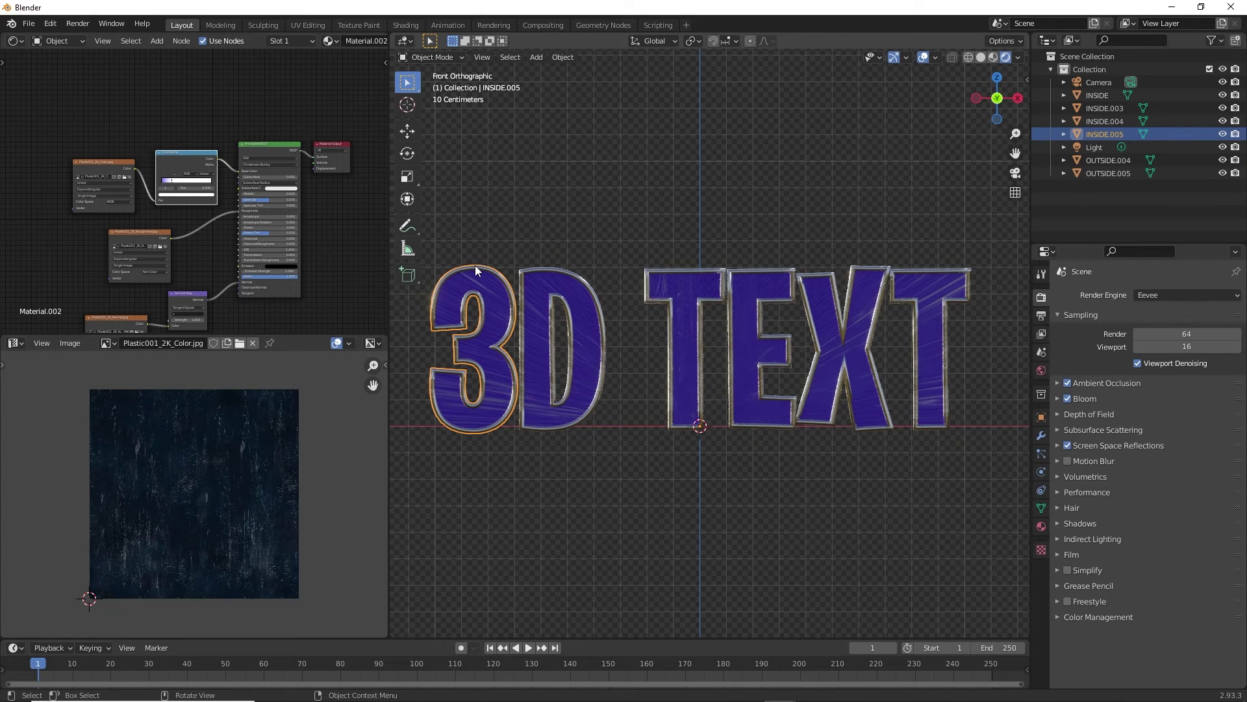
{"action": "key", "text": "g"}
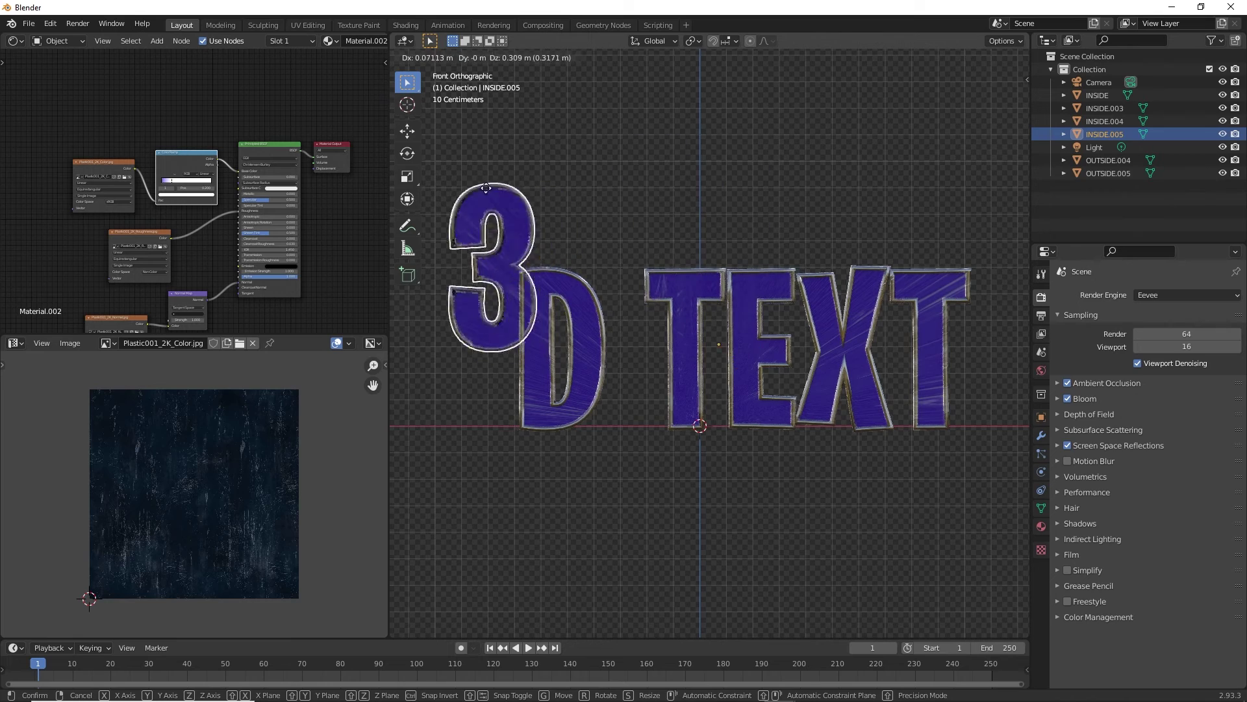
{"action": "left_click", "coordinate": [567, 262]}
{"action": "mouse_move", "coordinate": [570, 276]}
{"action": "middle_mouse_down"}
{"action": "mouse_move", "coordinate": [616, 318]}
{"action": "mouse_move", "coordinate": [632, 311]}
{"action": "mouse_move", "coordinate": [576, 322]}
{"action": "mouse_move", "coordinate": [554, 309]}
{"action": "mouse_move", "coordinate": [603, 281]}
{"action": "mouse_move", "coordinate": [625, 284]}
{"action": "mouse_move", "coordinate": [582, 291]}
{"action": "mouse_move", "coordinate": [583, 274]}
{"action": "mouse_move", "coordinate": [638, 276]}
{"action": "mouse_move", "coordinate": [633, 293]}
{"action": "mouse_move", "coordinate": [548, 252]}
{"action": "mouse_move", "coordinate": [543, 329]}
{"action": "mouse_move", "coordinate": [640, 295]}
{"action": "mouse_move", "coordinate": [555, 305]}
{"action": "mouse_move", "coordinate": [743, 277]}
{"action": "mouse_move", "coordinate": [592, 273]}
{"action": "middle_mouse_up"}
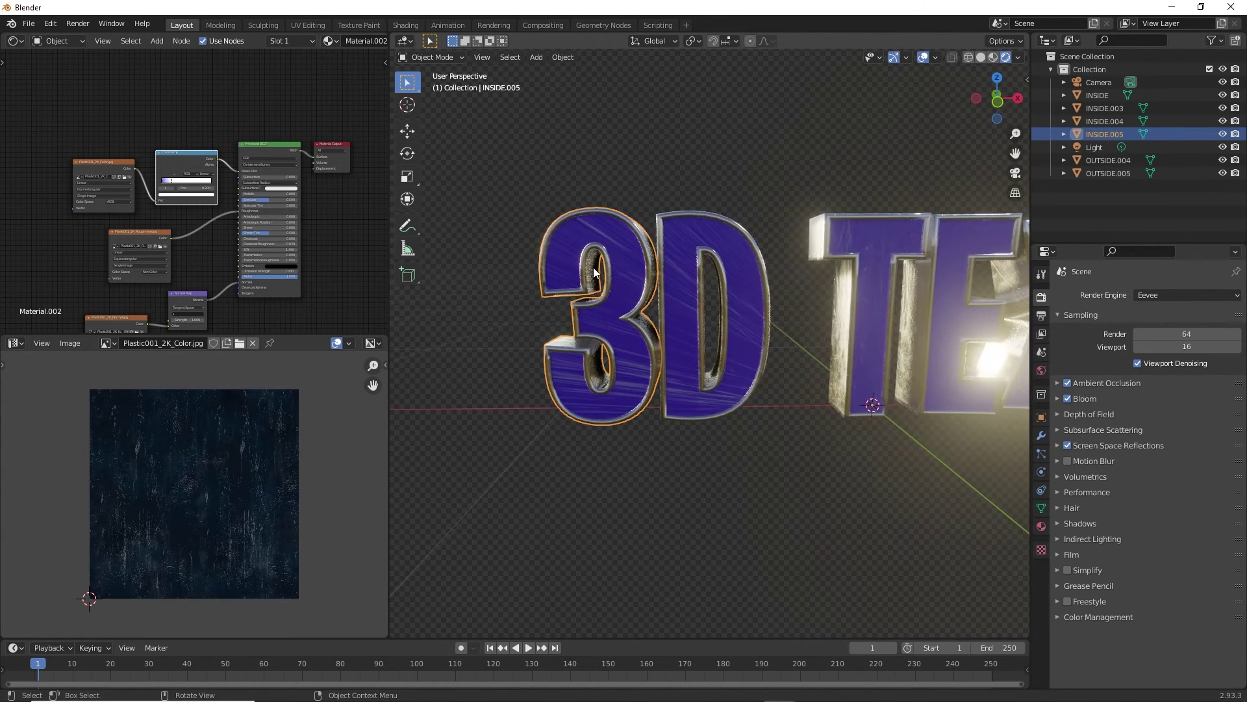
{"action": "mouse_move", "coordinate": [753, 307]}
{"action": "middle_mouse_down"}
{"action": "mouse_move", "coordinate": [630, 332]}
{"action": "mouse_move", "coordinate": [553, 322]}
{"action": "mouse_move", "coordinate": [758, 334]}
{"action": "mouse_move", "coordinate": [820, 293]}
{"action": "mouse_move", "coordinate": [734, 306]}
{"action": "mouse_move", "coordinate": [793, 318]}
{"action": "mouse_move", "coordinate": [744, 317]}
{"action": "middle_mouse_up"}
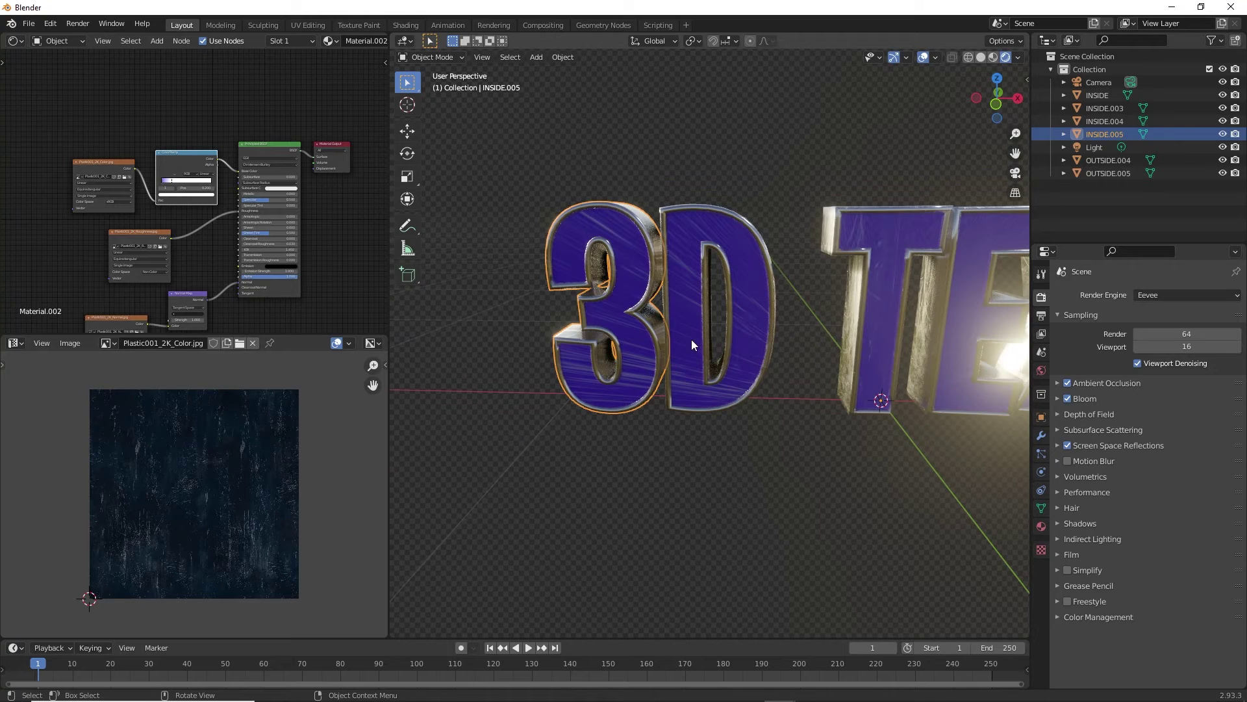
{"action": "key", "text": "g"}
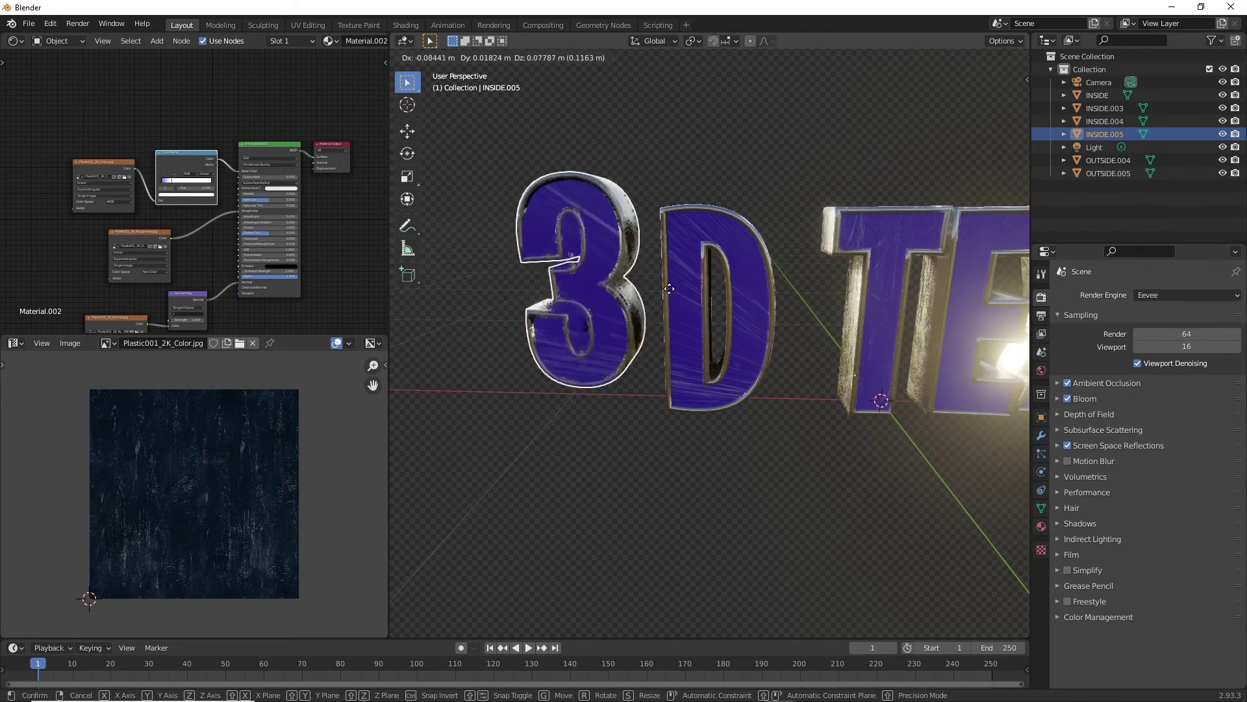
{"action": "left_click", "coordinate": [646, 336]}
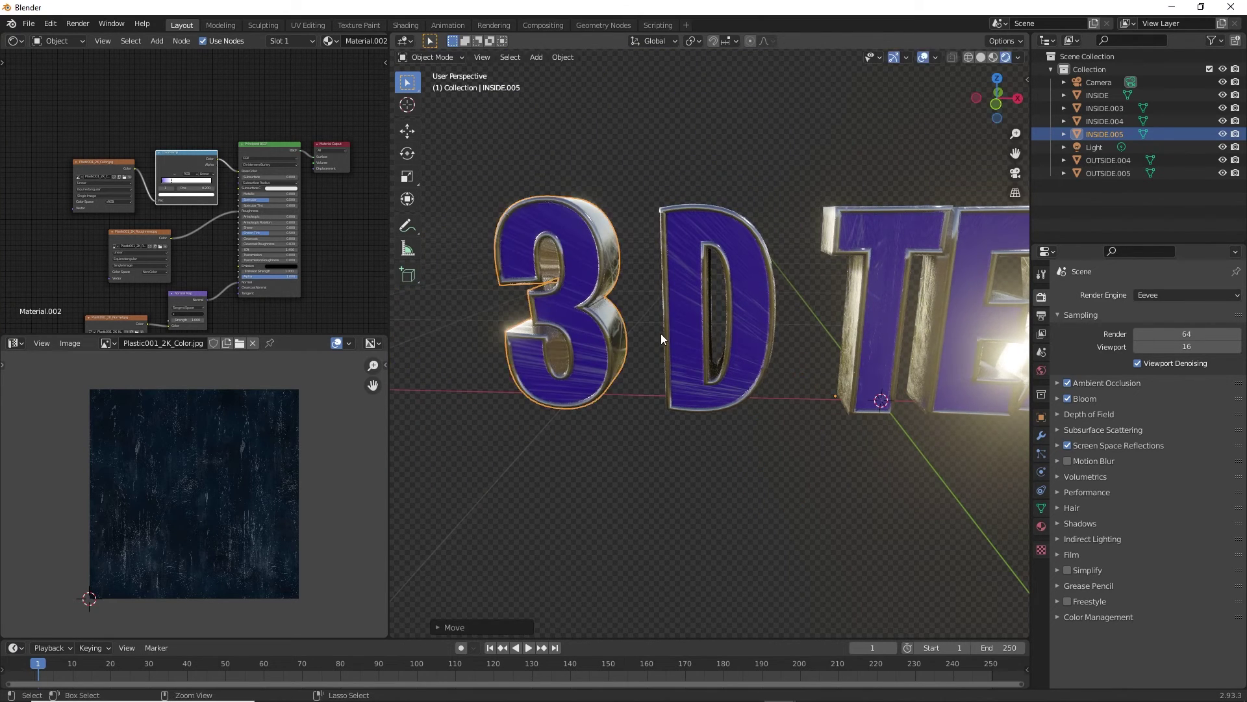
Try rotating the 3 around the global X axis from an angled view, then undo the rotation
{"action": "middle_click_drag", "start_coordinate": [660, 333], "coordinate": [624, 345]}
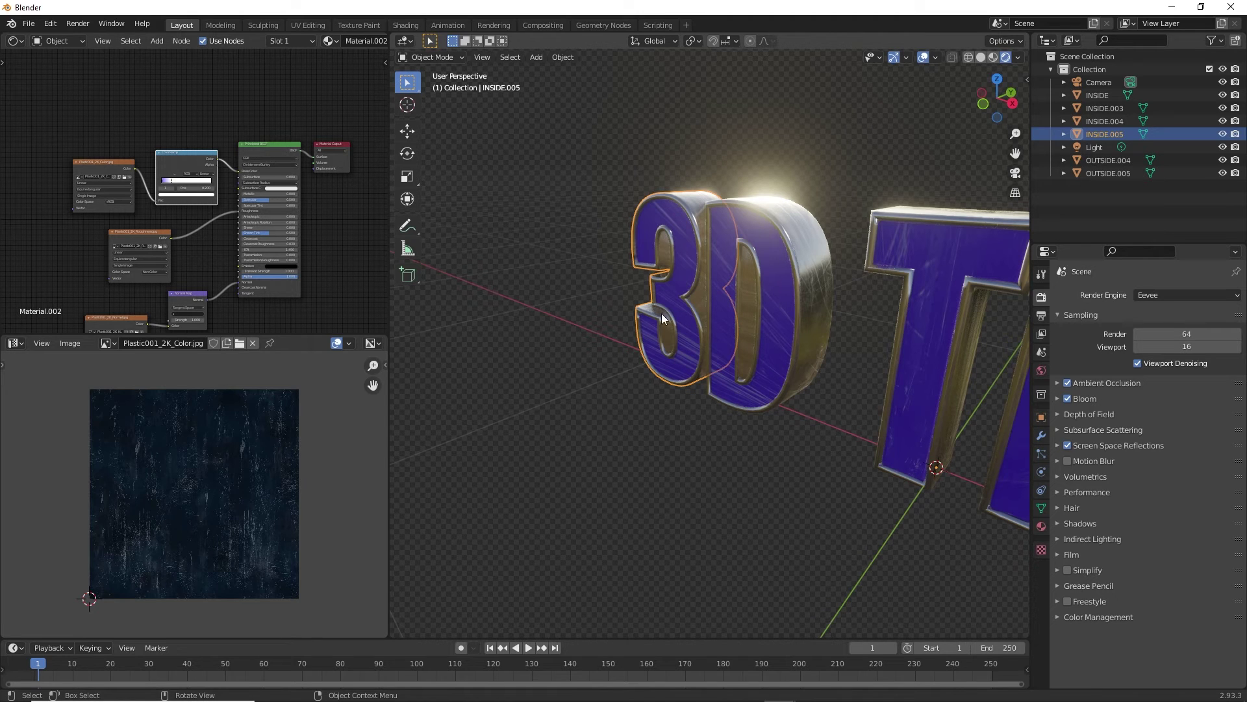
{"action": "key", "text": "r"}
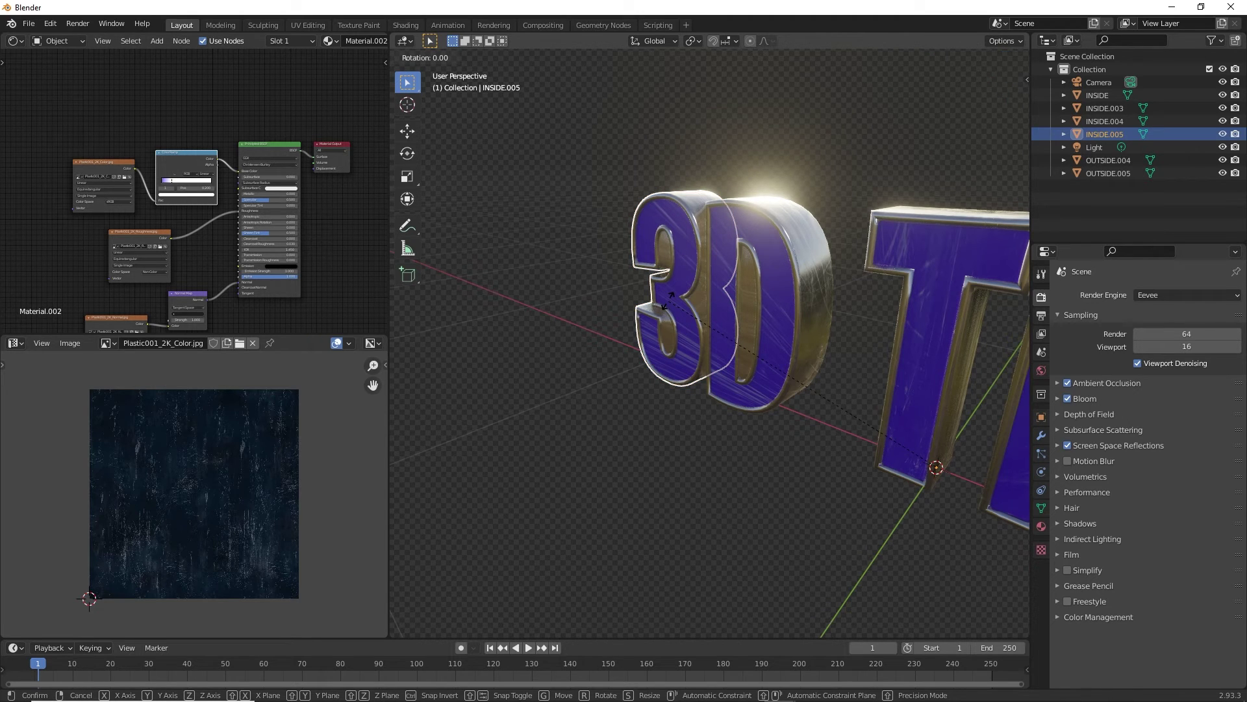
{"action": "key", "text": "x"}
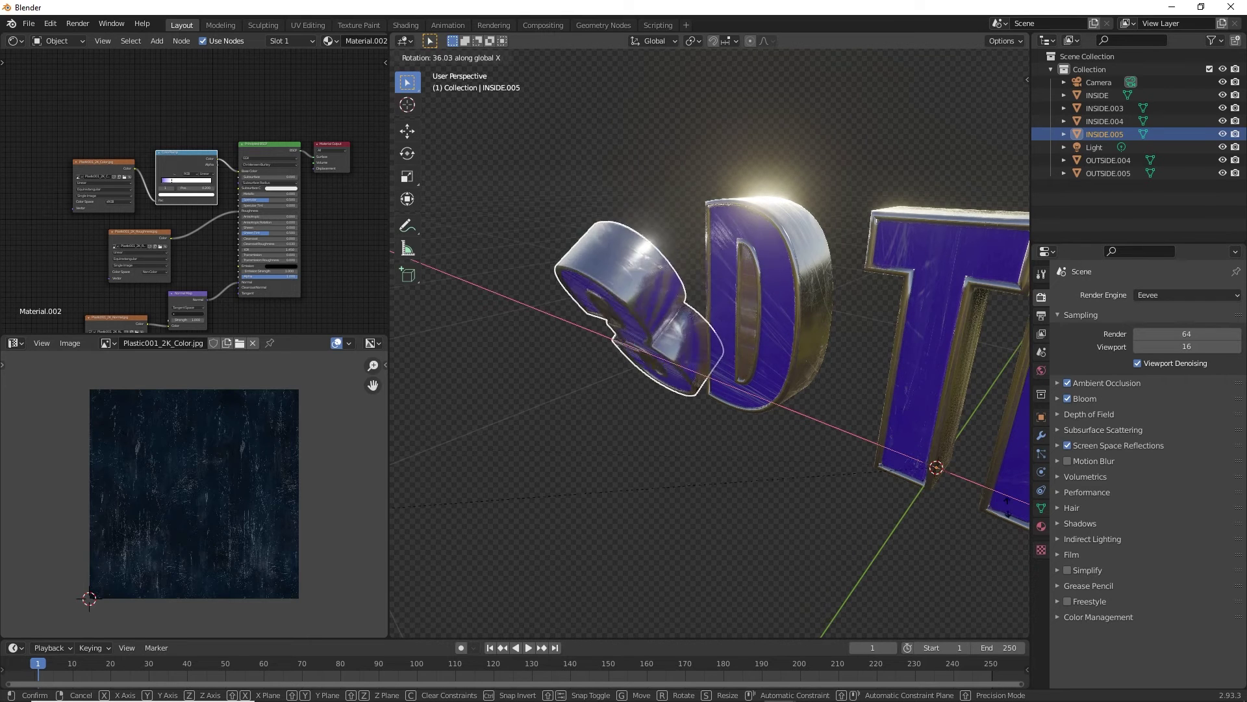
{"action": "left_click", "coordinate": [664, 318]}
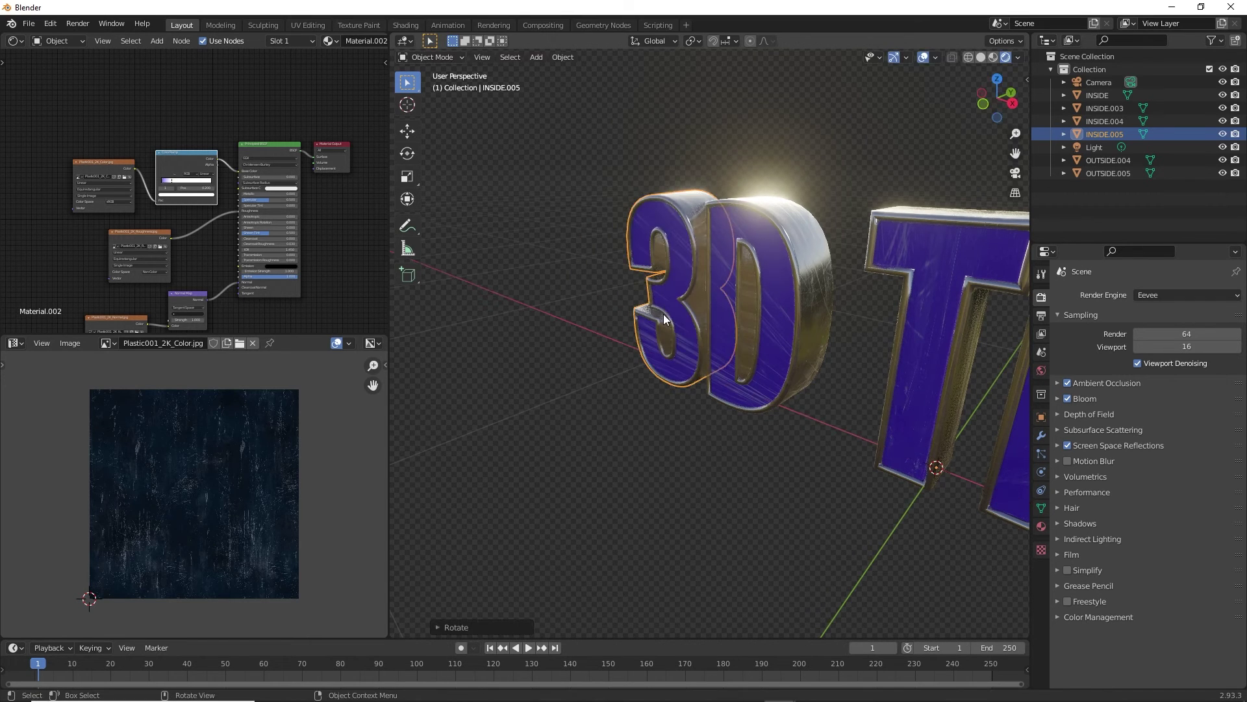
{"action": "key", "text": "ctrl+z"}
Try rotating the 3 around the global Y axis, then undo the rotation
{"action": "key", "text": "r"}
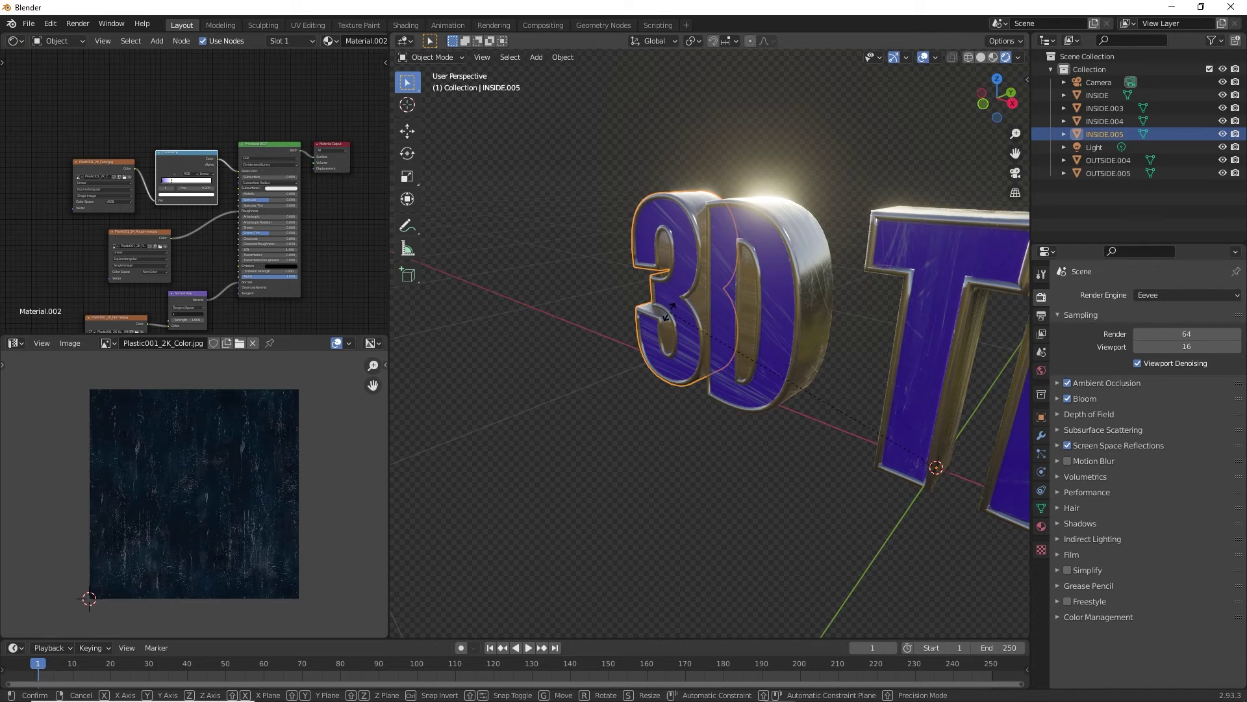
{"action": "key", "text": "y"}
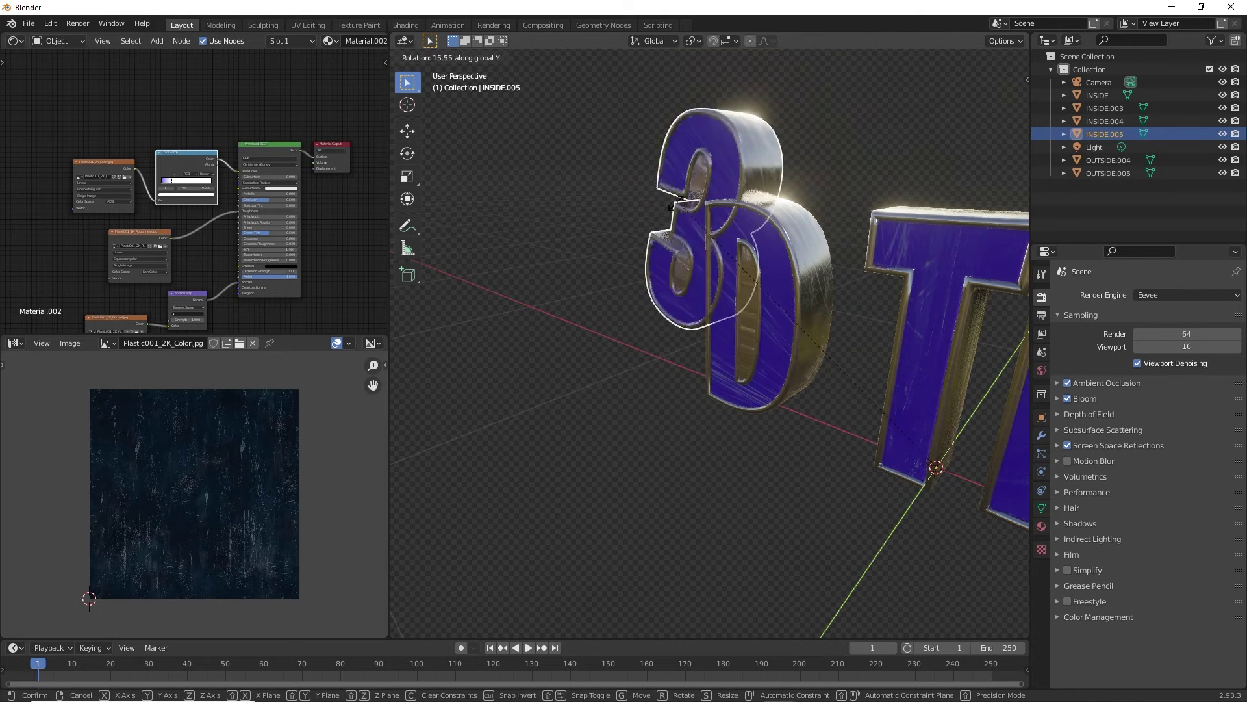
{"action": "left_click", "coordinate": [677, 415]}
{"action": "key", "text": "ctrl+z"}
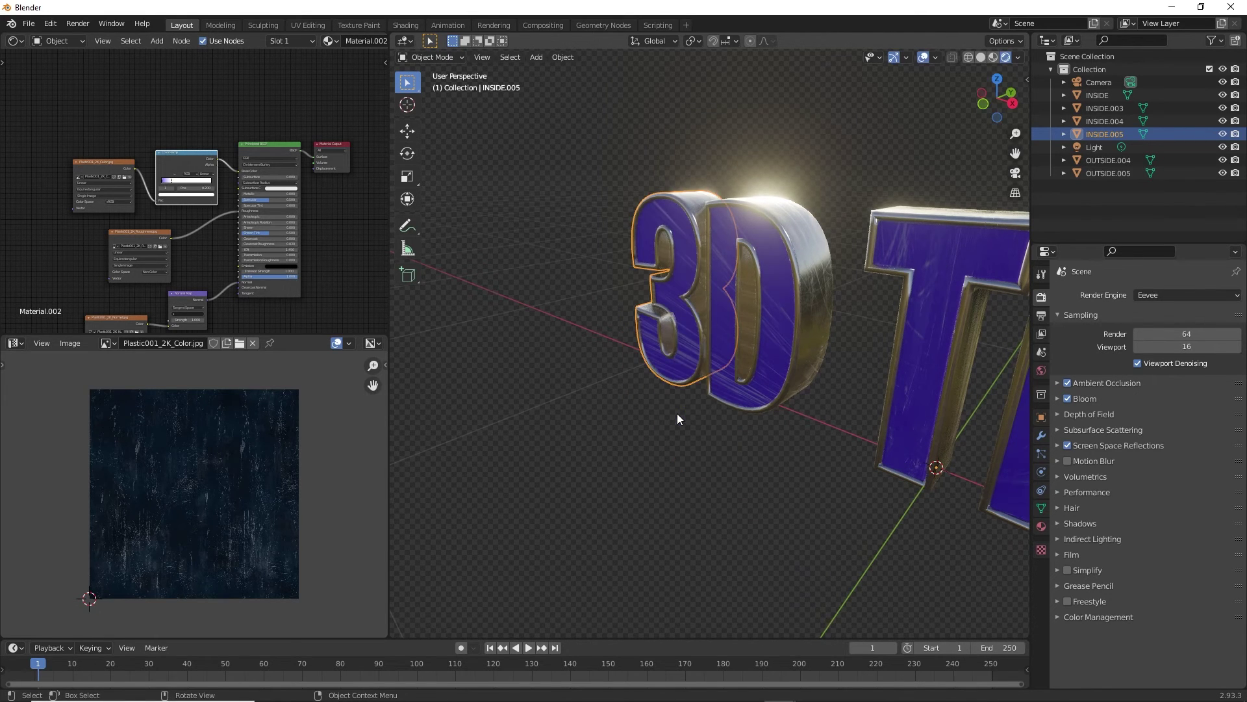
Try rotating the 3 around the global Z axis, then undo the rotation
{"action": "key", "text": "r"}
{"action": "key", "text": "z"}
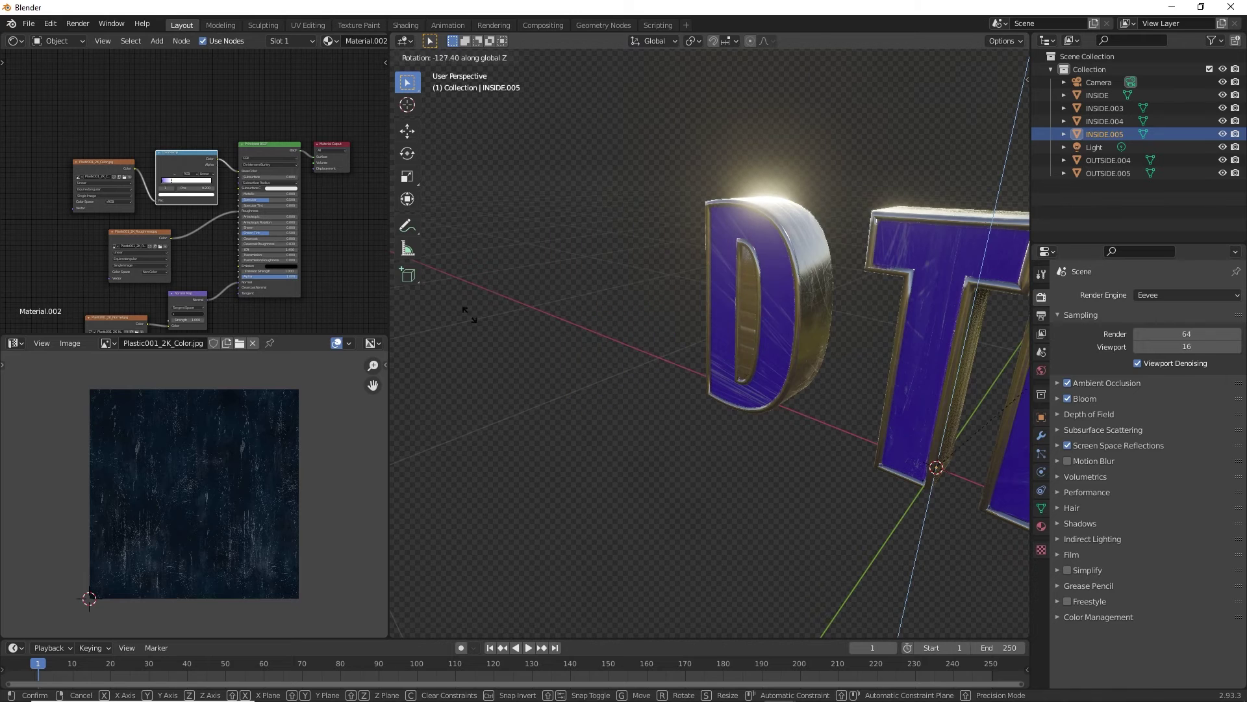
{"action": "left_click", "coordinate": [527, 331]}
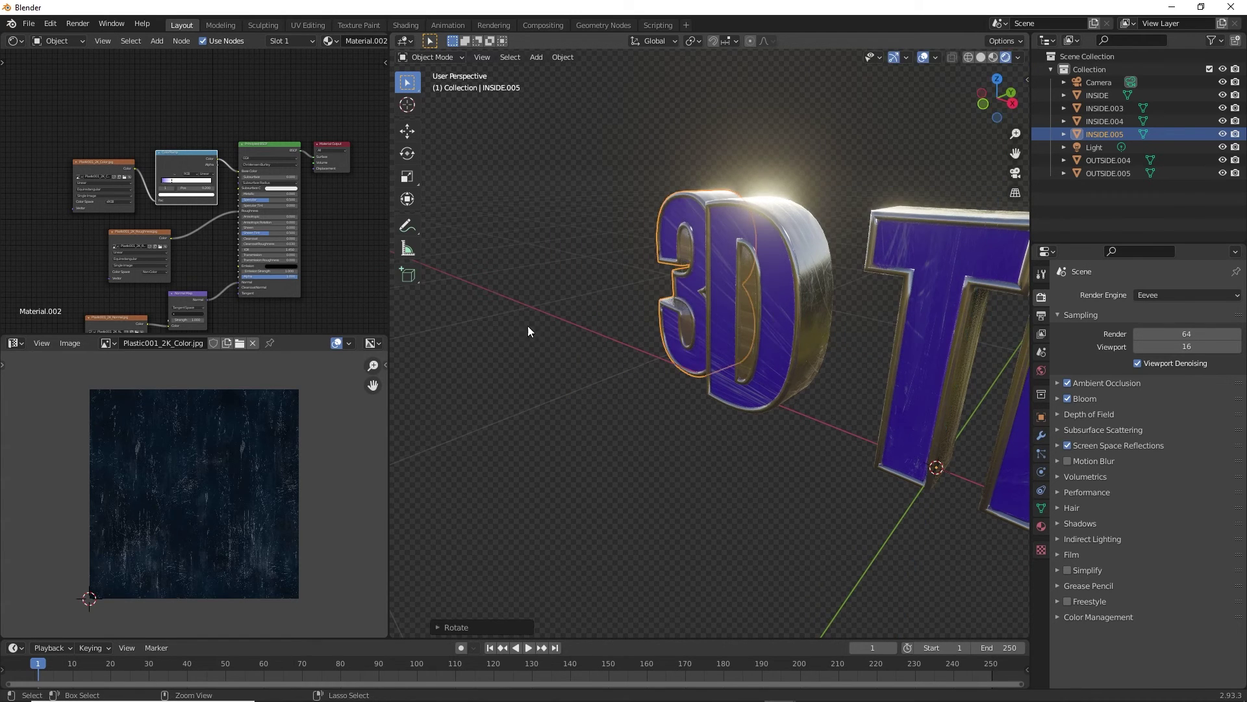
{"action": "key", "text": "ctrl+z"}
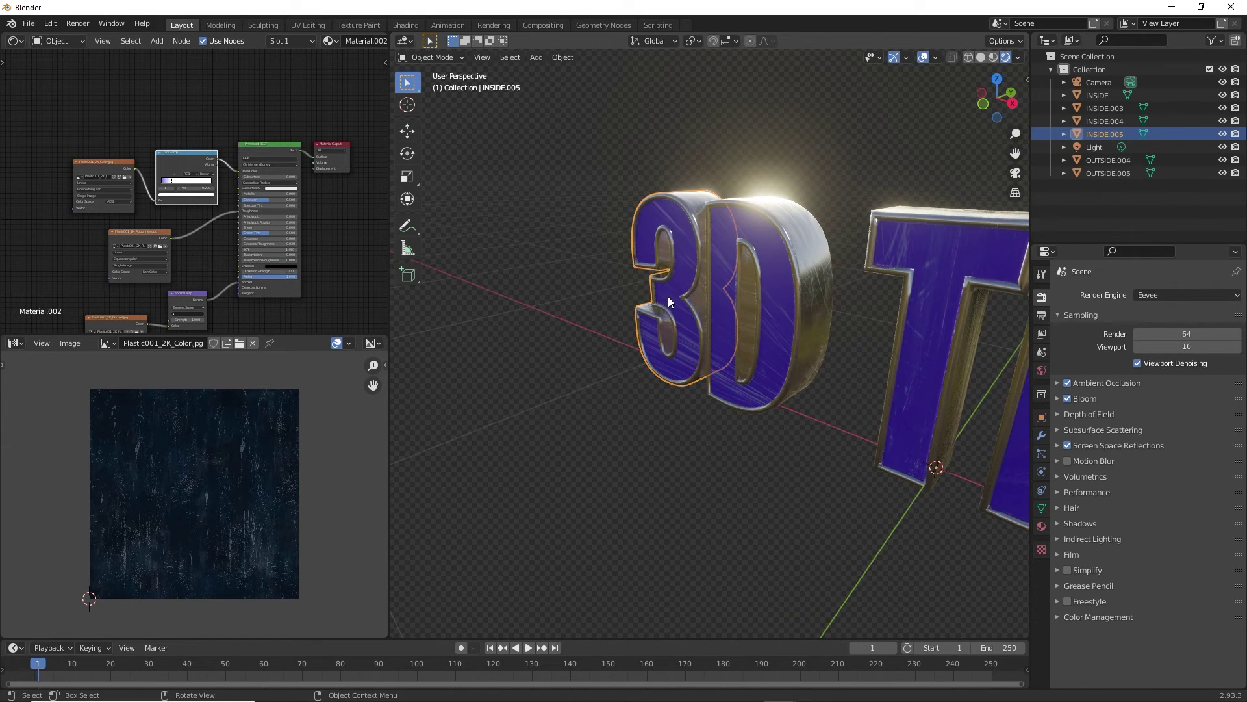
Try rotating the 3 with the global X axis locked, then undo the rotation
{"action": "mouse_move", "coordinate": [667, 296]}
{"action": "middle_mouse_down"}
{"action": "mouse_move", "coordinate": [765, 295]}
{"action": "mouse_move", "coordinate": [660, 296]}
{"action": "middle_mouse_up"}
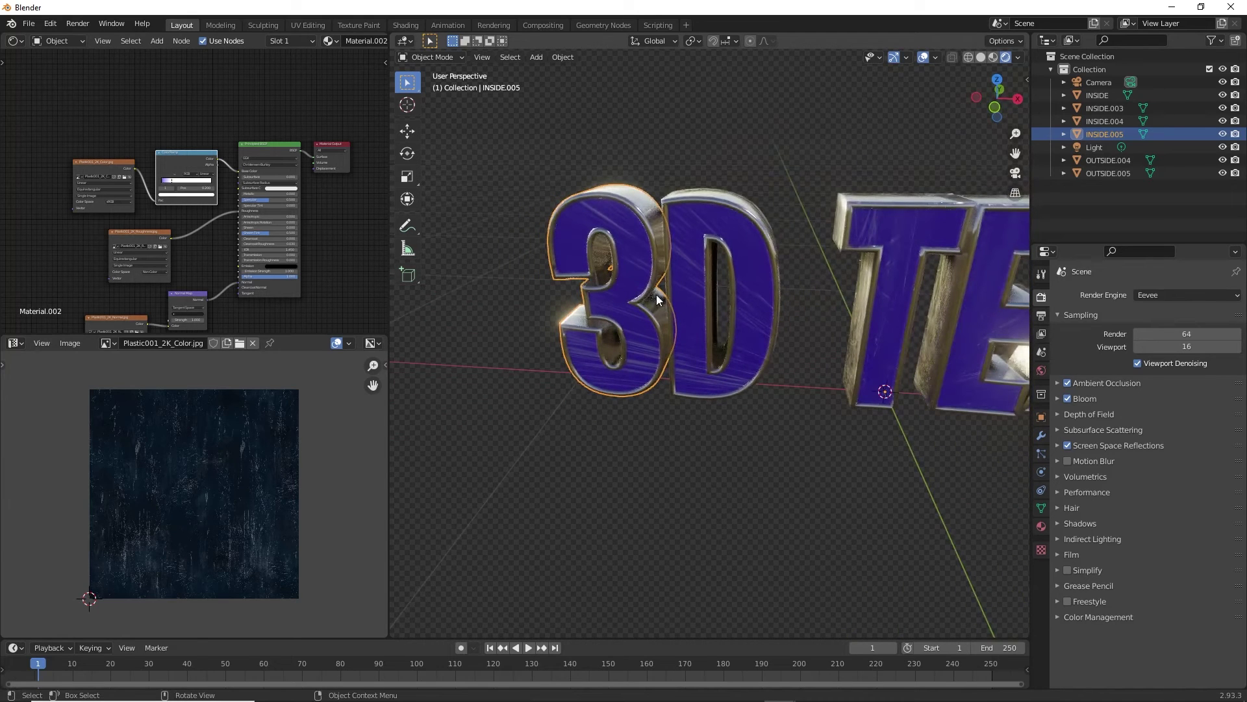
{"action": "key", "text": "r"}
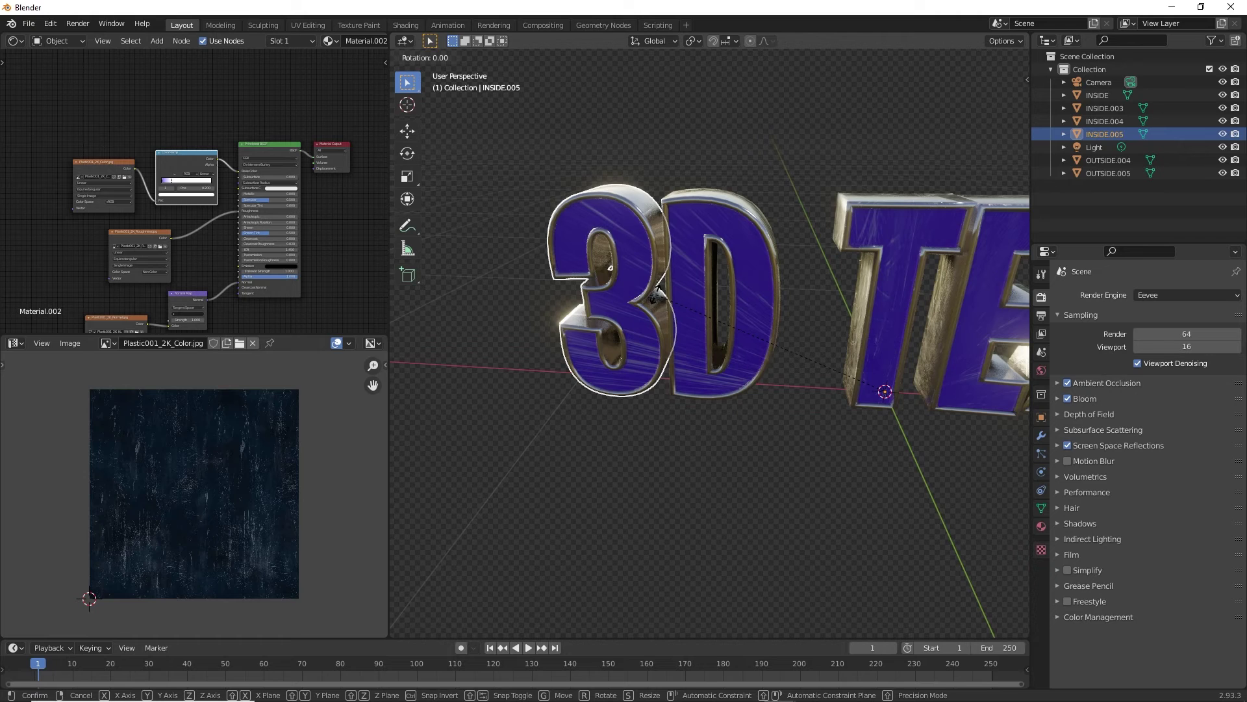
{"action": "key", "text": "x"}
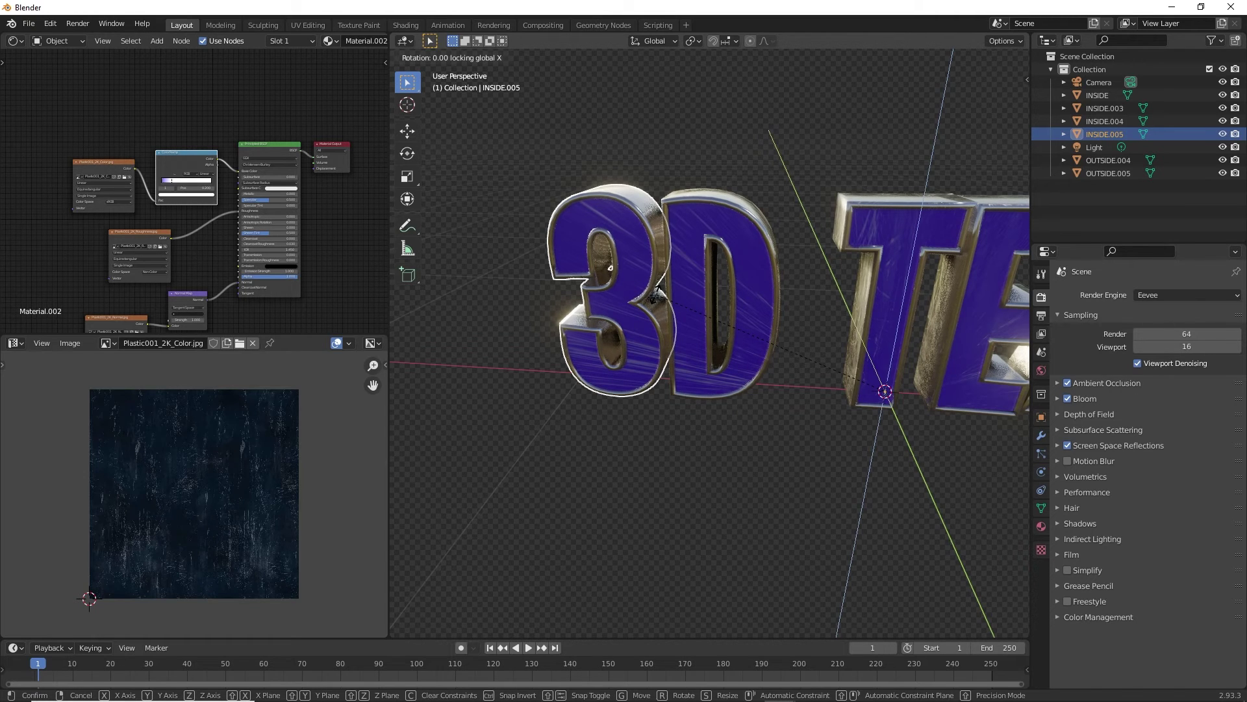
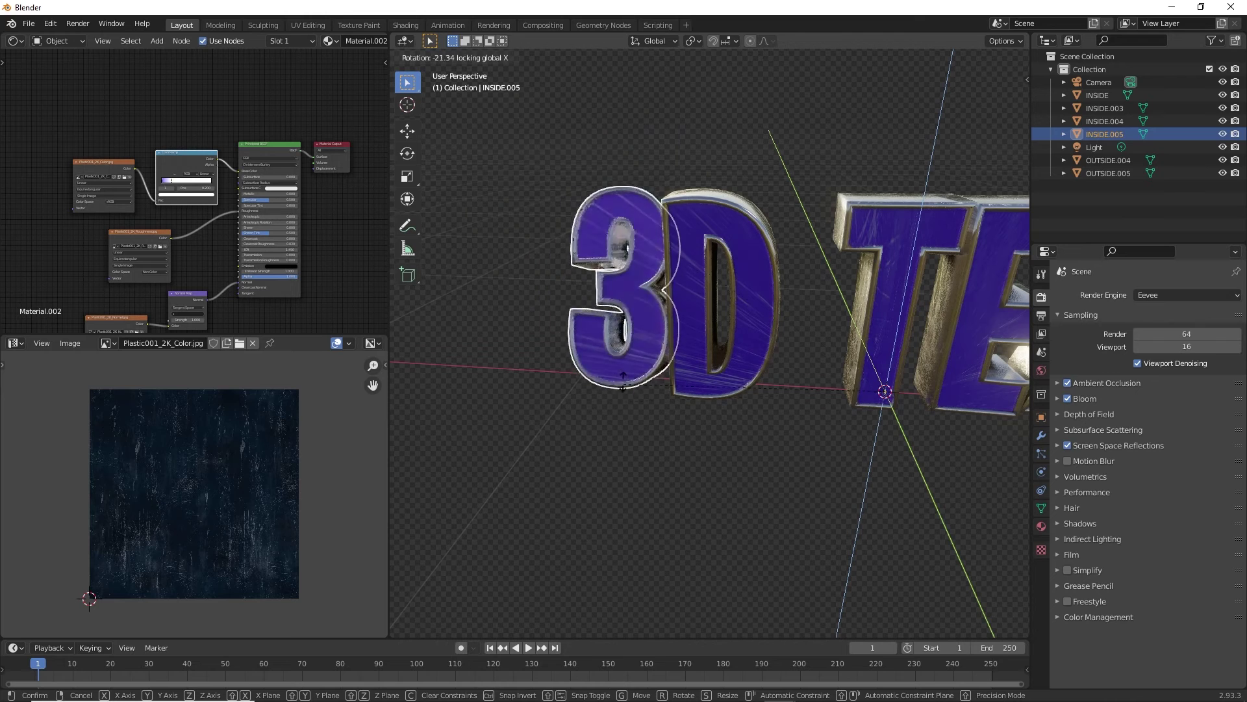
{"action": "left_click", "coordinate": [619, 191]}
{"action": "key", "text": "ctrl+z"}
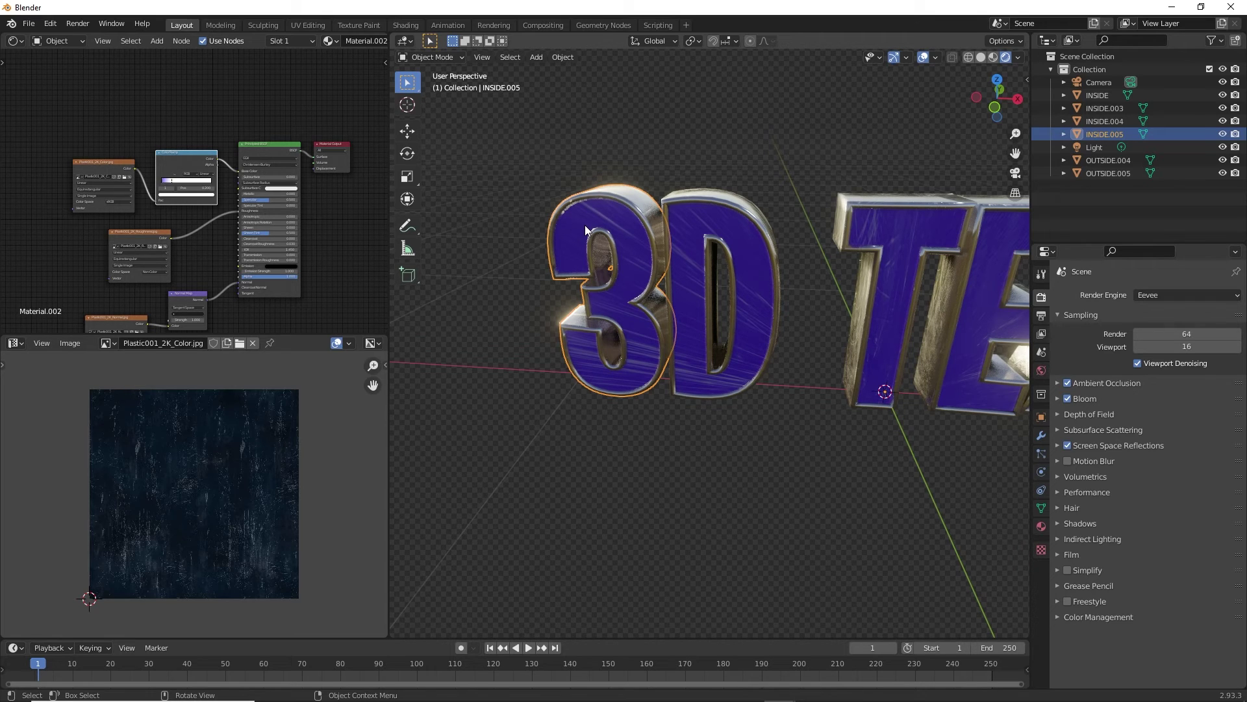
Try rotating the 3 with the global Y axis locked, then again with the global Z axis locked
{"action": "key", "text": "r"}
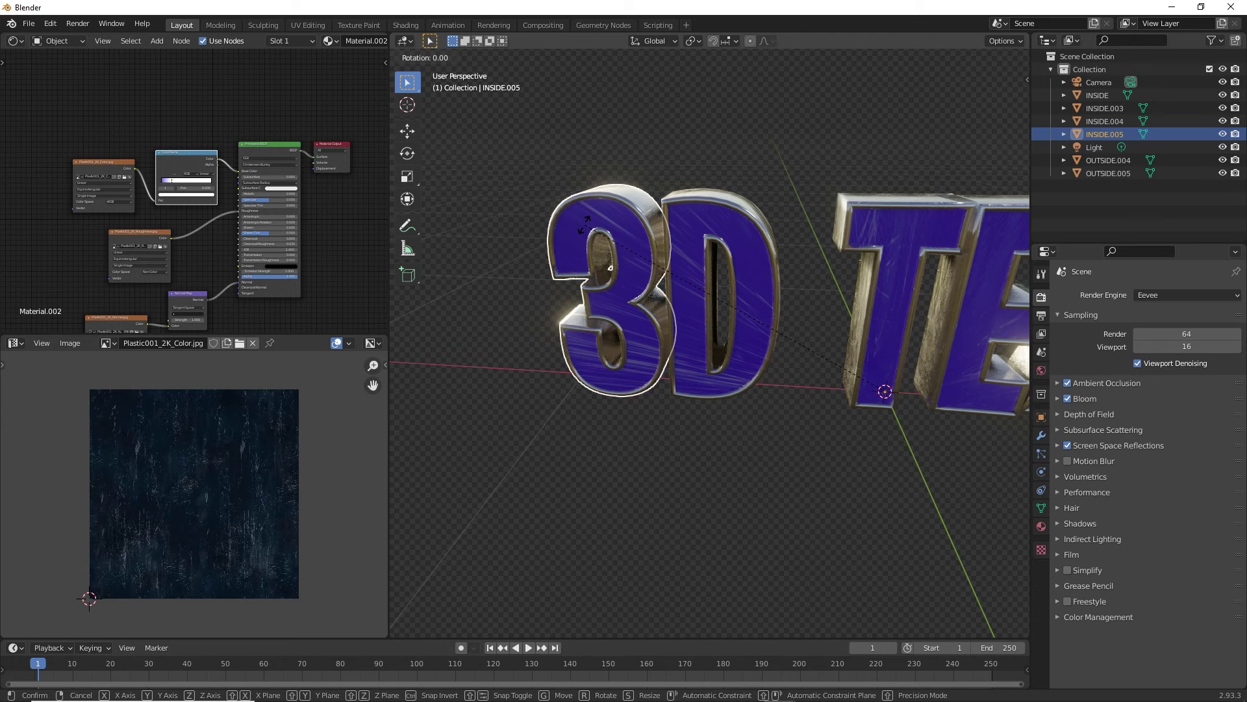
{"action": "key", "text": "y"}
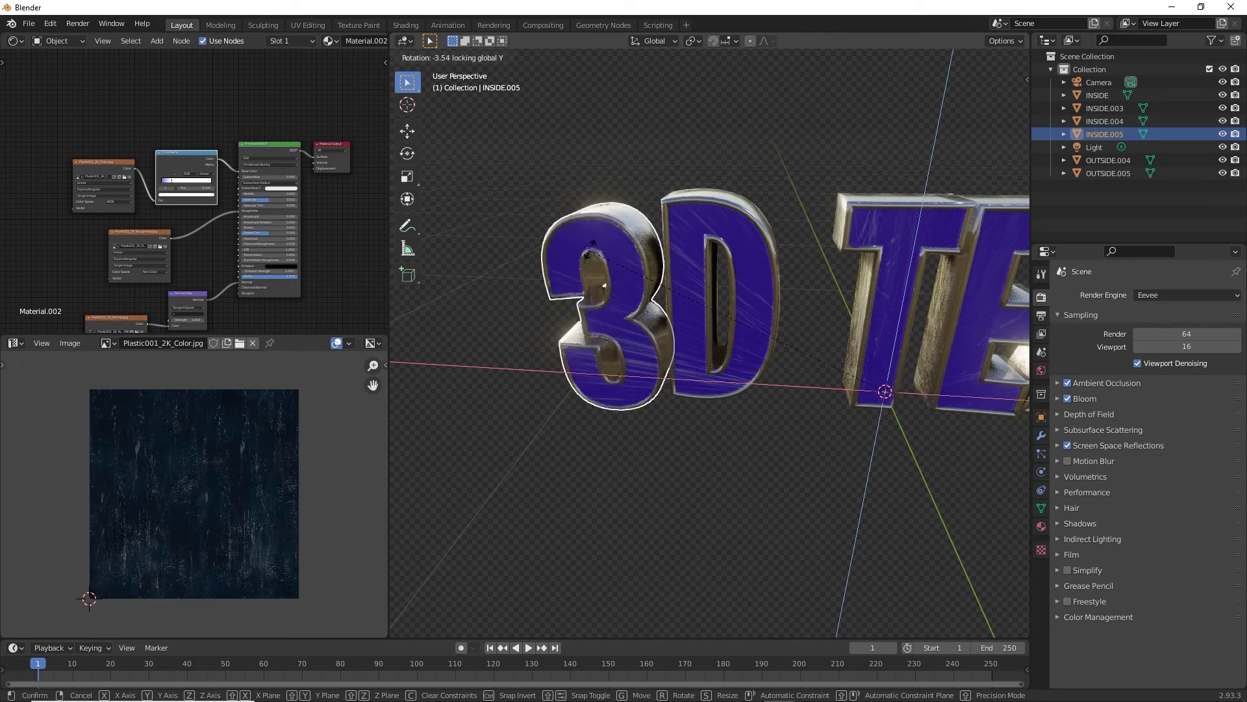
{"action": "left_click", "coordinate": [640, 241]}
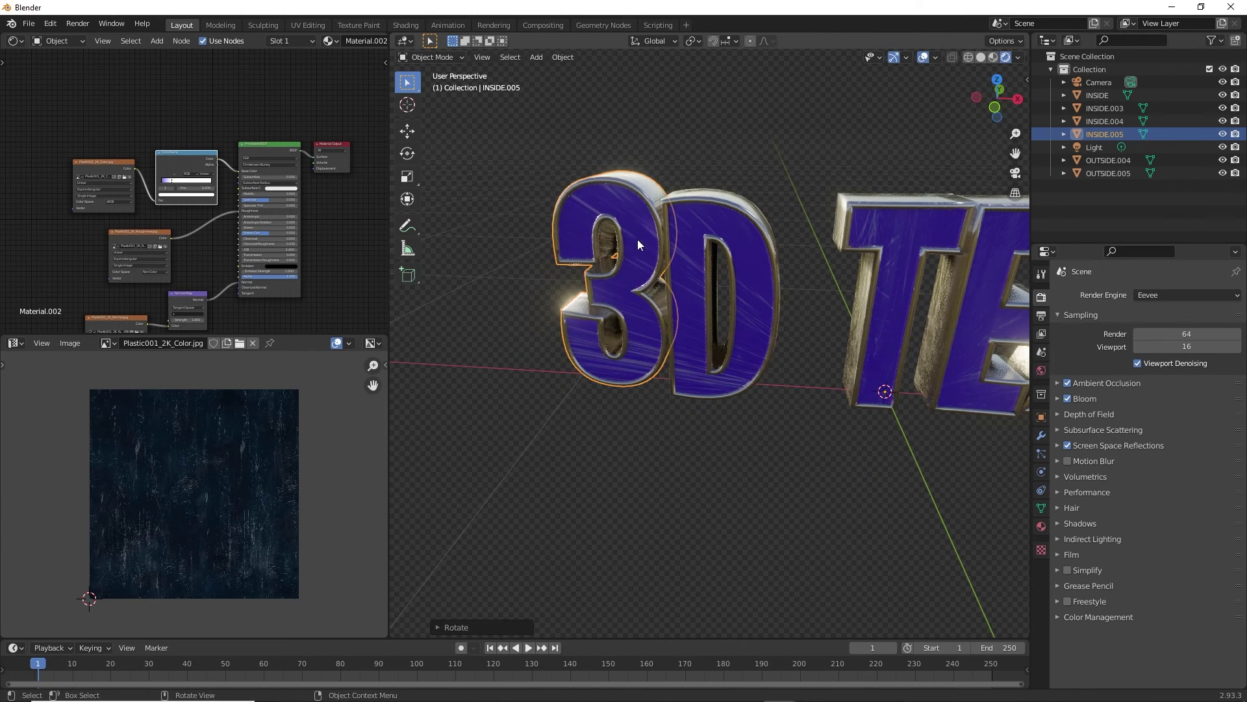
{"action": "key", "text": "r"}
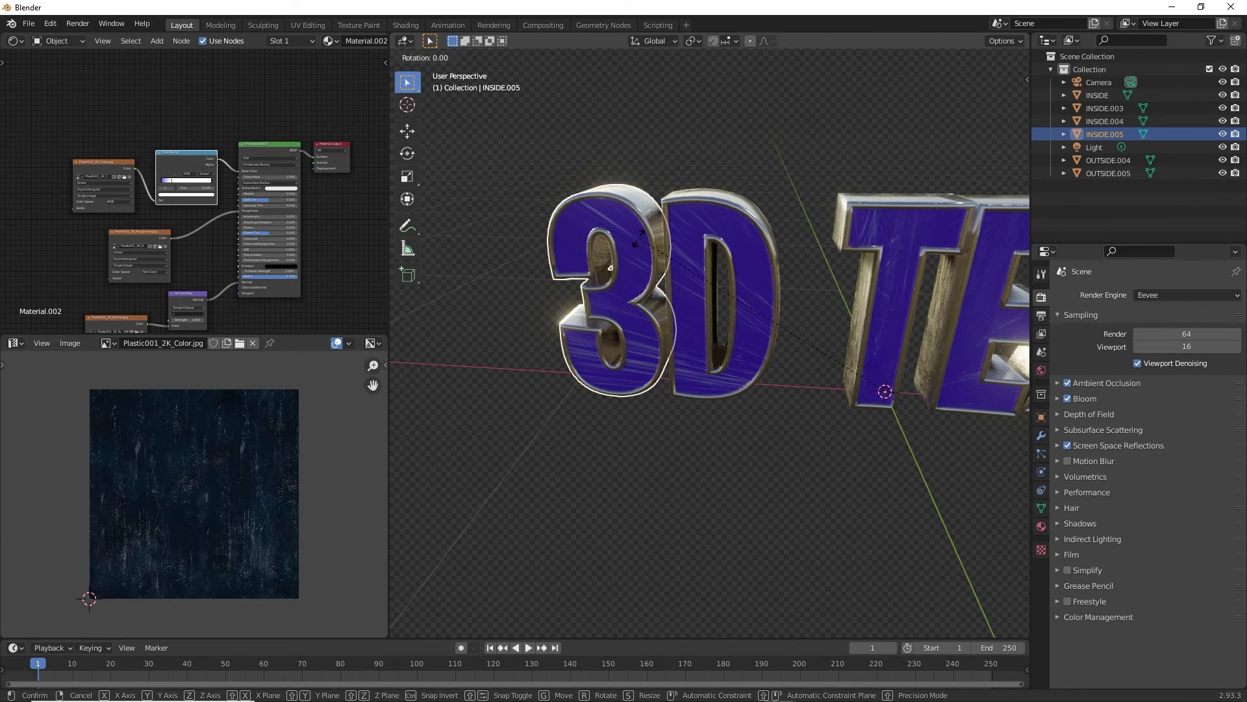
{"action": "key", "text": "z"}
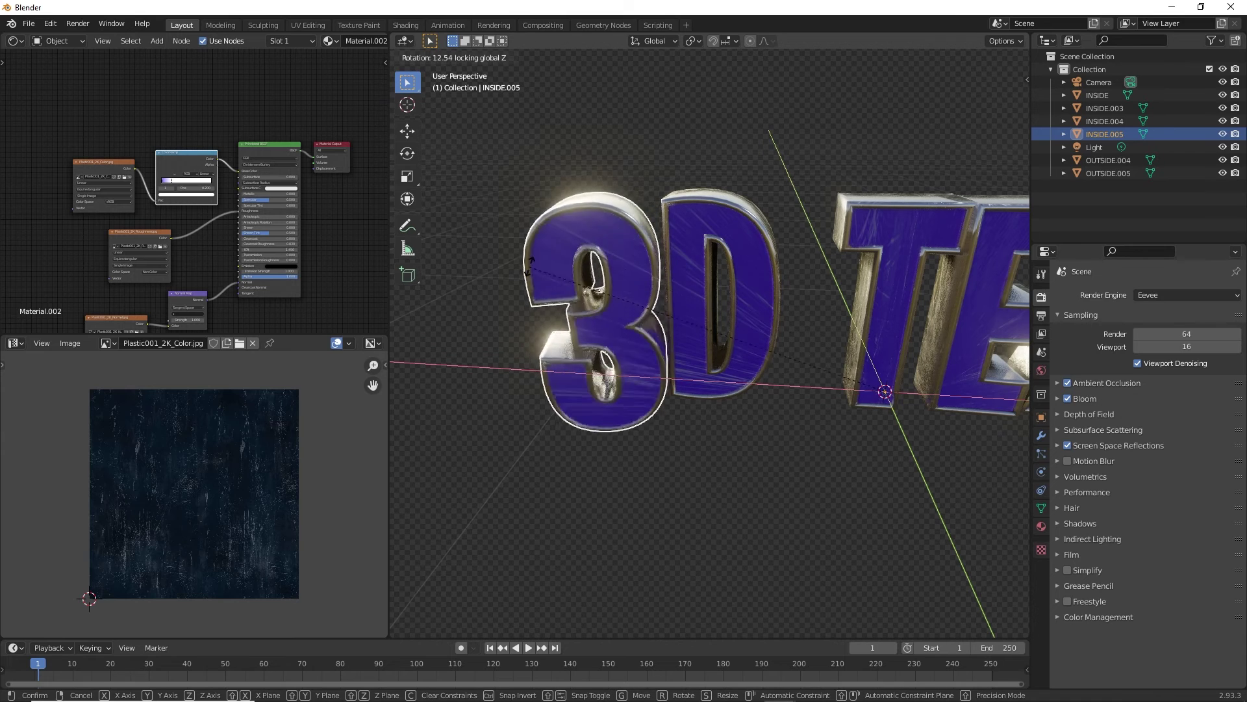
{"action": "left_click", "coordinate": [634, 251]}
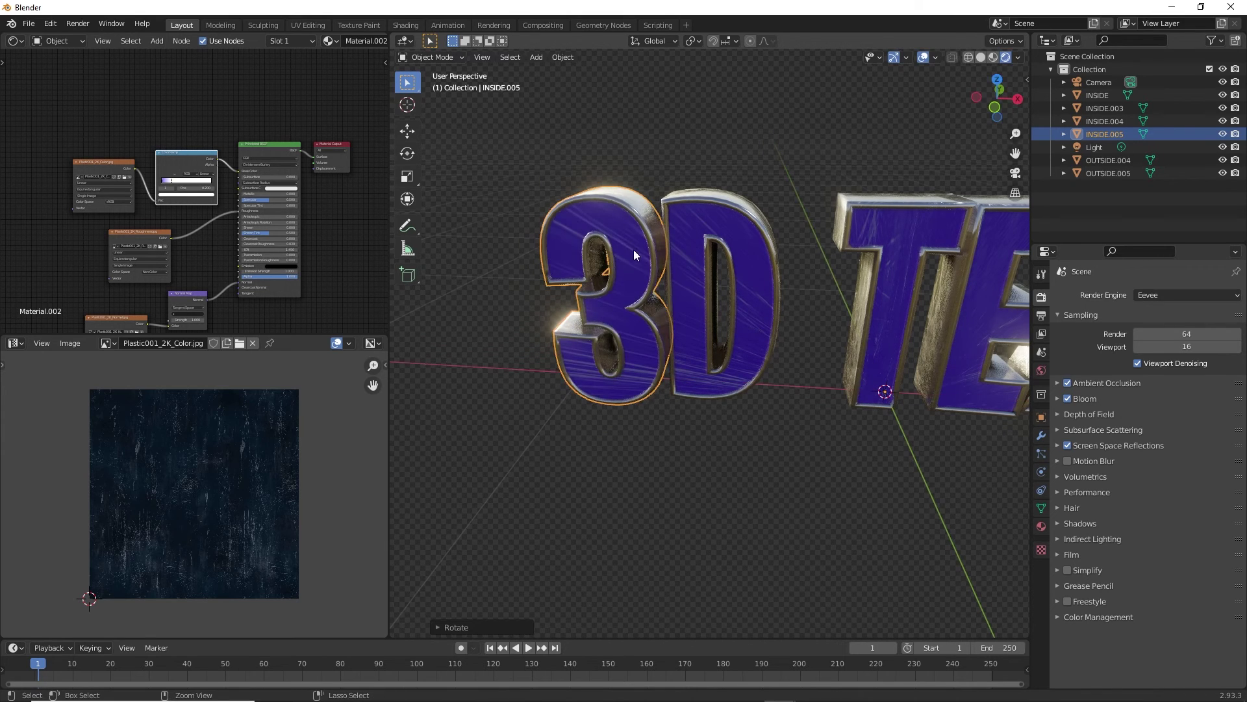
Try rotating the 3 around the global X axis
{"action": "key", "text": "r"}
{"action": "key", "text": "x"}
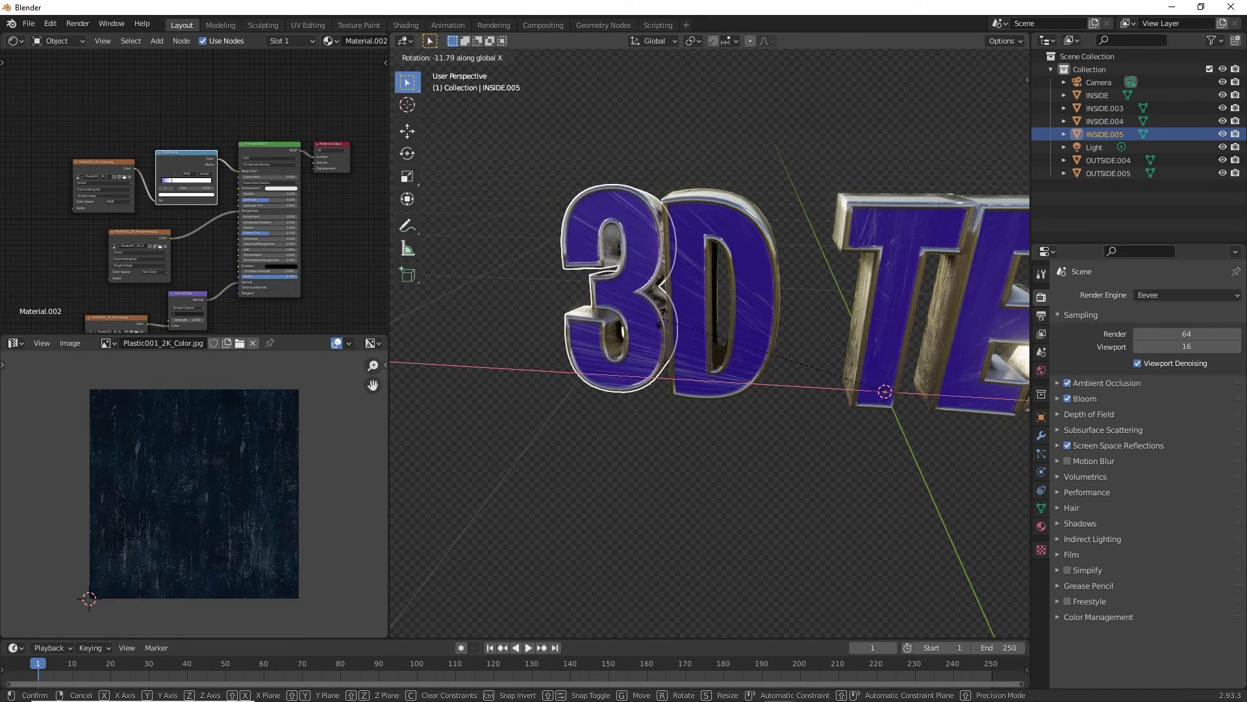
{"action": "left_click", "coordinate": [676, 204]}
Inspect where the origin points of the last T, the first T and the 3 sit, ending with the 3 selected
{"action": "middle_click_drag", "start_coordinate": [675, 208], "coordinate": [864, 239]}
{"action": "left_click", "coordinate": [974, 254]}
{"action": "middle_click_drag", "start_coordinate": [974, 253], "coordinate": [680, 282]}
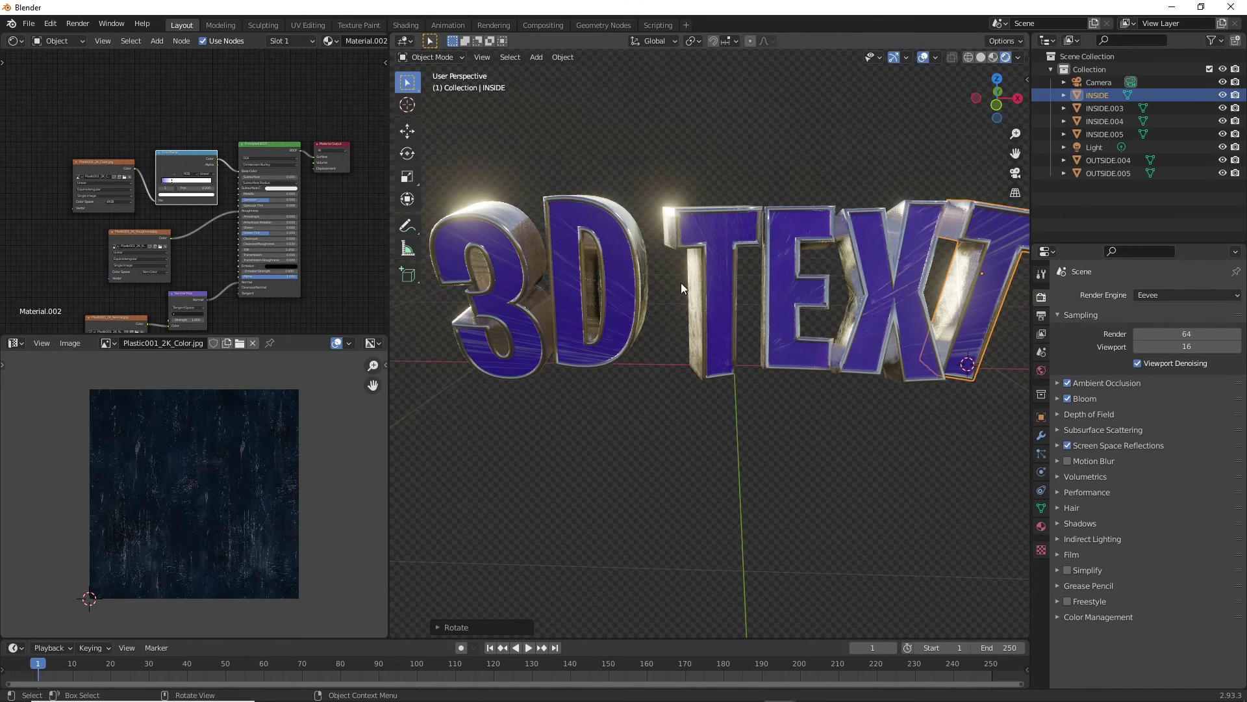
{"action": "left_click", "coordinate": [684, 225]}
{"action": "scroll", "coordinate": [706, 223], "scroll_direction": "up", "scroll_amount": 2}
{"action": "scroll", "coordinate": [713, 214], "scroll_direction": "down", "scroll_amount": 4}
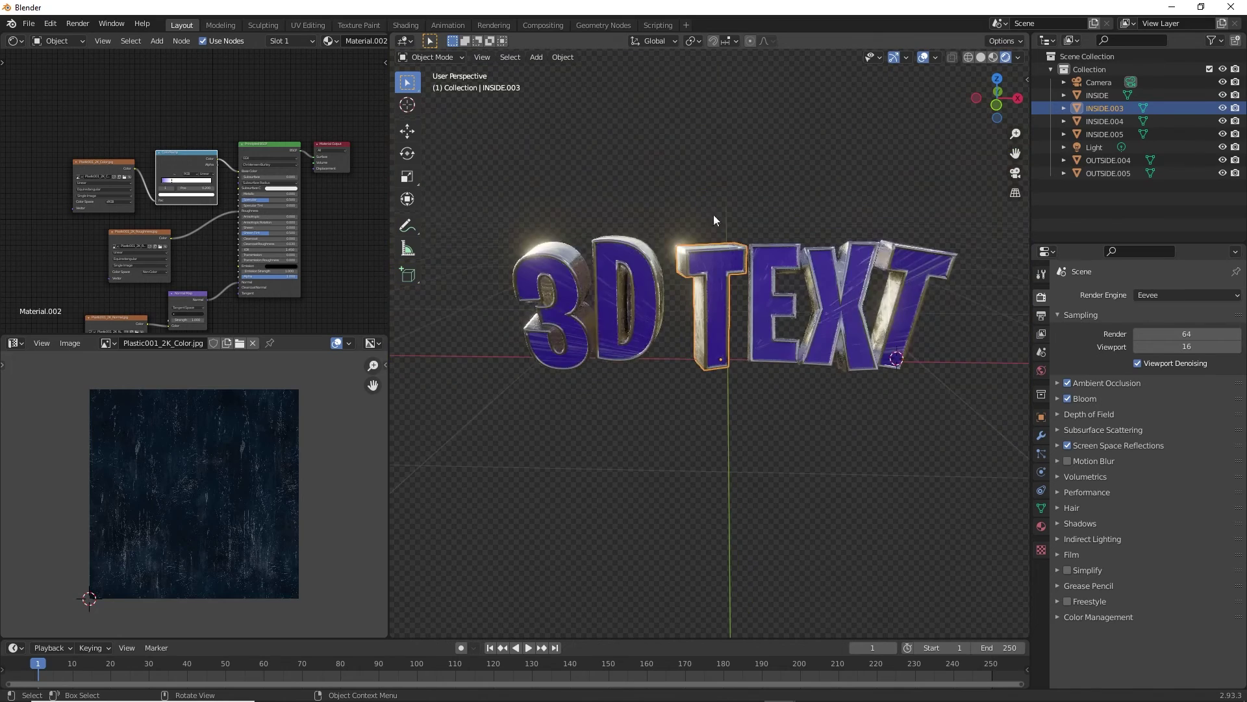
{"action": "scroll", "coordinate": [581, 267], "scroll_direction": "up", "scroll_amount": 2}
{"action": "middle_click_drag", "start_coordinate": [581, 267], "coordinate": [680, 221]}
{"action": "scroll", "coordinate": [717, 379], "scroll_direction": "up", "scroll_amount": 5}
{"action": "scroll", "coordinate": [751, 365], "scroll_direction": "down", "scroll_amount": 5}
{"action": "scroll", "coordinate": [610, 278], "scroll_direction": "down", "scroll_amount": 3}
{"action": "left_click", "coordinate": [679, 220]}
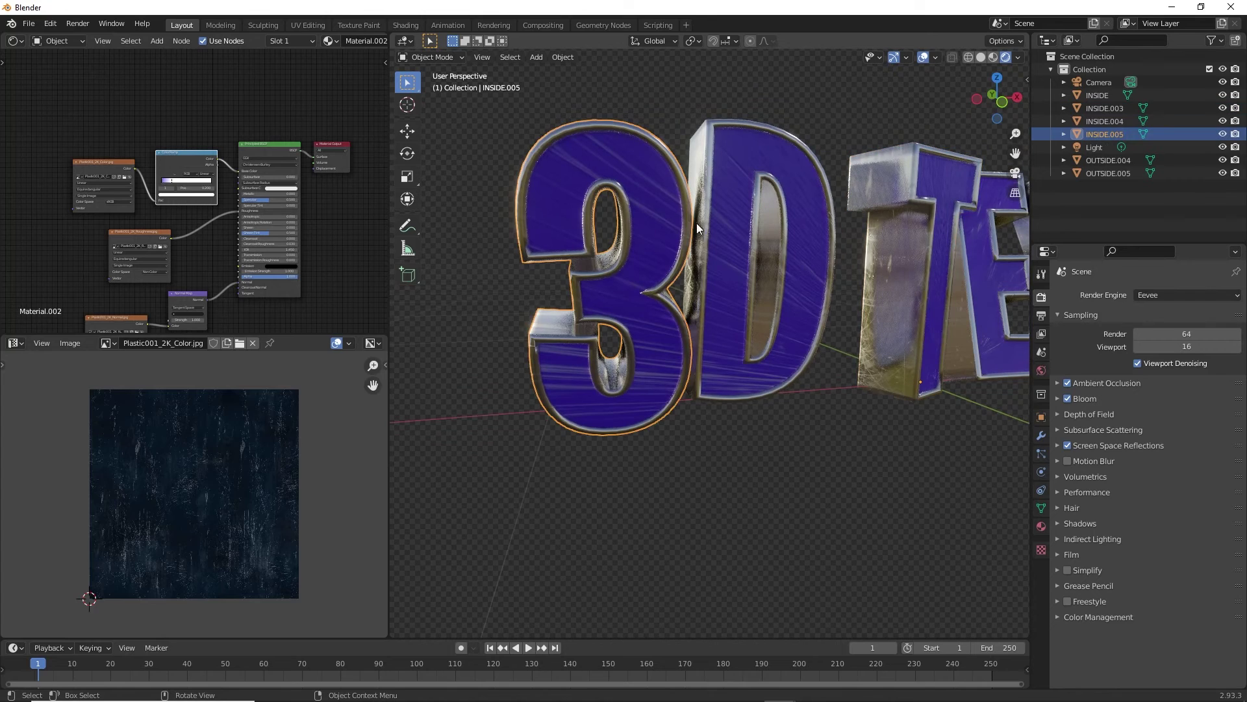
Move the 3's origin point to the centre of its geometry
{"action": "right_click", "coordinate": [614, 165]}
{"action": "mouse_move", "coordinate": [615, 165]}
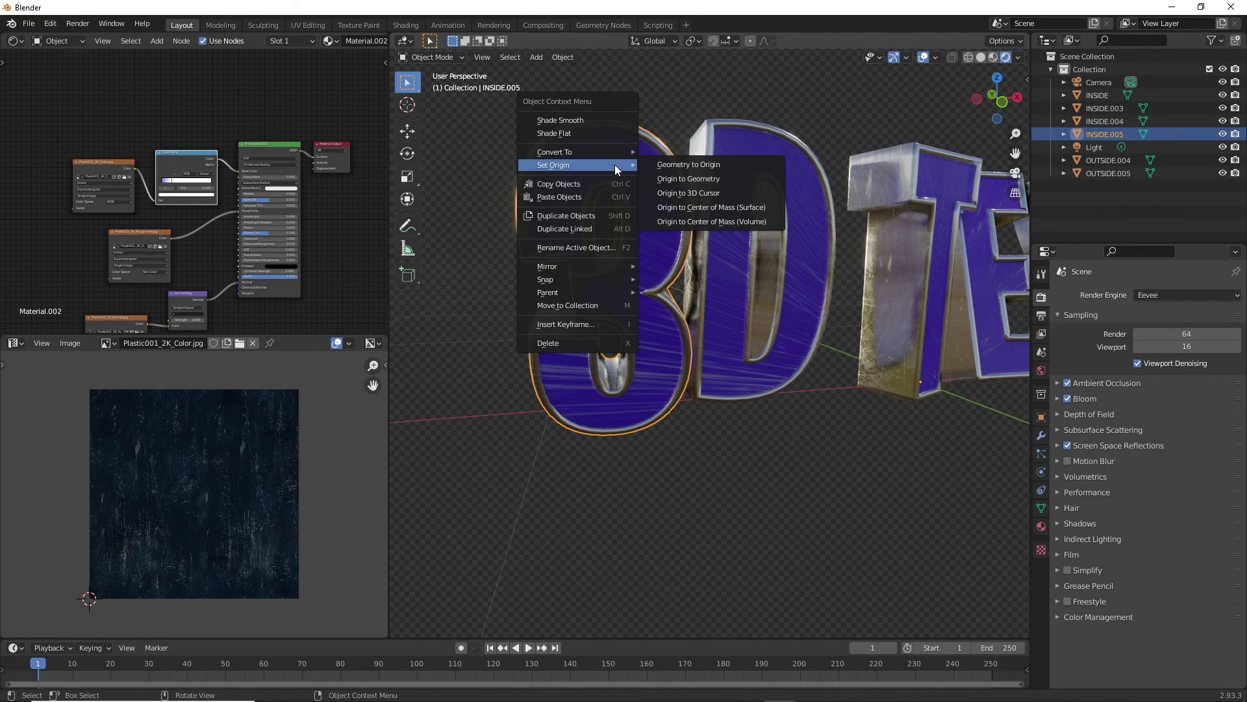
{"action": "left_click", "coordinate": [704, 180]}
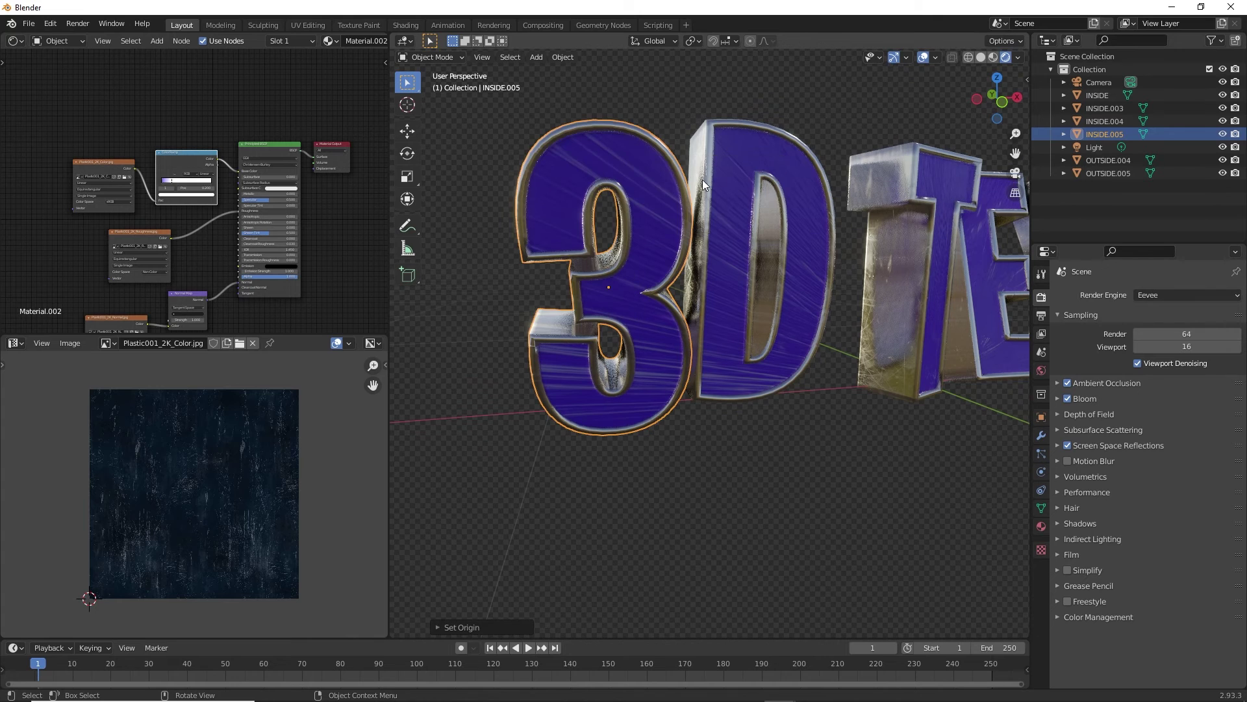
Try rotating the 3 around the global X axis, undo the rotation and origin change, and try the same rotation from the original origin
{"action": "key", "text": "r"}
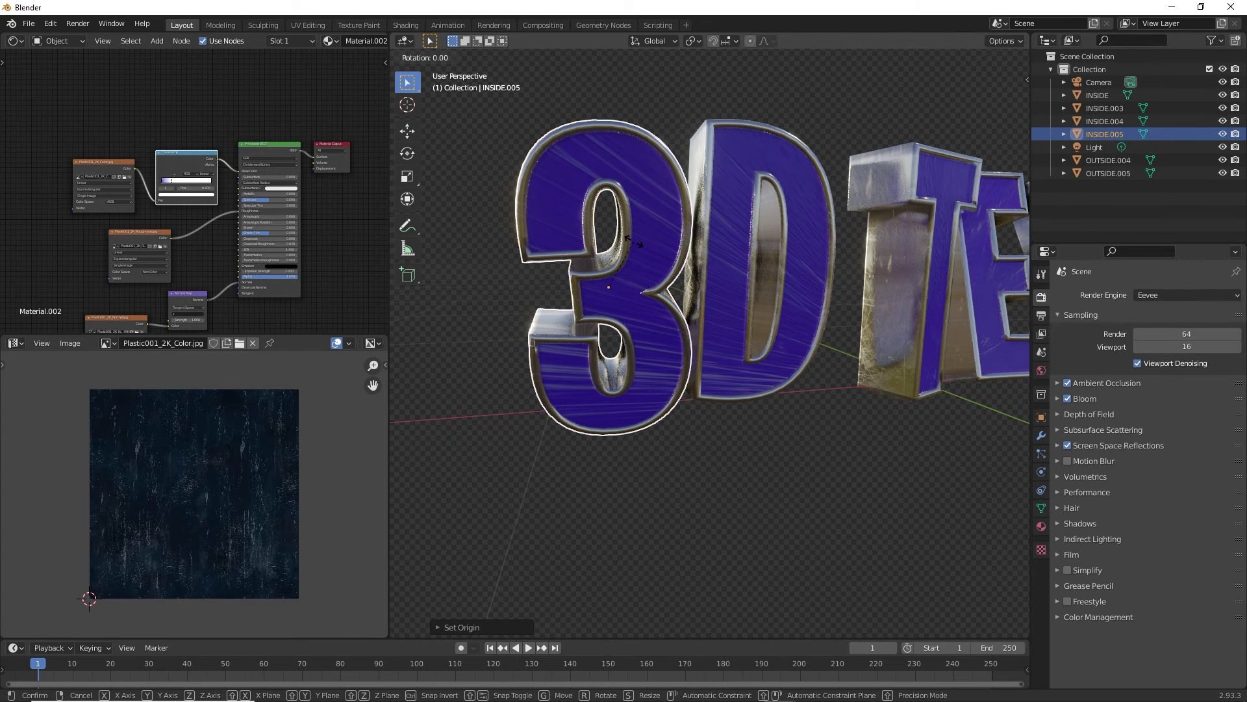
{"action": "key", "text": "x"}
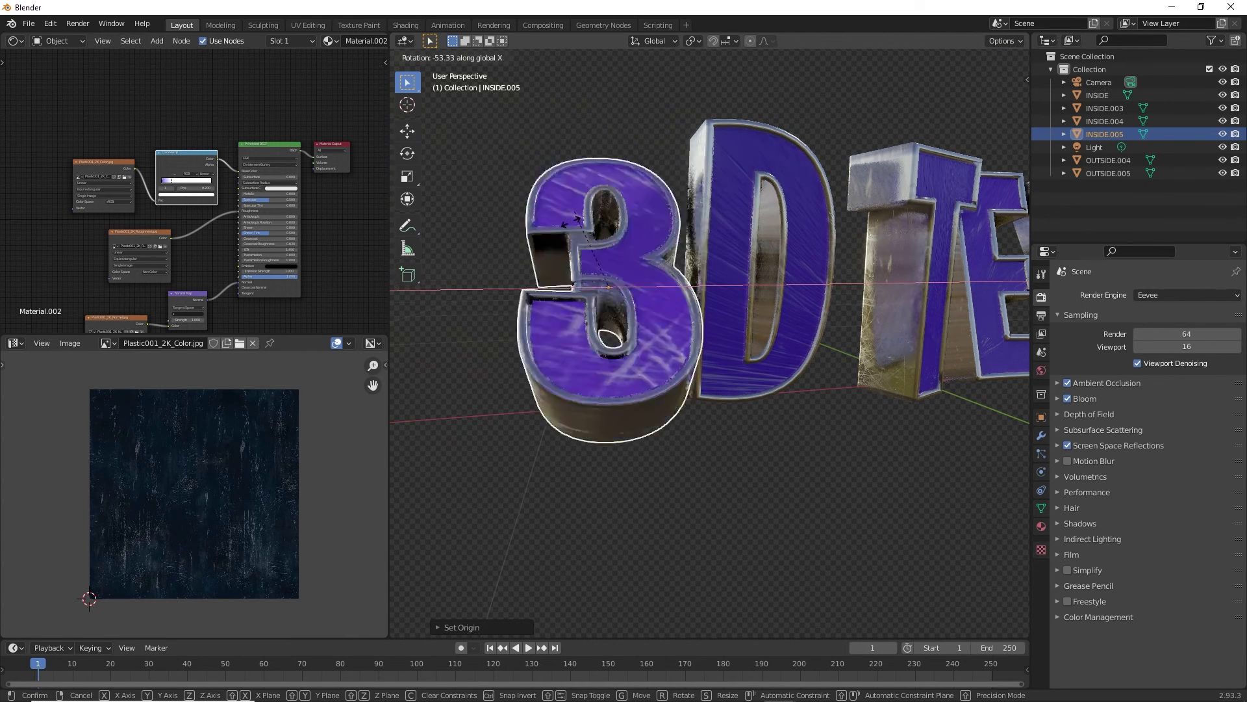
{"action": "left_click", "coordinate": [629, 280]}
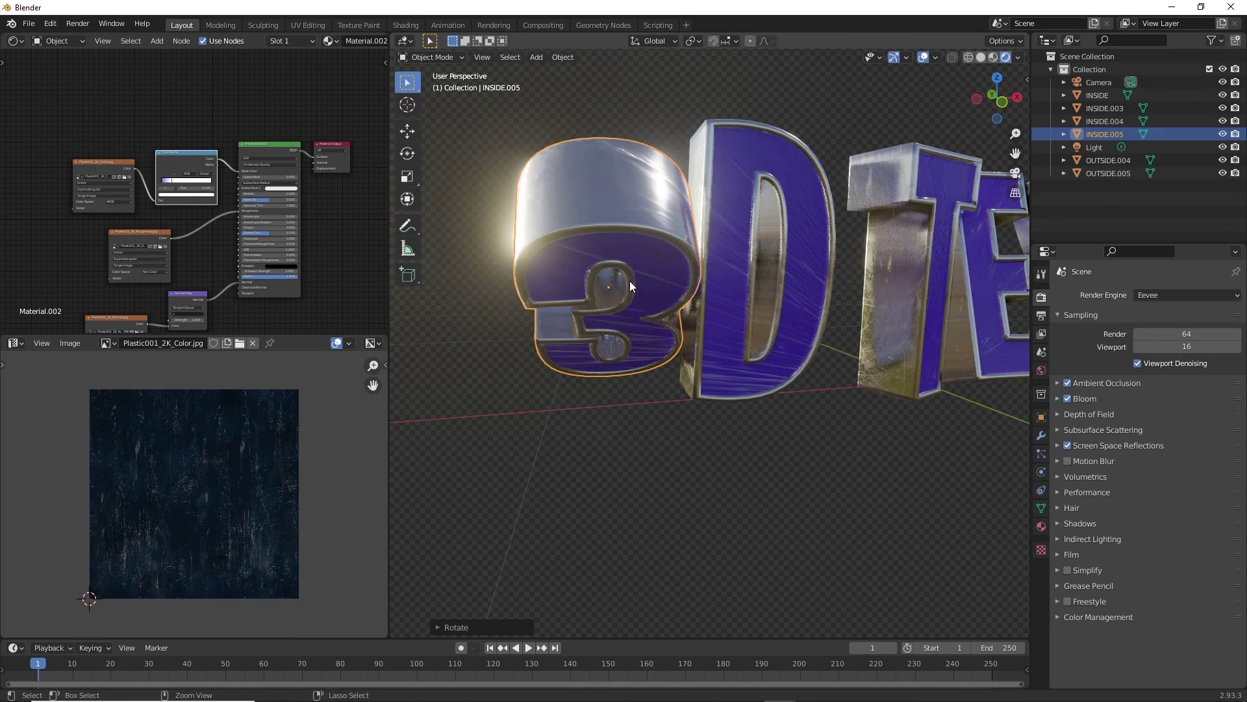
{"action": "key", "text": "ctrl+z"}
{"action": "key", "text": "r"}
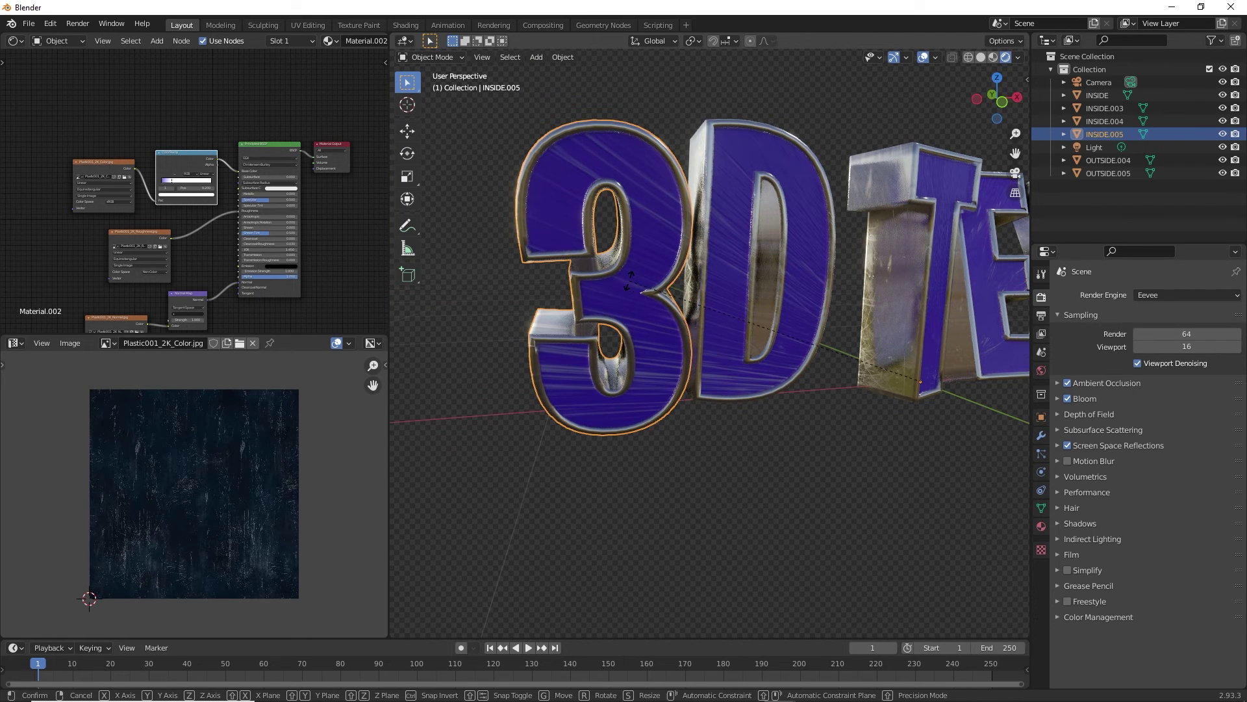
{"action": "key", "text": "x"}
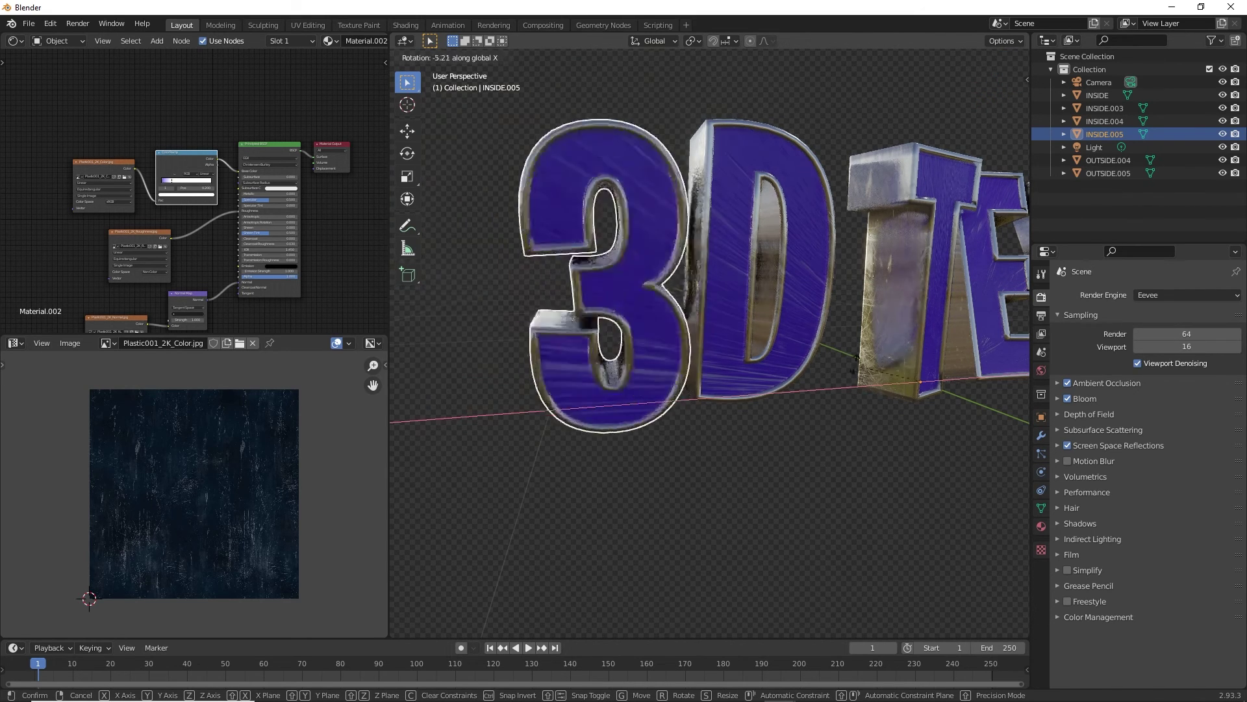
{"action": "key", "text": "Escape"}
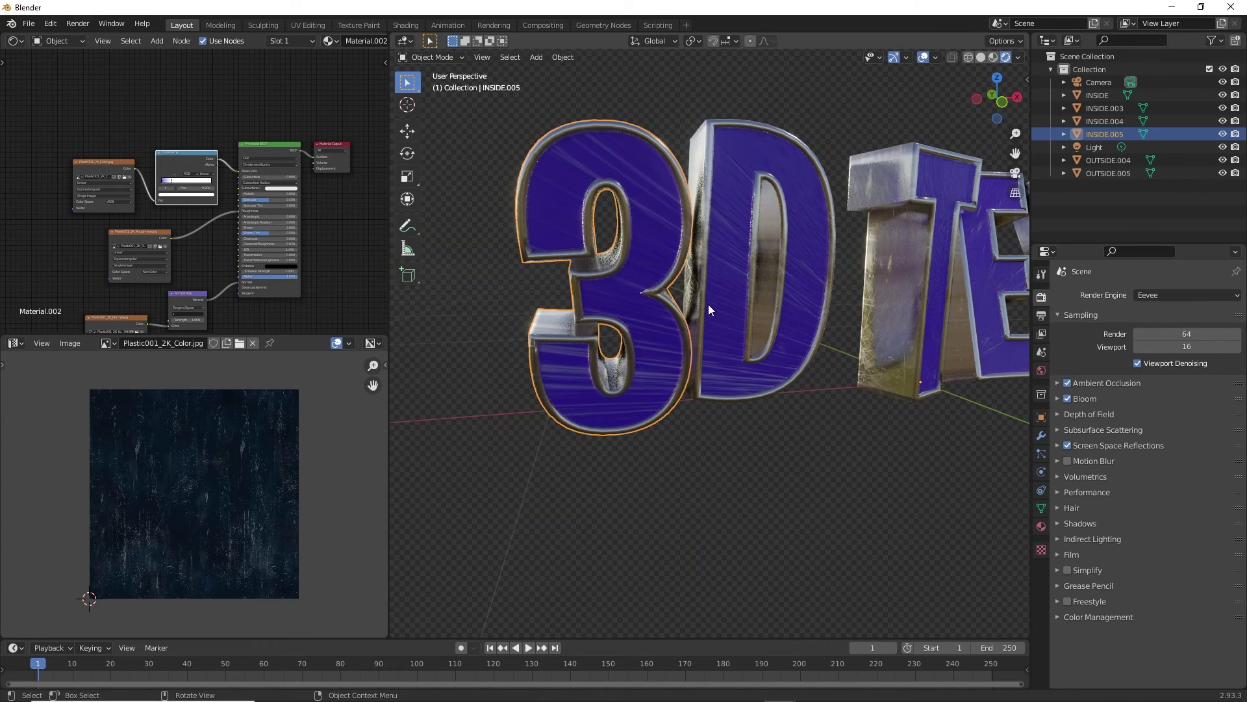
Set the 3's origin to its geometry again
{"action": "right_click", "coordinate": [629, 205]}
{"action": "mouse_move", "coordinate": [629, 205]}
{"action": "left_click", "coordinate": [699, 223]}
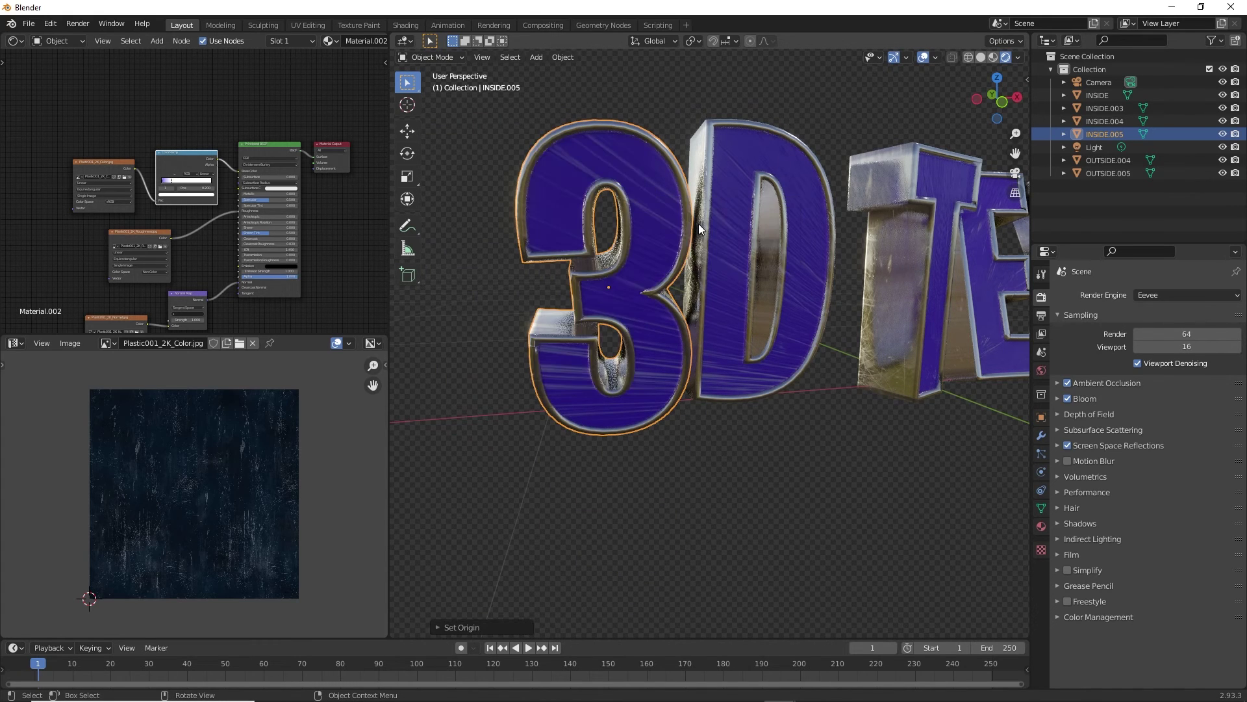
{"action": "middle_click_drag", "start_coordinate": [699, 224], "coordinate": [746, 278]}
{"action": "middle_click_drag", "start_coordinate": [777, 273], "coordinate": [846, 353]}
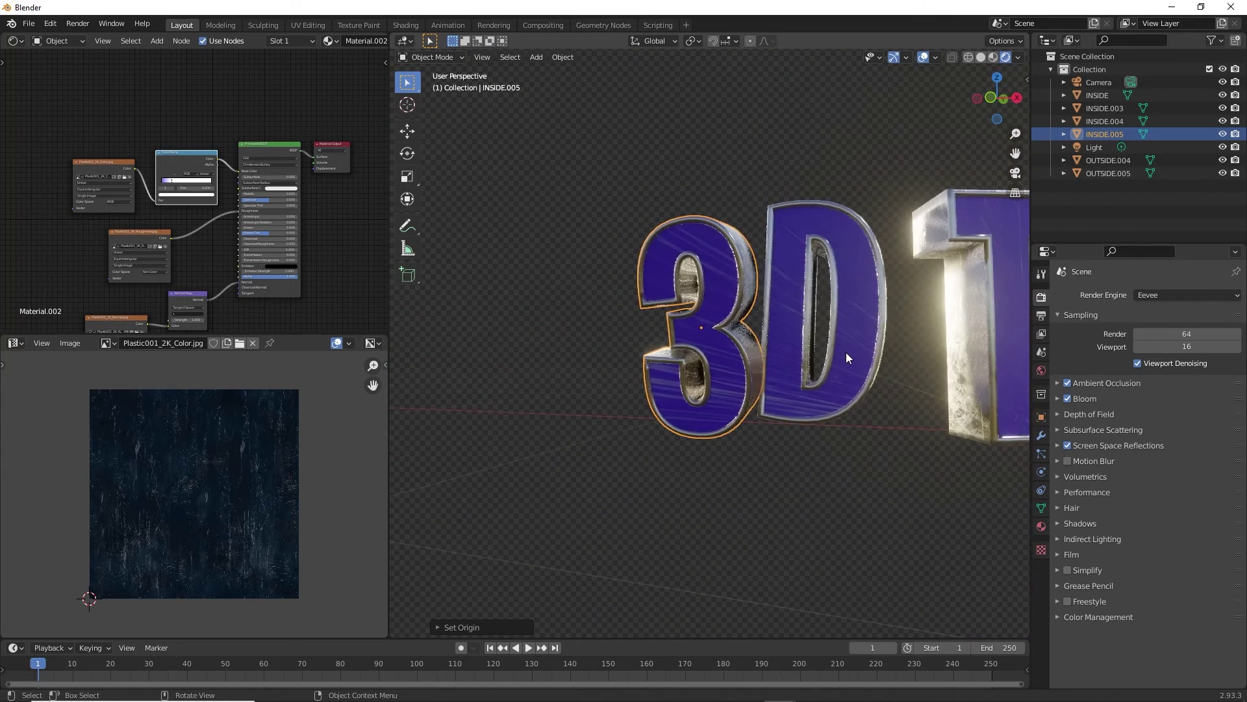
Try moving the 3 along the global Y axis, then rotating it about the global Z axis
{"action": "key", "text": "g"}
{"action": "key", "text": "y"}
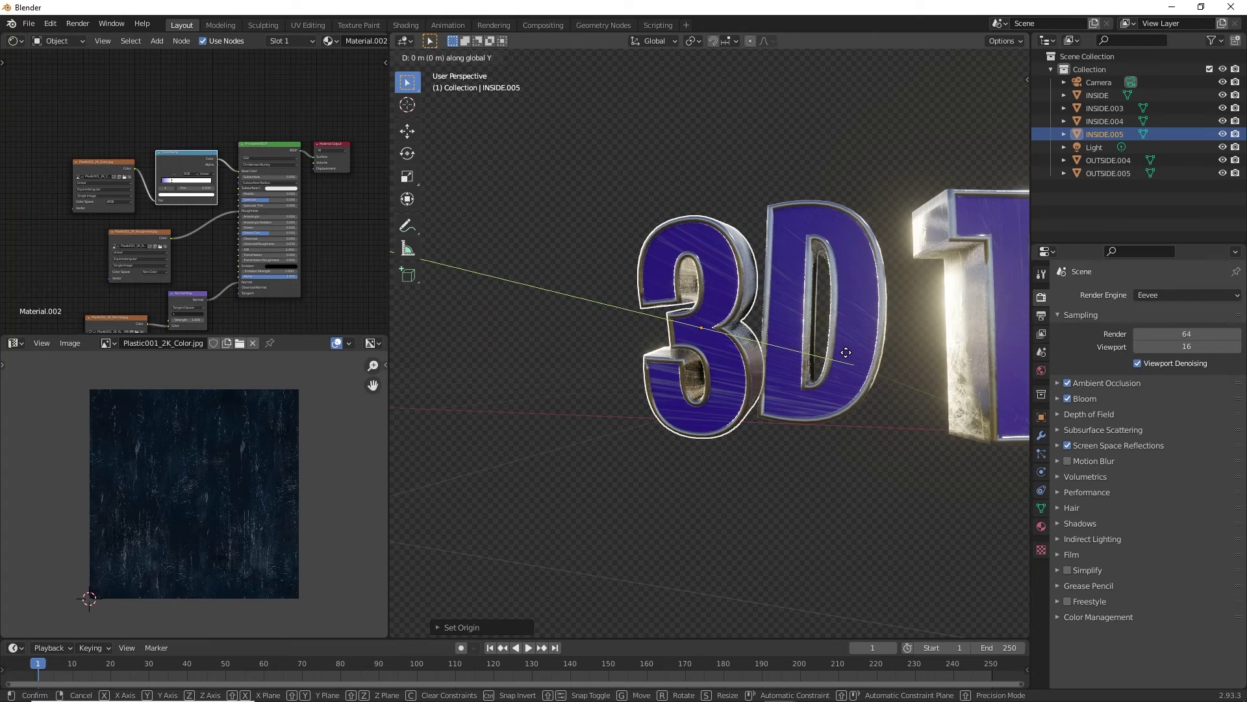
{"action": "key", "text": "z"}
{"action": "left_click", "coordinate": [839, 335]}
{"action": "middle_click_drag", "start_coordinate": [840, 335], "coordinate": [622, 275]}
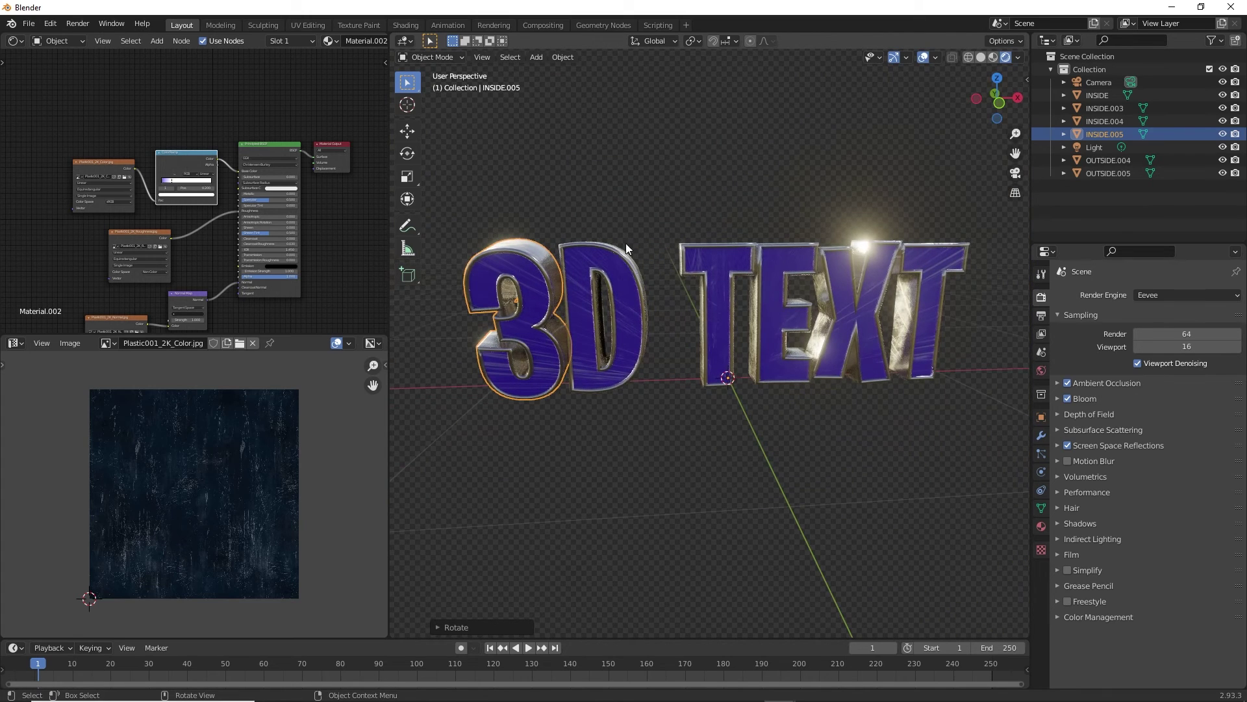
Try rotating the D with the global Y axis locked
{"action": "scroll", "coordinate": [625, 247], "scroll_direction": "up", "scroll_amount": 1}
{"action": "left_click", "coordinate": [599, 263]}
{"action": "key", "text": "r"}
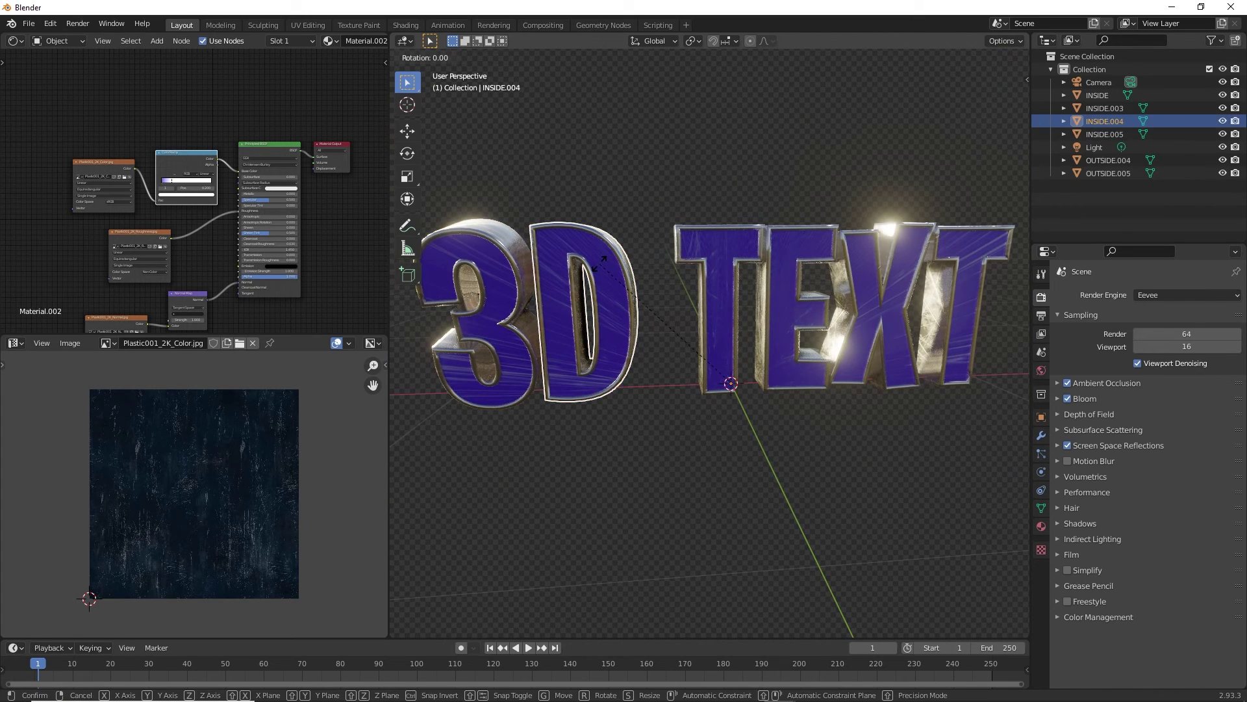
{"action": "key", "text": "y"}
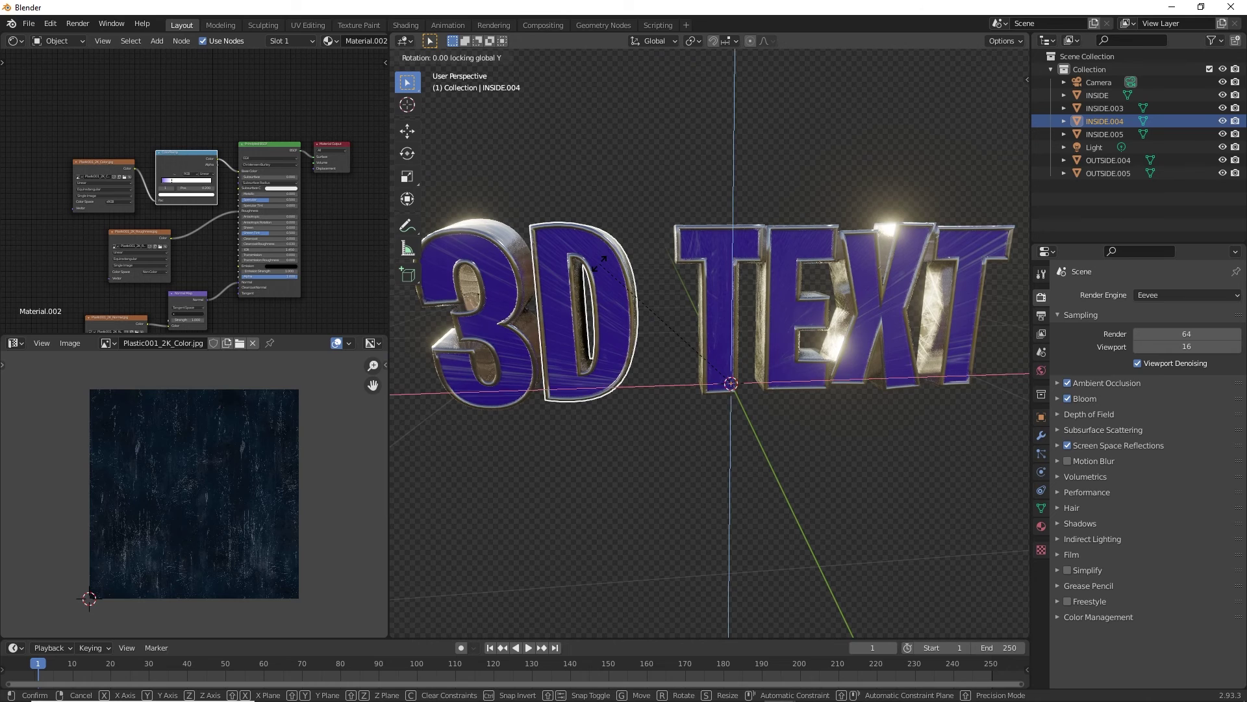
{"action": "left_click", "coordinate": [629, 279]}
{"action": "middle_click_drag", "start_coordinate": [628, 279], "coordinate": [675, 256]}
Try rotating the first T of TEXT around the global Y axis, cancel, and try the global Z axis
{"action": "left_click", "coordinate": [695, 254]}
{"action": "key", "text": "r"}
{"action": "key", "text": "y"}
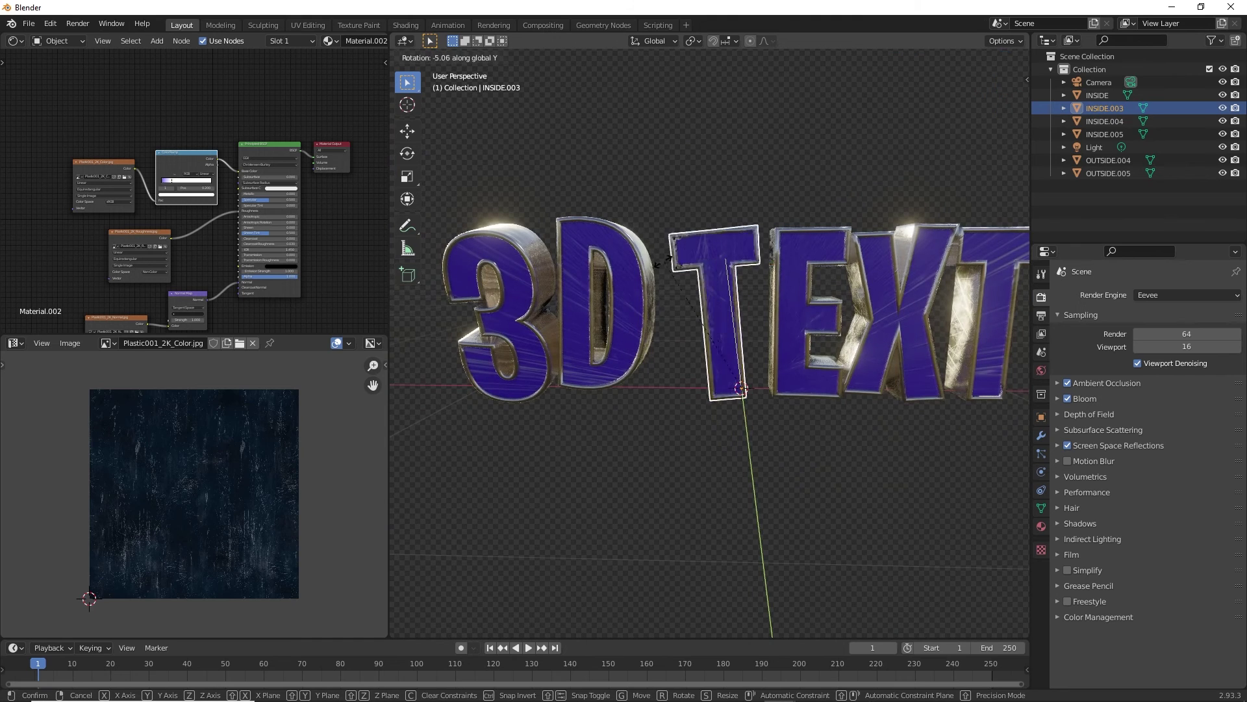
{"action": "right_click", "coordinate": [689, 258]}
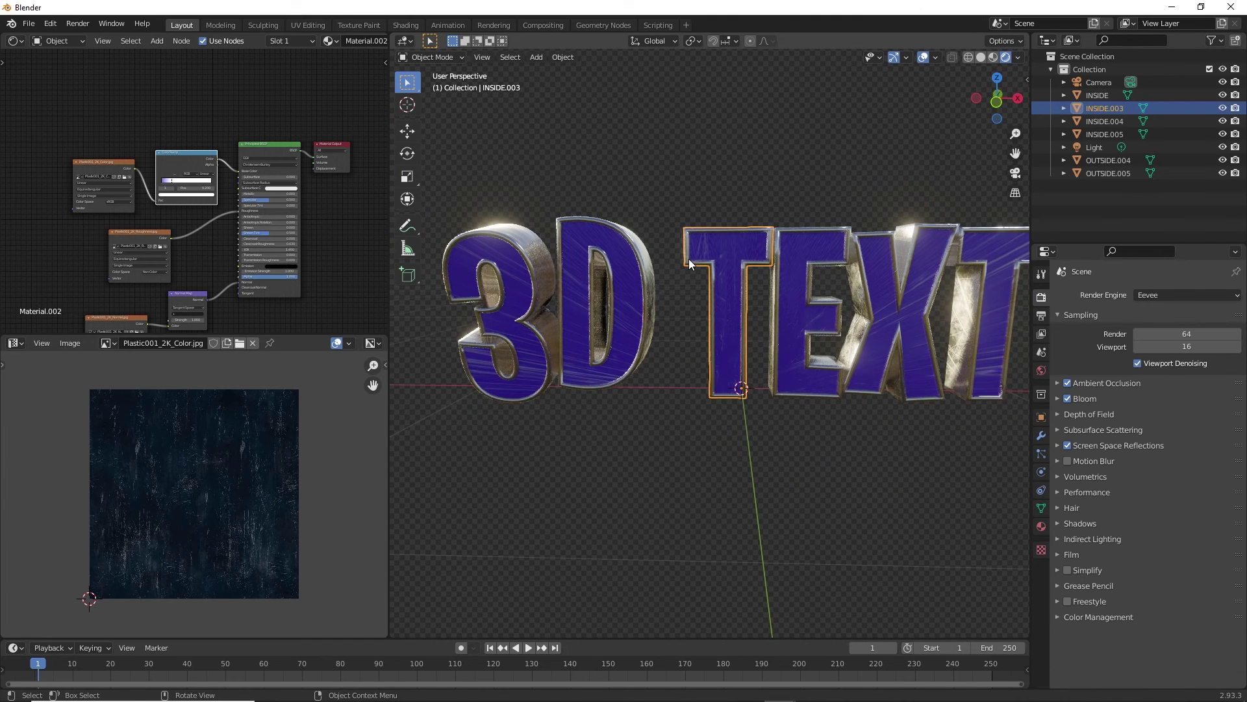
{"action": "key", "text": "r"}
{"action": "key", "text": "z"}
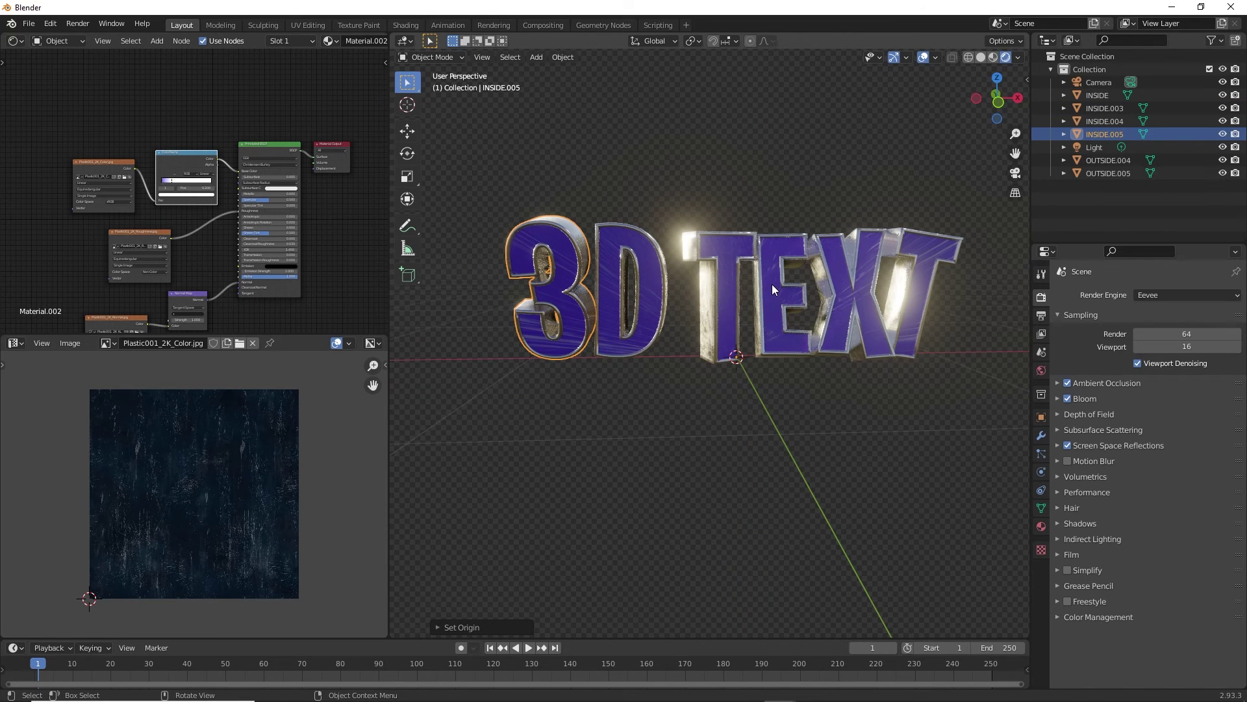
Select the first T of TEXT and look at the scene through the camera
{"action": "mouse_move", "coordinate": [766, 282]}
{"action": "middle_mouse_down"}
{"action": "mouse_move", "coordinate": [722, 279]}
{"action": "mouse_move", "coordinate": [786, 299]}
{"action": "mouse_move", "coordinate": [753, 299]}
{"action": "middle_mouse_up"}
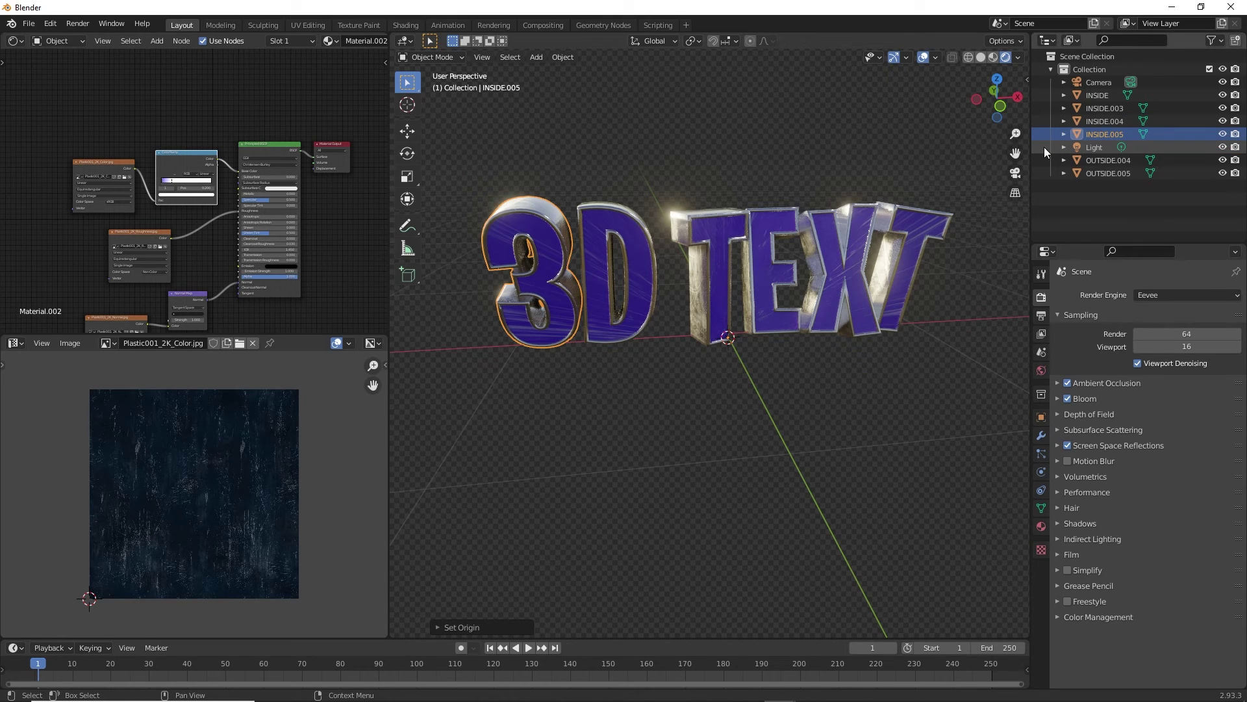
{"action": "left_click", "coordinate": [681, 234]}
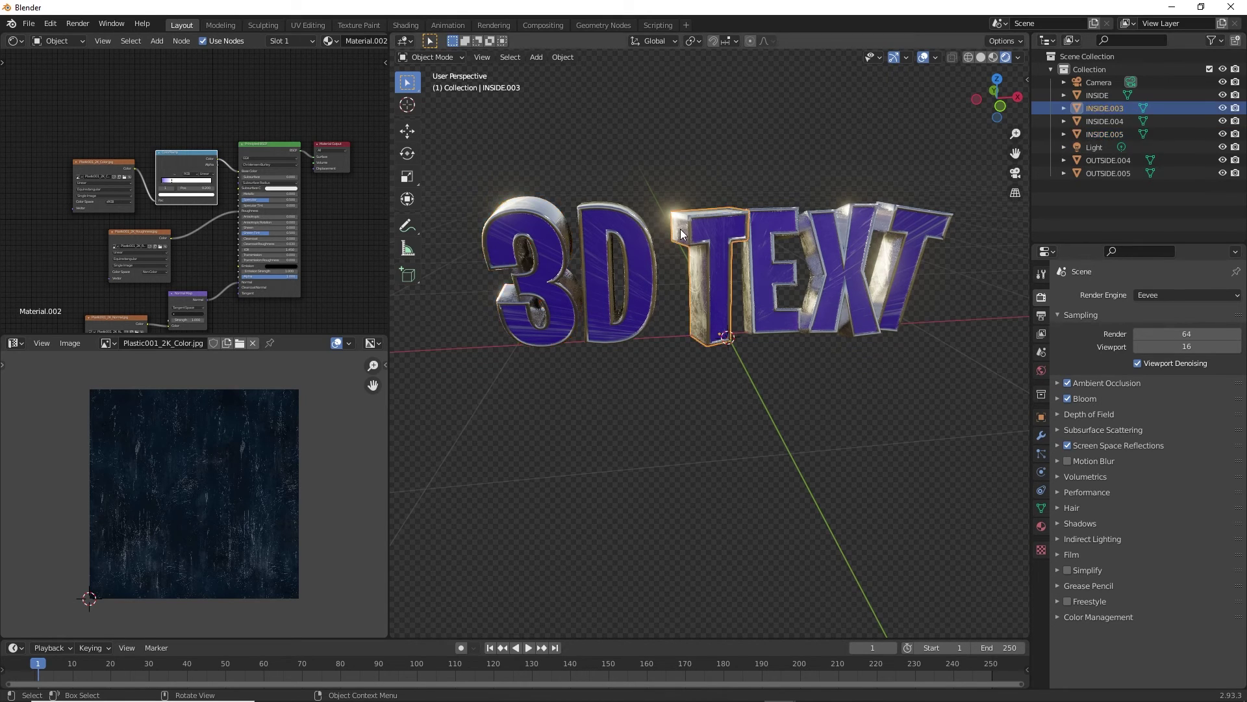
{"action": "key", "text": "KP_0"}
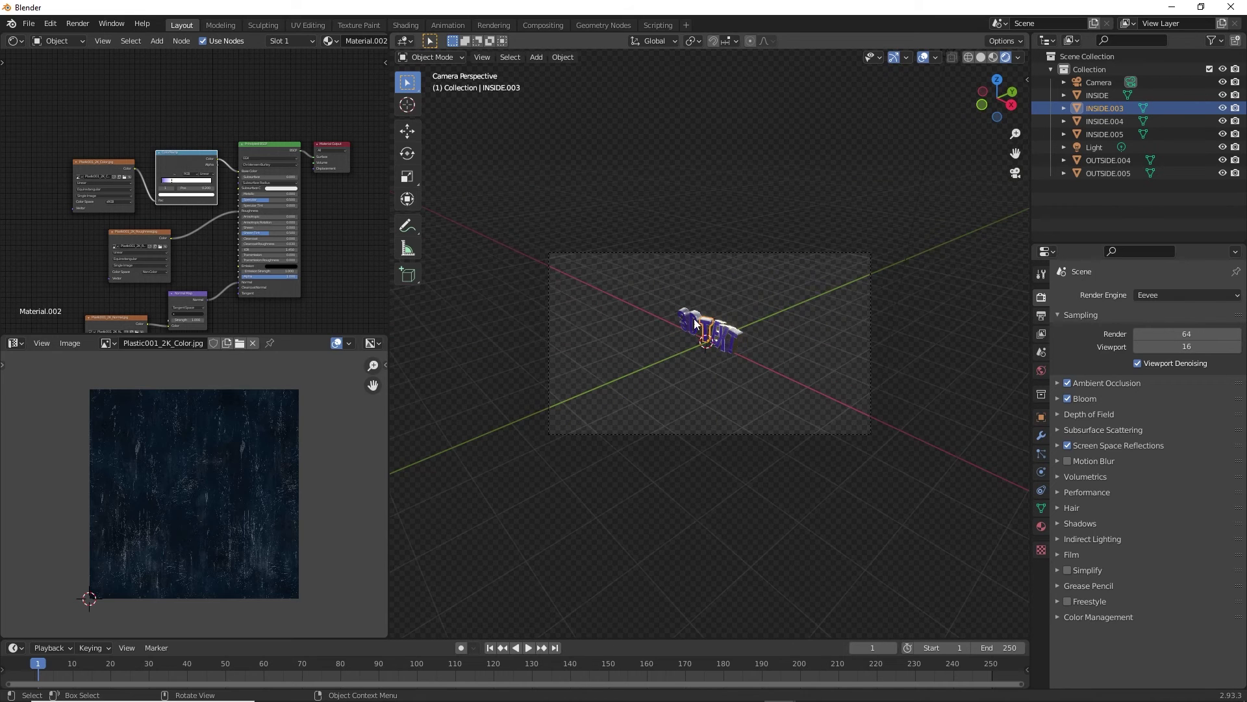
{"action": "key", "text": "KP_0"}
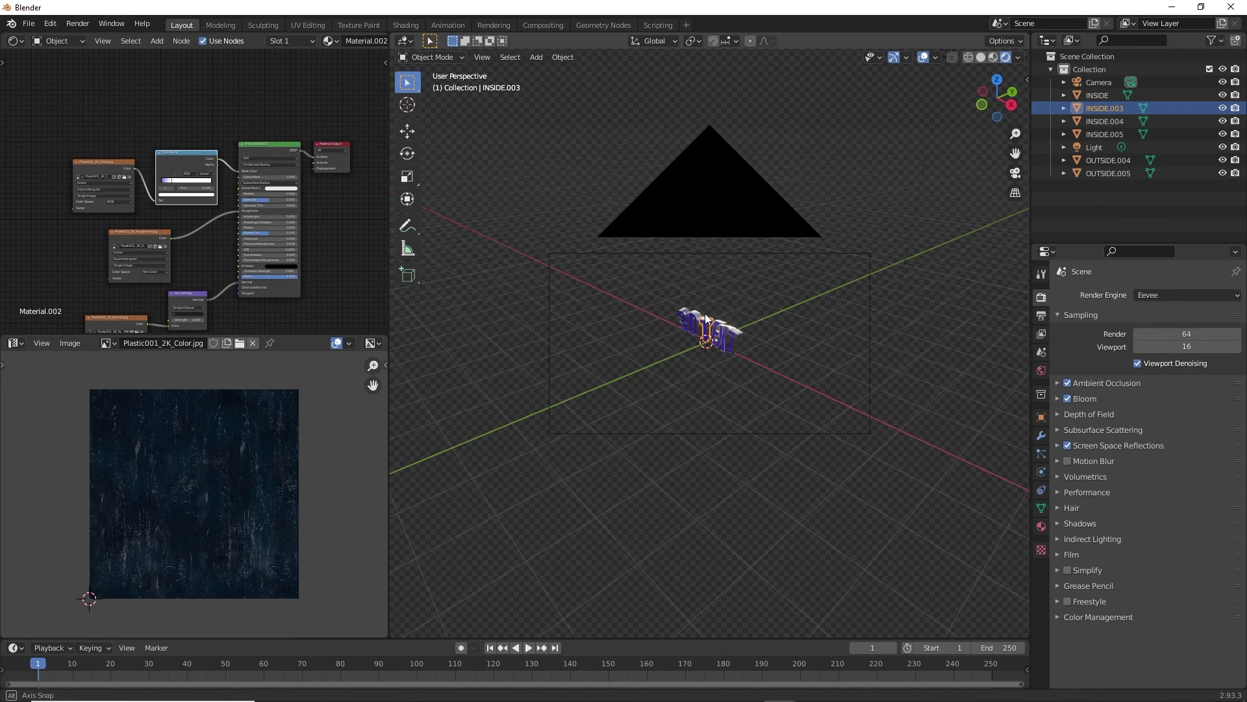
{"action": "key", "text": "KP_0"}
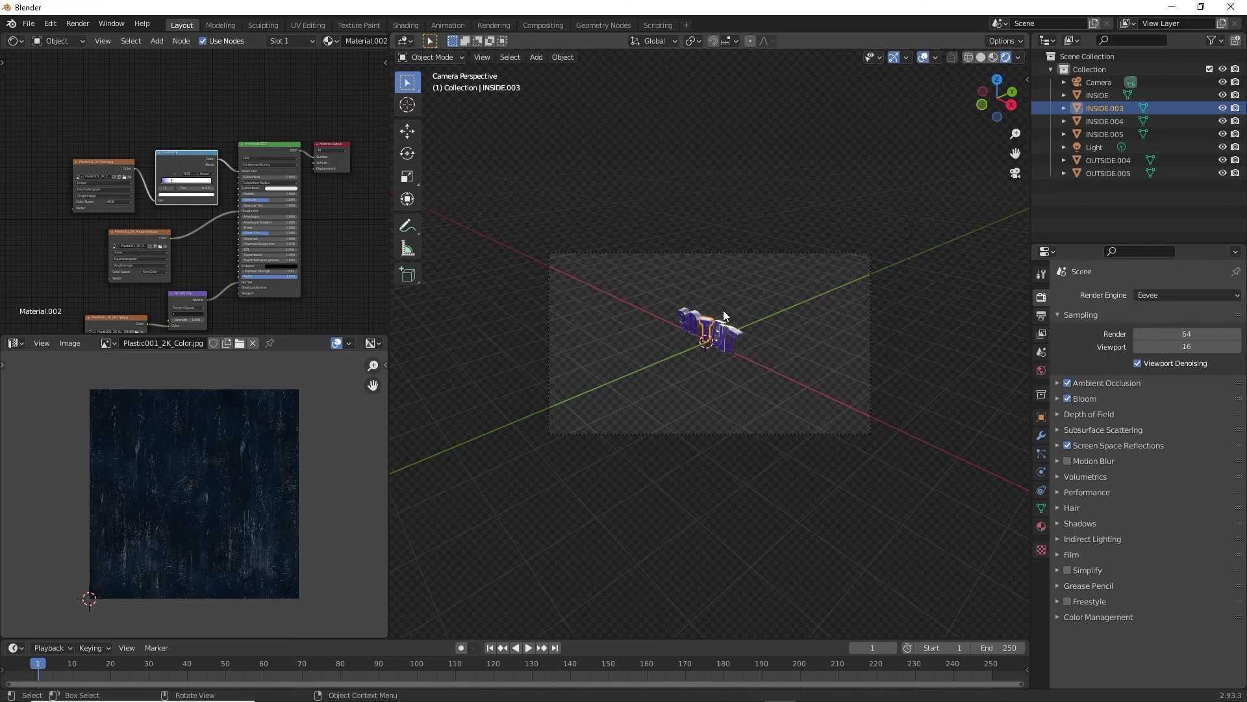
Lock the camera to the view so that it follows viewport navigation
{"action": "key", "text": "n"}
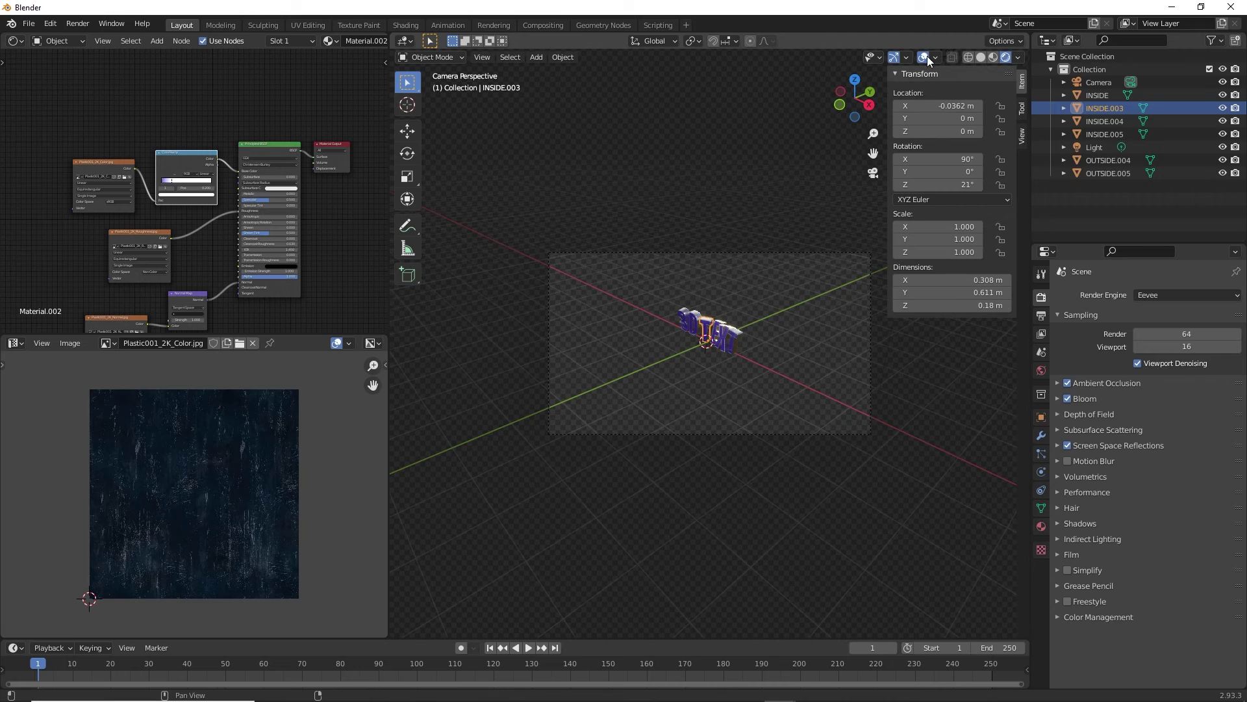
{"action": "left_click", "coordinate": [1022, 136]}
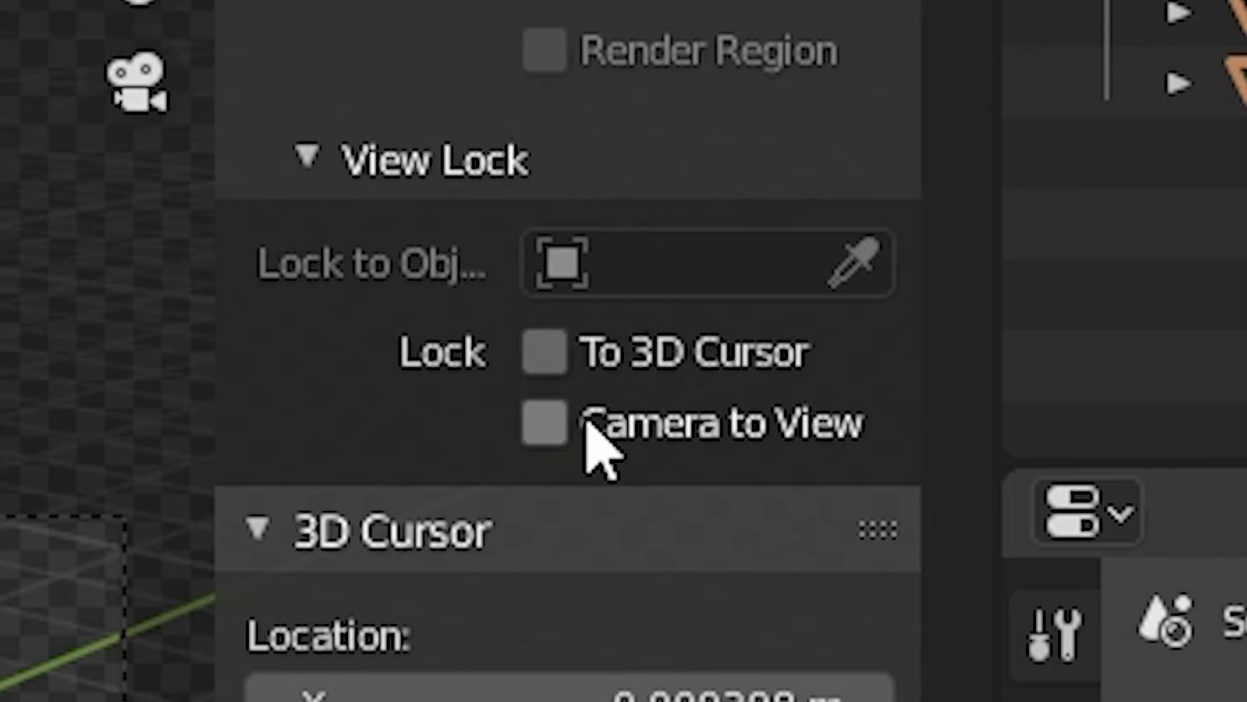
{"action": "left_click", "coordinate": [956, 234]}
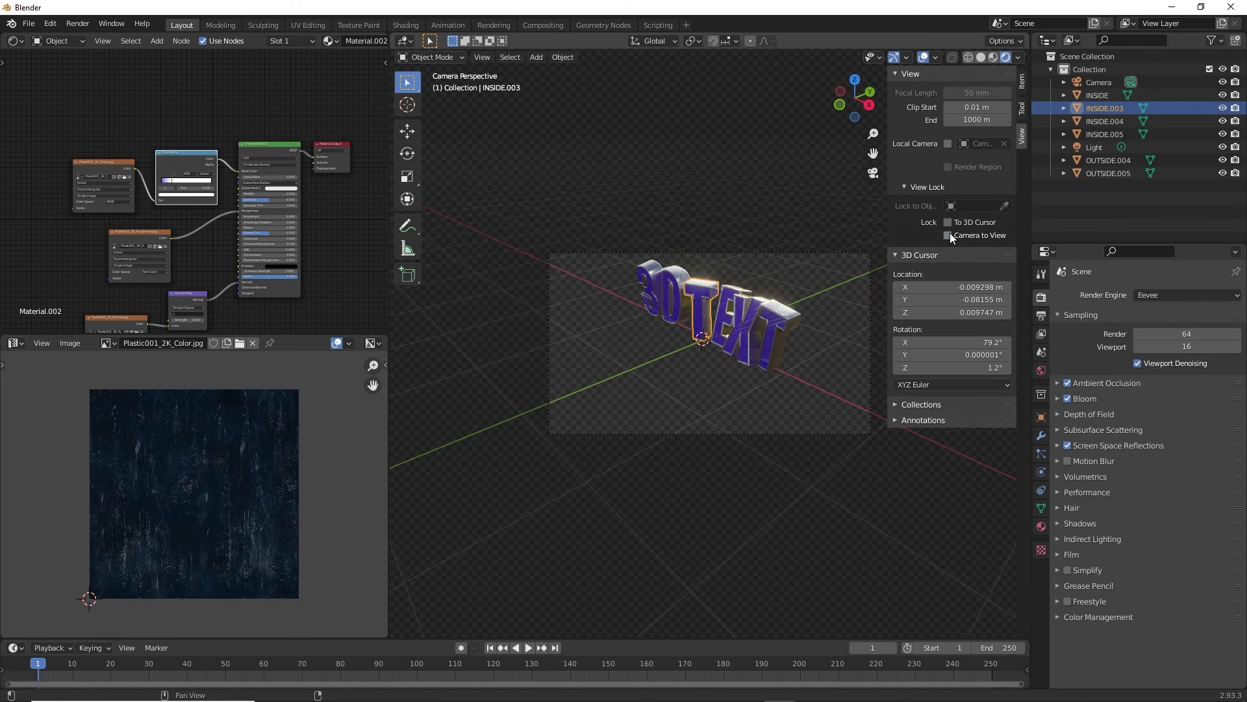
Reposition the camera so it faces the front of 3D TEXT and the whole text fills the frame
{"action": "scroll", "coordinate": [706, 310], "scroll_direction": "down", "scroll_amount": 6}
{"action": "scroll", "coordinate": [700, 328], "scroll_direction": "up", "scroll_amount": 6}
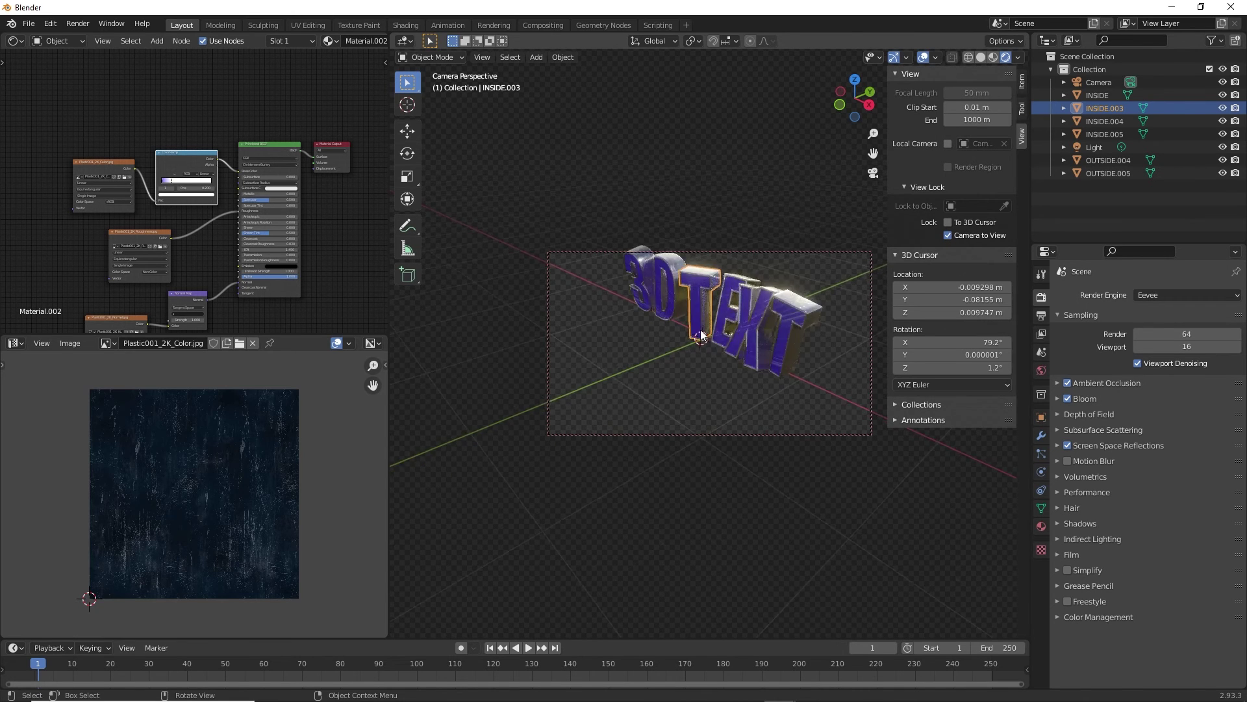
{"action": "scroll", "coordinate": [700, 329], "scroll_direction": "down", "scroll_amount": 4}
{"action": "scroll", "coordinate": [697, 322], "scroll_direction": "up", "scroll_amount": 7}
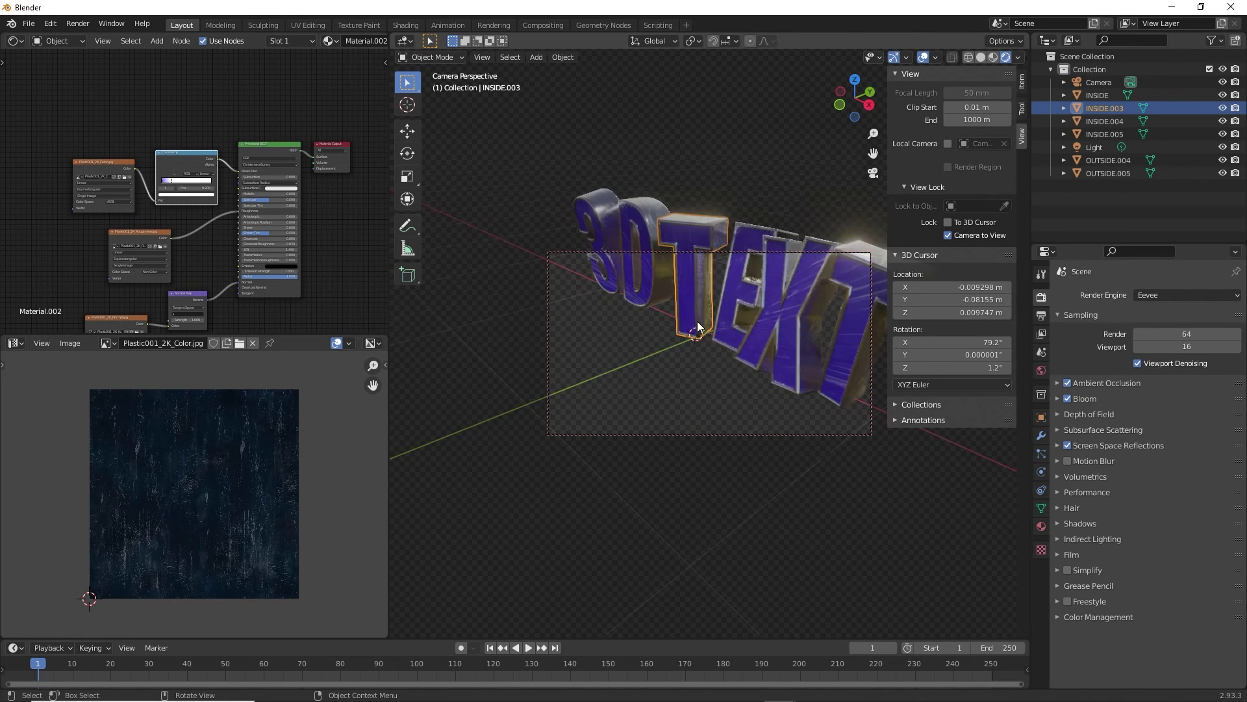
{"action": "scroll", "coordinate": [675, 335], "scroll_direction": "down", "scroll_amount": 5}
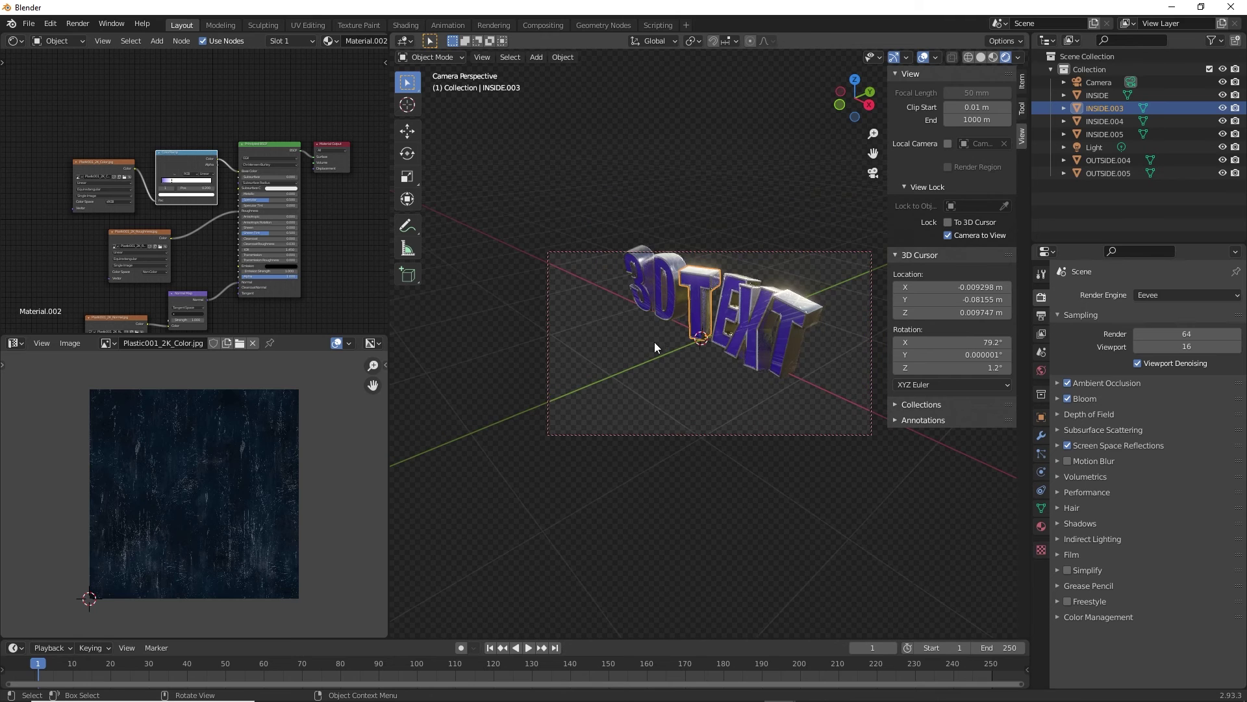
{"action": "scroll", "coordinate": [653, 333], "scroll_direction": "up", "scroll_amount": 3}
{"action": "middle_click_drag", "start_coordinate": [649, 356], "coordinate": [730, 360]}
{"action": "scroll", "coordinate": [729, 360], "scroll_direction": "up", "scroll_amount": 2}
{"action": "scroll", "coordinate": [729, 360], "scroll_direction": "down", "scroll_amount": 3}
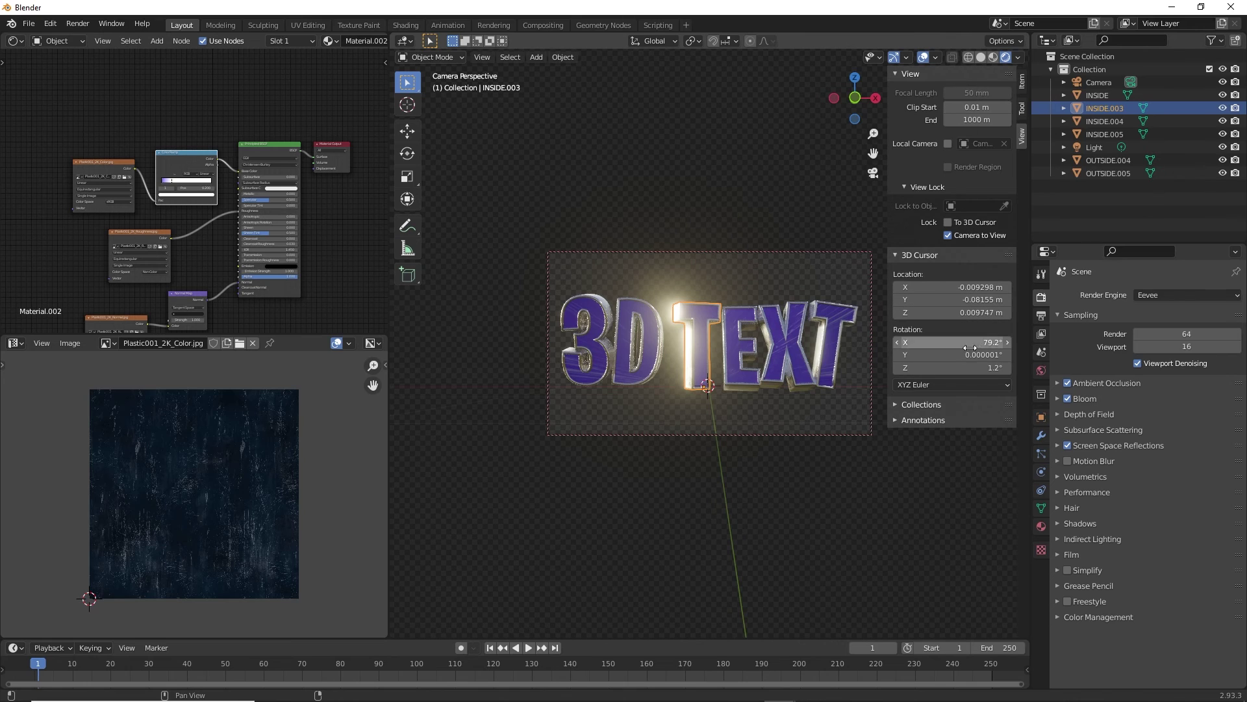
{"action": "left_click", "coordinate": [904, 257]}
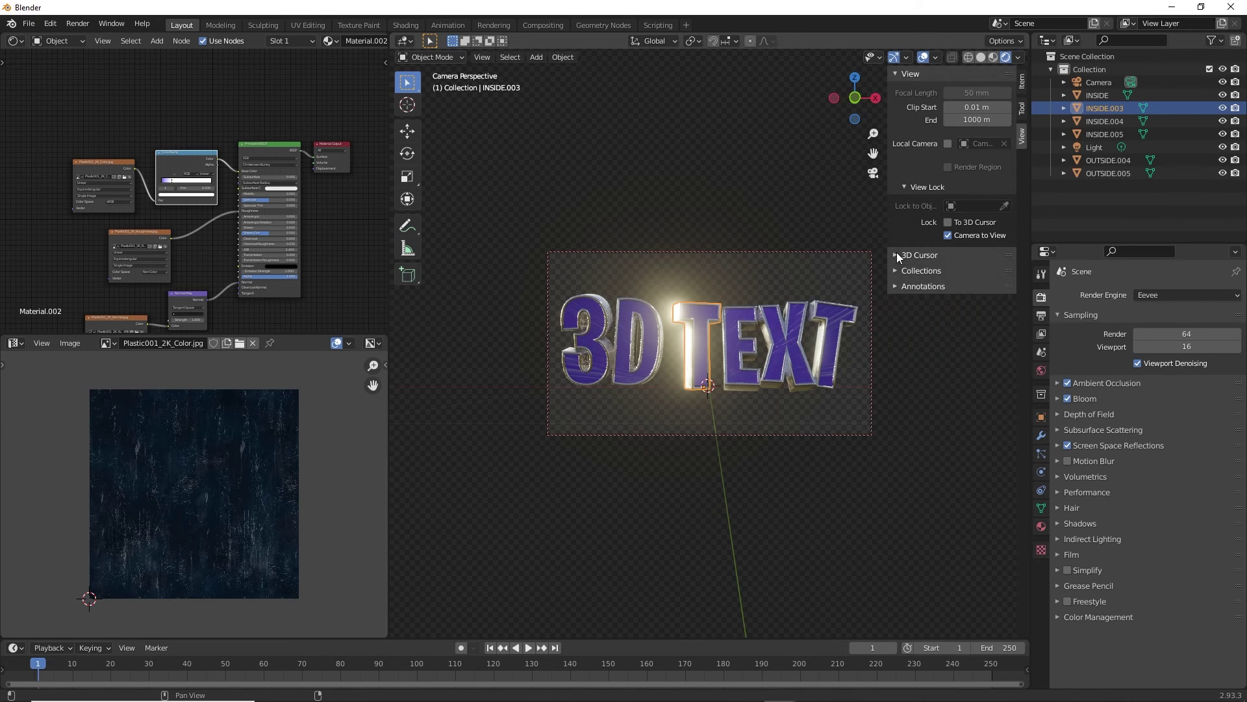
{"action": "left_click", "coordinate": [898, 254]}
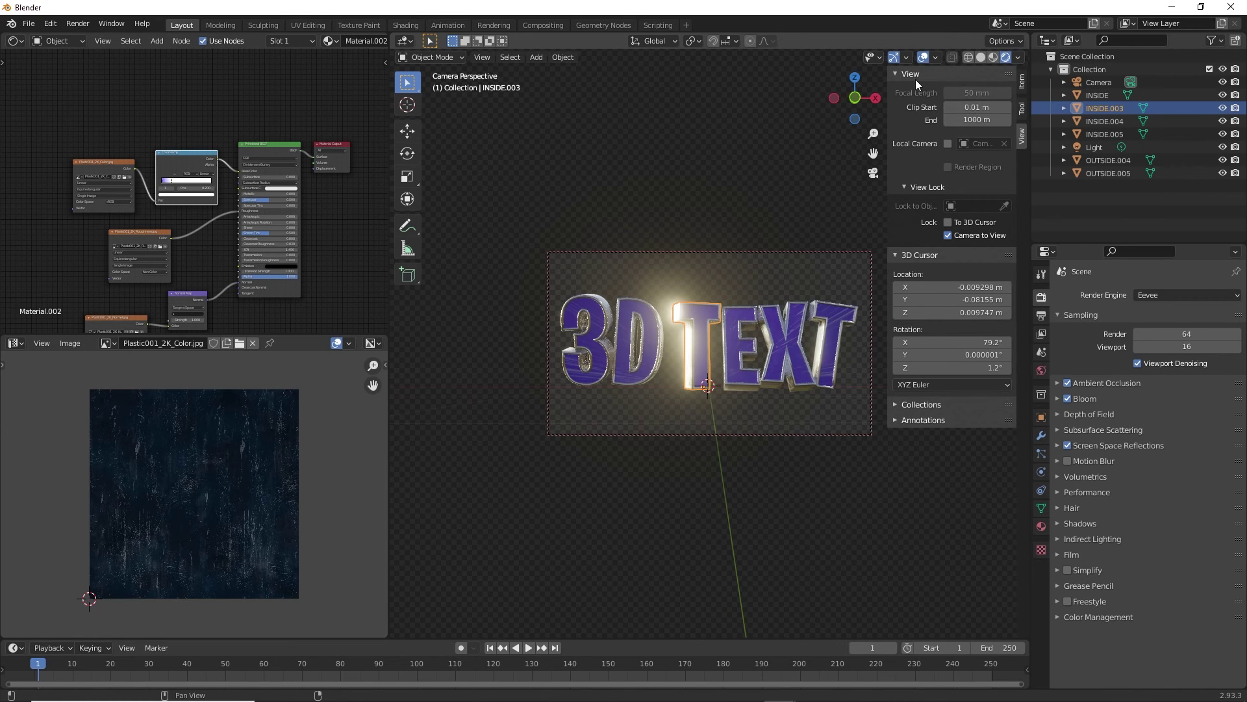
Select the camera, set its Y rotation to -0.1°, and deselect it
{"action": "left_click", "coordinate": [1020, 107]}
{"action": "left_click", "coordinate": [1022, 131]}
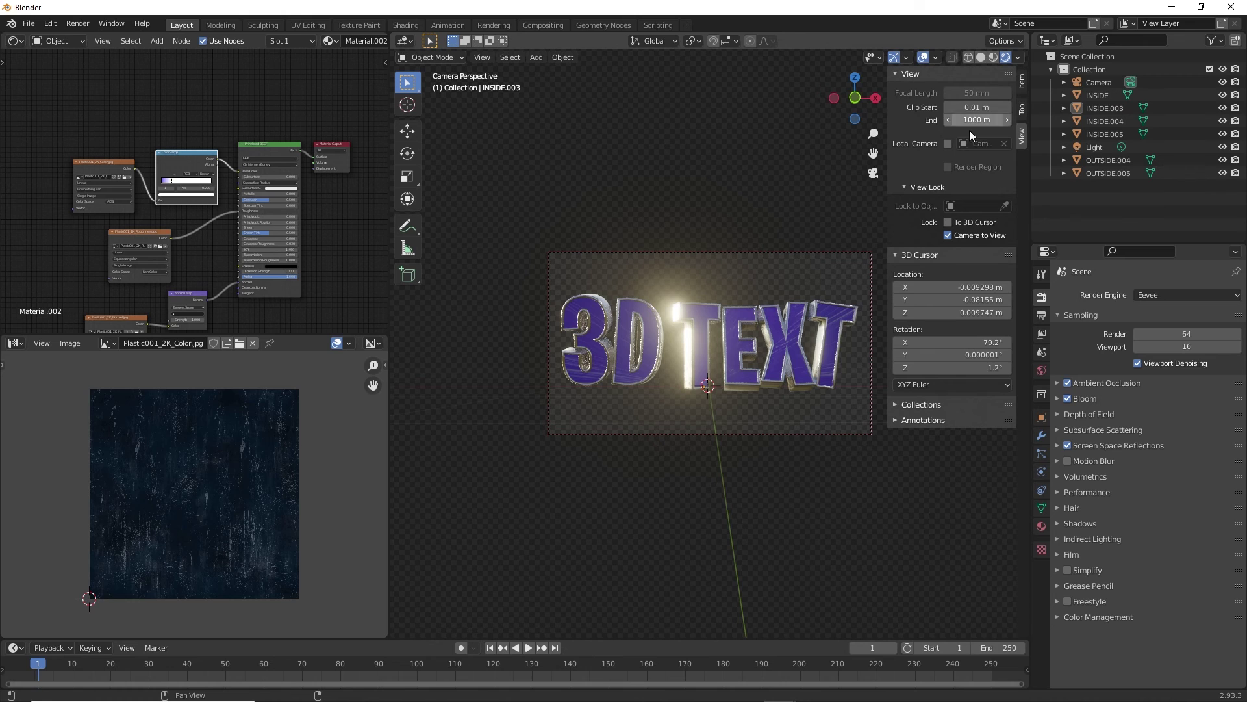
{"action": "left_click", "coordinate": [1021, 108]}
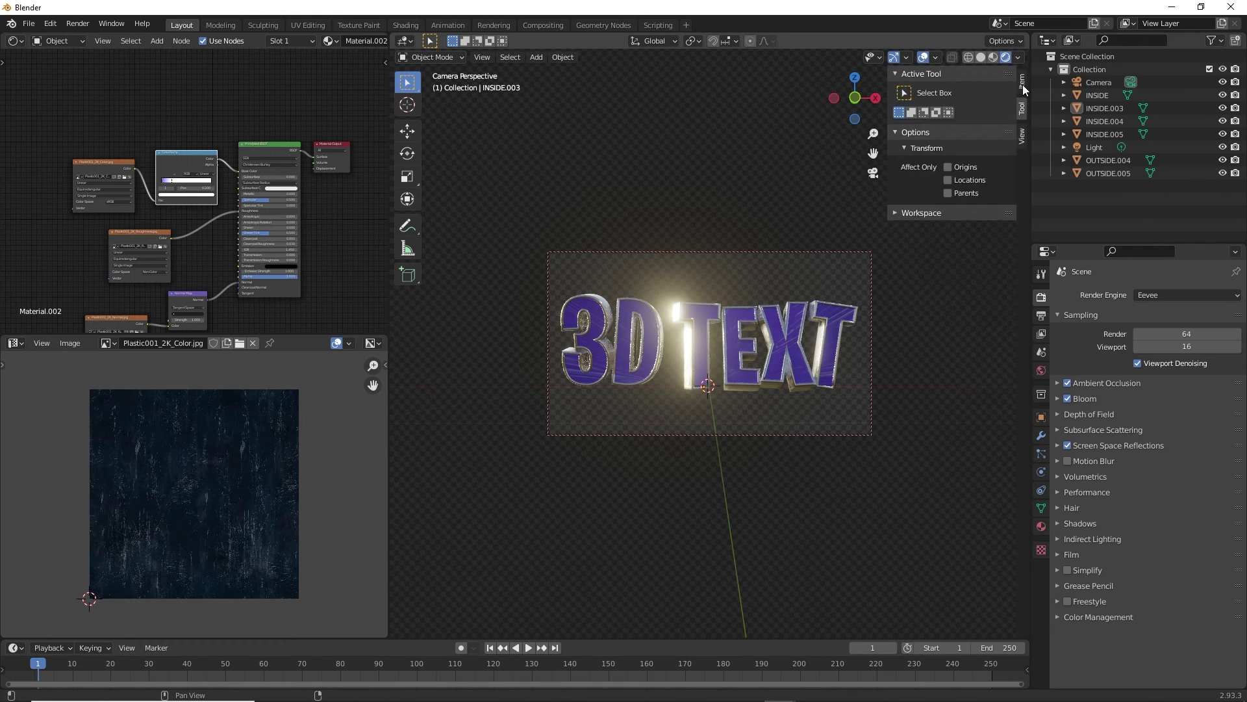
{"action": "left_click", "coordinate": [1022, 83]}
{"action": "left_click", "coordinate": [1097, 84]}
{"action": "left_click_drag", "start_coordinate": [940, 172], "coordinate": [934, 171]}
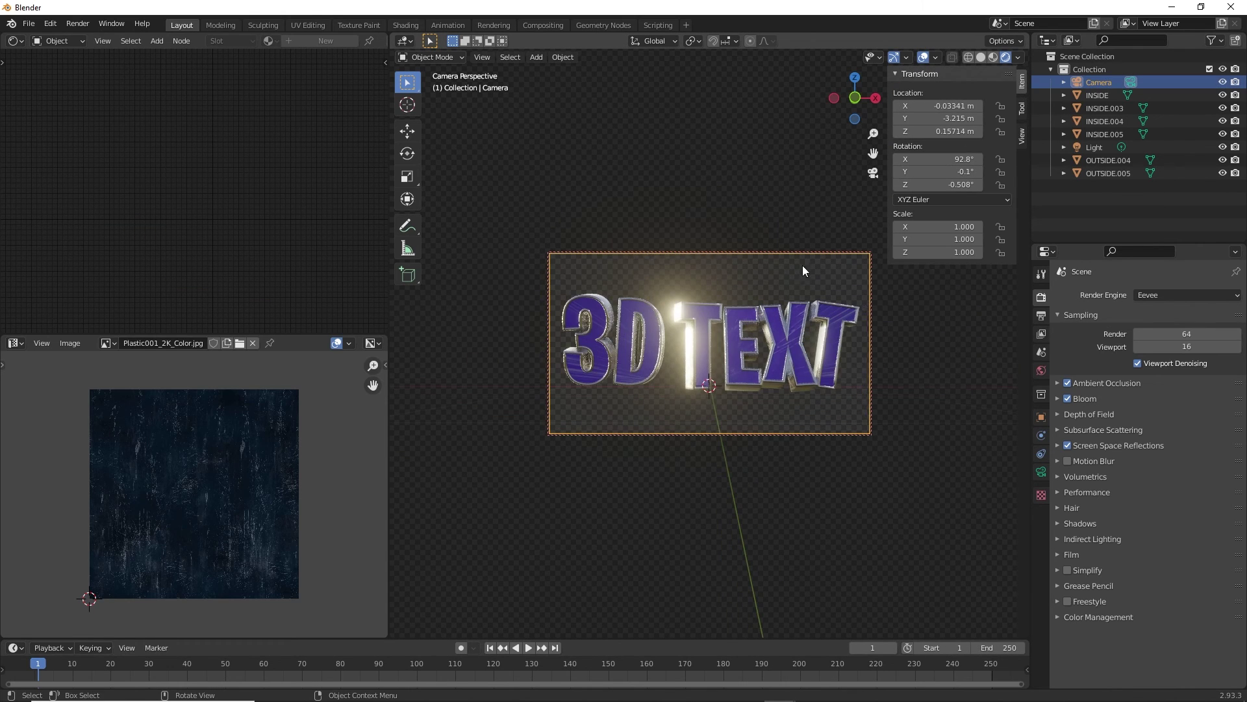
{"action": "left_click", "coordinate": [749, 207]}
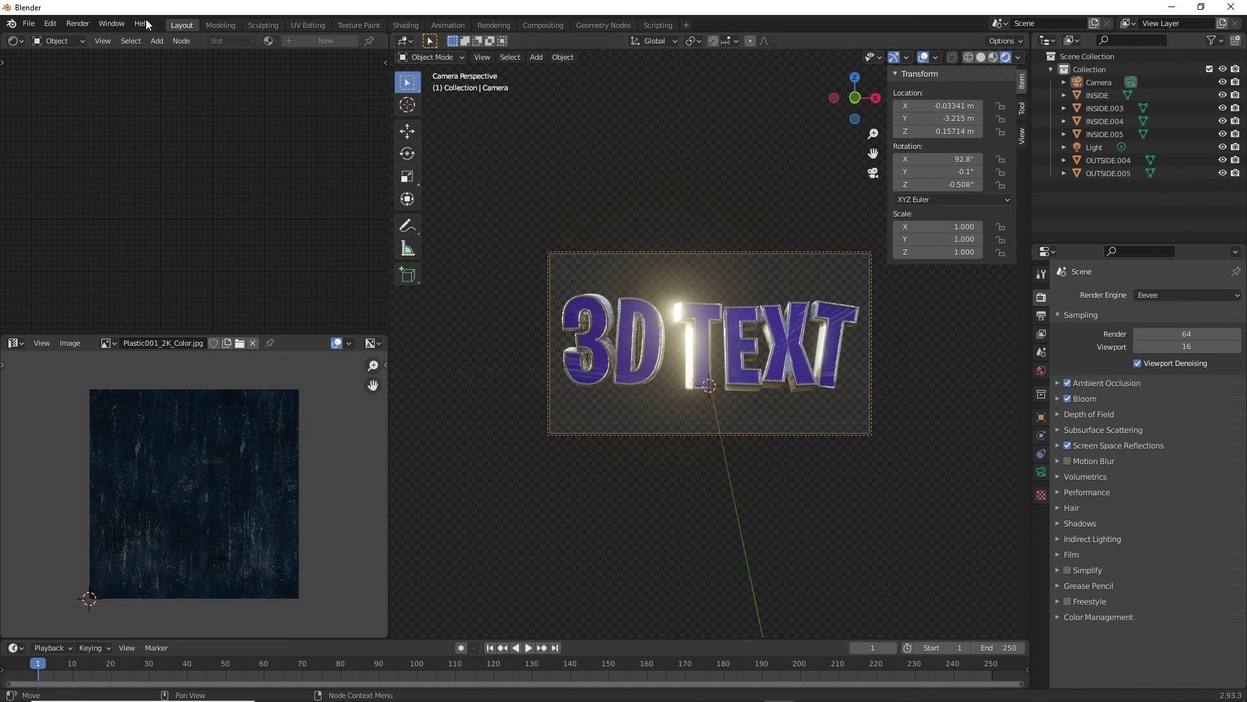
Open the scene's output properties and leave the Output section expanded
{"action": "left_click", "coordinate": [77, 24]}
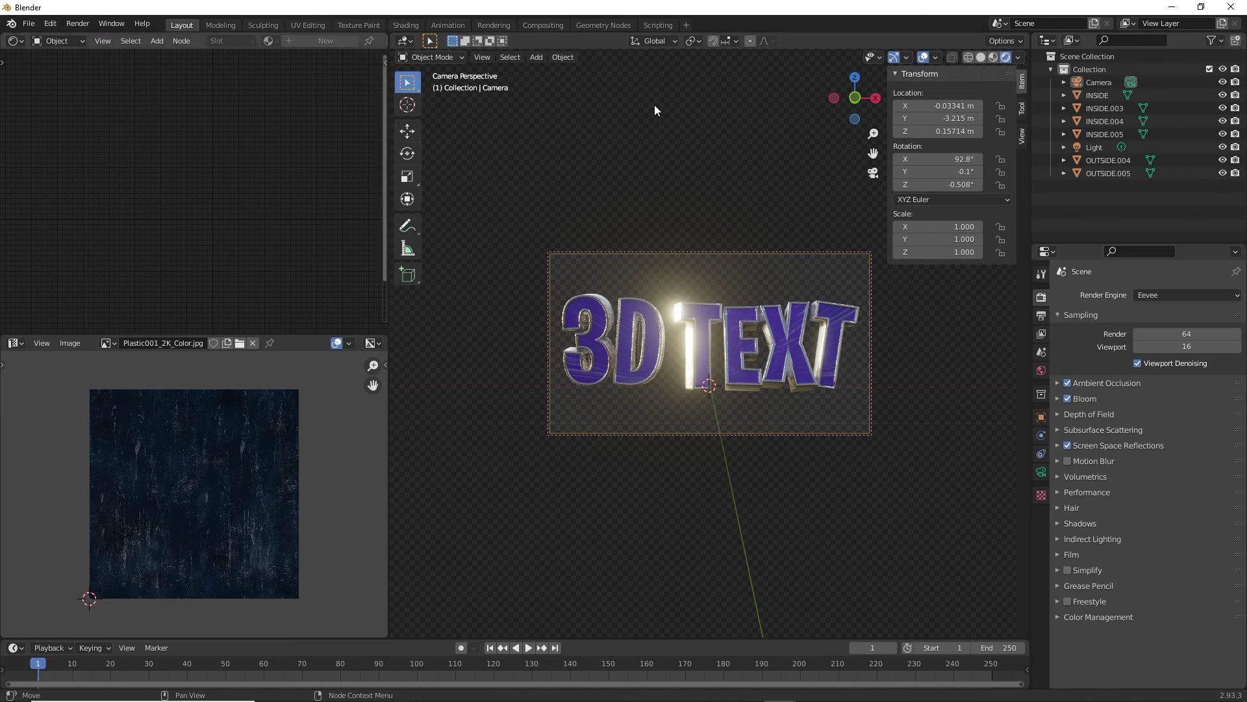
{"action": "left_click", "coordinate": [1041, 317]}
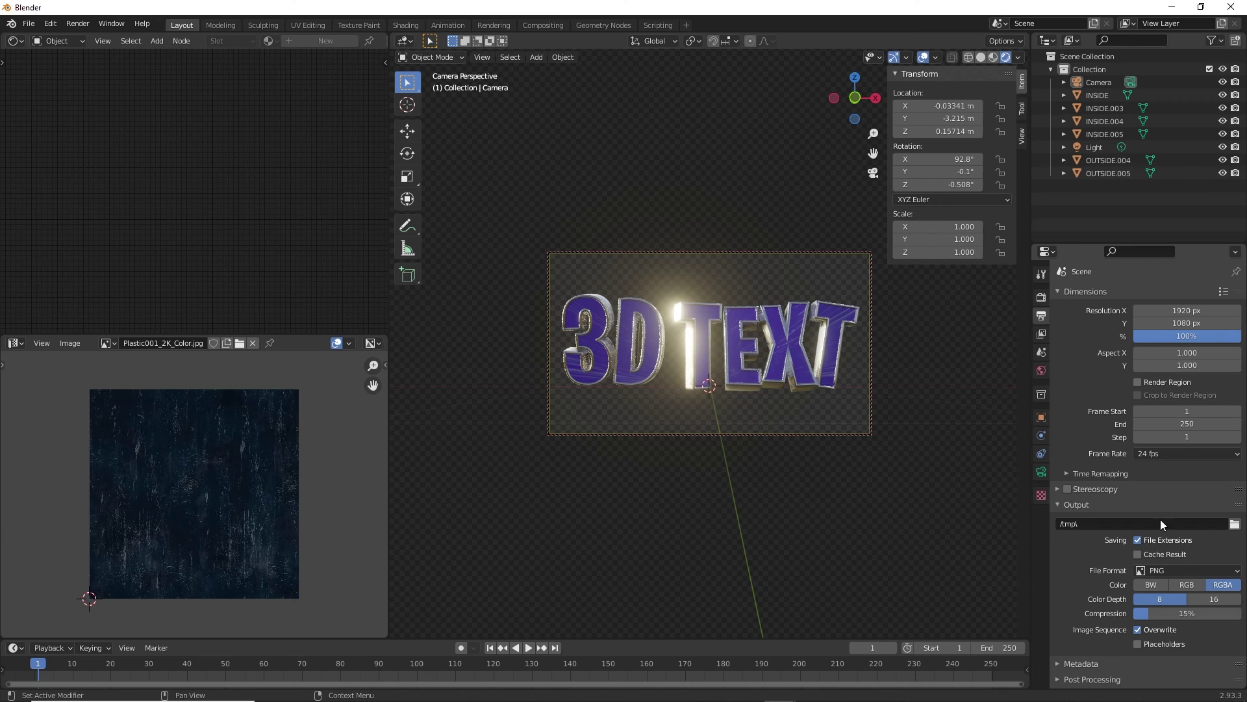
{"action": "left_click", "coordinate": [1064, 507]}
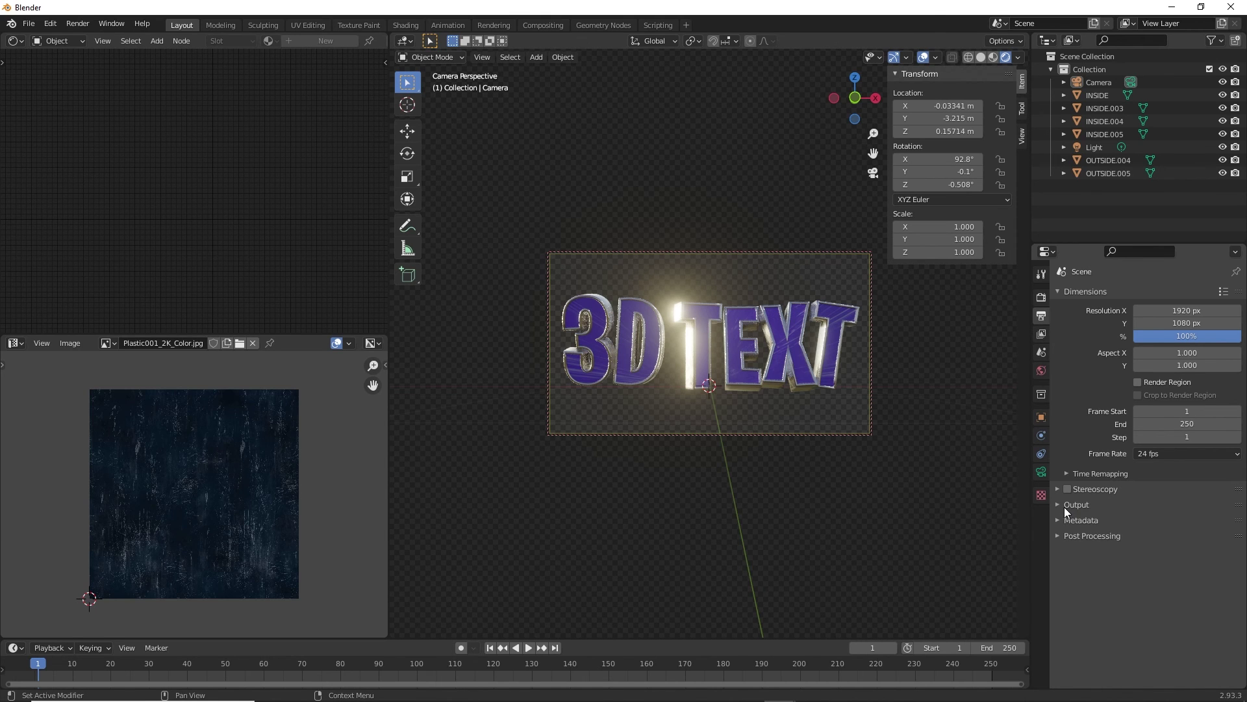
{"action": "left_click", "coordinate": [1064, 507]}
{"action": "left_click", "coordinate": [1064, 506]}
{"action": "left_click", "coordinate": [1064, 507]}
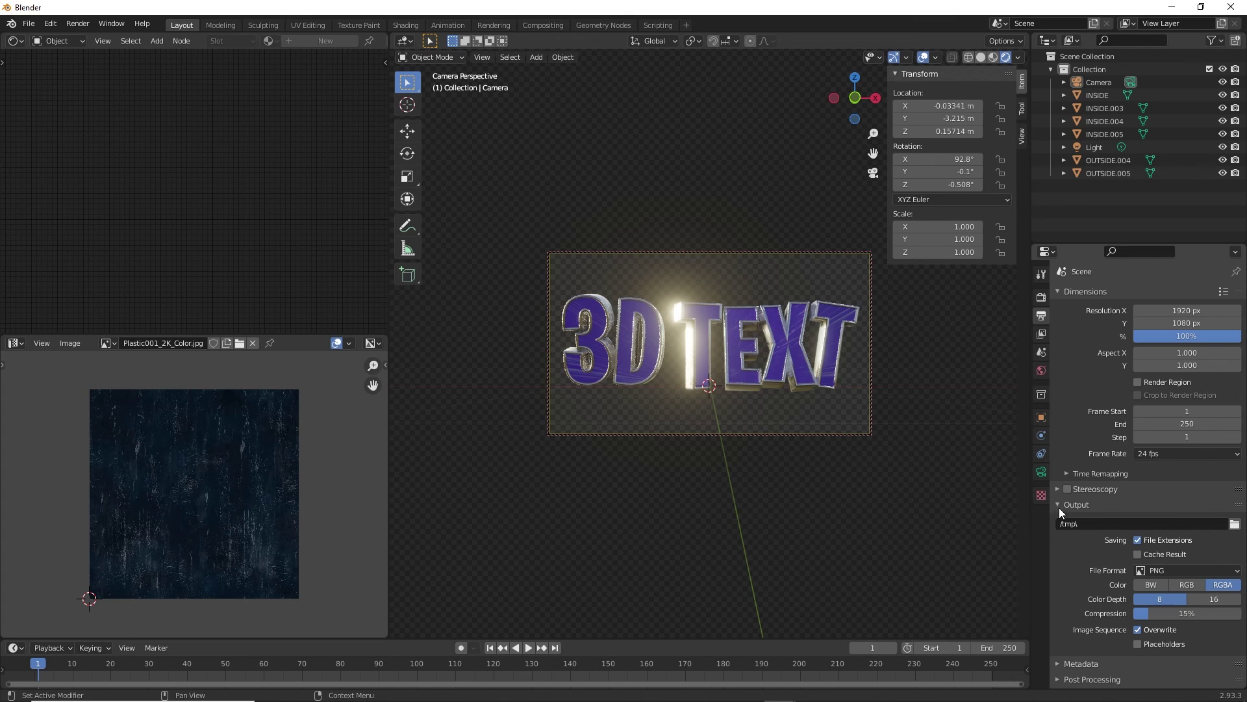
Set the render output folder to E:\Hdri + Texture 3d\ and review the available file formats, keeping PNG
{"action": "left_click", "coordinate": [1234, 524]}
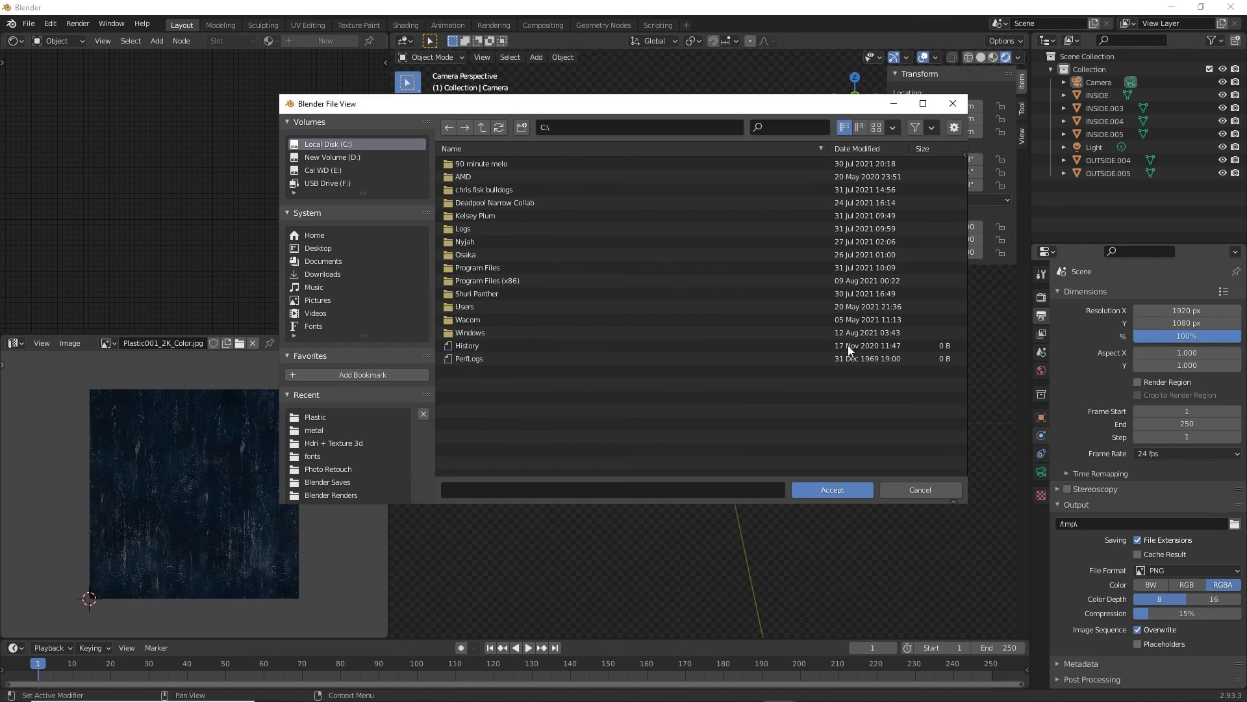
{"action": "left_click", "coordinate": [322, 170]}
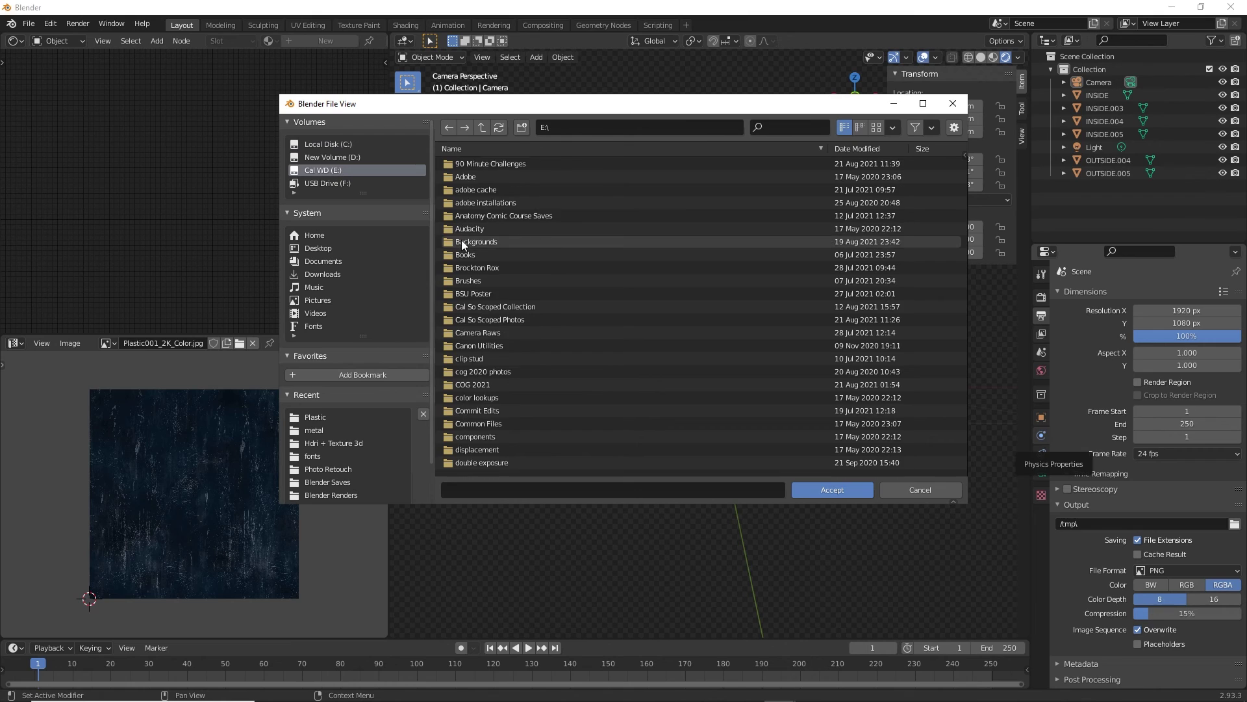
{"action": "scroll", "coordinate": [462, 242], "scroll_direction": "down", "scroll_amount": 3}
{"action": "scroll", "coordinate": [530, 242], "scroll_direction": "up", "scroll_amount": 4}
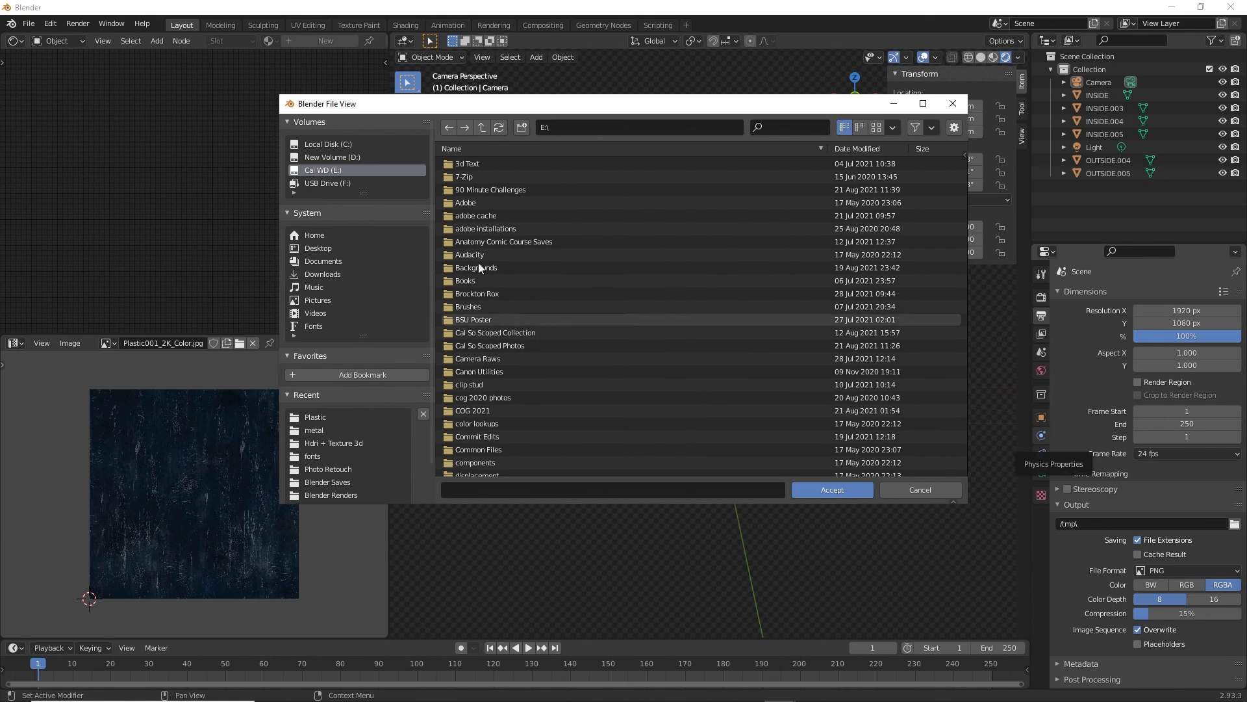
{"action": "scroll", "coordinate": [479, 273], "scroll_direction": "down", "scroll_amount": 5}
{"action": "left_click", "coordinate": [333, 442]}
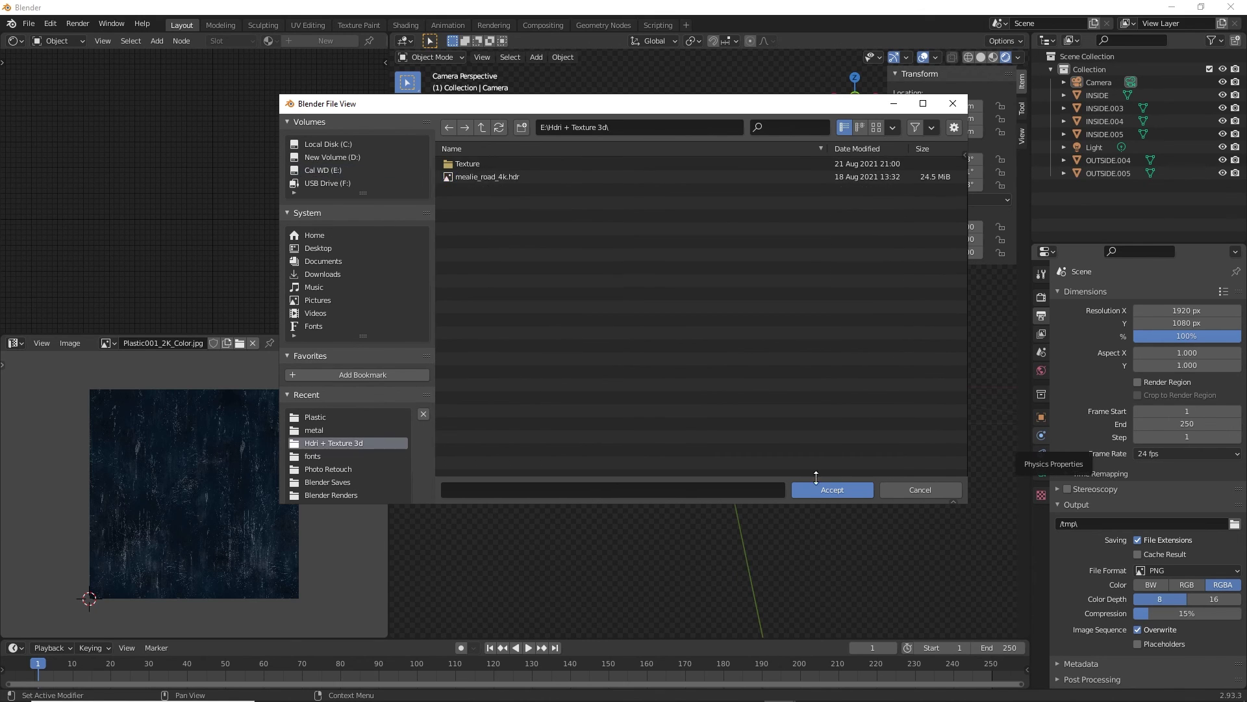
{"action": "left_click", "coordinate": [824, 489]}
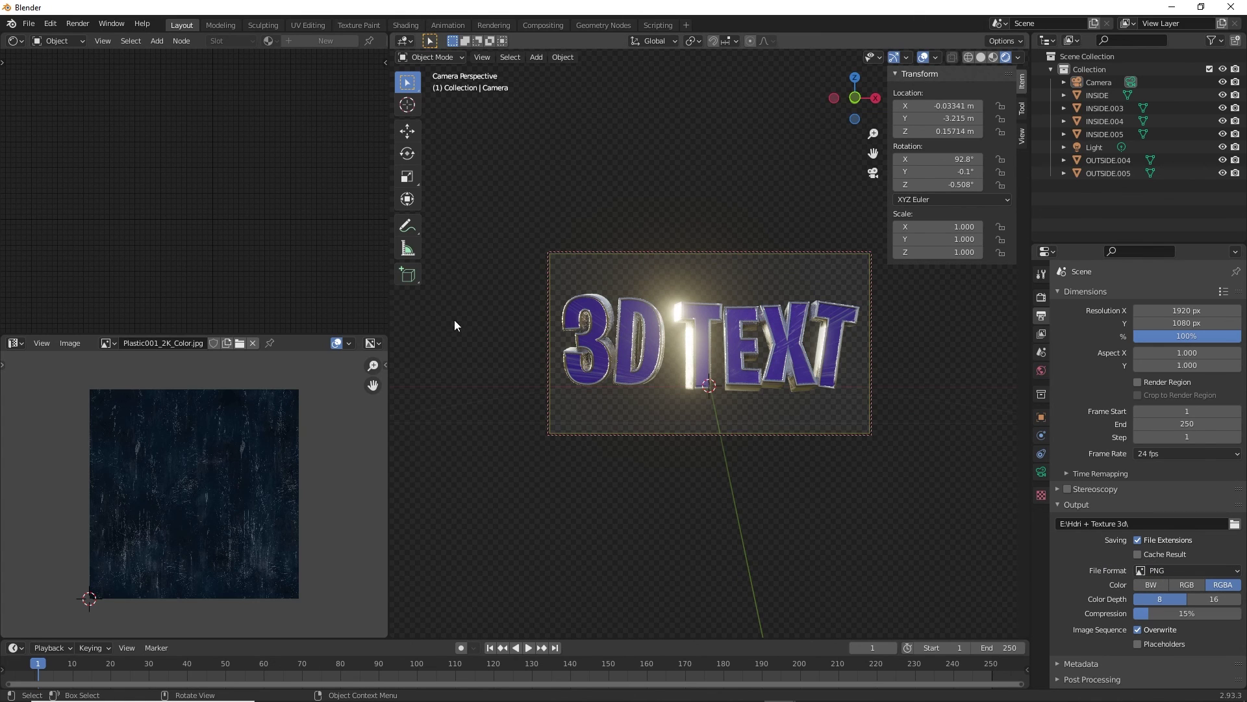
{"action": "left_click", "coordinate": [1163, 566]}
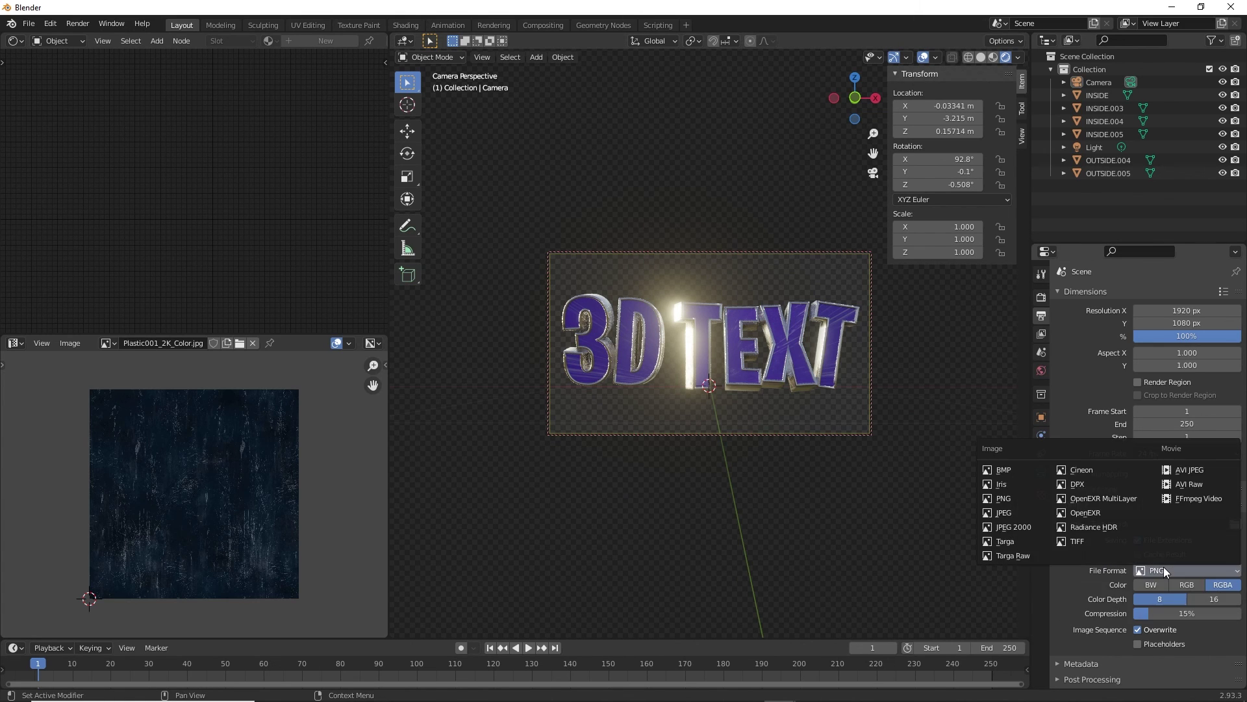
{"action": "left_click", "coordinate": [1164, 566]}
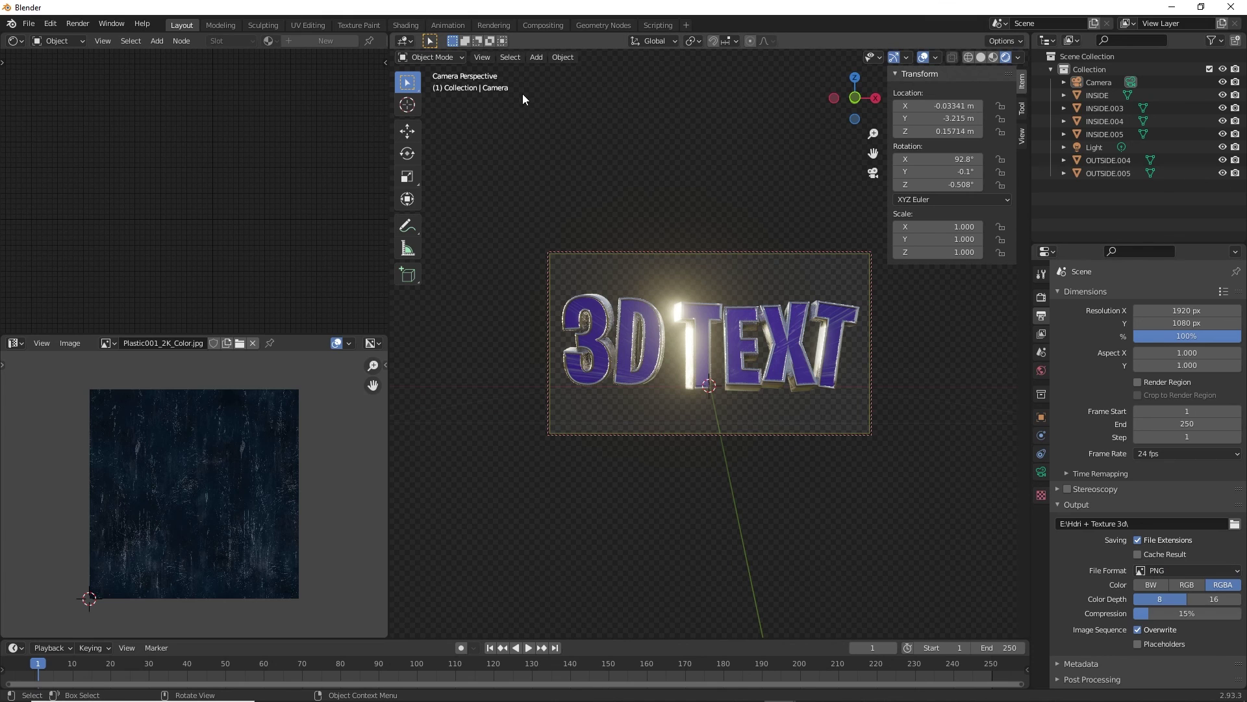
Render the camera view as a still image
{"action": "left_click", "coordinate": [80, 24]}
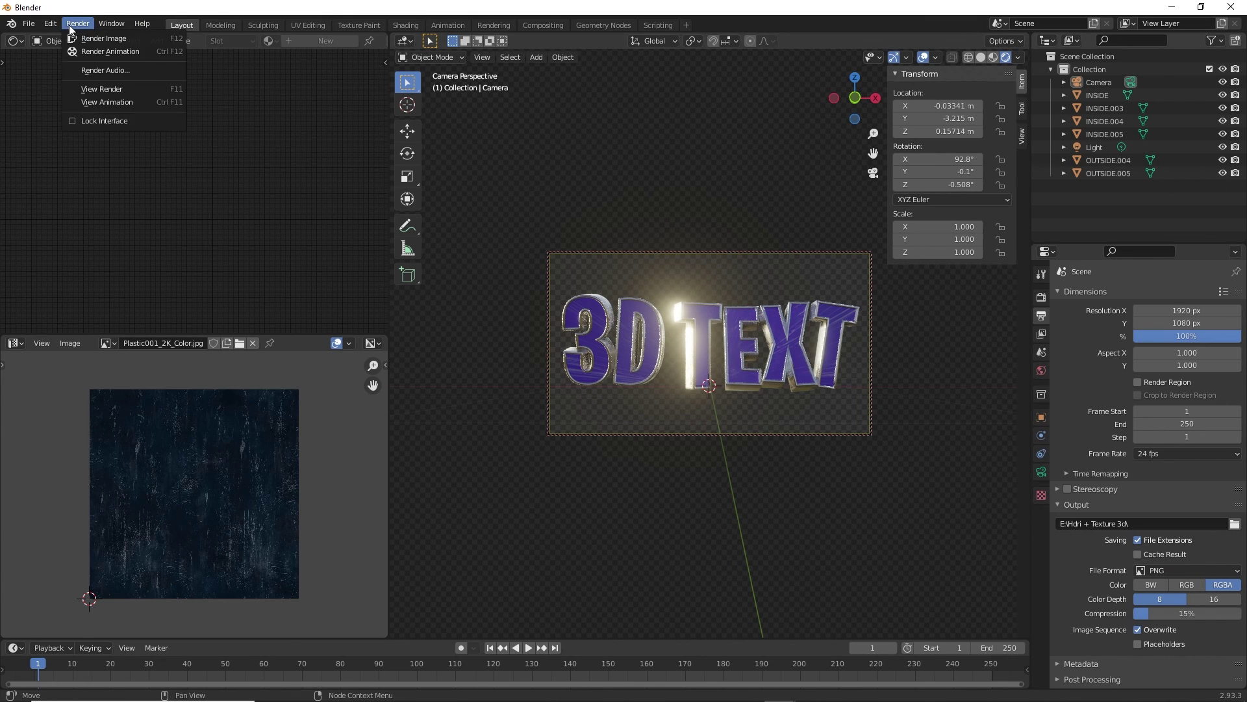
{"action": "left_click", "coordinate": [89, 39]}
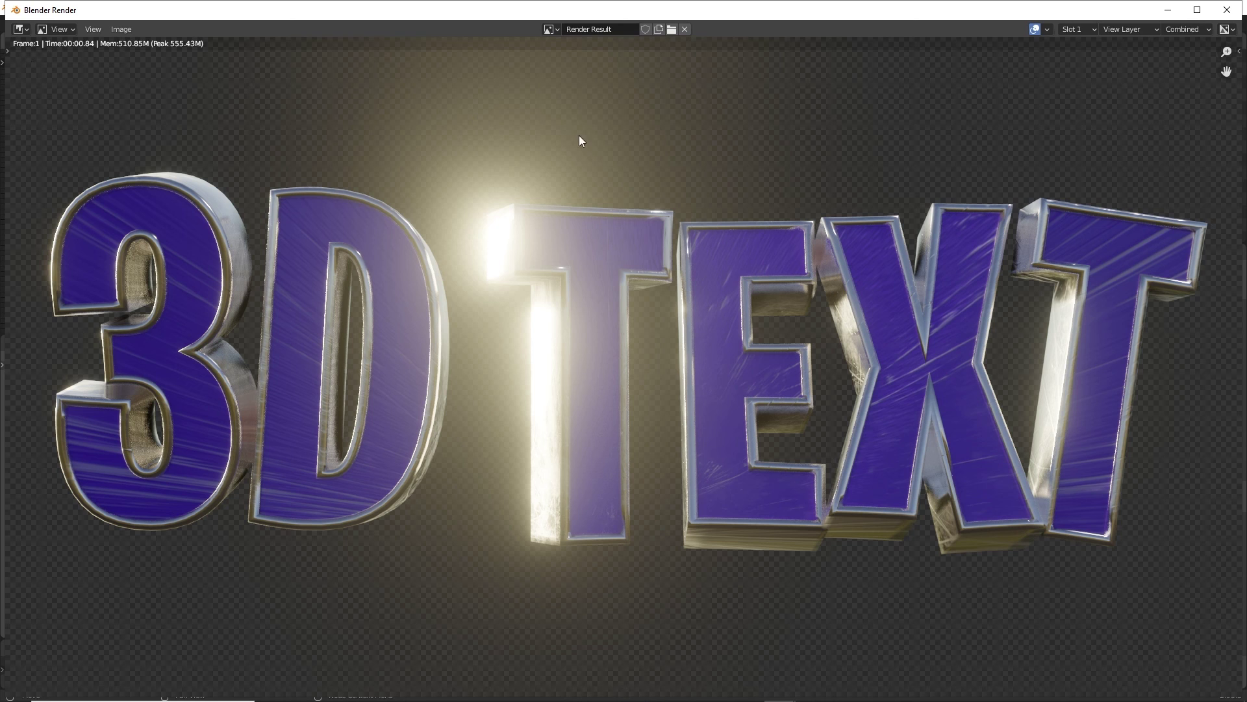
{"action": "left_click", "coordinate": [90, 30]}
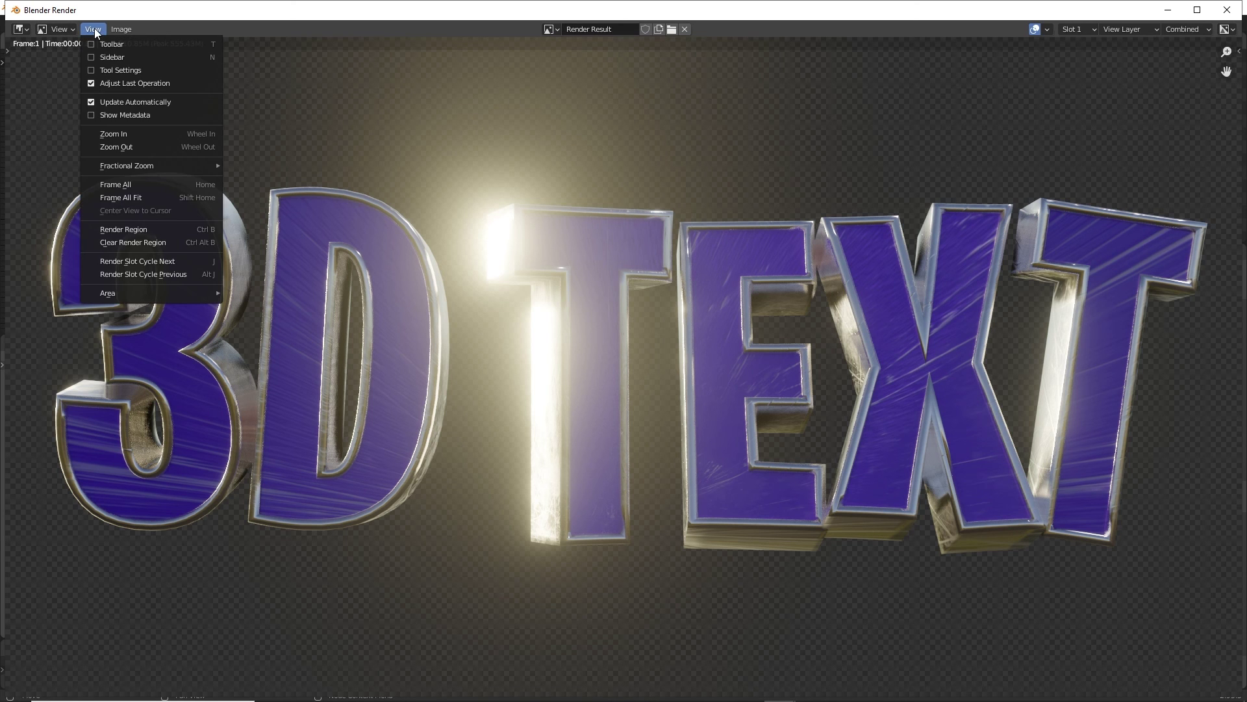
{"action": "left_click", "coordinate": [95, 29]}
Save the rendered image as 3d text.png in the folder D:\Blender\Blender Saves, in PNG format with RGBA color
{"action": "left_click", "coordinate": [126, 29]}
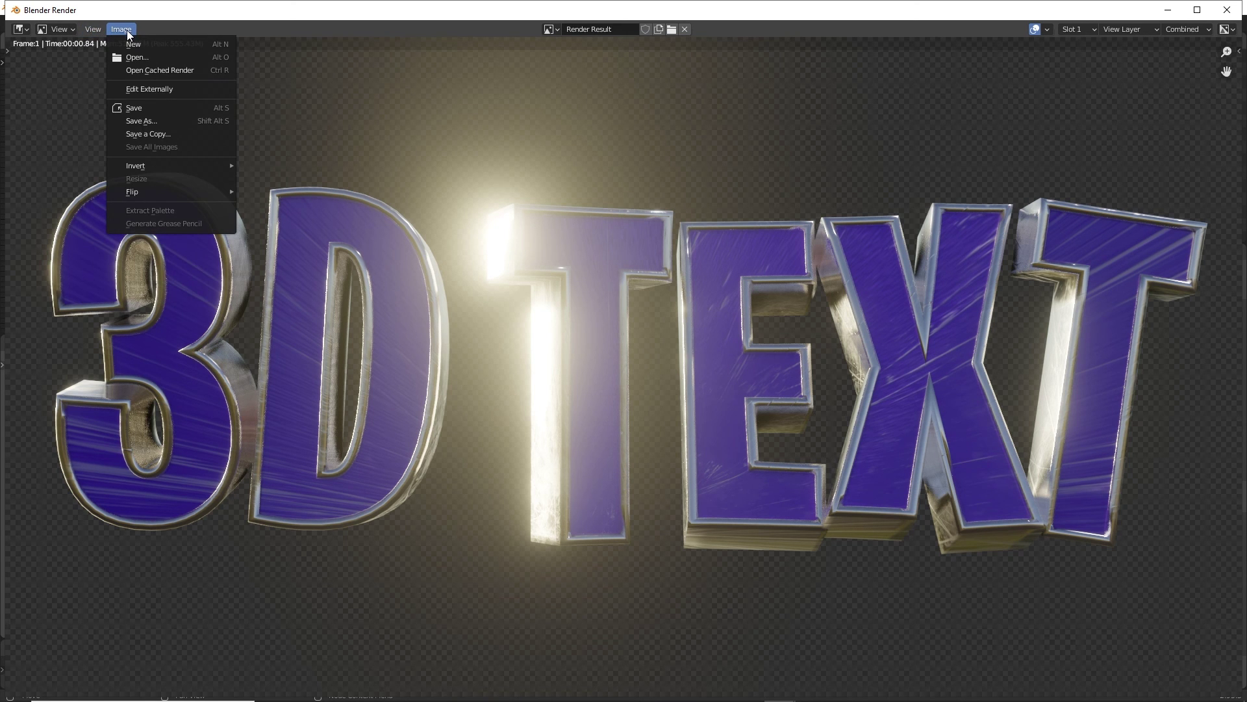
{"action": "left_click", "coordinate": [138, 119]}
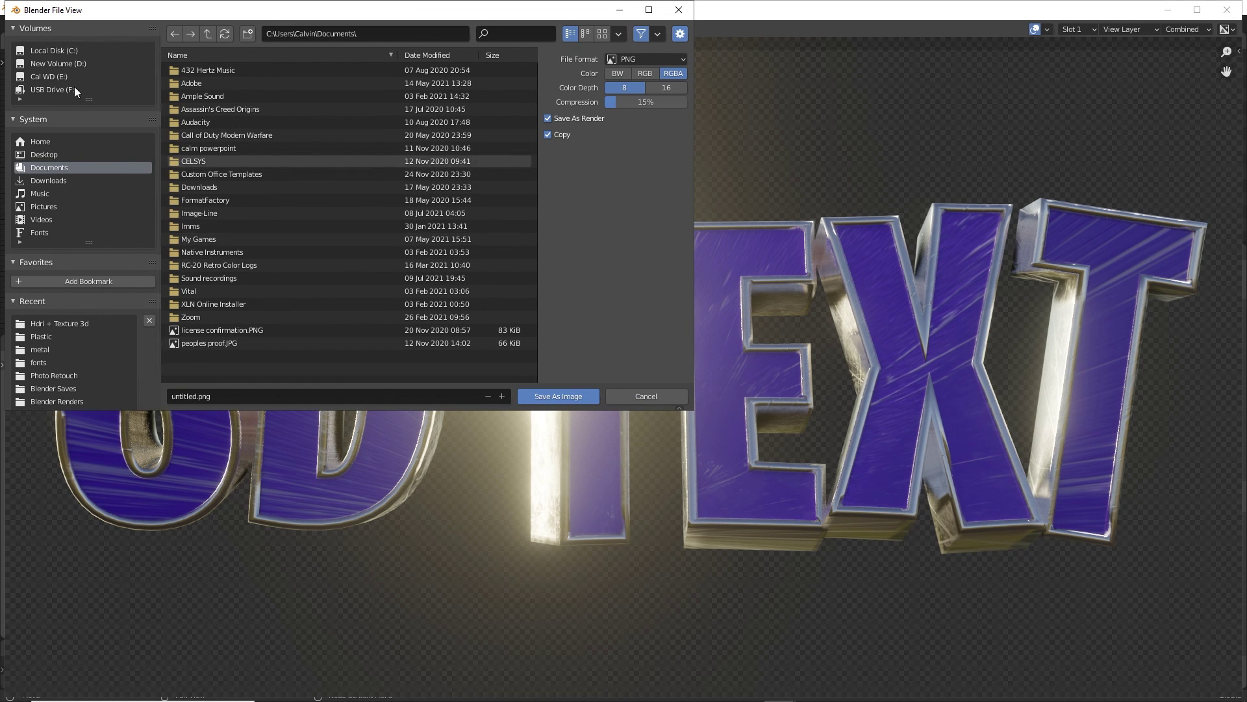
{"action": "left_click", "coordinate": [59, 64]}
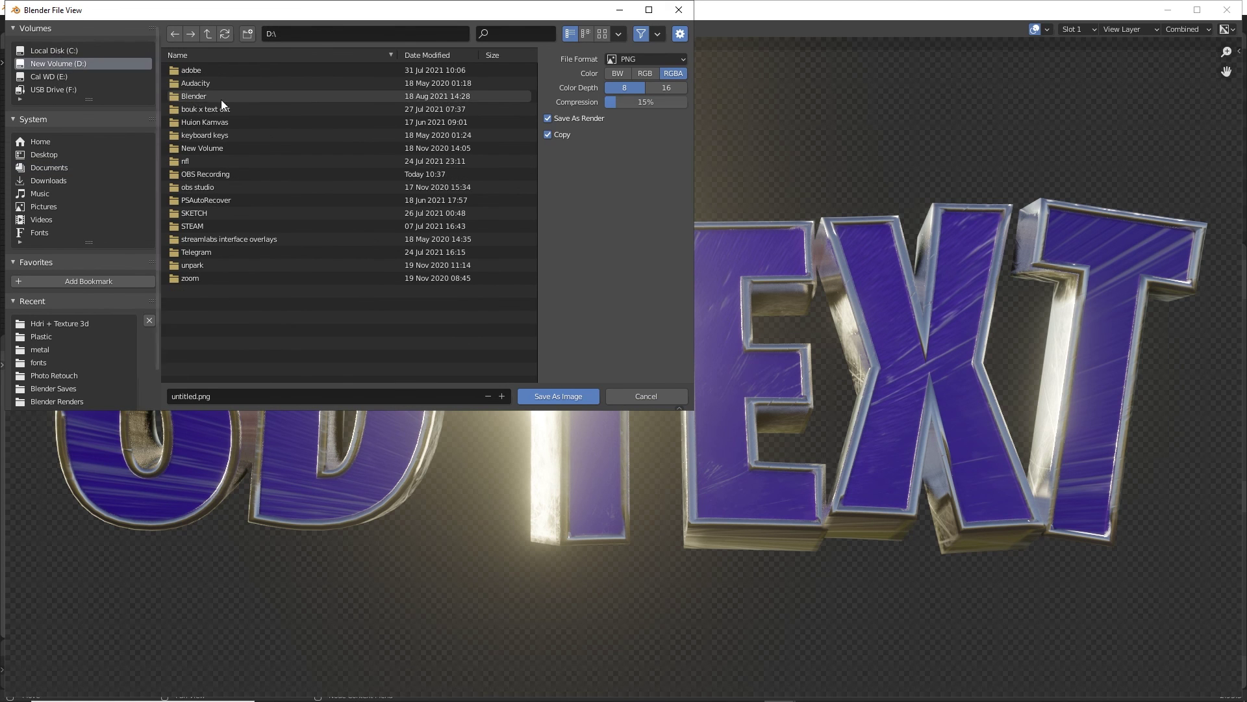
{"action": "double_click", "coordinate": [201, 95]}
{"action": "double_click", "coordinate": [215, 106]}
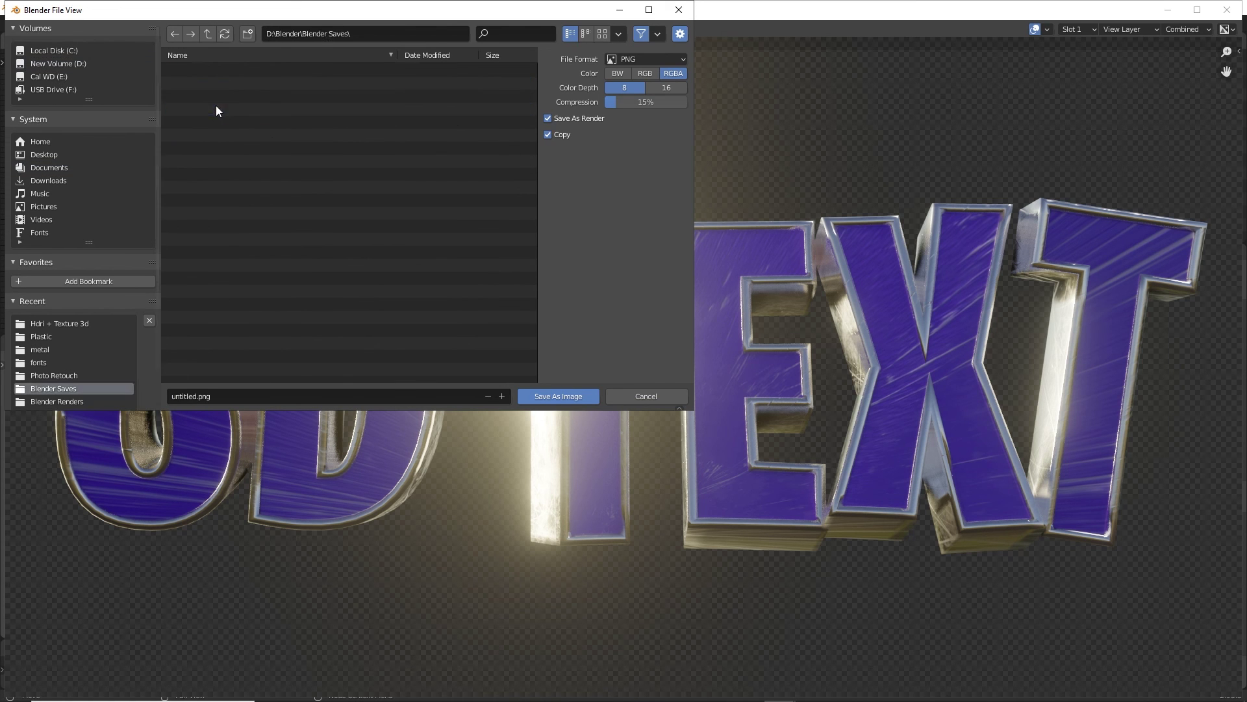
{"action": "left_click", "coordinate": [199, 397]}
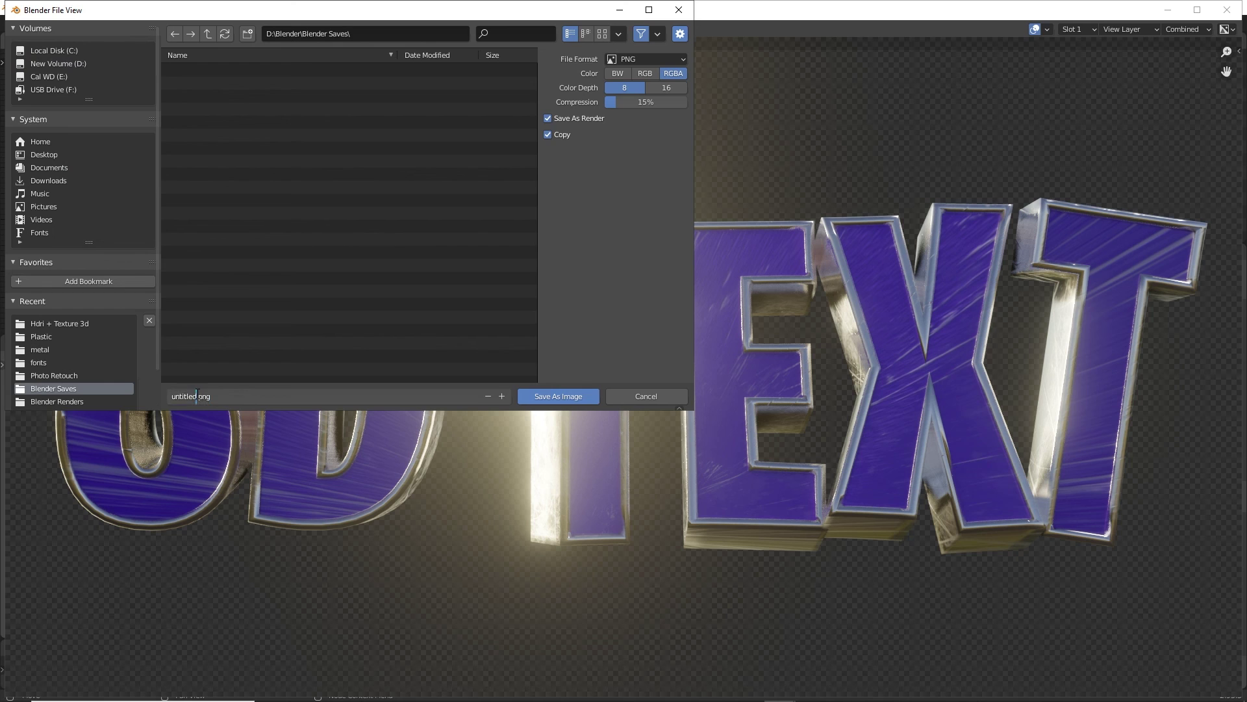
{"action": "type", "text": "3d tex"}
{"action": "left_click", "coordinate": [566, 396]}
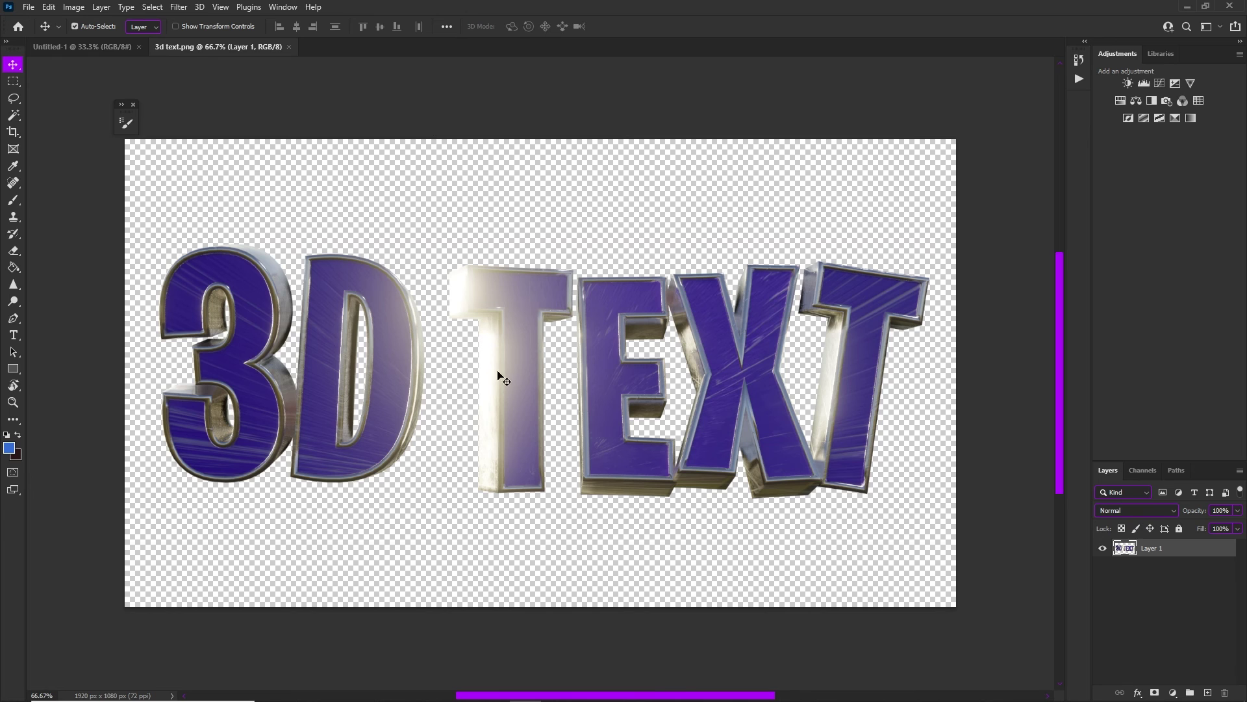
Switch to Photoshop and examine the rendered 3D text on its transparent background in 3d text.png
{"action": "scroll", "coordinate": [503, 378], "scroll_direction": "up", "scroll_amount": 2, "text": "alt"}
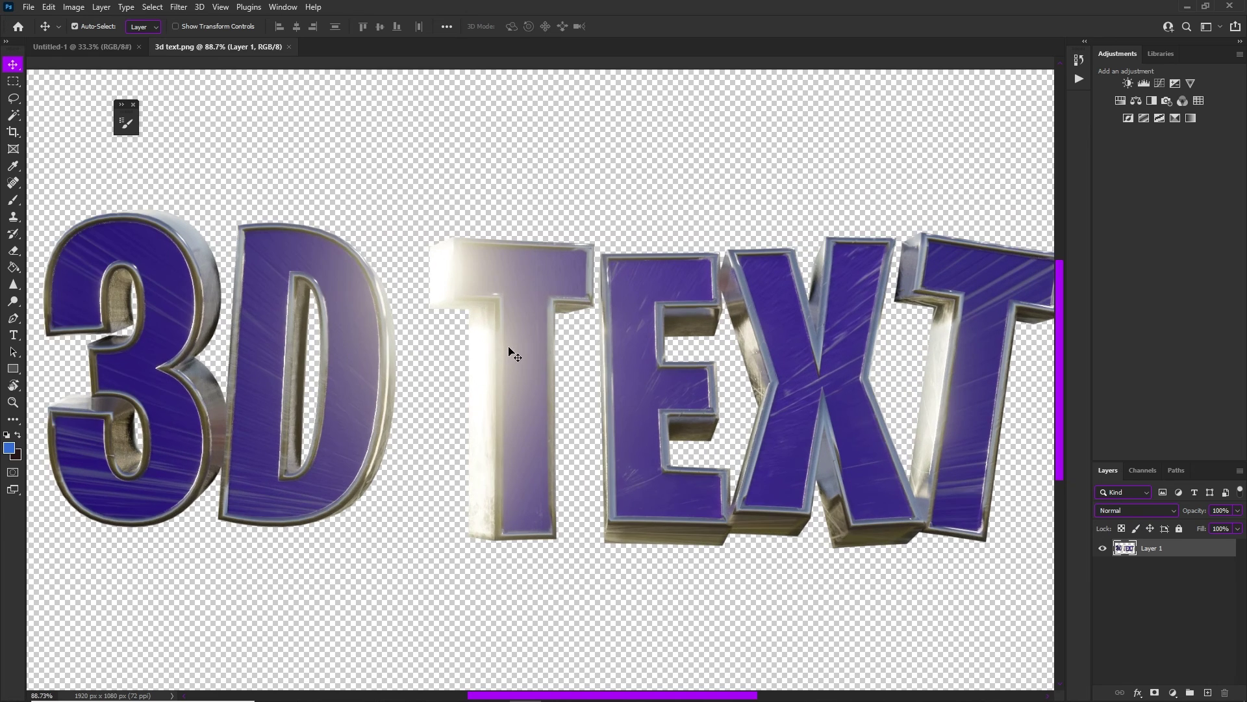
{"action": "left_click_drag", "start_coordinate": [513, 351], "coordinate": [562, 279]}
{"action": "scroll", "coordinate": [465, 309], "scroll_direction": "down", "scroll_amount": 3, "text": "alt"}
{"action": "scroll", "coordinate": [464, 308], "scroll_direction": "up", "scroll_amount": 2, "text": "alt"}
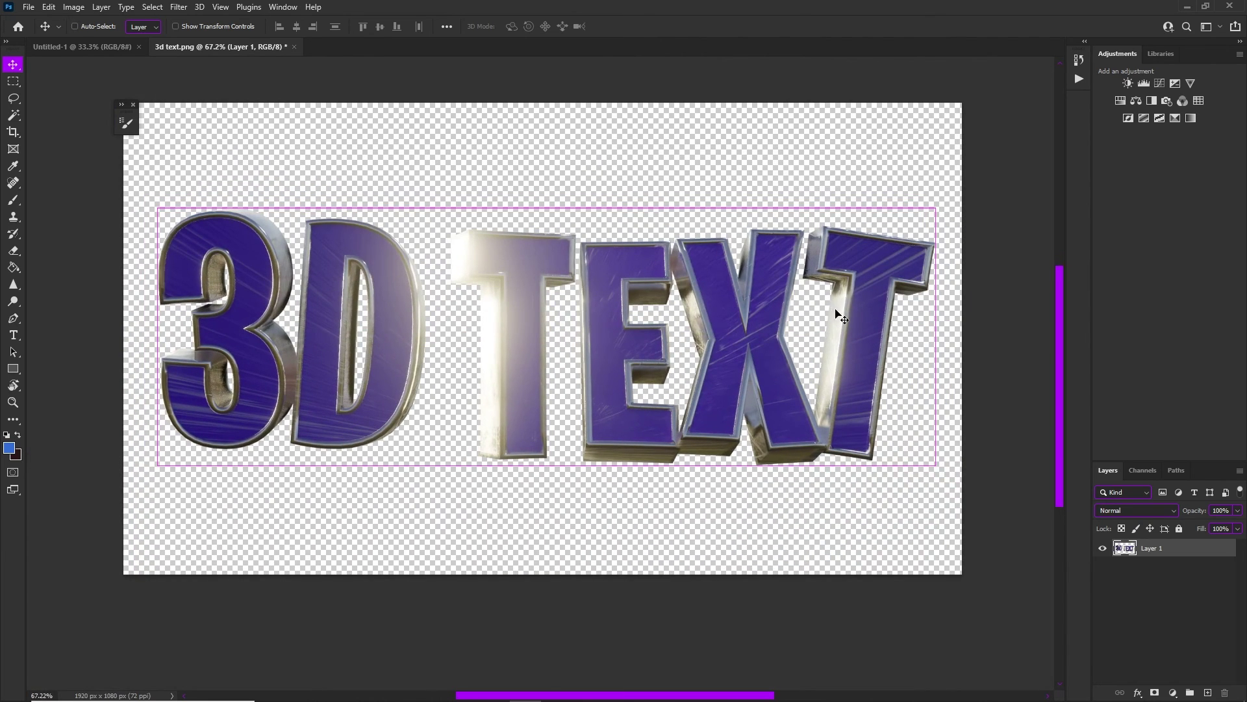
{"action": "key", "text": "ctrl"}
{"action": "scroll", "coordinate": [506, 286], "scroll_direction": "down", "scroll_amount": 2, "text": "alt"}
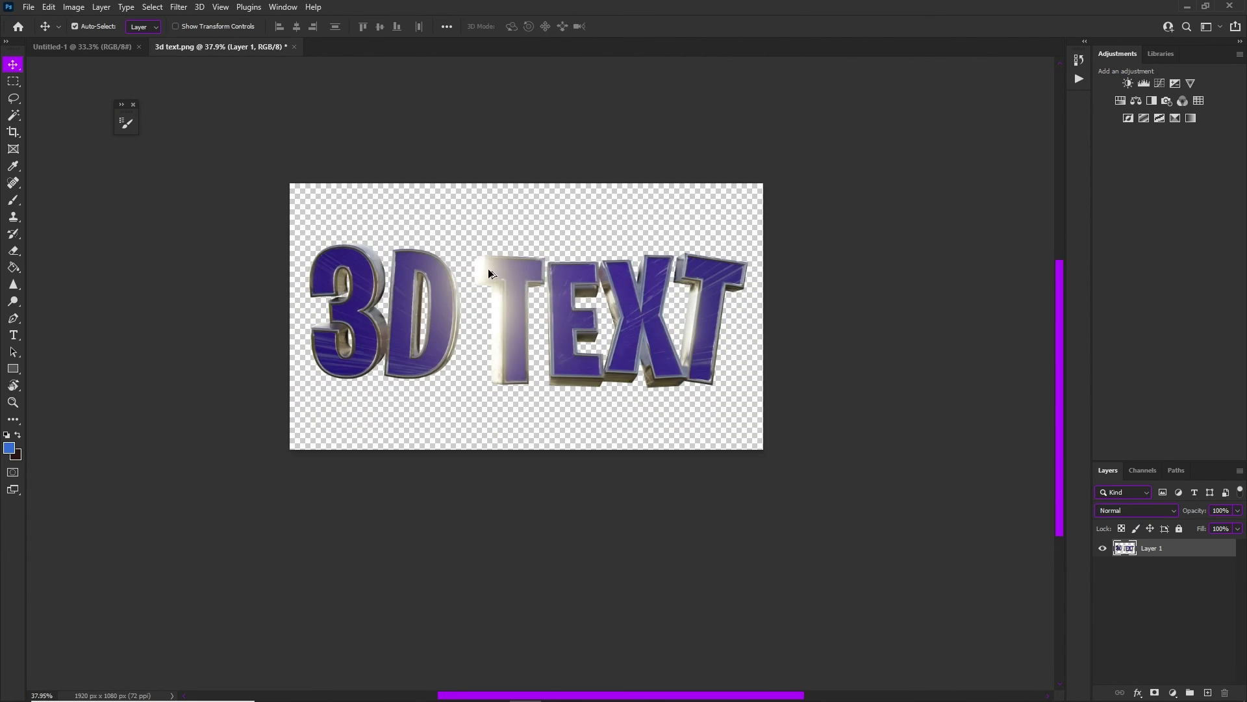
Try moving the 3D text layer across the canvas and undo the move
{"action": "scroll", "coordinate": [489, 270], "scroll_direction": "up", "scroll_amount": 1, "text": "alt"}
{"action": "left_click_drag", "start_coordinate": [518, 277], "coordinate": [389, 289]}
{"action": "key", "text": "ctrl+z"}
{"action": "left_click", "coordinate": [640, 320]}
{"action": "scroll", "coordinate": [588, 309], "scroll_direction": "up", "scroll_amount": 3, "text": "alt"}
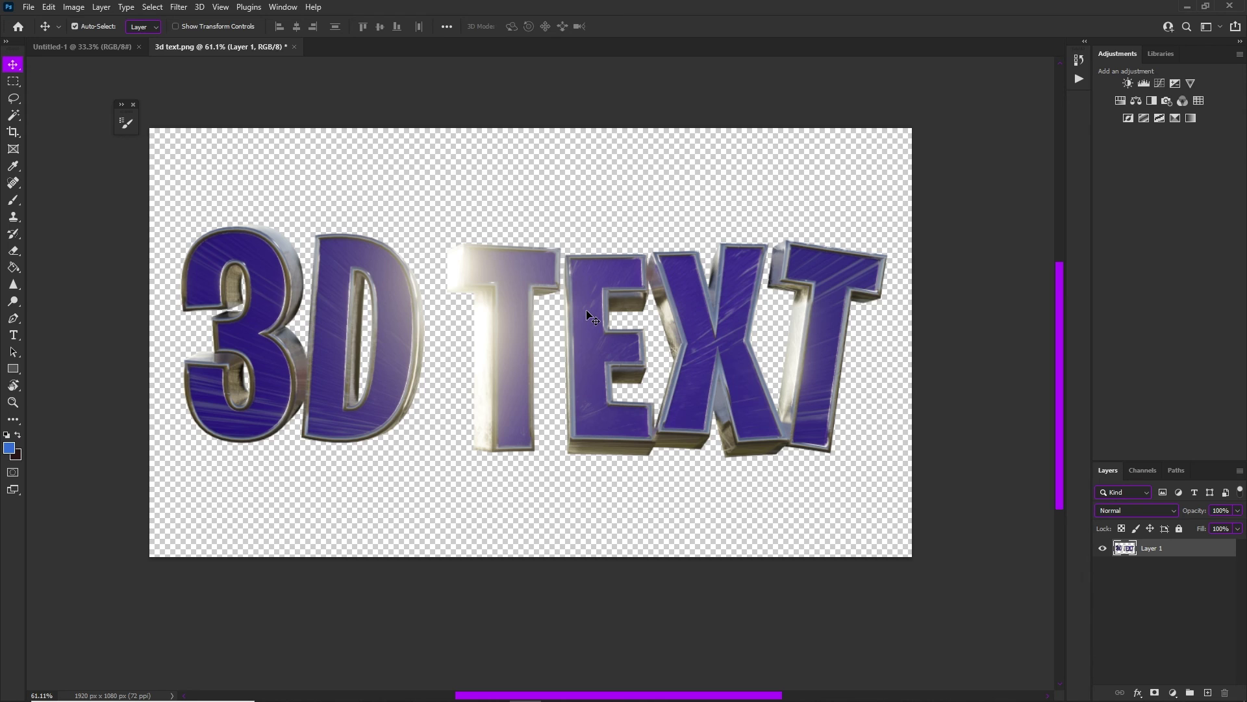
{"action": "key", "text": "ctrl"}
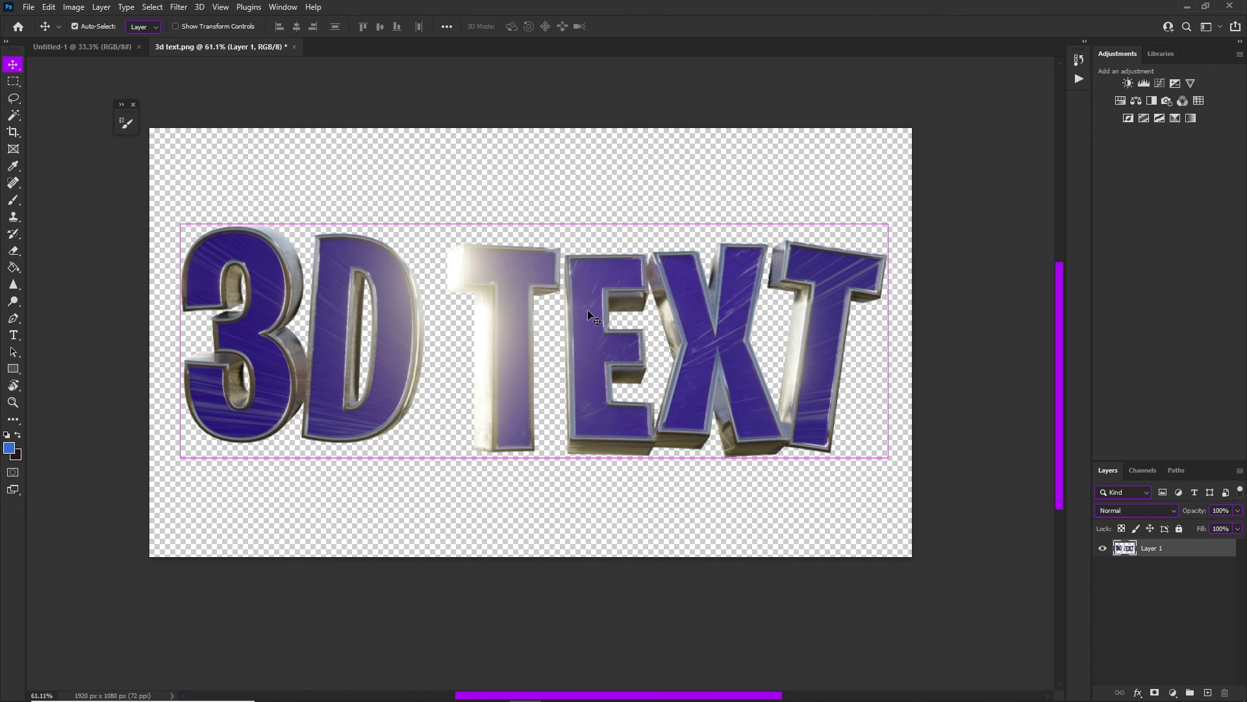